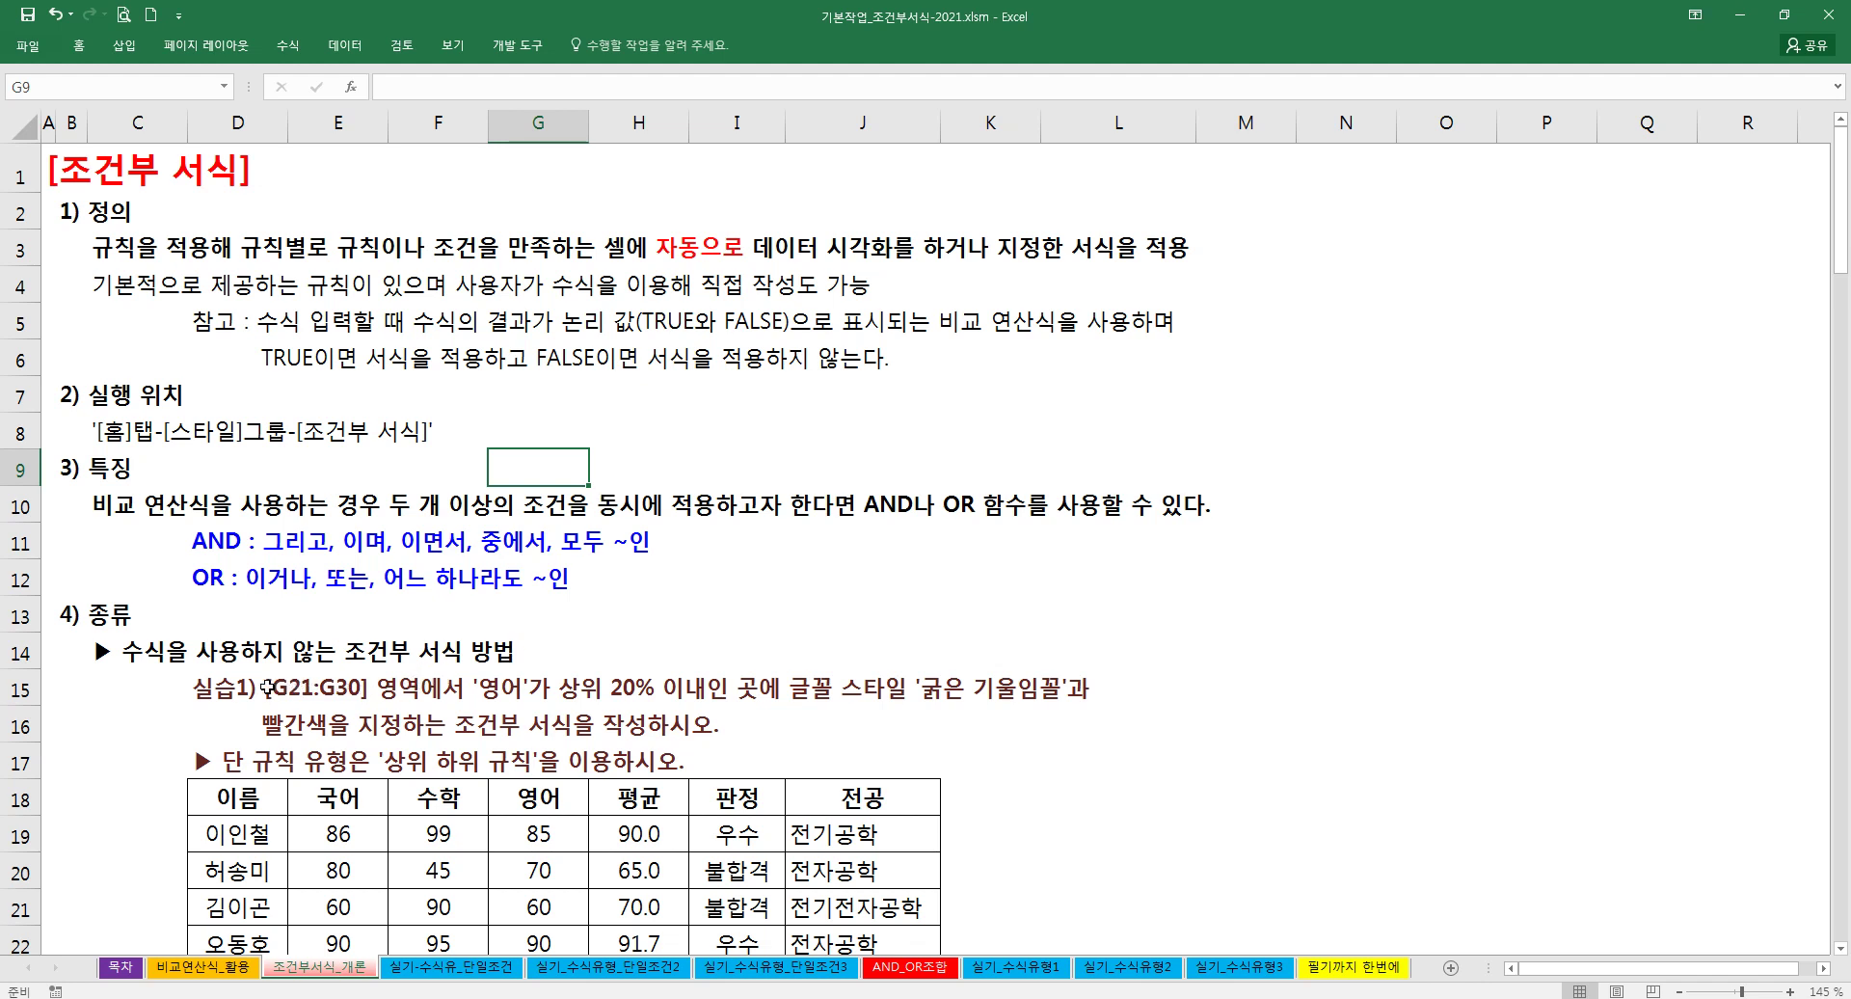
Step: Review the conditional formatting overview sheet, comparing the methods that use no formula with the formula-based row method
{"action": "left_click_drag", "start_coordinate": [131, 653], "coordinate": [482, 653]}
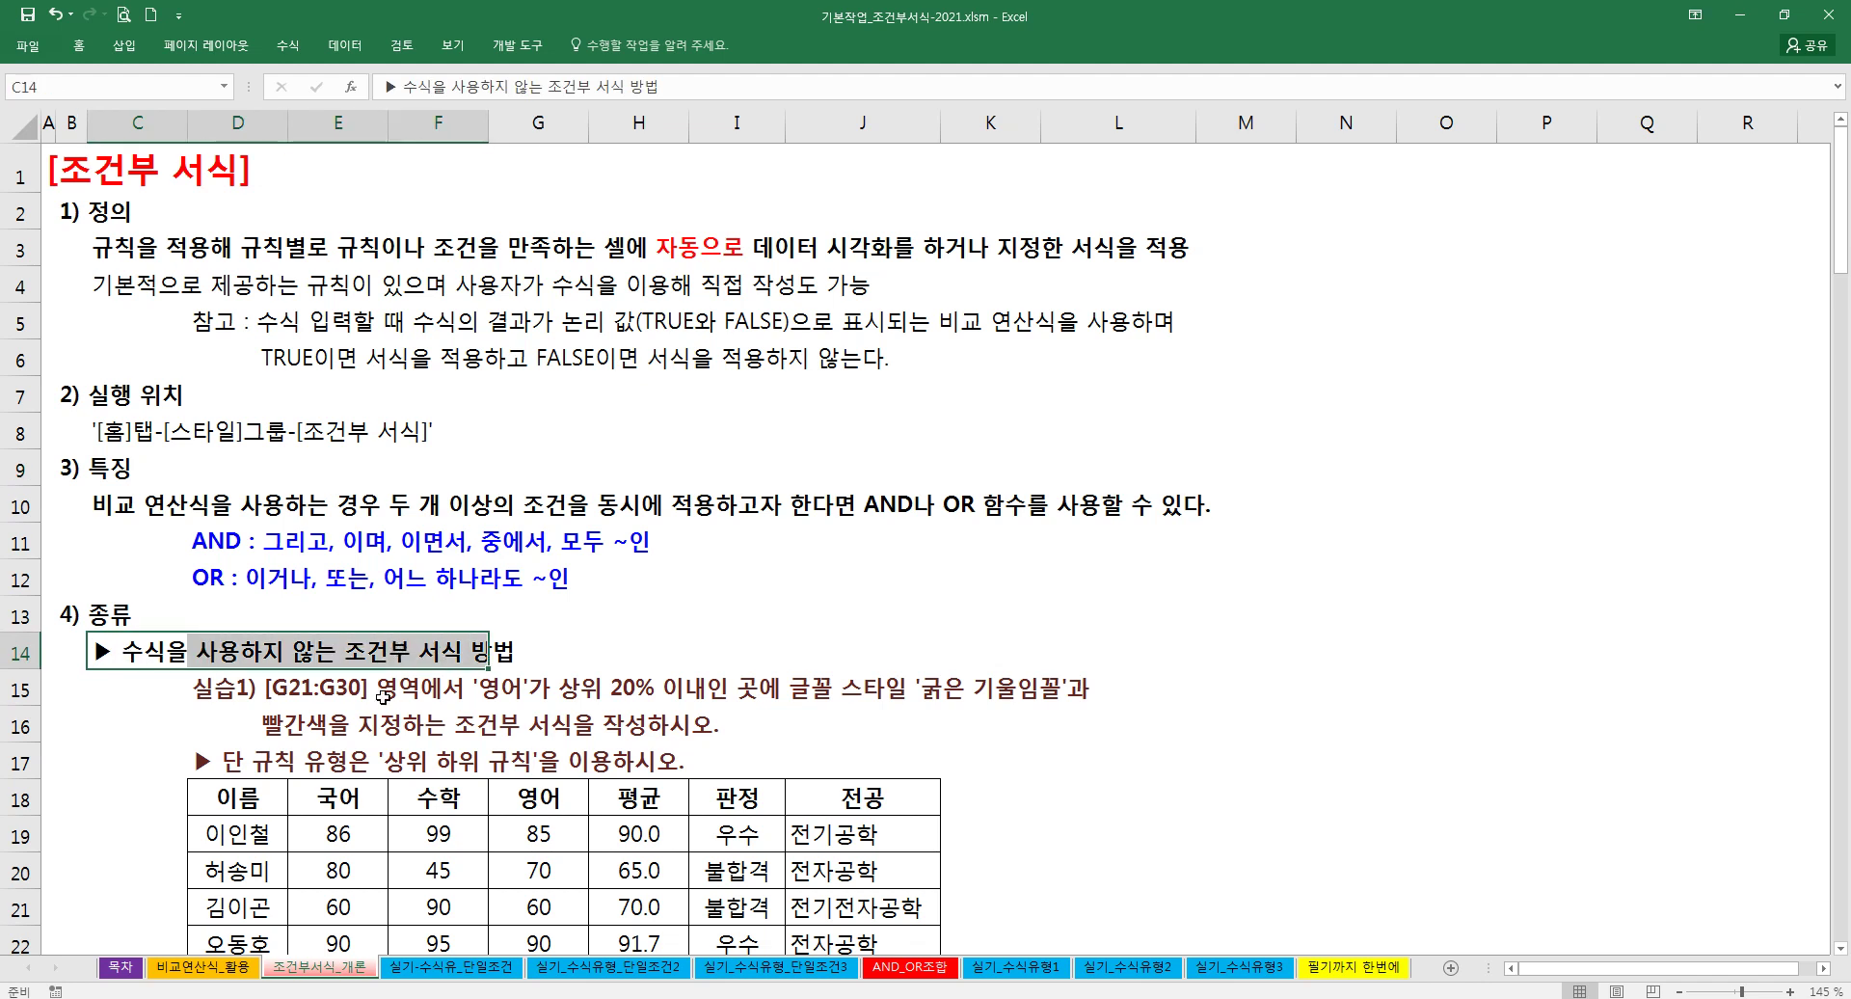
{"action": "scroll", "coordinate": [383, 696], "scroll_direction": "down", "scroll_amount": 19}
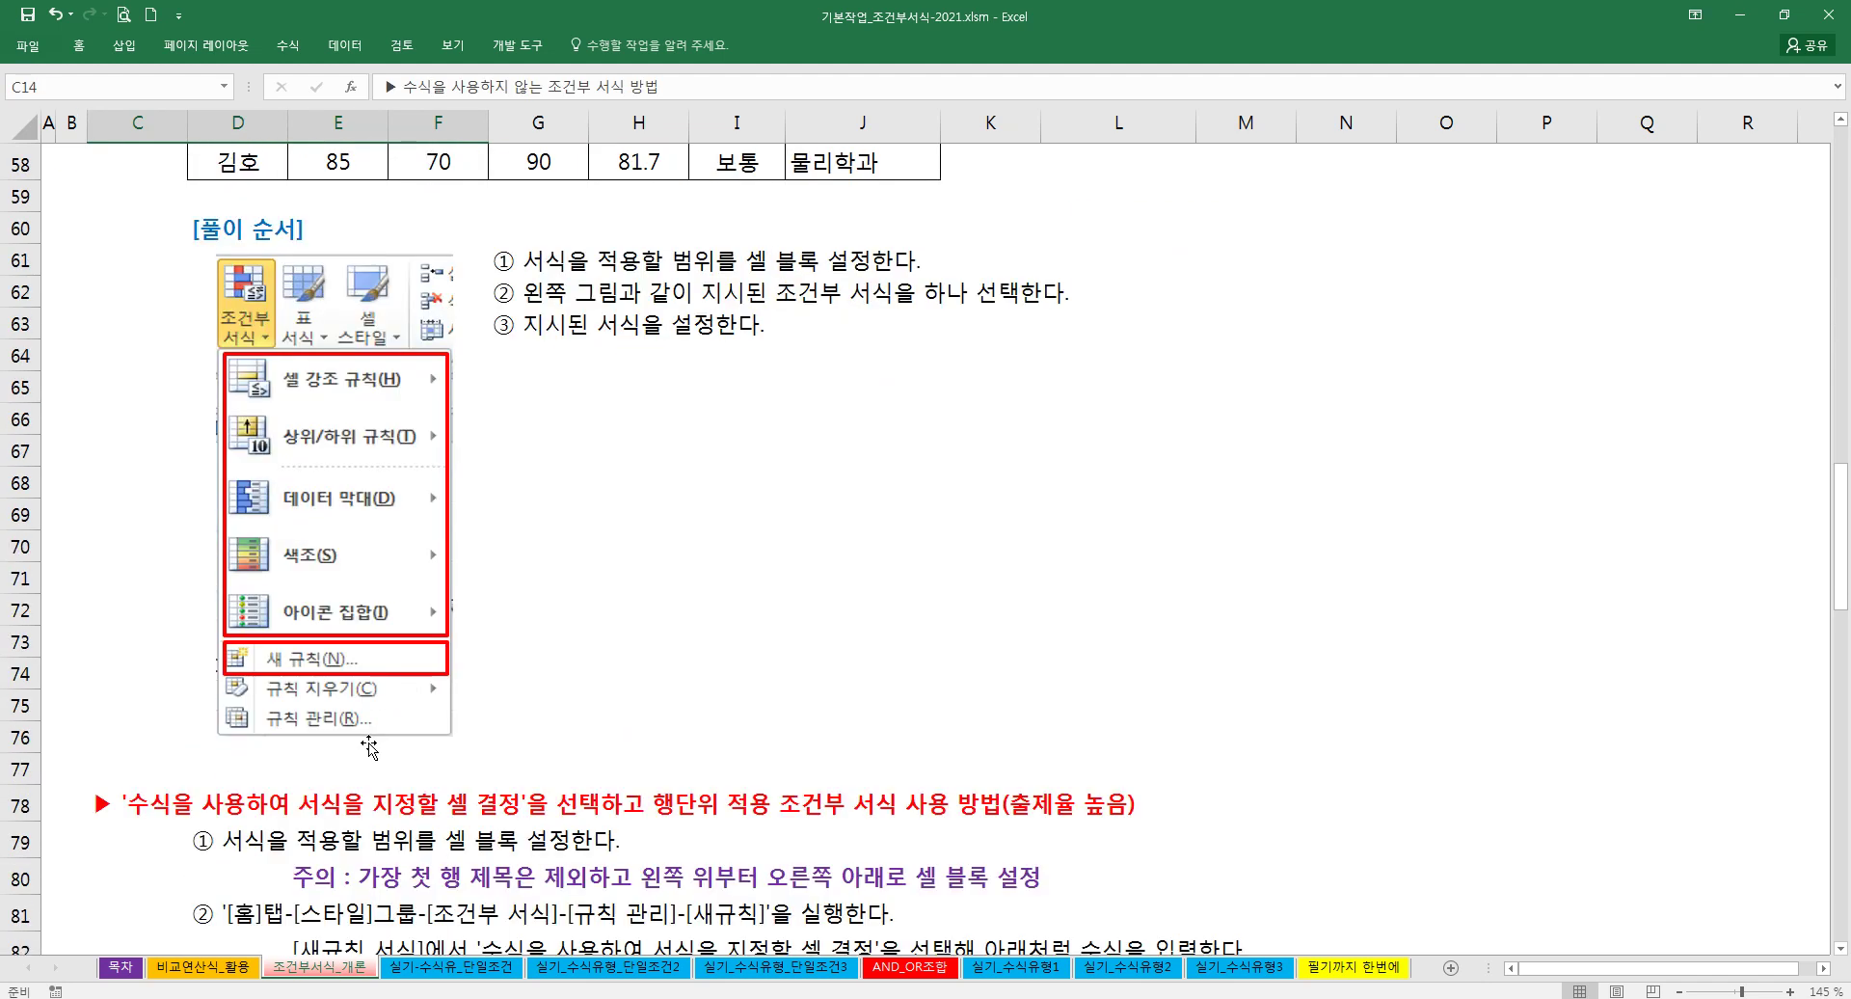
{"action": "scroll", "coordinate": [369, 747], "scroll_direction": "down", "scroll_amount": 4}
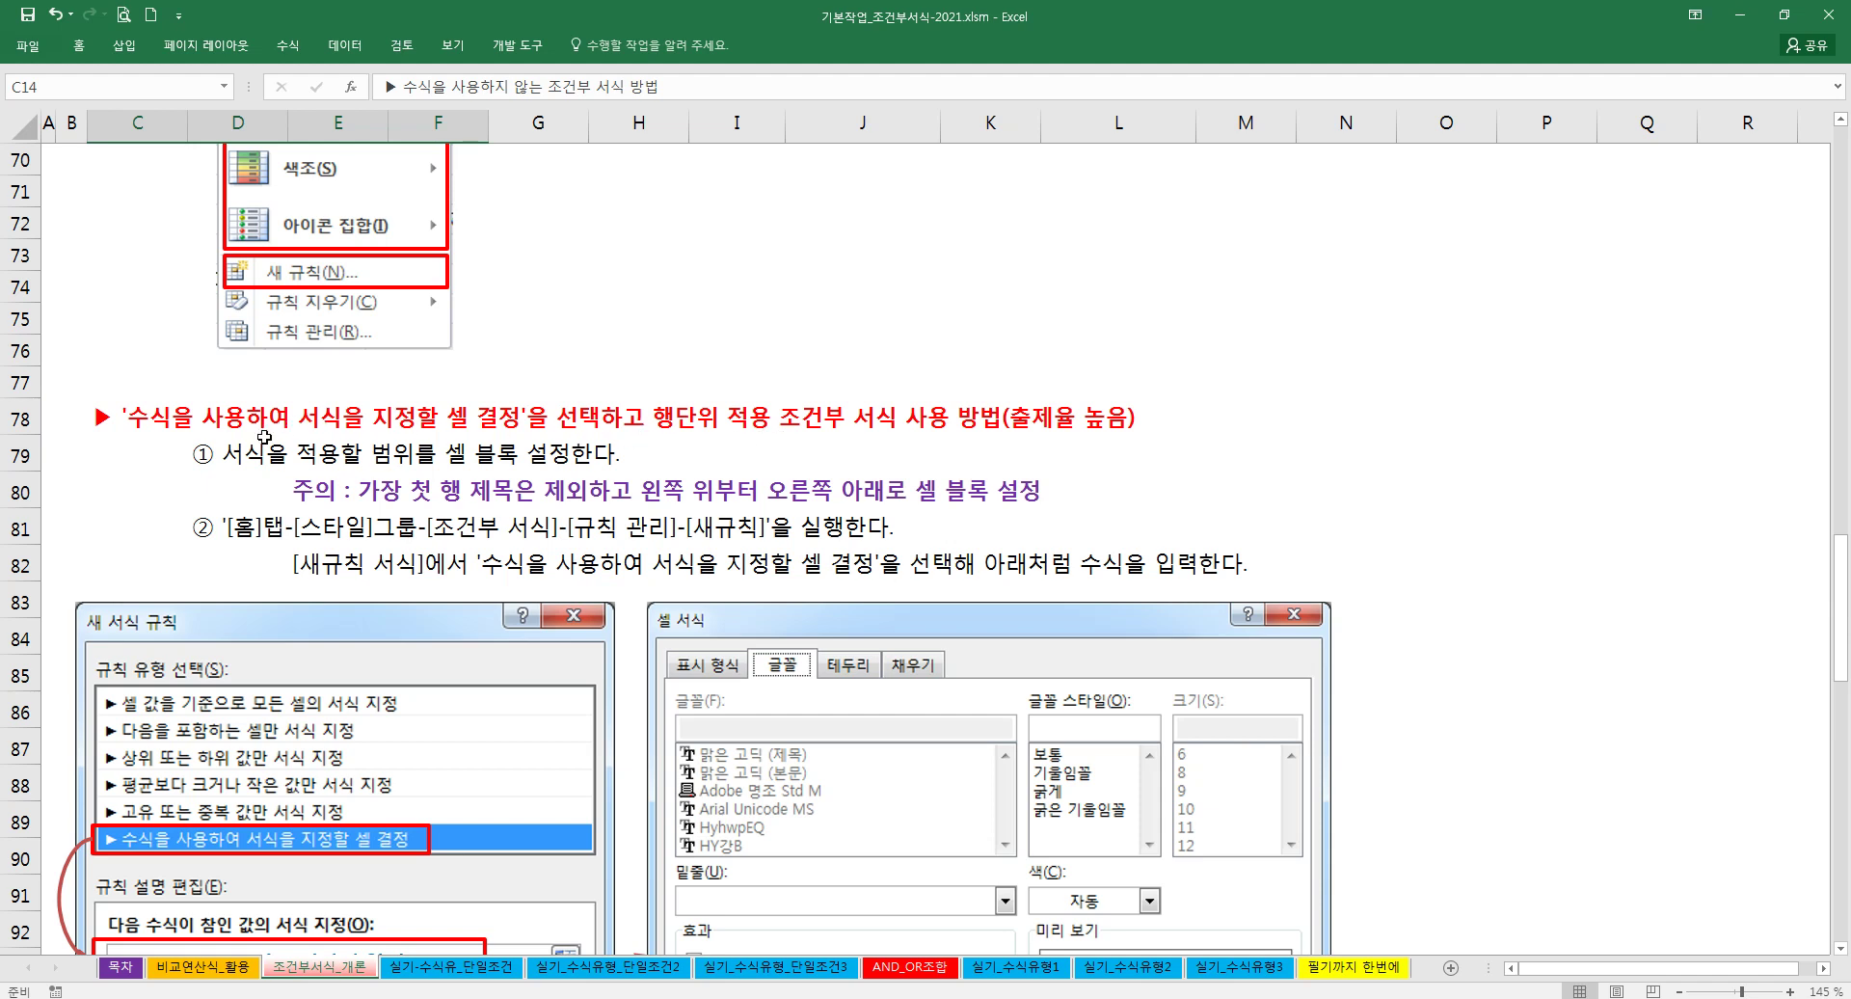
{"action": "scroll", "coordinate": [264, 437], "scroll_direction": "up", "scroll_amount": 1}
{"action": "left_click_drag", "start_coordinate": [110, 523], "coordinate": [1049, 517]}
{"action": "scroll", "coordinate": [405, 636], "scroll_direction": "up", "scroll_amount": 3}
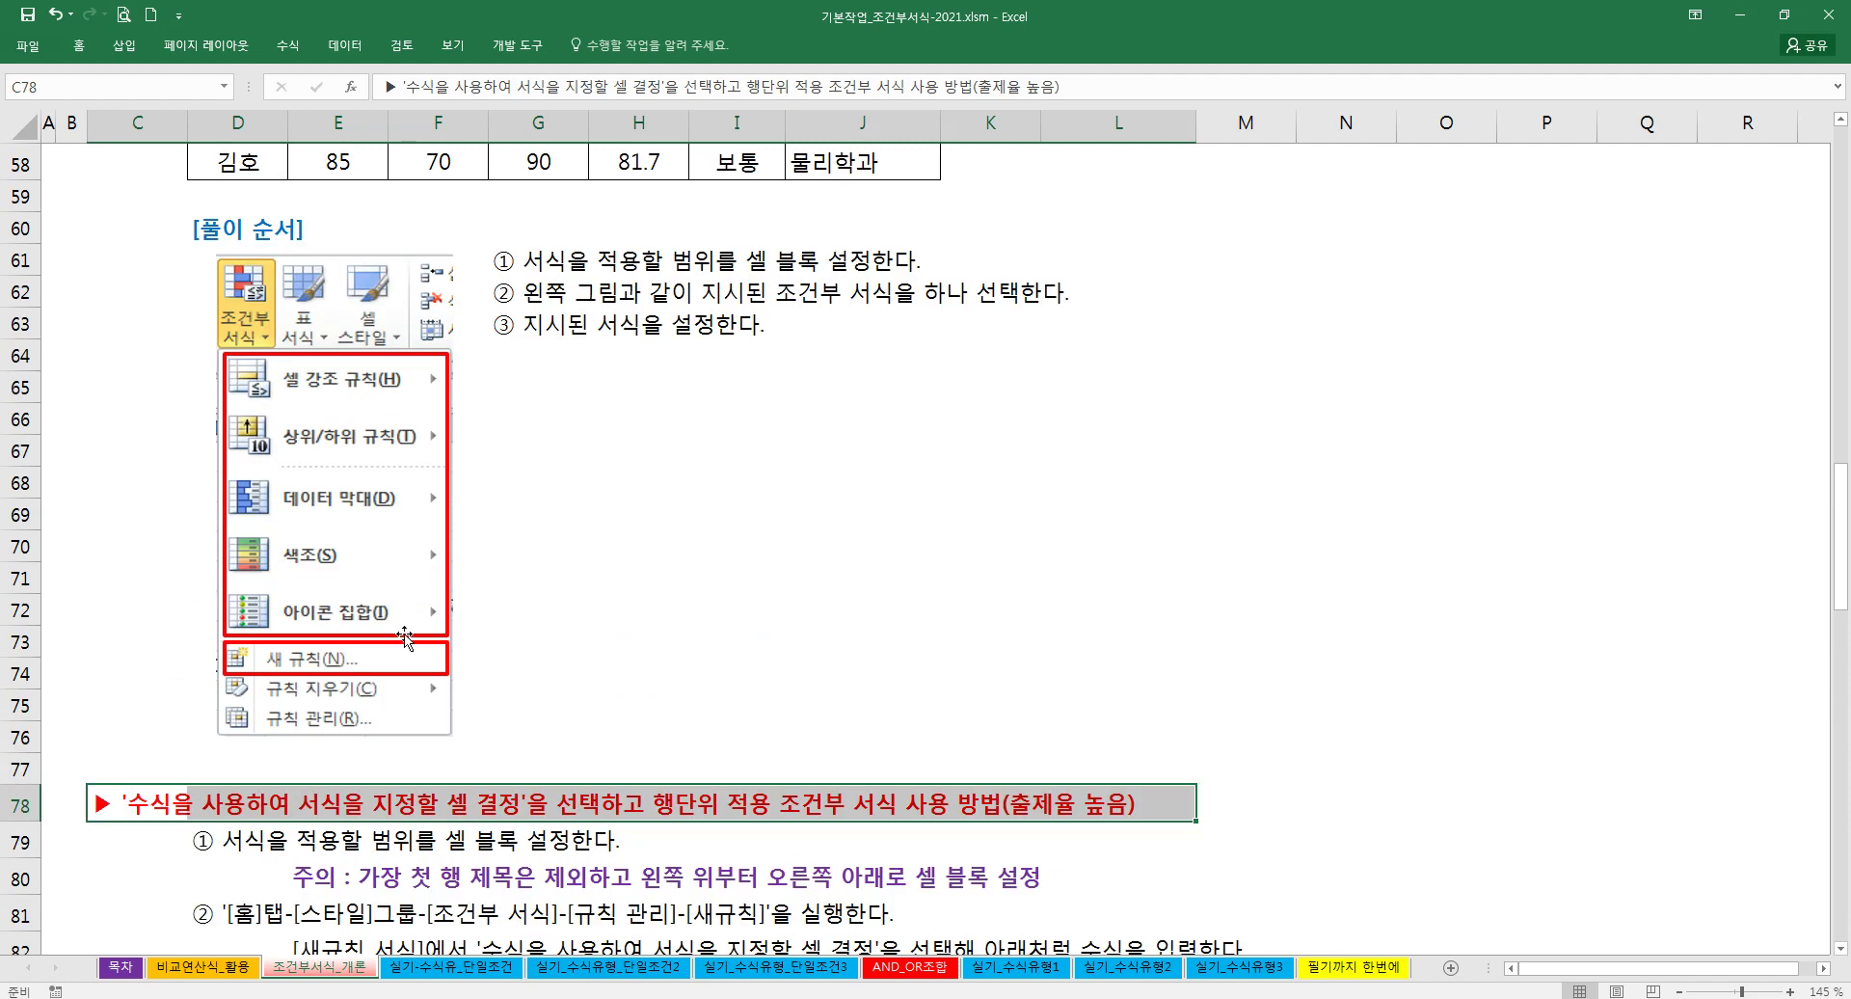
{"action": "scroll", "coordinate": [405, 636], "scroll_direction": "up", "scroll_amount": 13}
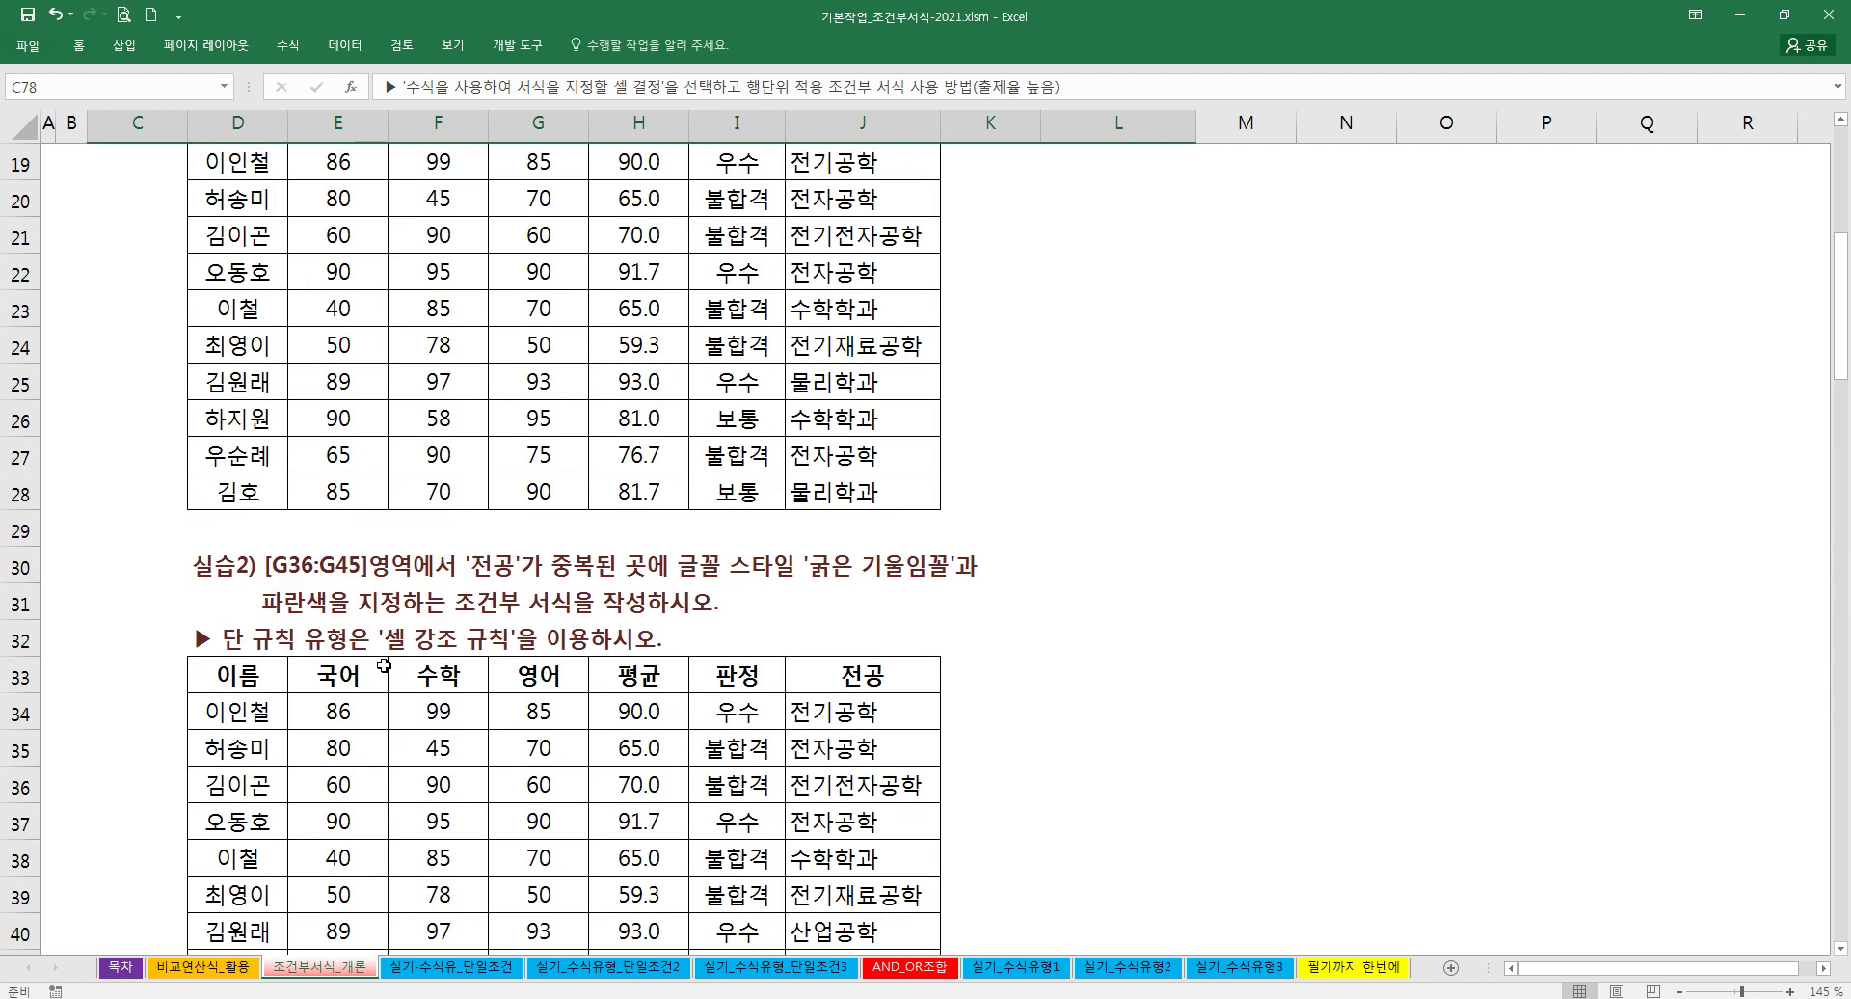
{"action": "scroll", "coordinate": [384, 665], "scroll_direction": "up", "scroll_amount": 4}
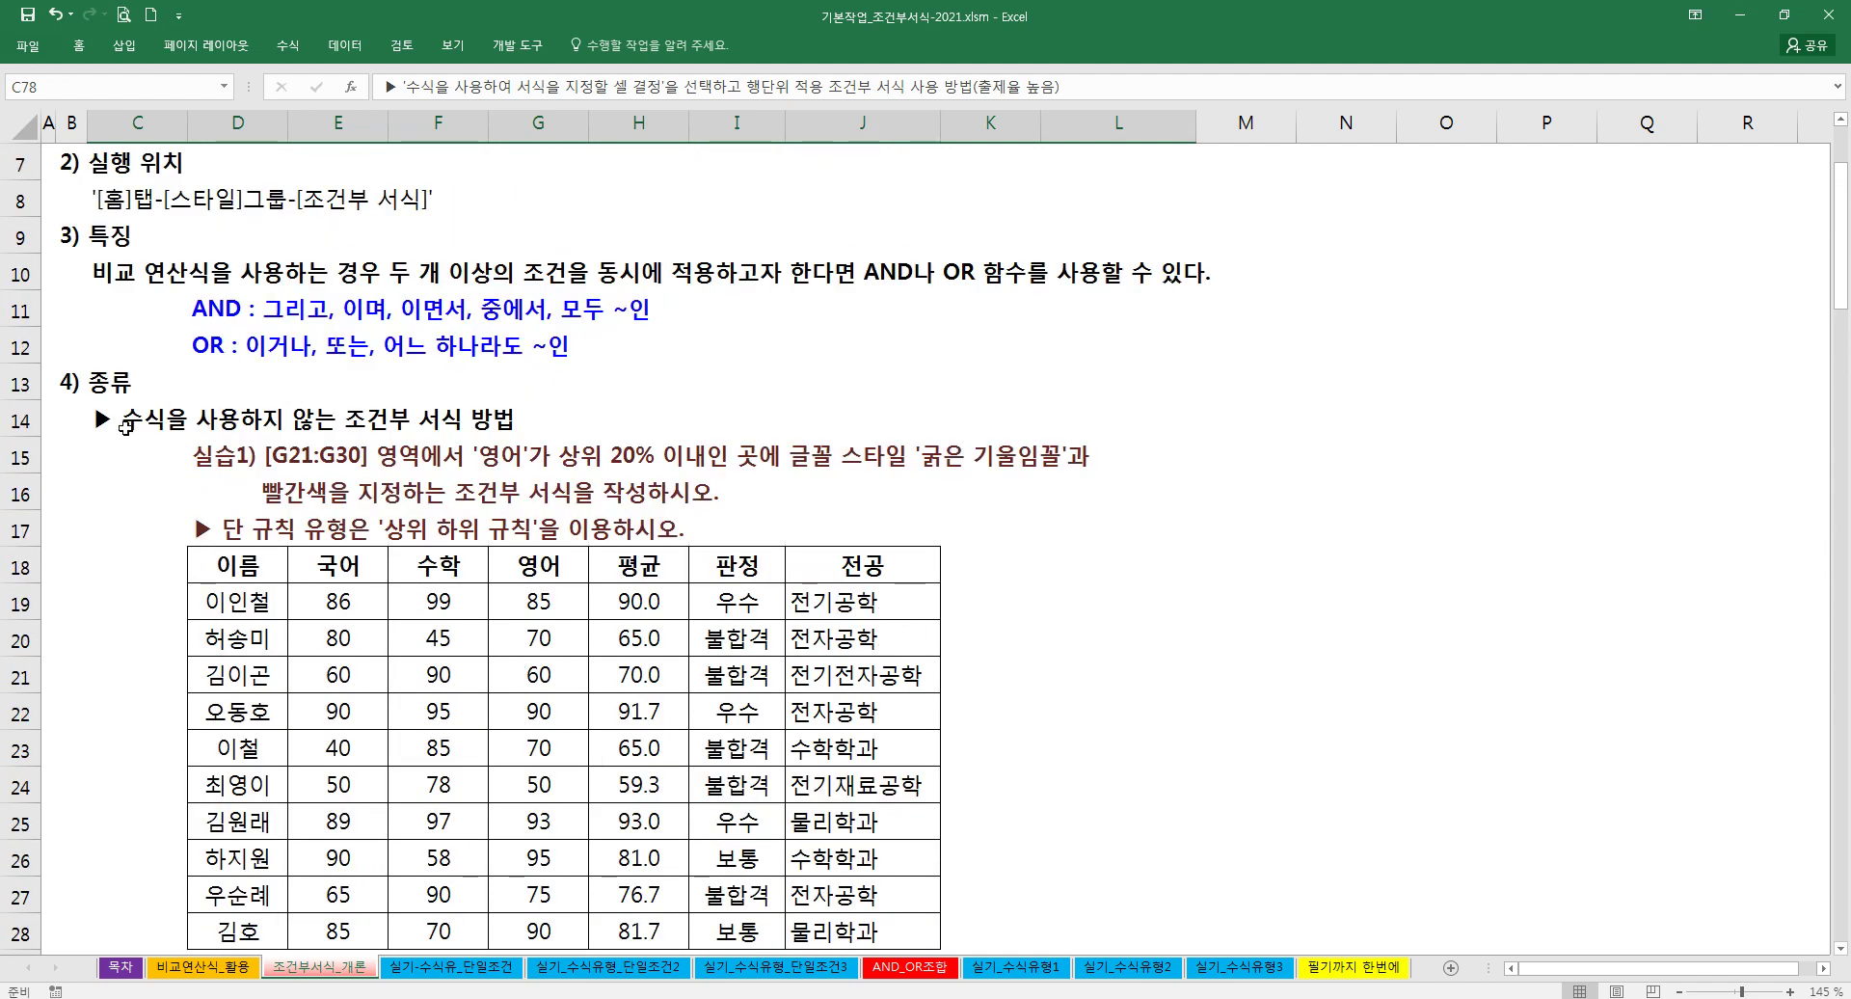
{"action": "left_click", "coordinate": [193, 429]}
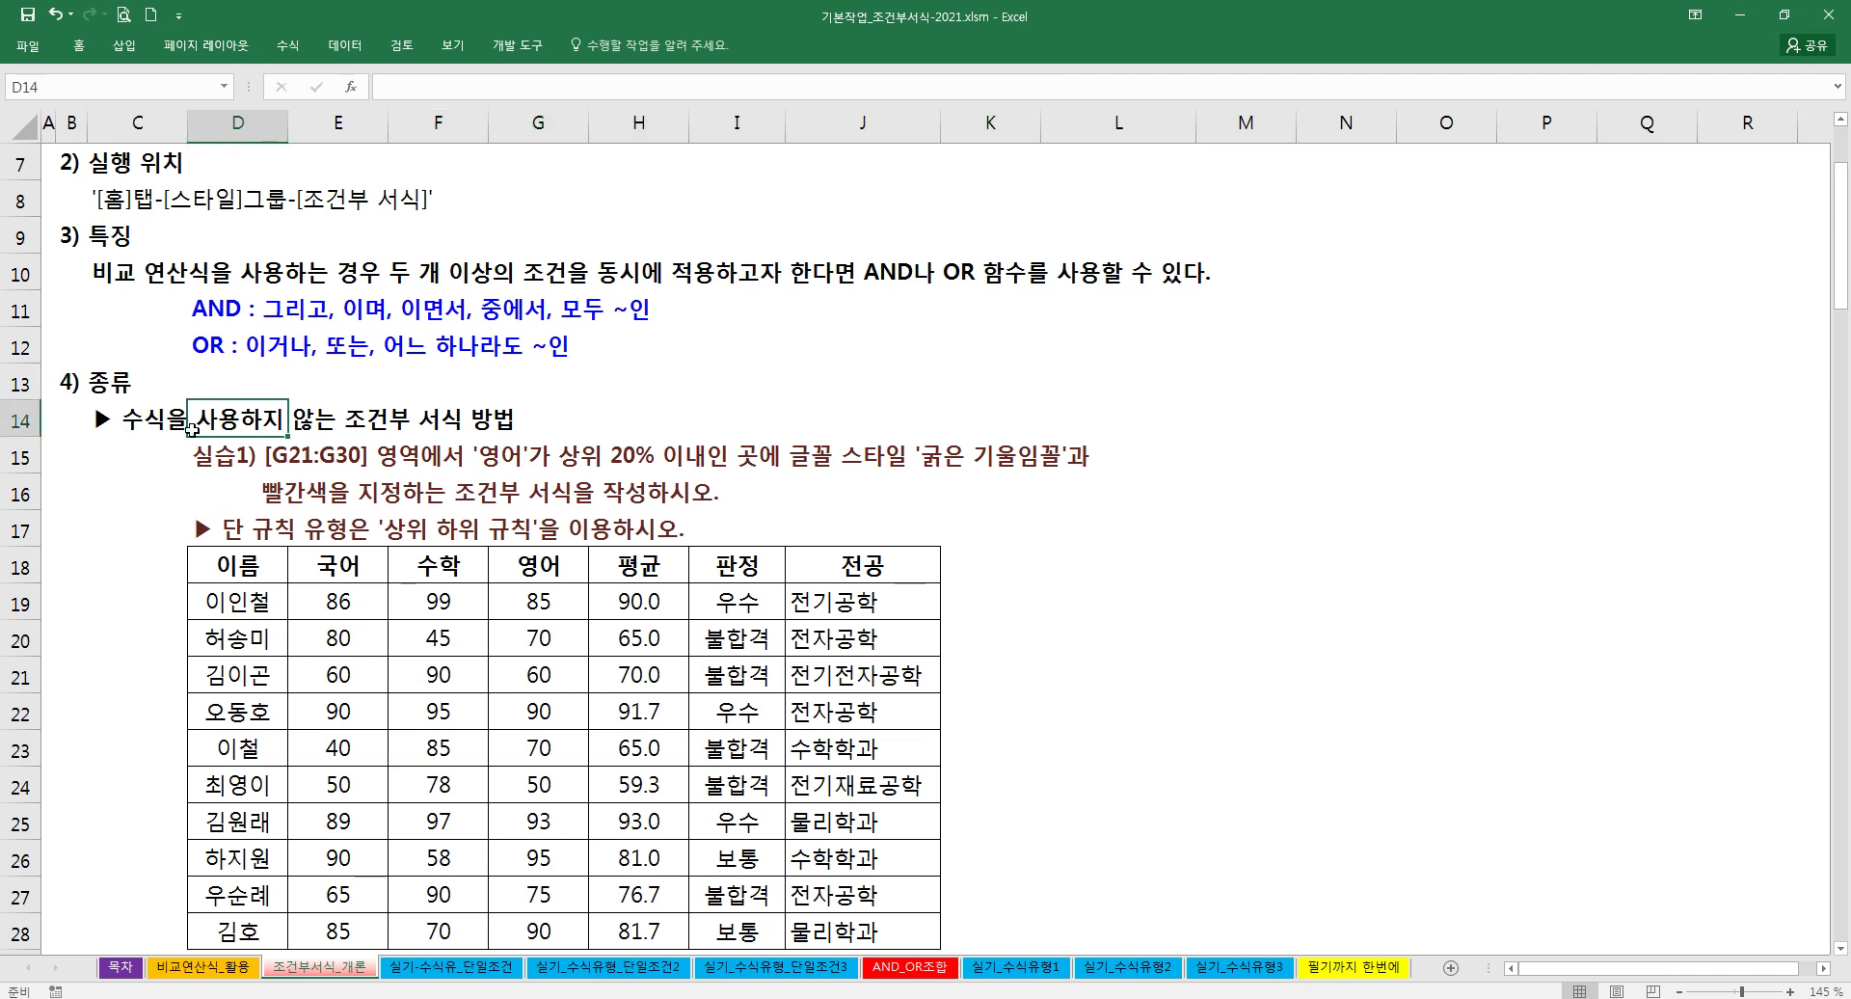
{"action": "scroll", "coordinate": [192, 472], "scroll_direction": "up", "scroll_amount": 2}
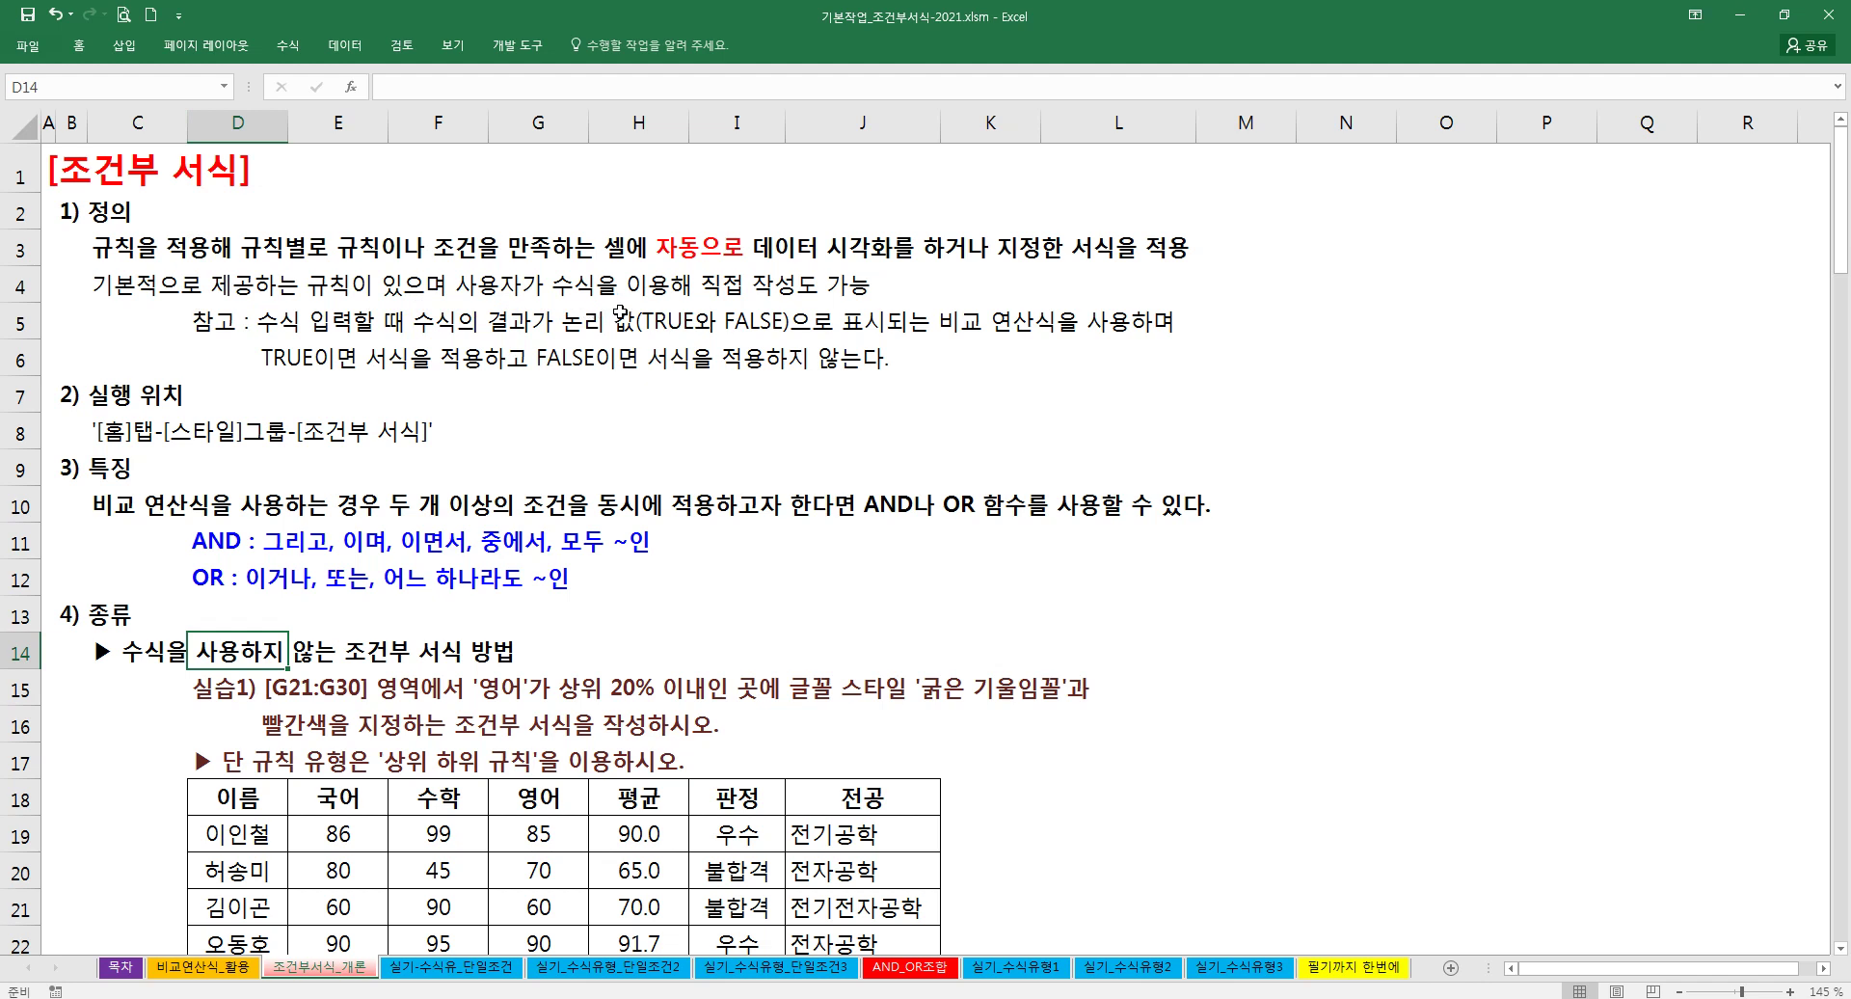
Step: Examine the Conditional Formatting options, comparing the preset rule types with the New Rule command for formulas
{"action": "left_click", "coordinate": [78, 48]}
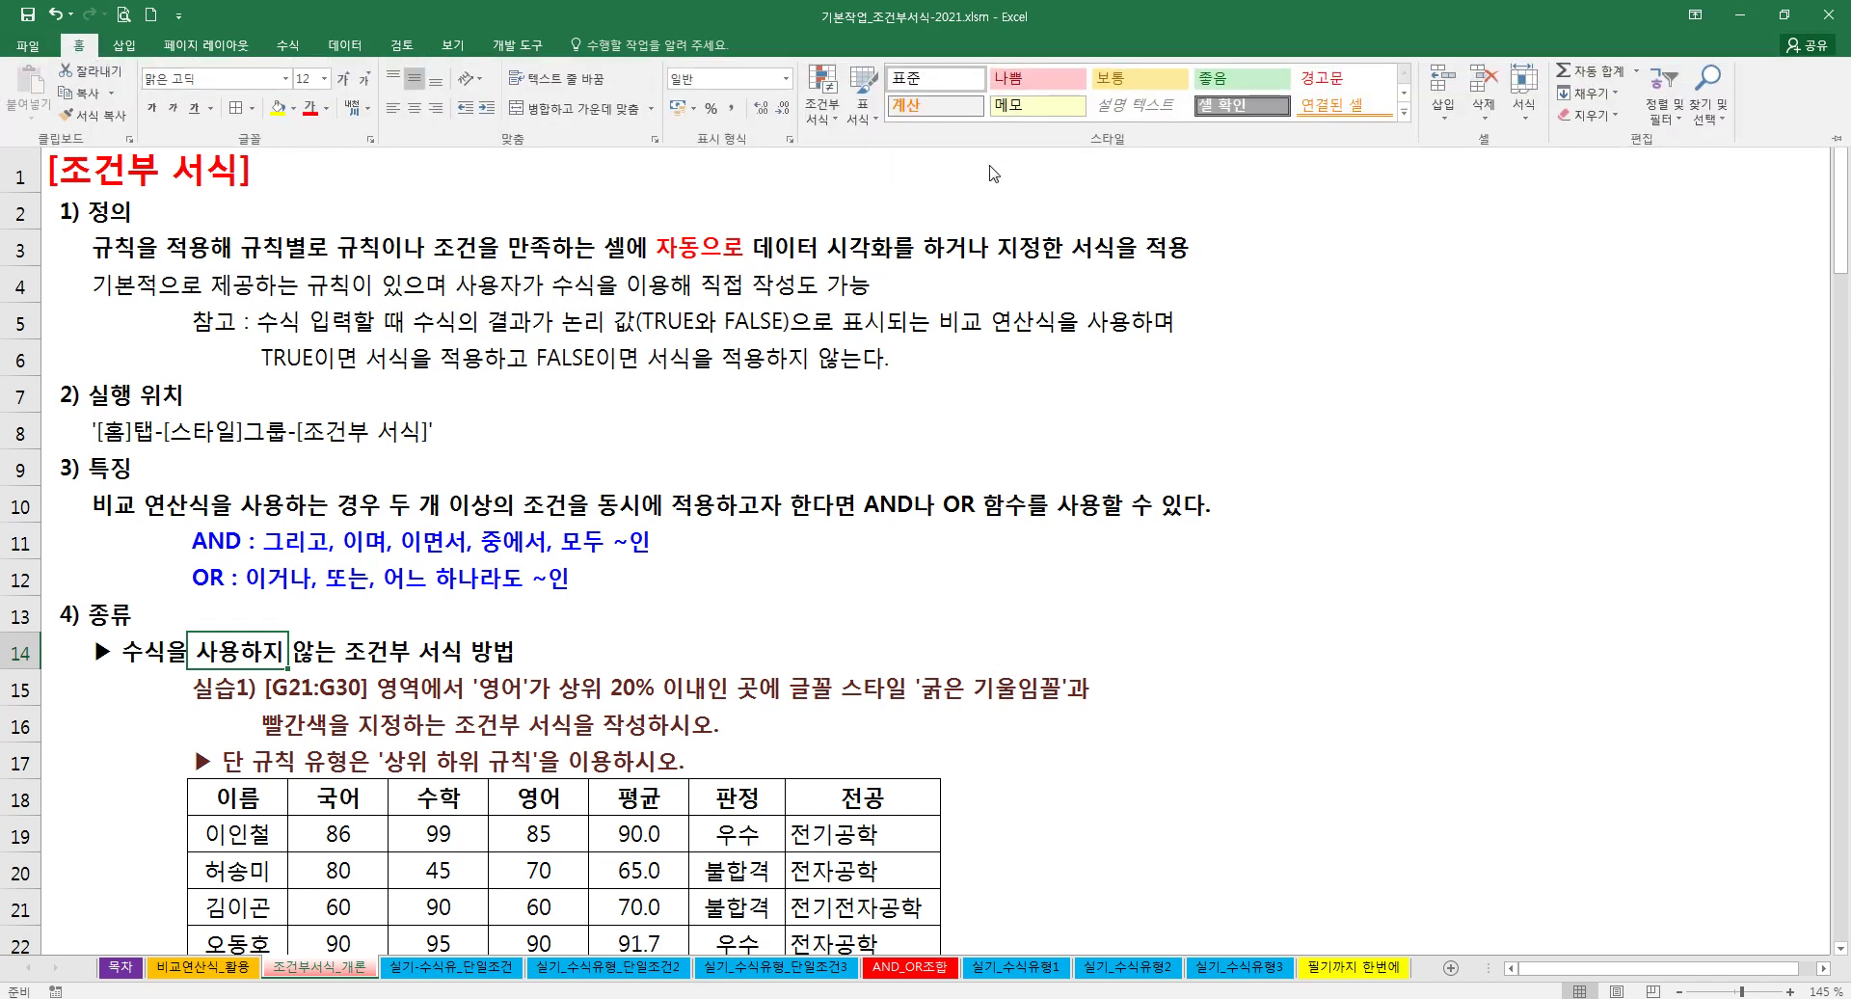
{"action": "left_click", "coordinate": [823, 120]}
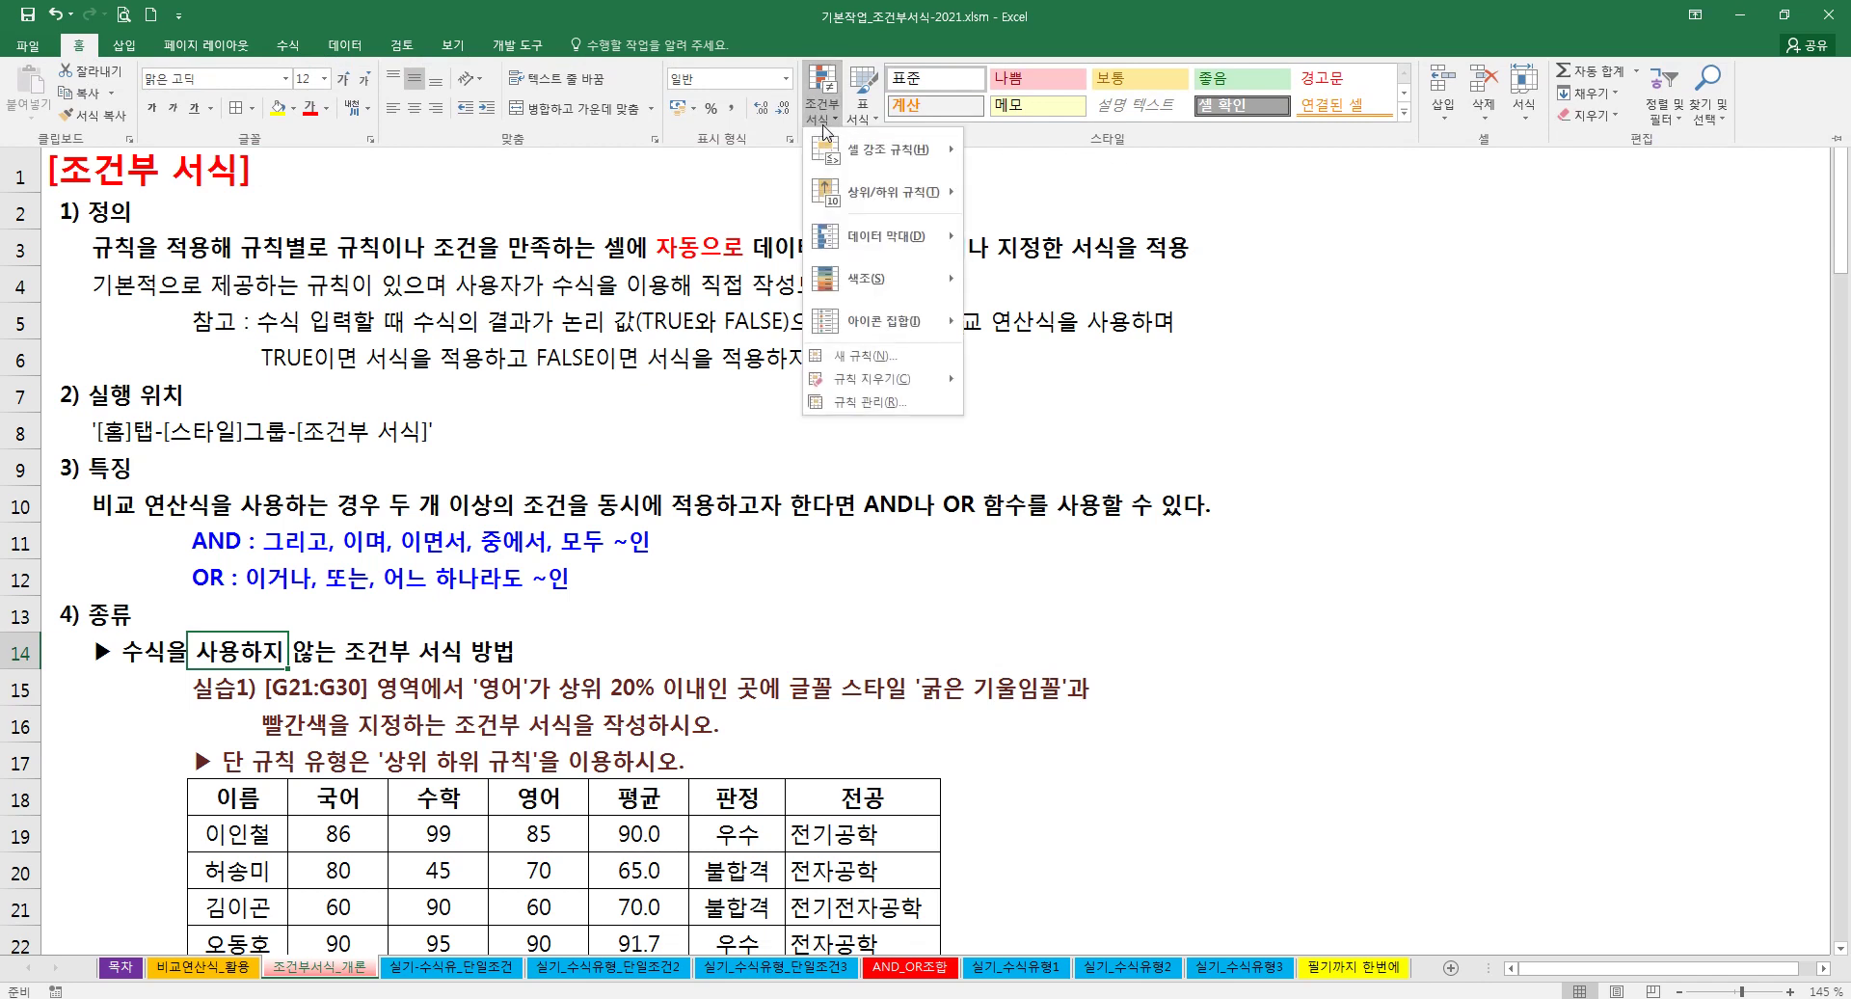
{"action": "mouse_move", "coordinate": [834, 151]}
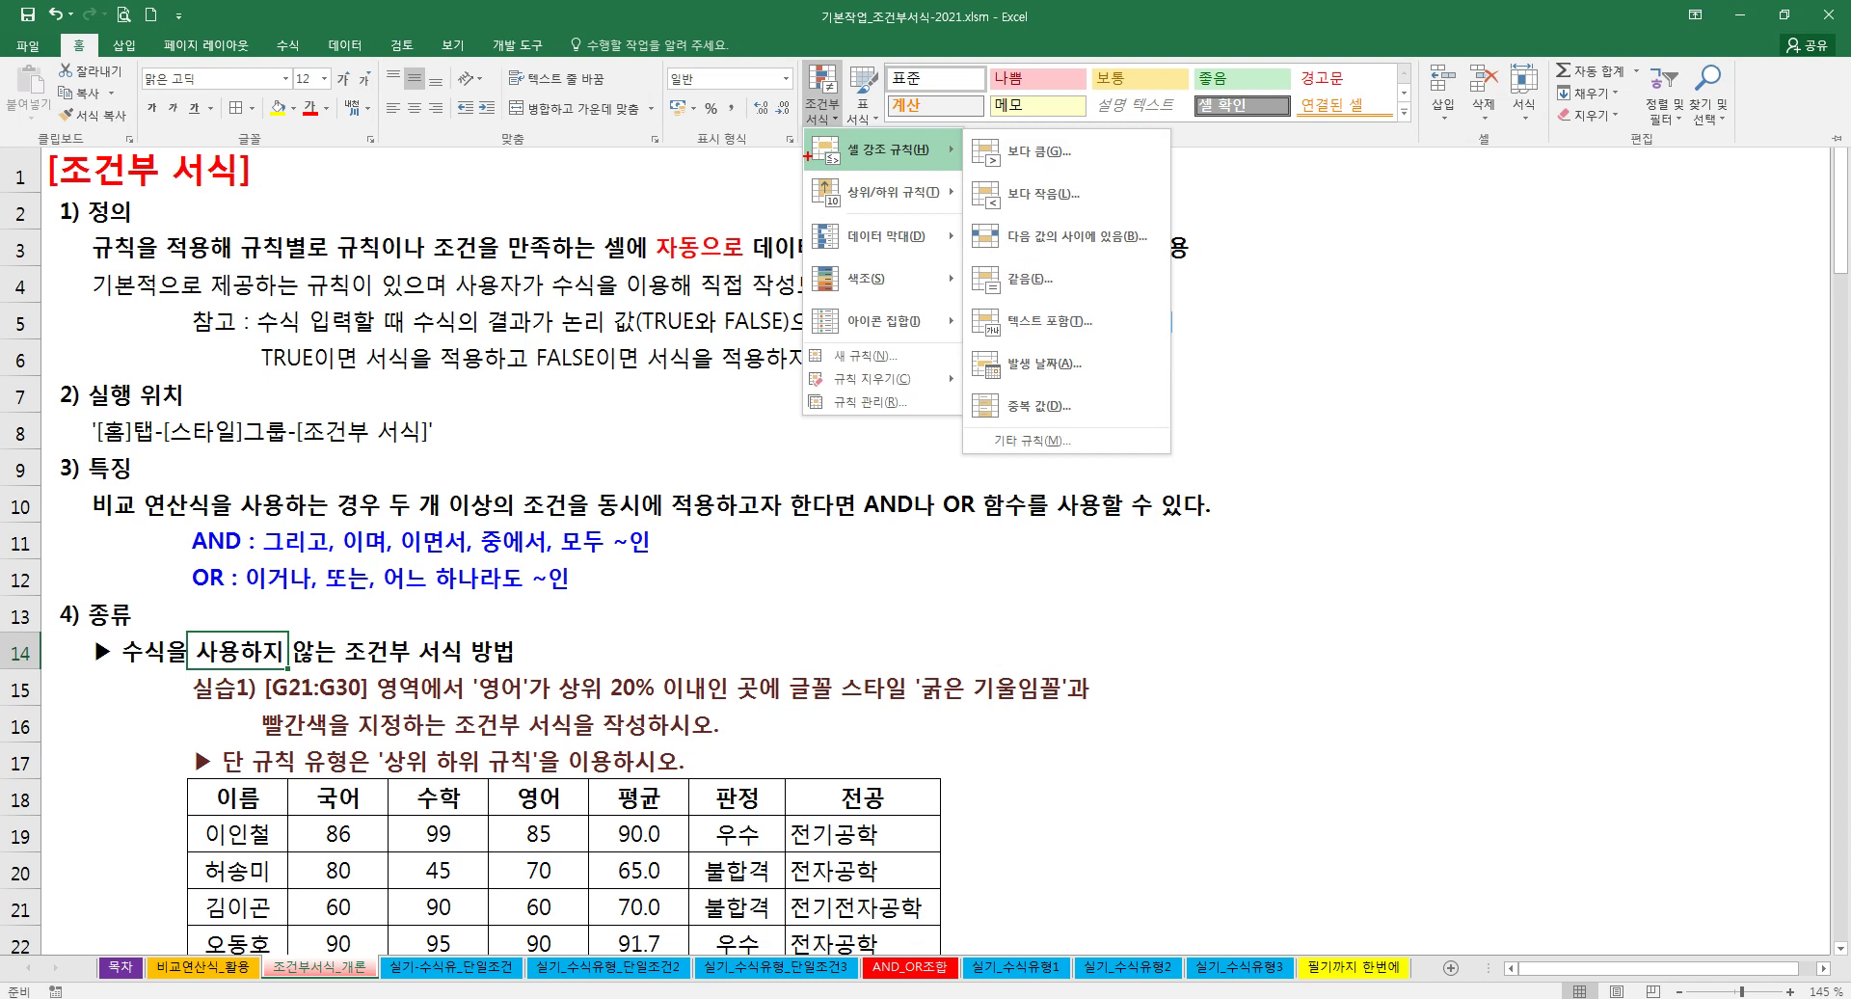
{"action": "key", "text": "Escape"}
{"action": "left_click", "coordinate": [79, 46]}
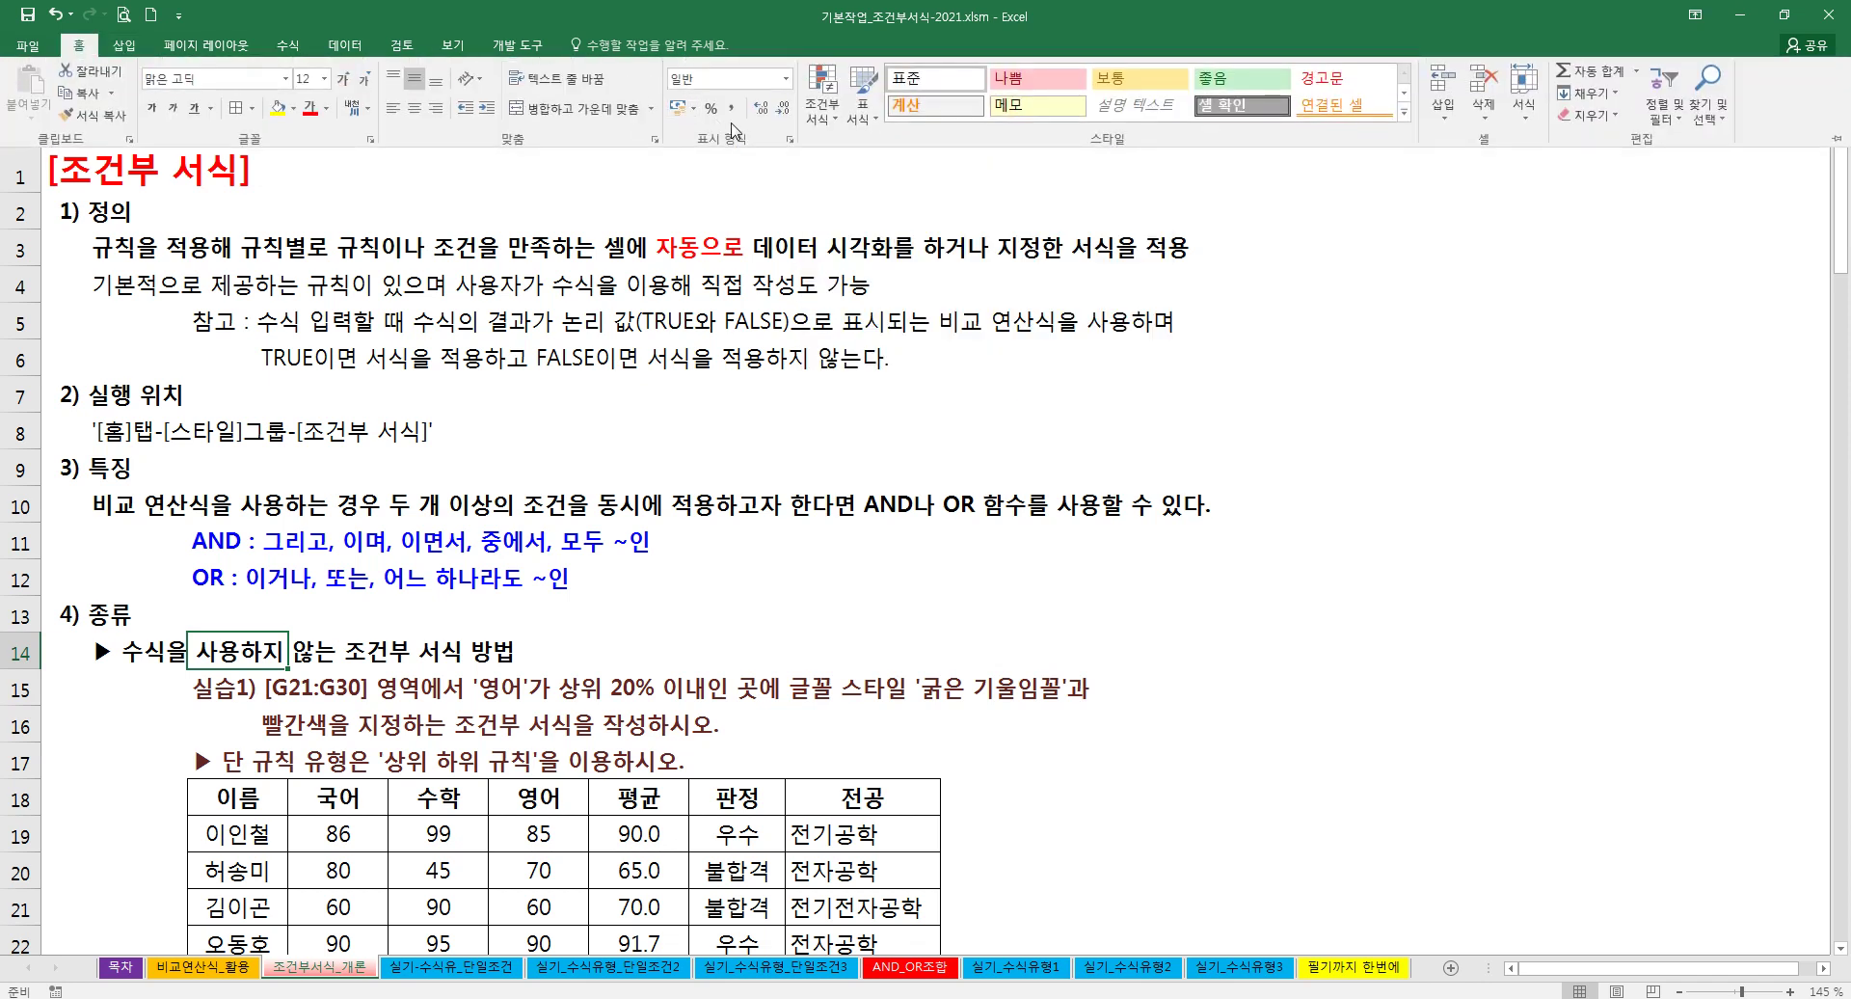
{"action": "left_click", "coordinate": [818, 116]}
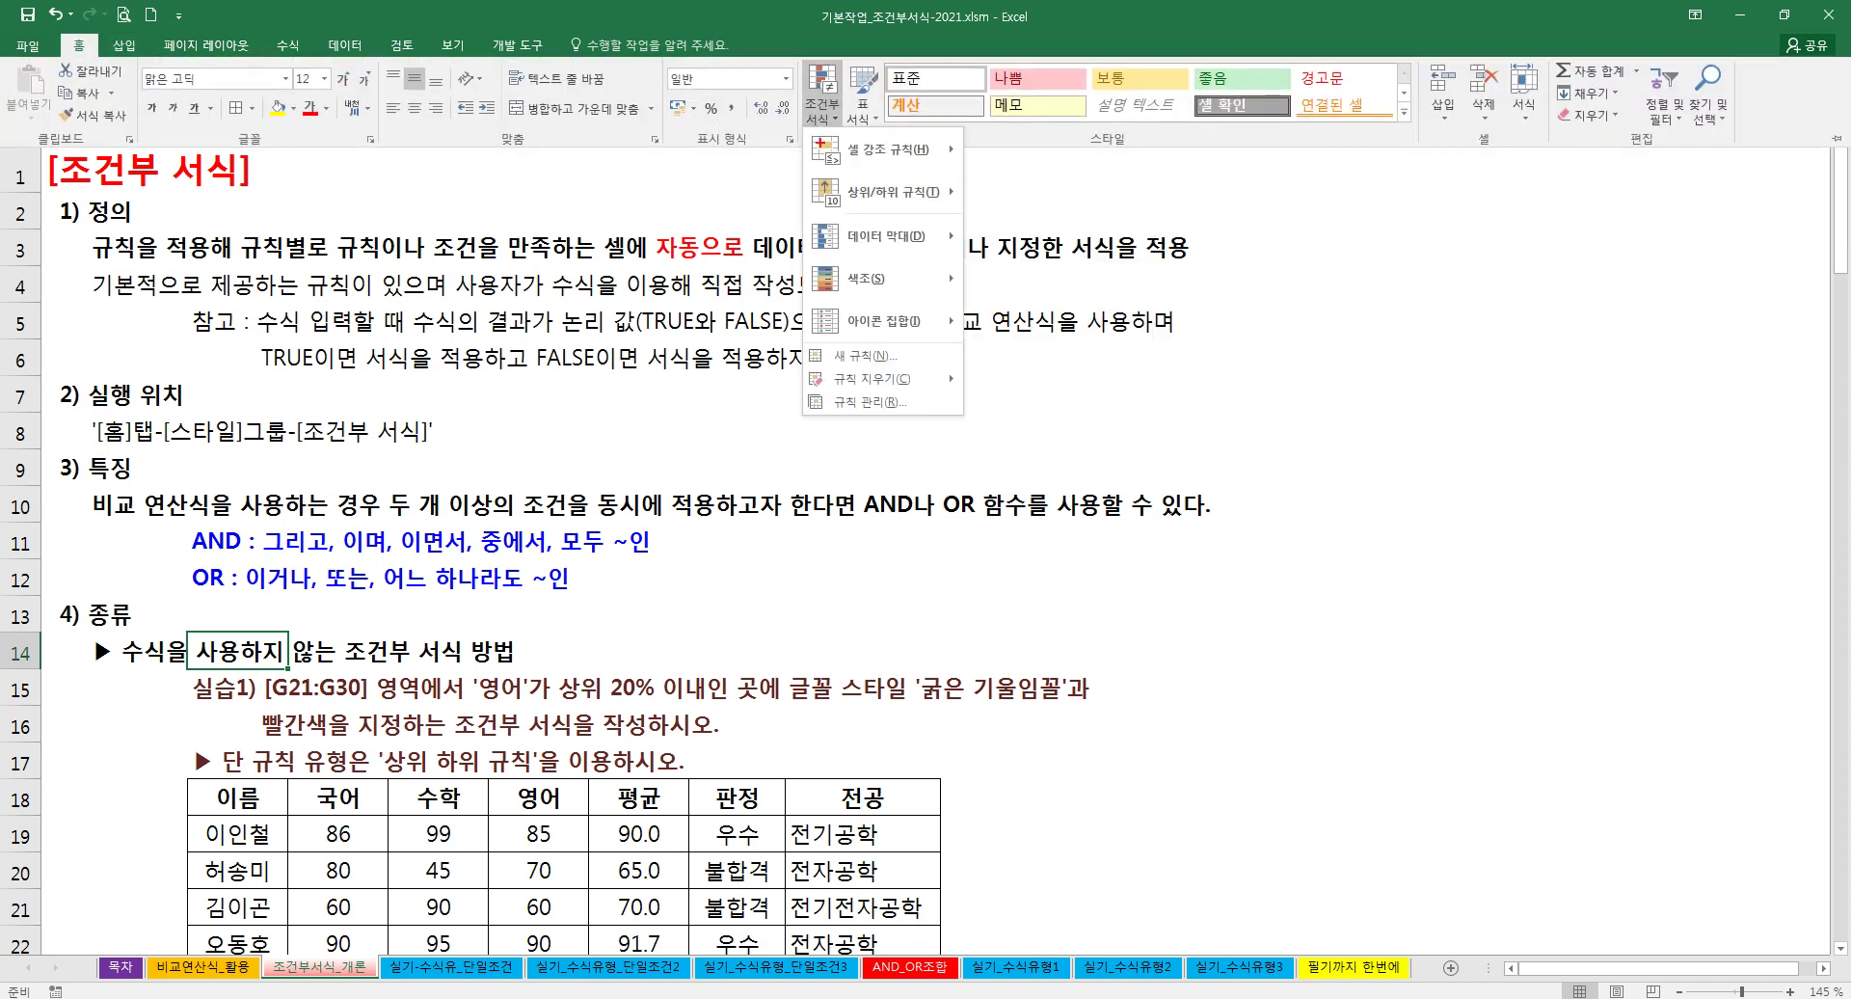
{"action": "mouse_move", "coordinate": [803, 130]}
{"action": "left_mouse_down"}
{"action": "mouse_move", "coordinate": [964, 302]}
{"action": "mouse_move", "coordinate": [965, 341]}
{"action": "left_mouse_up"}
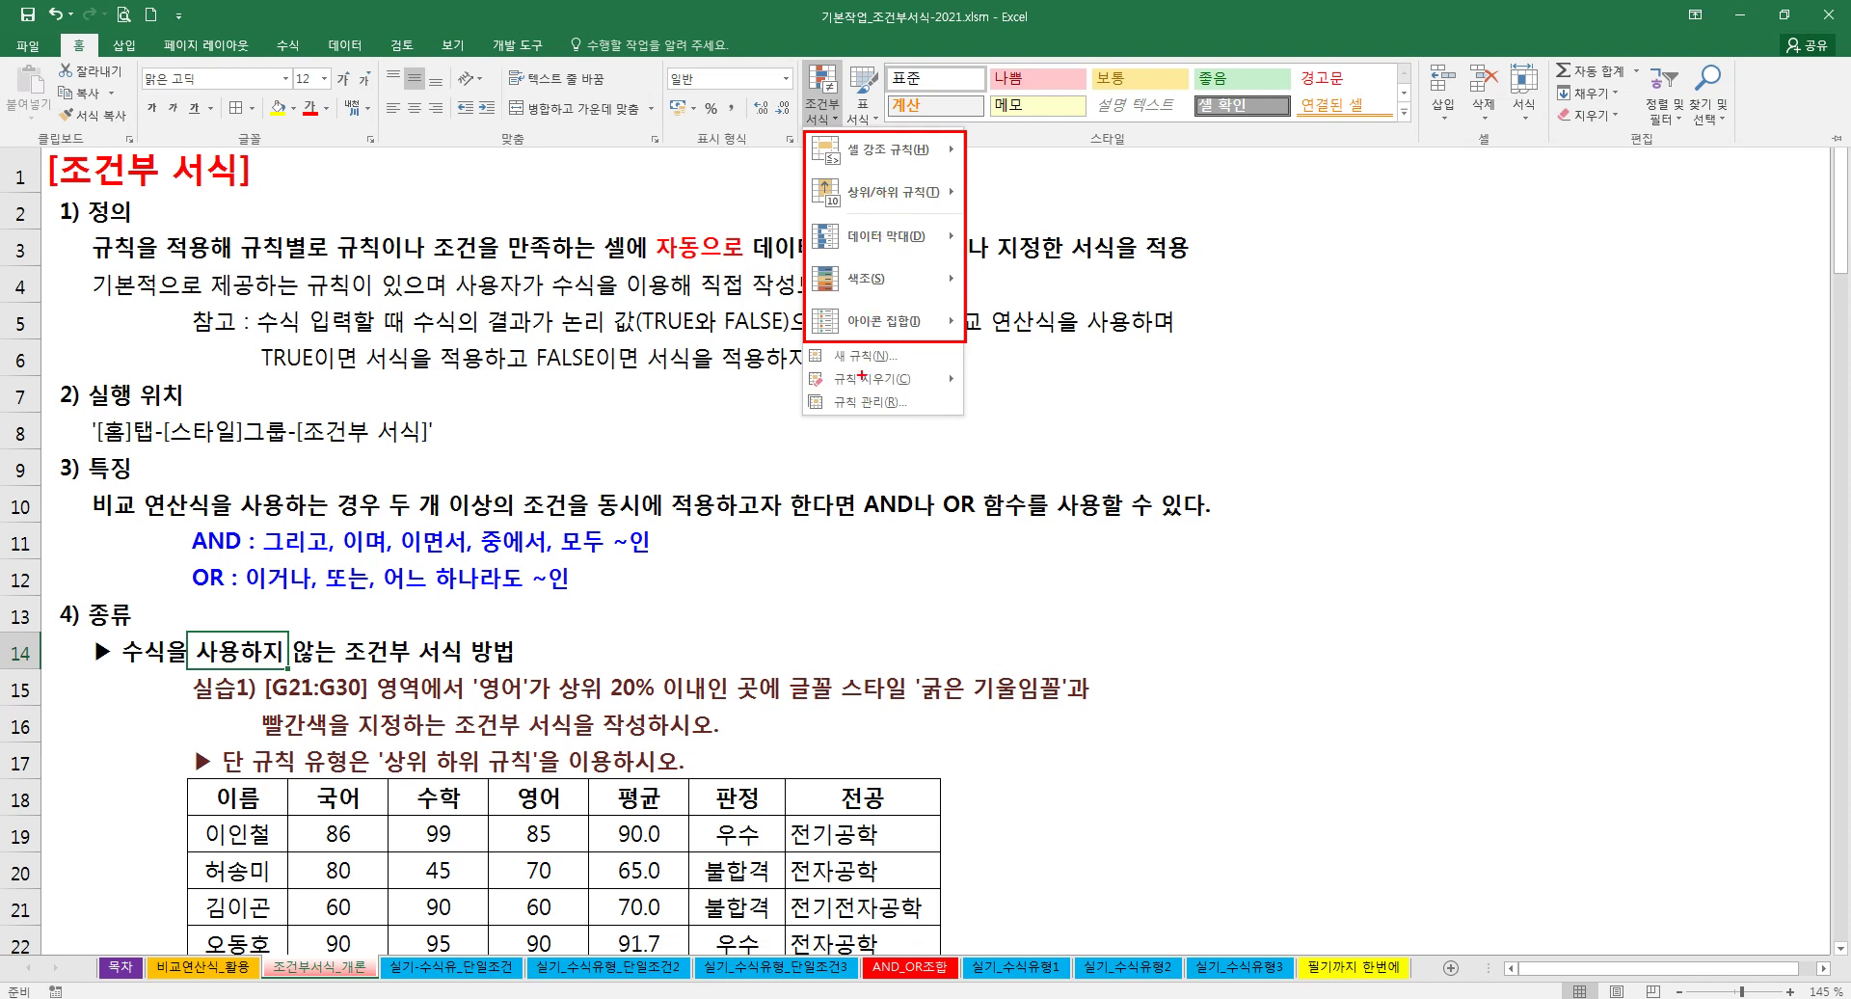
{"action": "mouse_move", "coordinate": [897, 356]}
{"action": "left_mouse_down"}
{"action": "mouse_move", "coordinate": [1025, 355]}
{"action": "mouse_move", "coordinate": [1014, 339]}
{"action": "left_mouse_up"}
{"action": "left_click_drag", "start_coordinate": [999, 199], "coordinate": [1035, 224]}
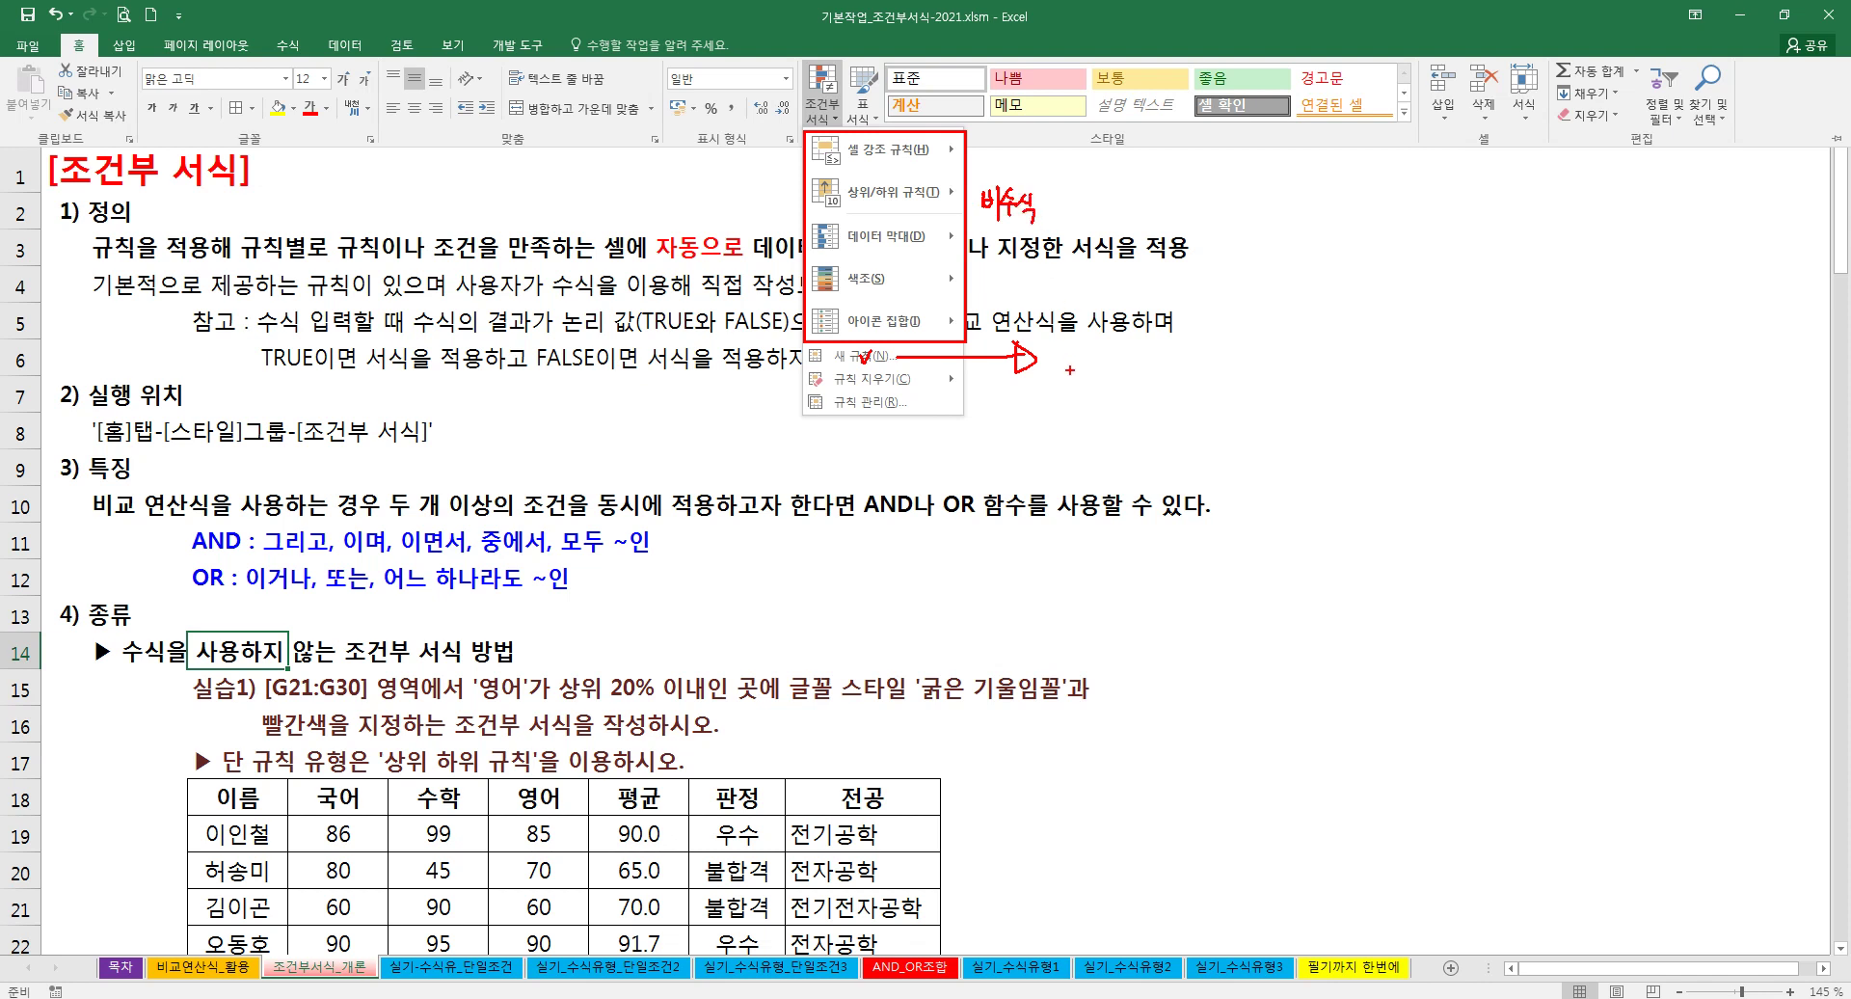
{"action": "mouse_move", "coordinate": [1056, 343]}
{"action": "left_mouse_down"}
{"action": "mouse_move", "coordinate": [1078, 357]}
{"action": "mouse_move", "coordinate": [1067, 381]}
{"action": "left_mouse_up"}
{"action": "mouse_move", "coordinate": [1078, 343]}
{"action": "left_mouse_down"}
{"action": "mouse_move", "coordinate": [1079, 385]}
{"action": "mouse_move", "coordinate": [1079, 348]}
{"action": "left_mouse_up"}
{"action": "mouse_move", "coordinate": [1003, 229]}
{"action": "left_mouse_down"}
{"action": "mouse_move", "coordinate": [1031, 174]}
{"action": "mouse_move", "coordinate": [1012, 233]}
{"action": "left_mouse_up"}
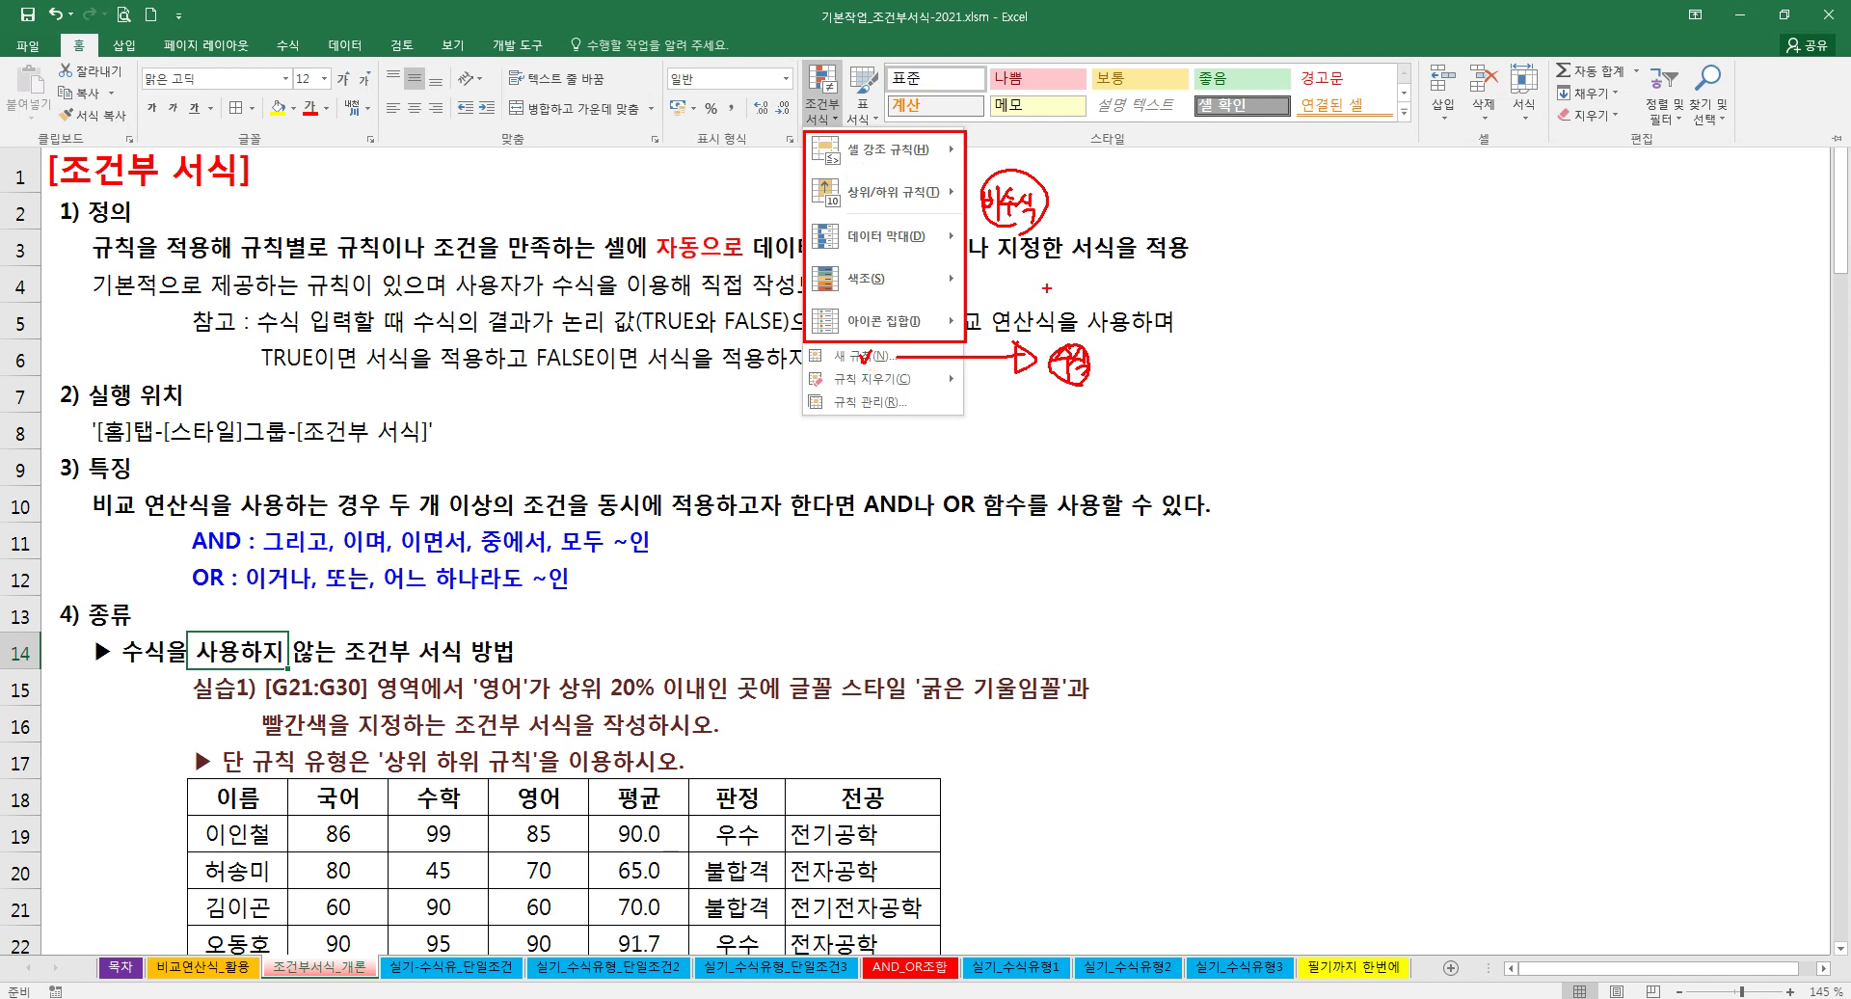
{"action": "key", "text": "Escape"}
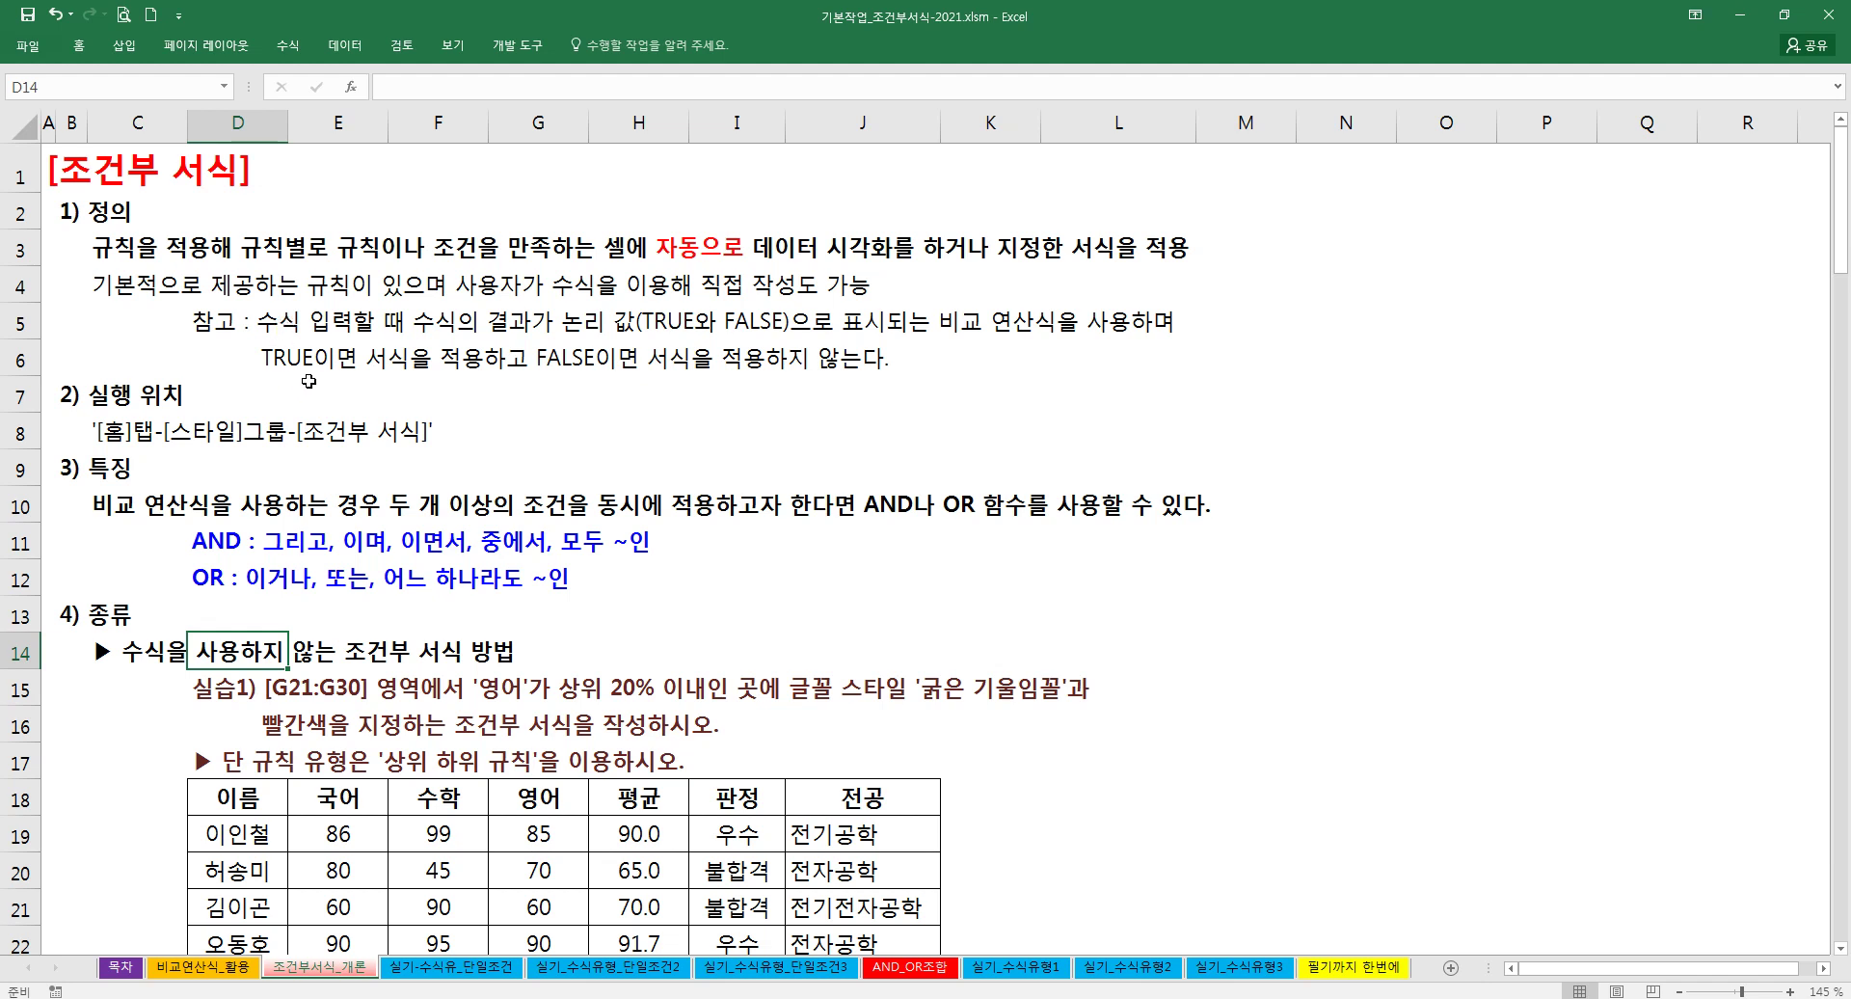
Step: Insert the label "동시만족" and a space before "AND" in cell D11
{"action": "scroll", "coordinate": [371, 424], "scroll_direction": "down", "scroll_amount": 1}
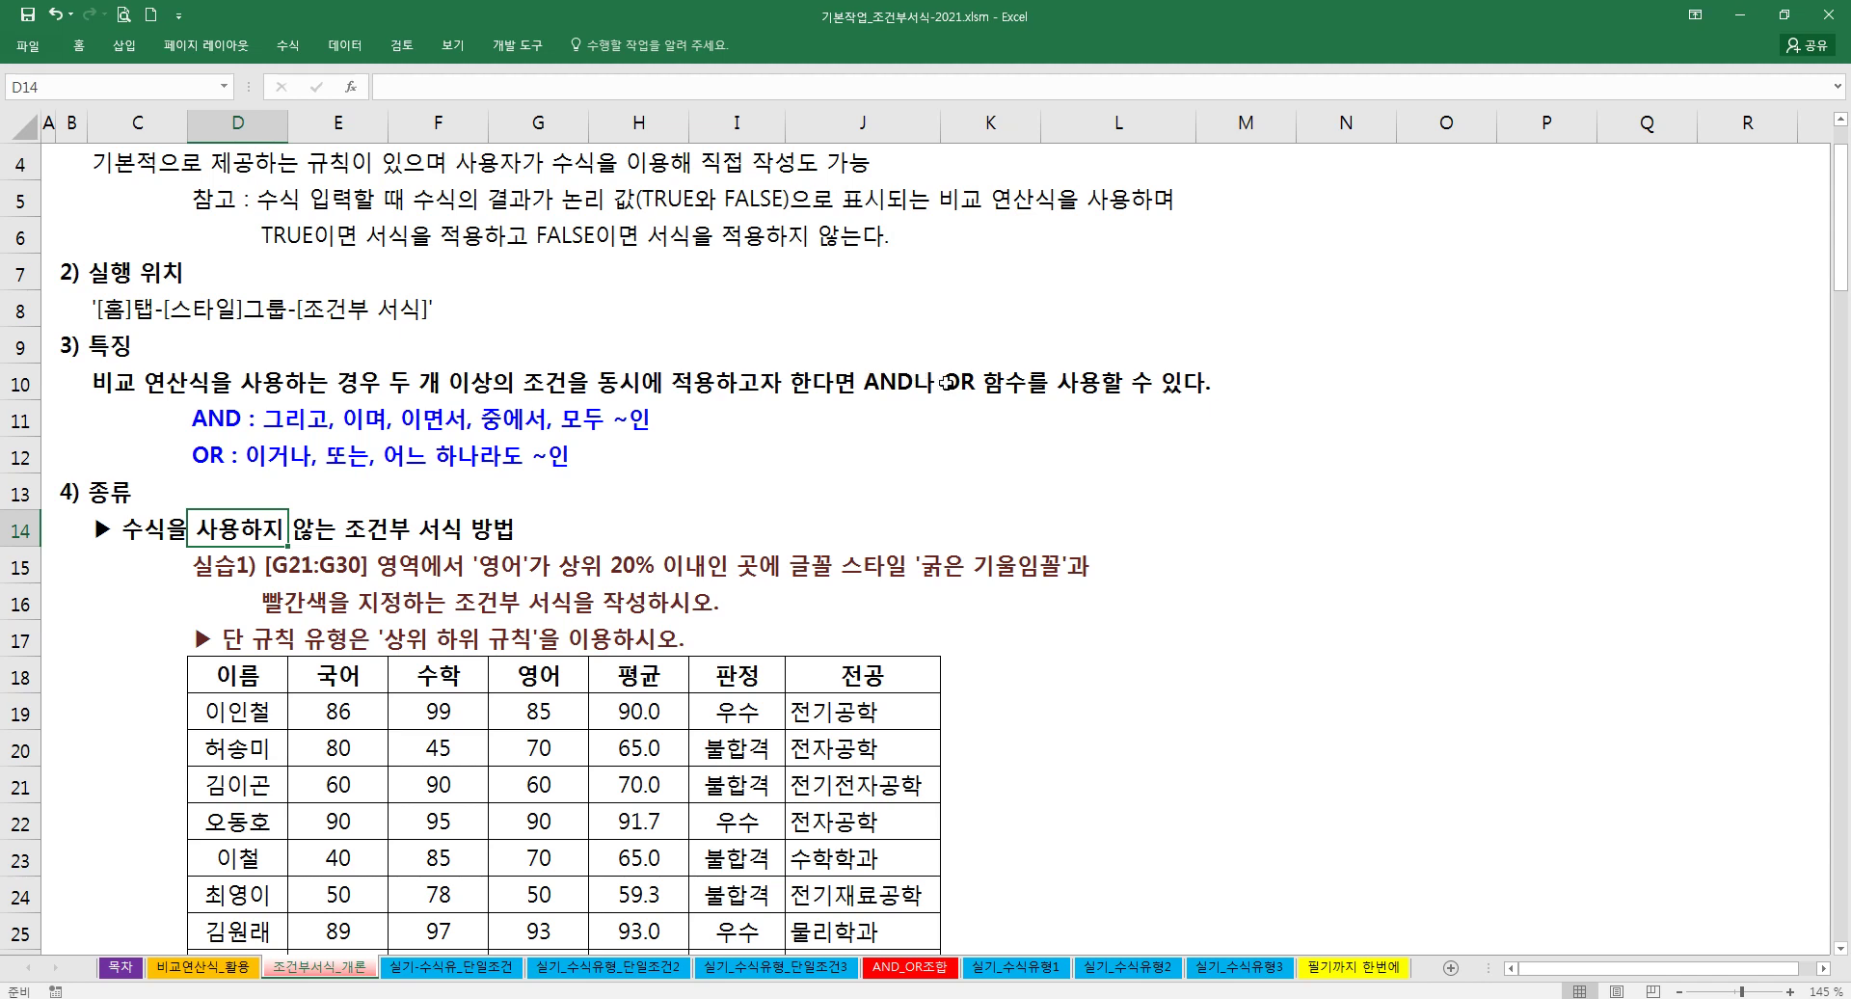
{"action": "left_click", "coordinate": [207, 420]}
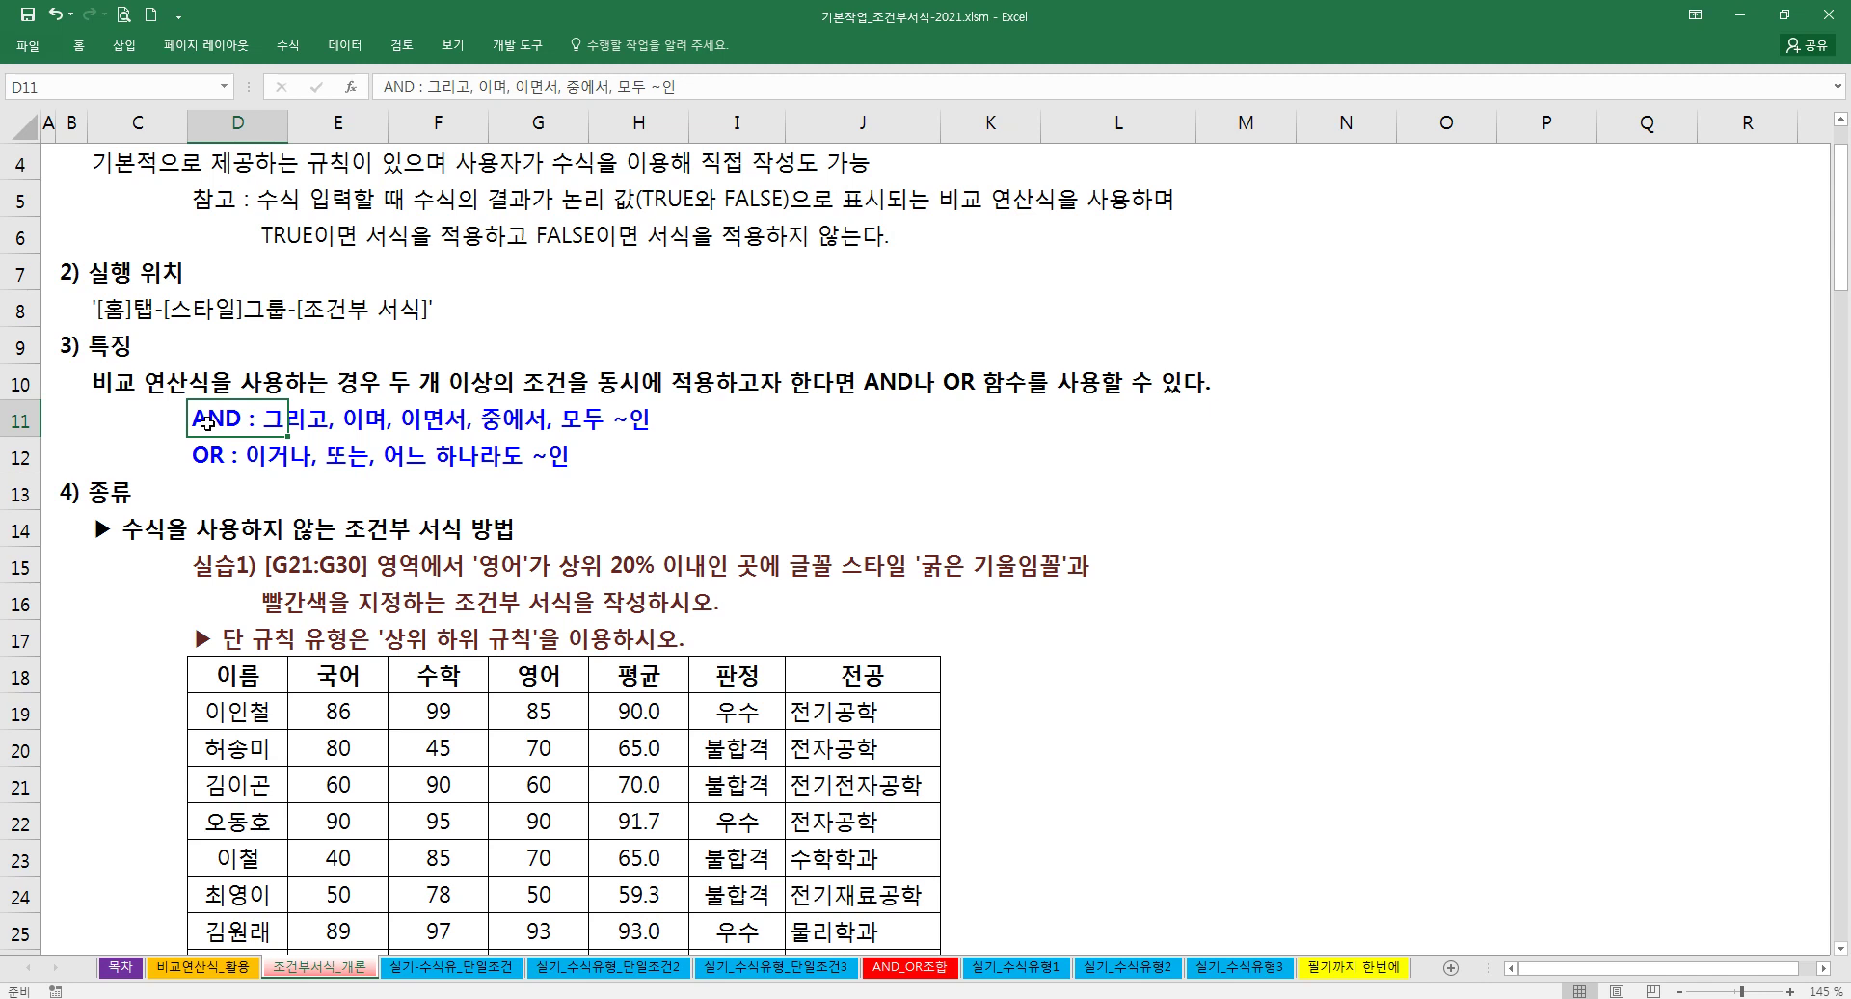
{"action": "double_click", "coordinate": [194, 420]}
{"action": "type", "text": "동시맘ㄴ"}
{"action": "key", "text": "BackSpace"}
{"action": "key", "text": "BackSpace"}
{"action": "type", "text": "만조ㄱ"}
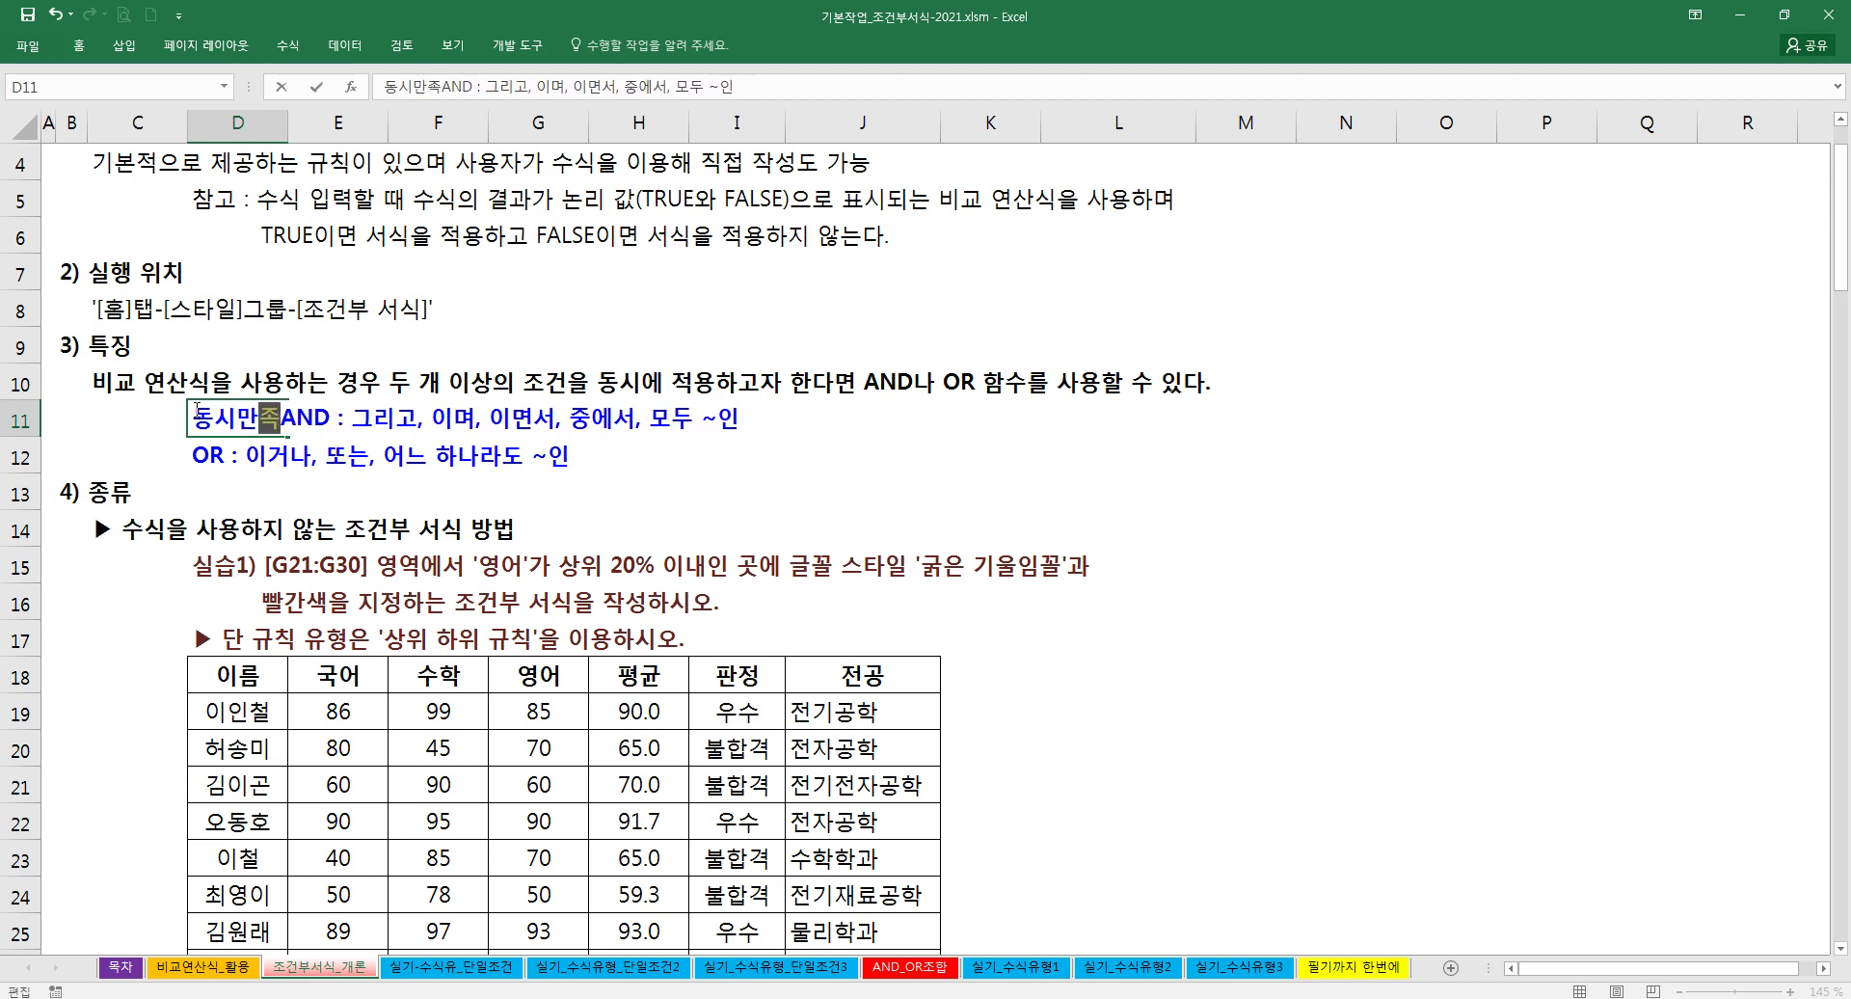
{"action": "key", "text": "BackSpace"}
{"action": "key", "text": "Return"}
Step: Insert the label "선택 만족" and a space before "OR" in cell D12
{"action": "key", "text": "F2"}
{"action": "key", "text": "Left"}
{"action": "key", "text": "Left"}
{"action": "key", "text": "Left"}
{"action": "key", "text": "Left"}
{"action": "key", "text": "Left"}
{"action": "key", "text": "Left"}
{"action": "key", "text": "Left"}
{"action": "key", "text": "Left"}
{"action": "key", "text": "Left"}
{"action": "key", "text": "Left"}
{"action": "key", "text": "Left"}
{"action": "key", "text": "Left"}
{"action": "key", "text": "Left"}
{"action": "key", "text": "Left"}
{"action": "key", "text": "Left"}
{"action": "key", "text": "Left"}
{"action": "key", "text": "Left"}
{"action": "key", "text": "Left"}
{"action": "key", "text": "Left"}
{"action": "key", "text": "Left"}
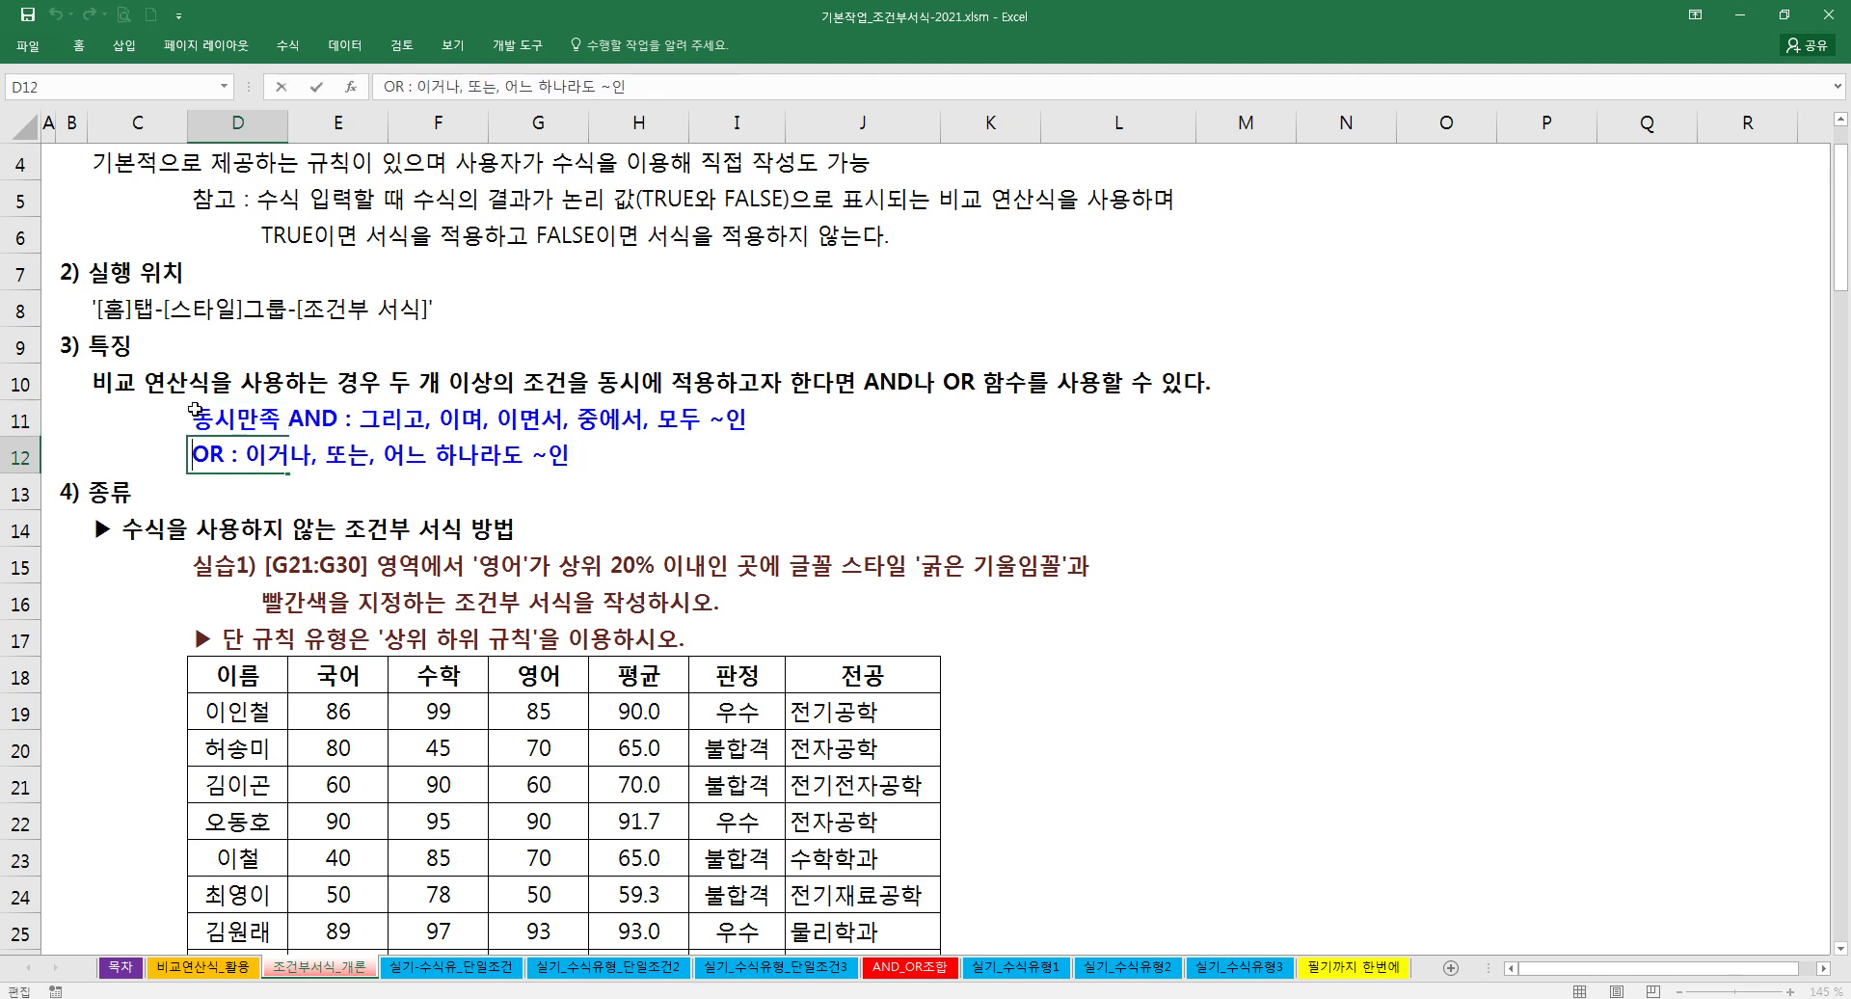
{"action": "key", "text": "Left"}
{"action": "key", "text": "Left"}
{"action": "type", "text": "선"}
{"action": "type", "text": "택 많"}
{"action": "type", "text": "족"}
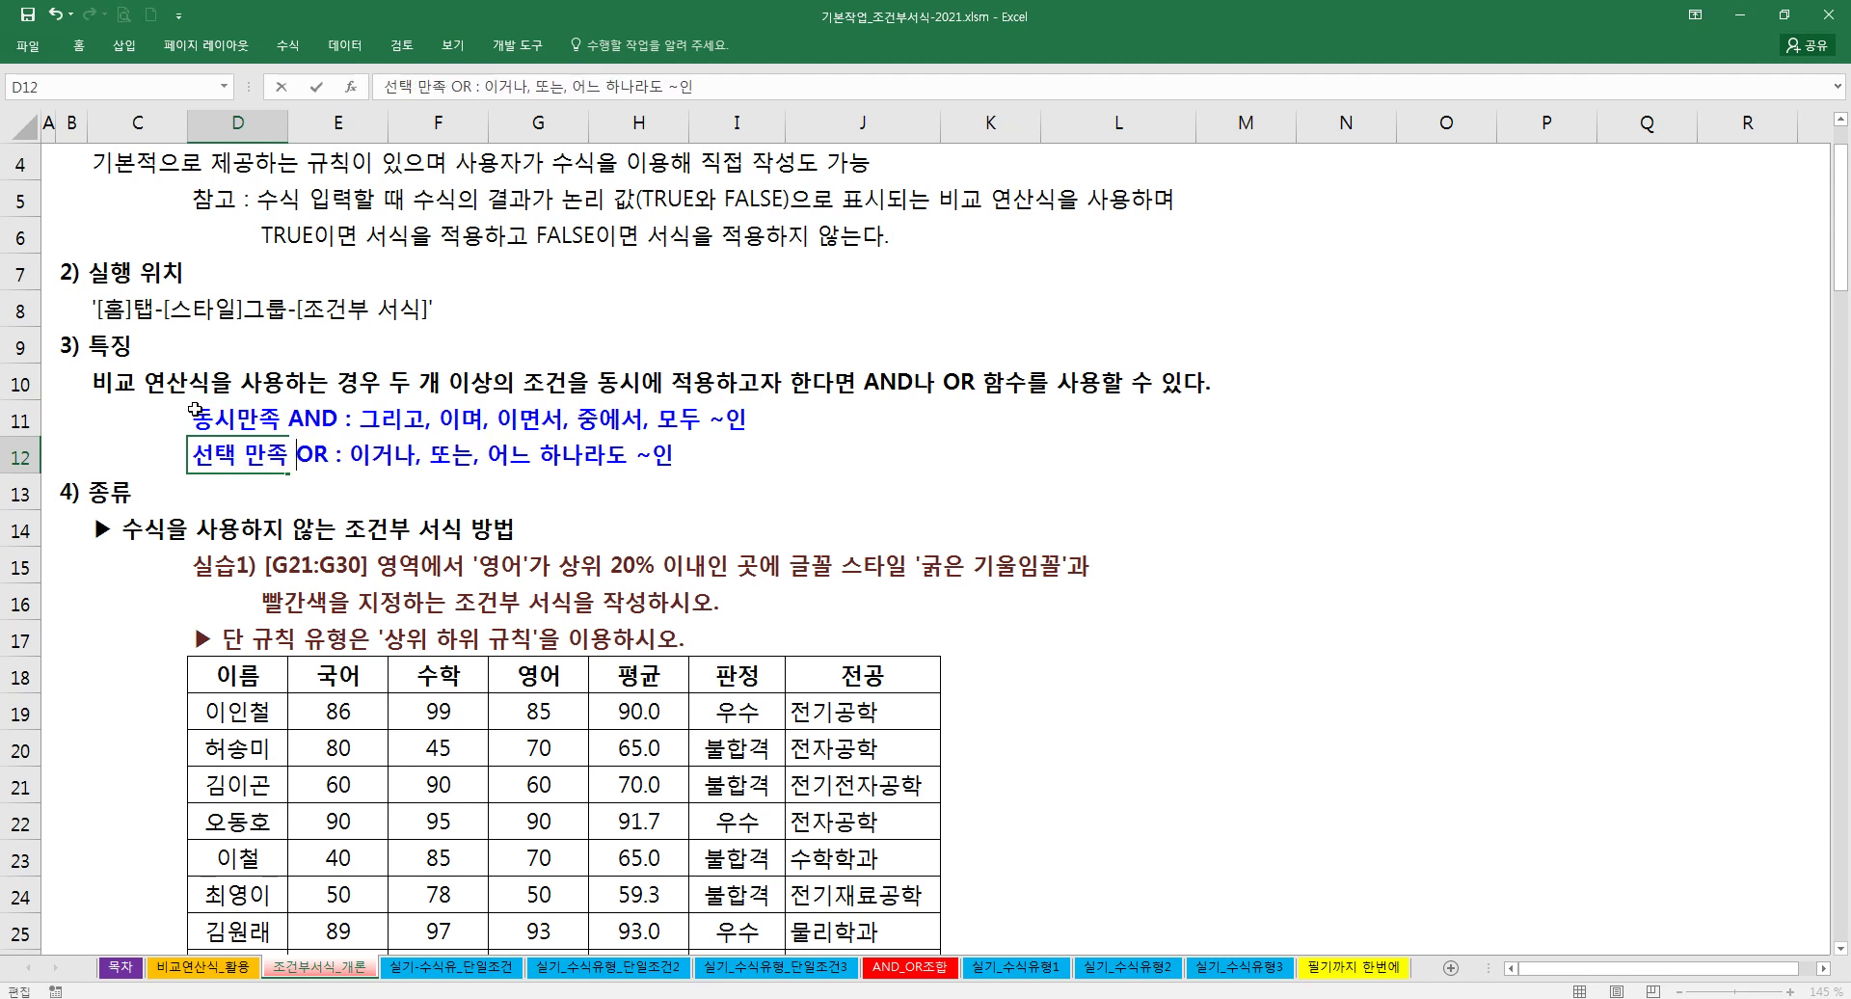
{"action": "key", "text": "Return"}
Step: Add a space inside the label in cell D11 so it reads "동시 만족 AND"
{"action": "key", "text": "Up"}
{"action": "key", "text": "Up"}
{"action": "key", "text": "F2"}
{"action": "key", "text": "Left"}
{"action": "key", "text": "Left"}
{"action": "key", "text": "Left"}
{"action": "key", "text": "Left"}
{"action": "key", "text": "Left"}
{"action": "key", "text": "Left"}
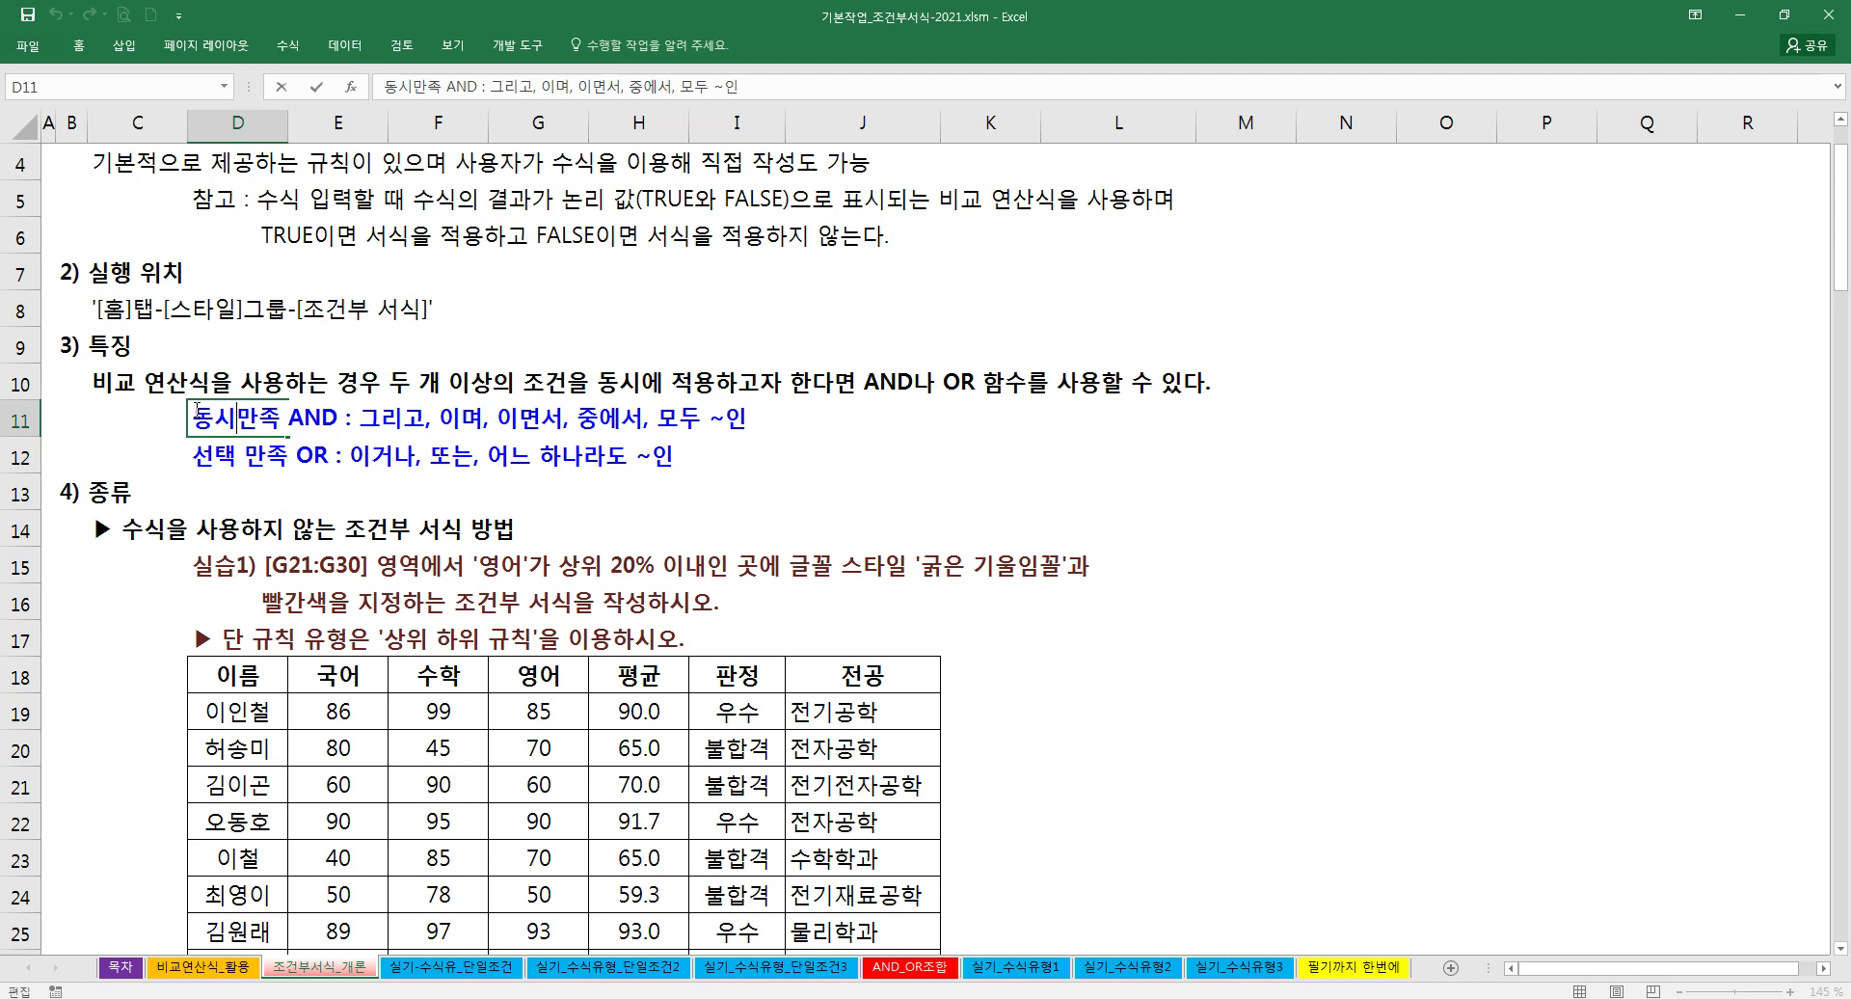
{"action": "key", "text": "Return"}
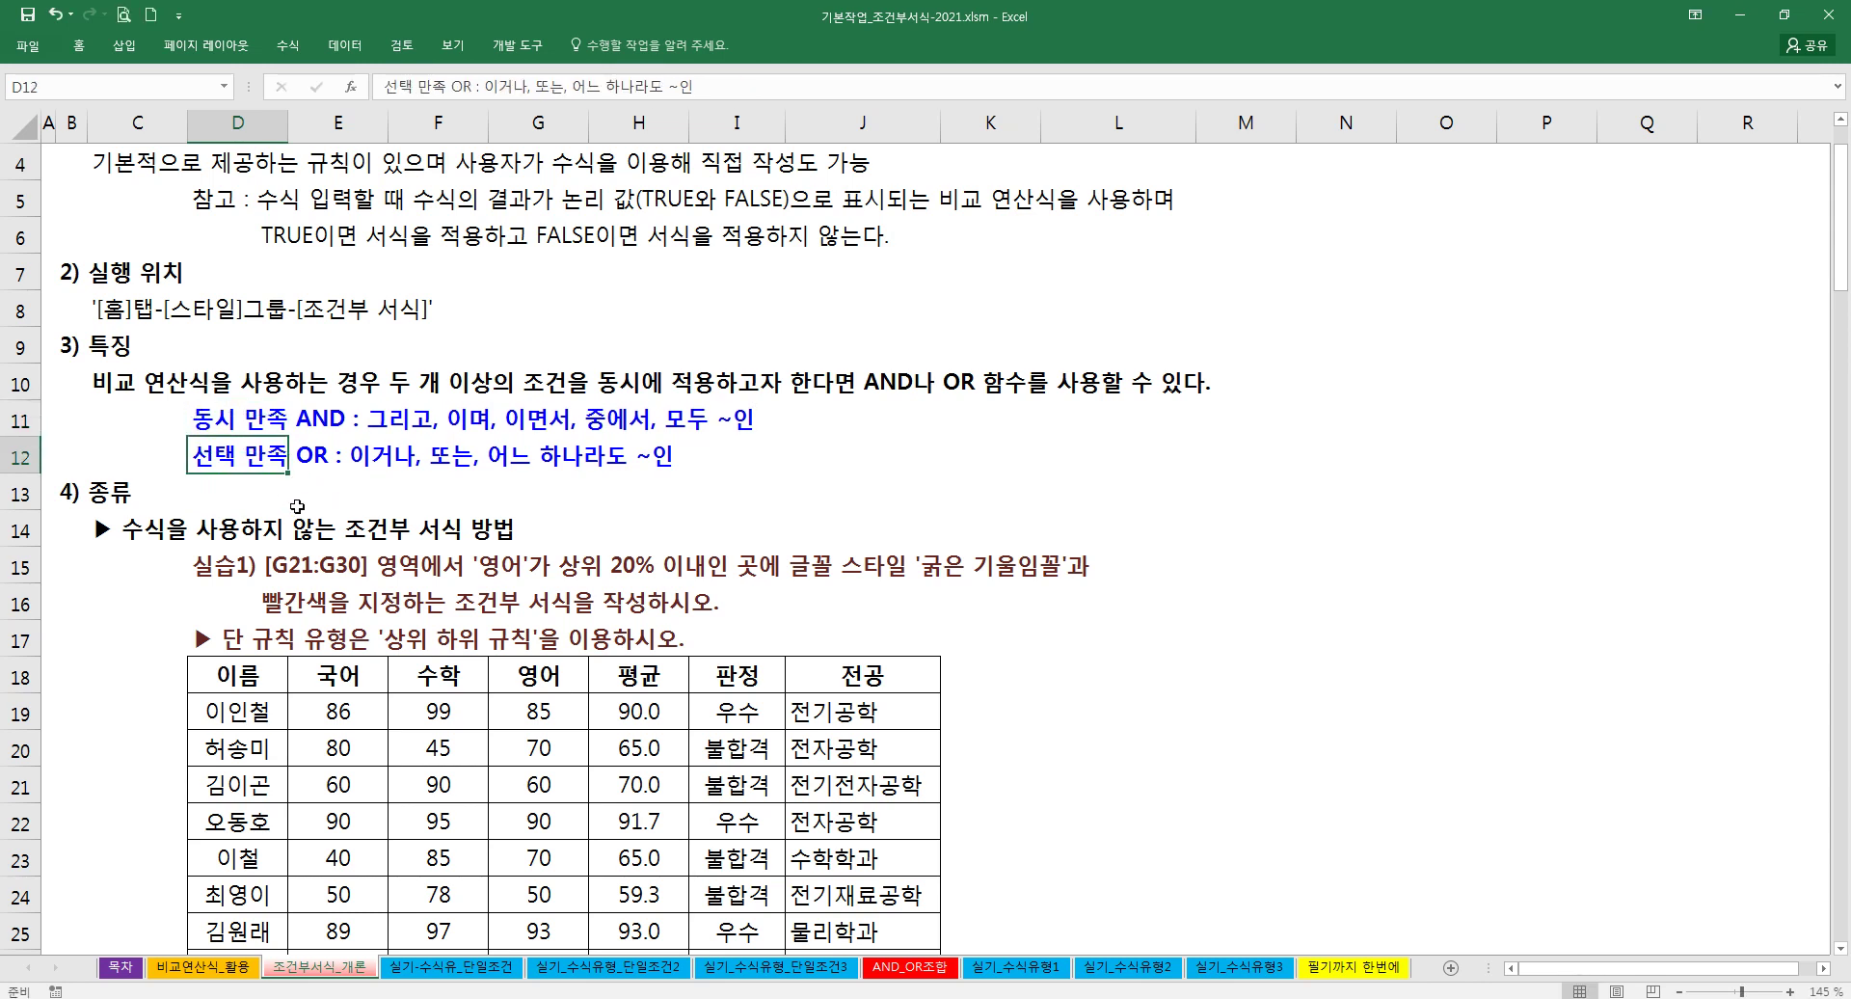
Step: Read section 4 on conditional formatting without formulas, including the 실습1 instructions and its score table
{"action": "left_click", "coordinate": [139, 494]}
{"action": "scroll", "coordinate": [113, 494], "scroll_direction": "down", "scroll_amount": 1}
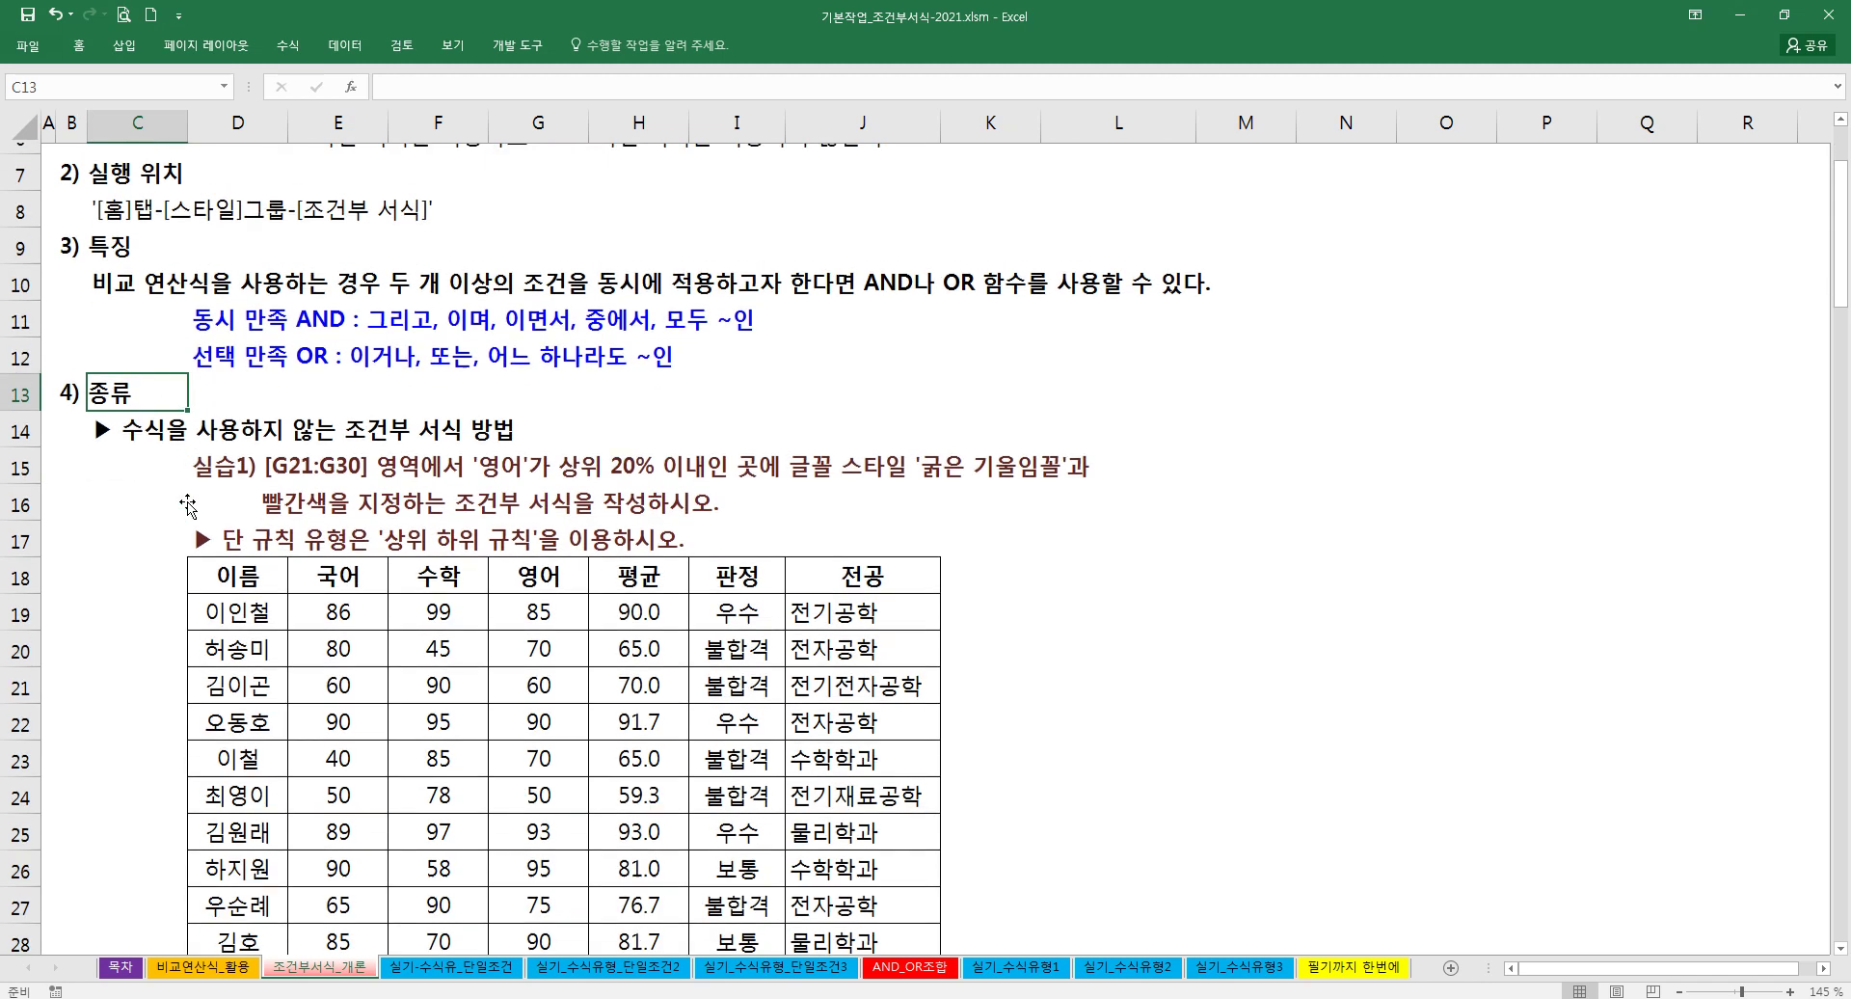
{"action": "left_click_drag", "start_coordinate": [130, 421], "coordinate": [452, 419]}
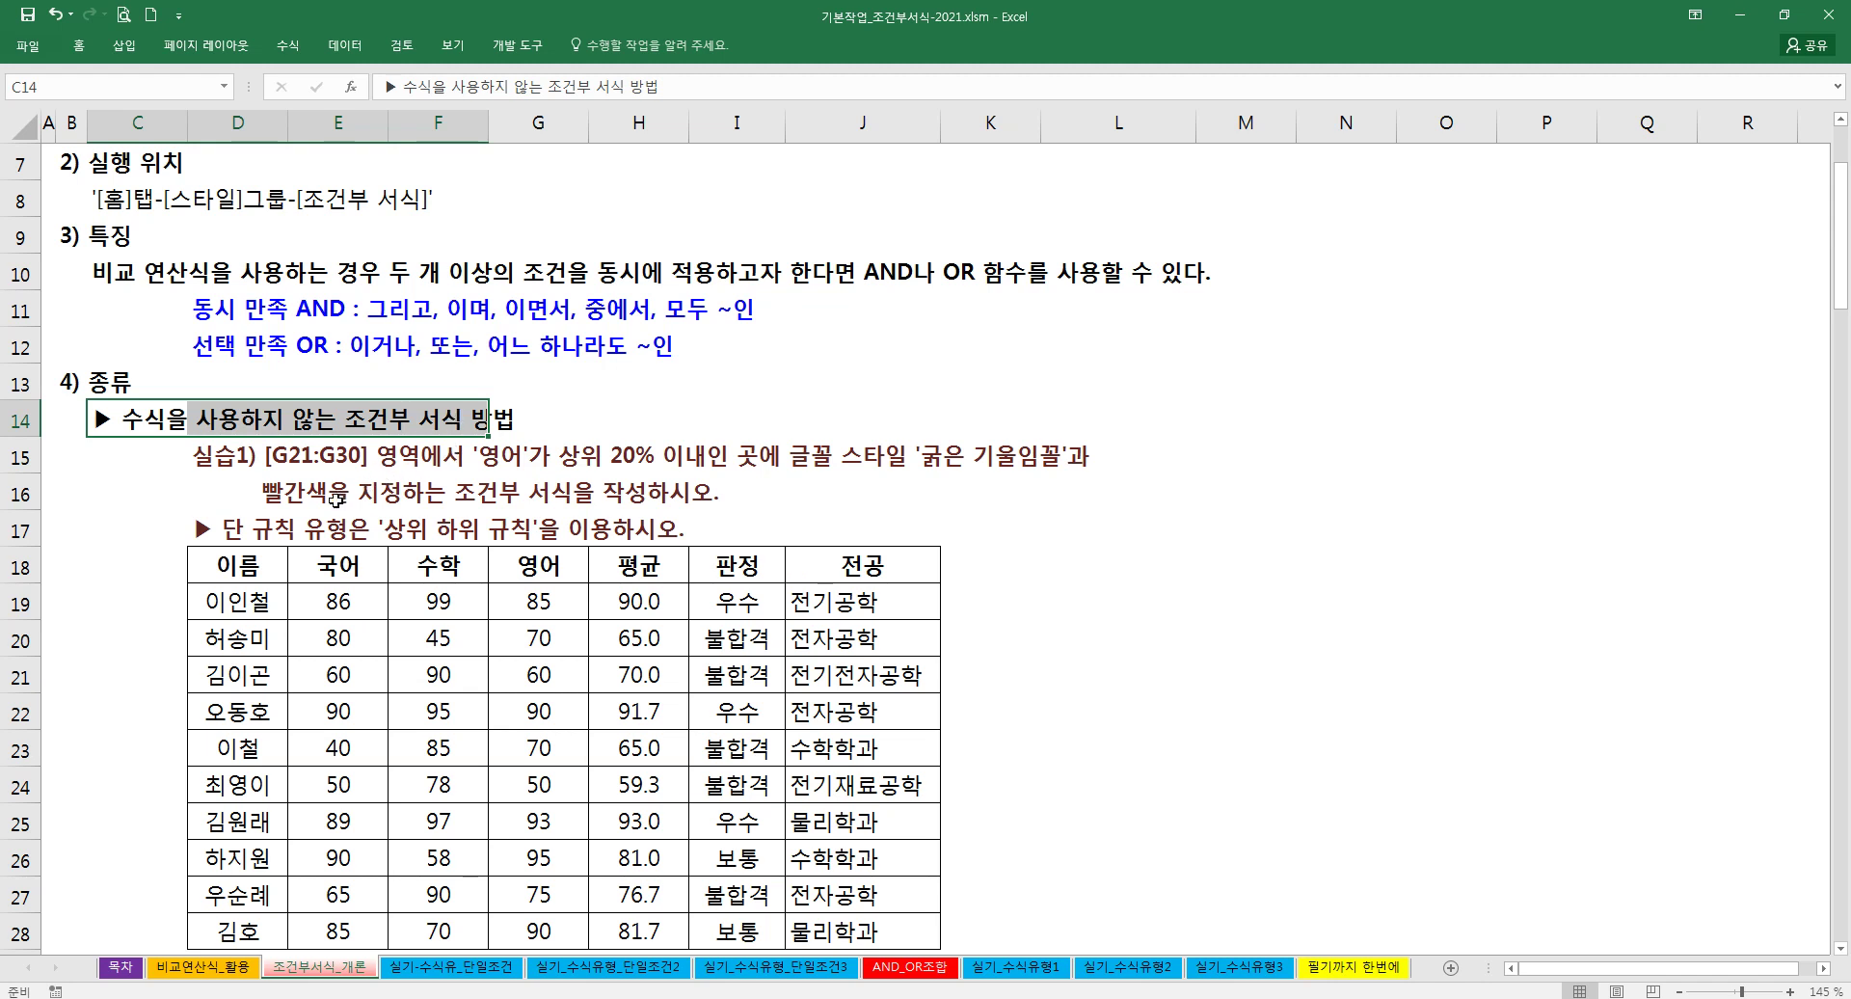
{"action": "scroll", "coordinate": [416, 497], "scroll_direction": "down", "scroll_amount": 2}
{"action": "left_click", "coordinate": [456, 416]}
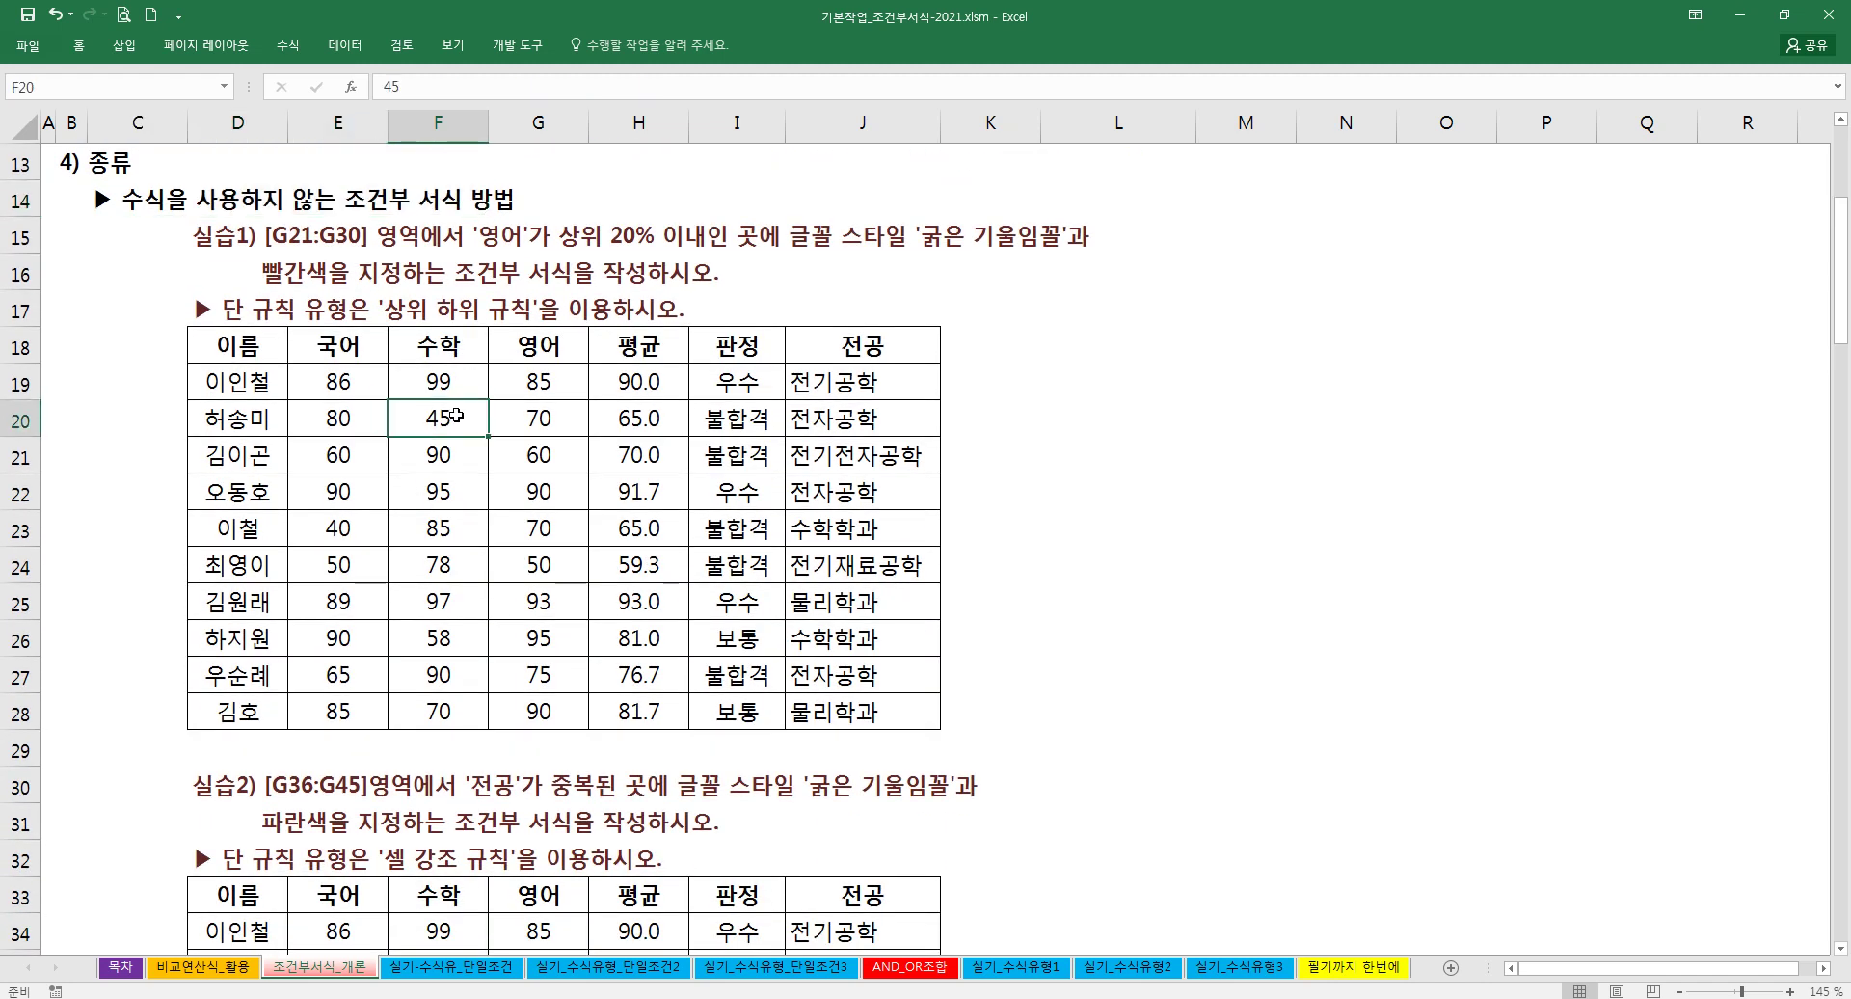
{"action": "scroll", "coordinate": [534, 395], "scroll_direction": "up", "scroll_amount": 1}
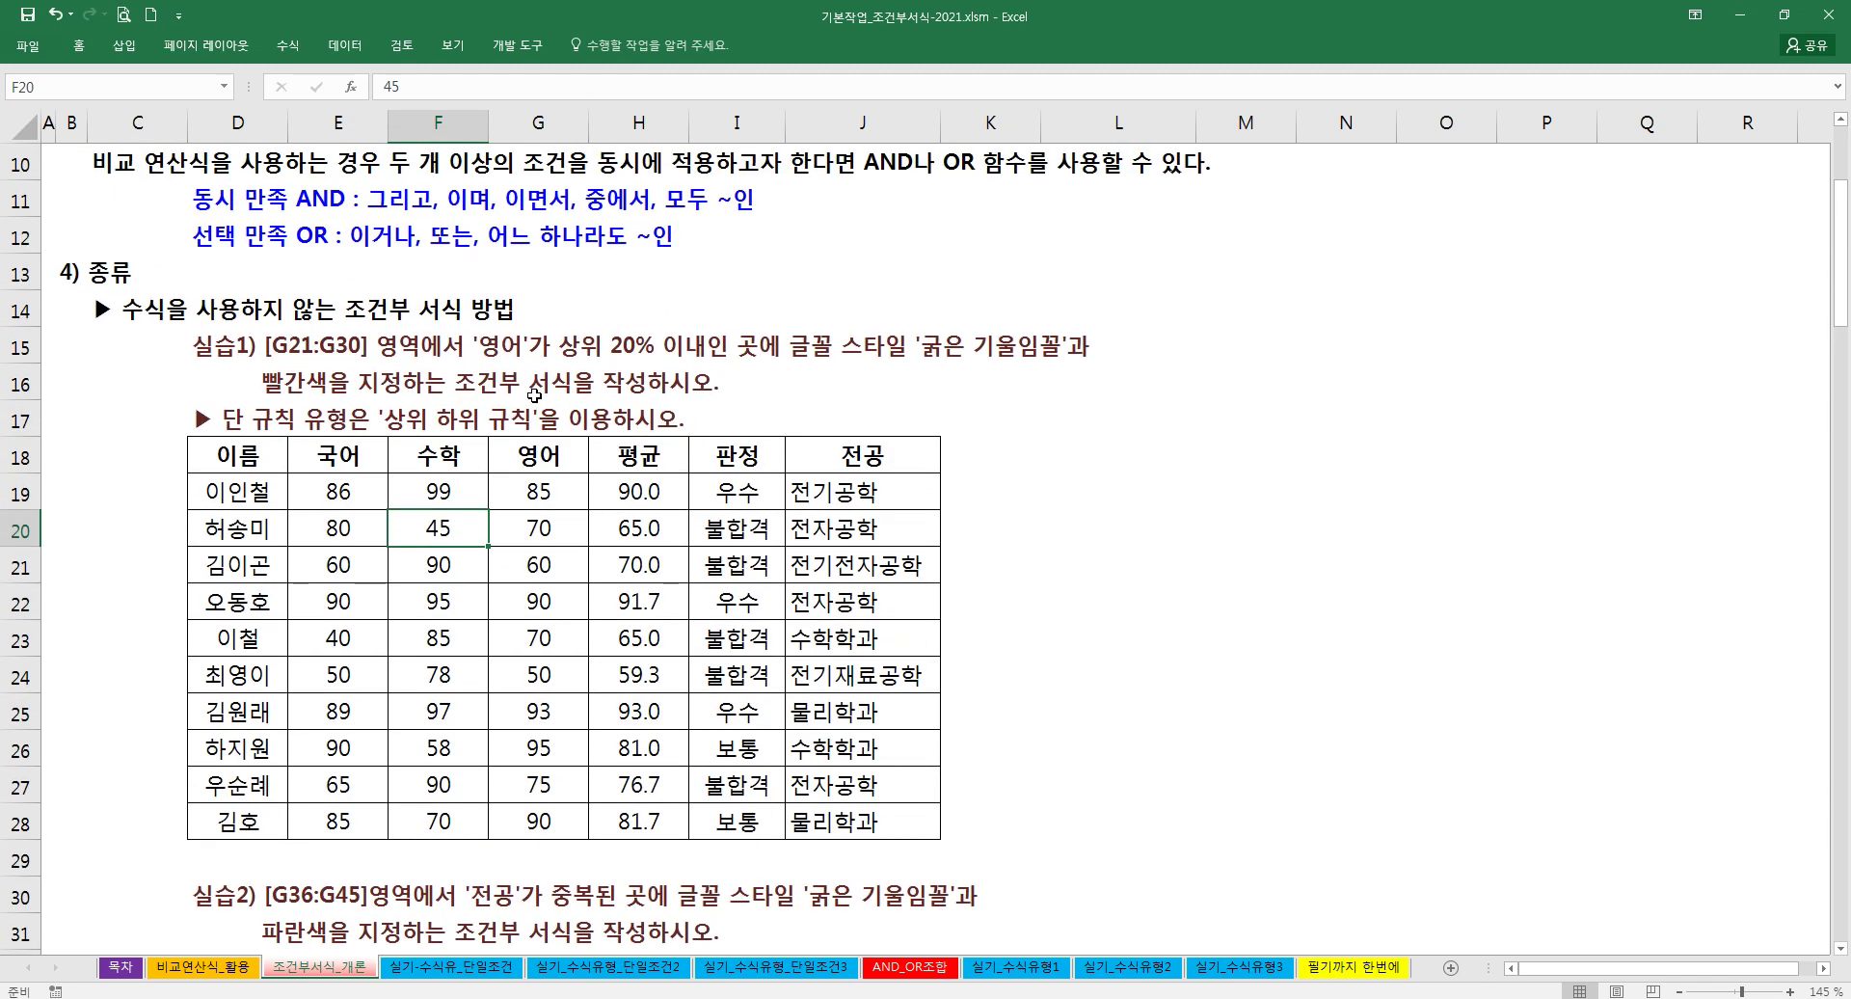
{"action": "scroll", "coordinate": [534, 394], "scroll_direction": "up", "scroll_amount": 2}
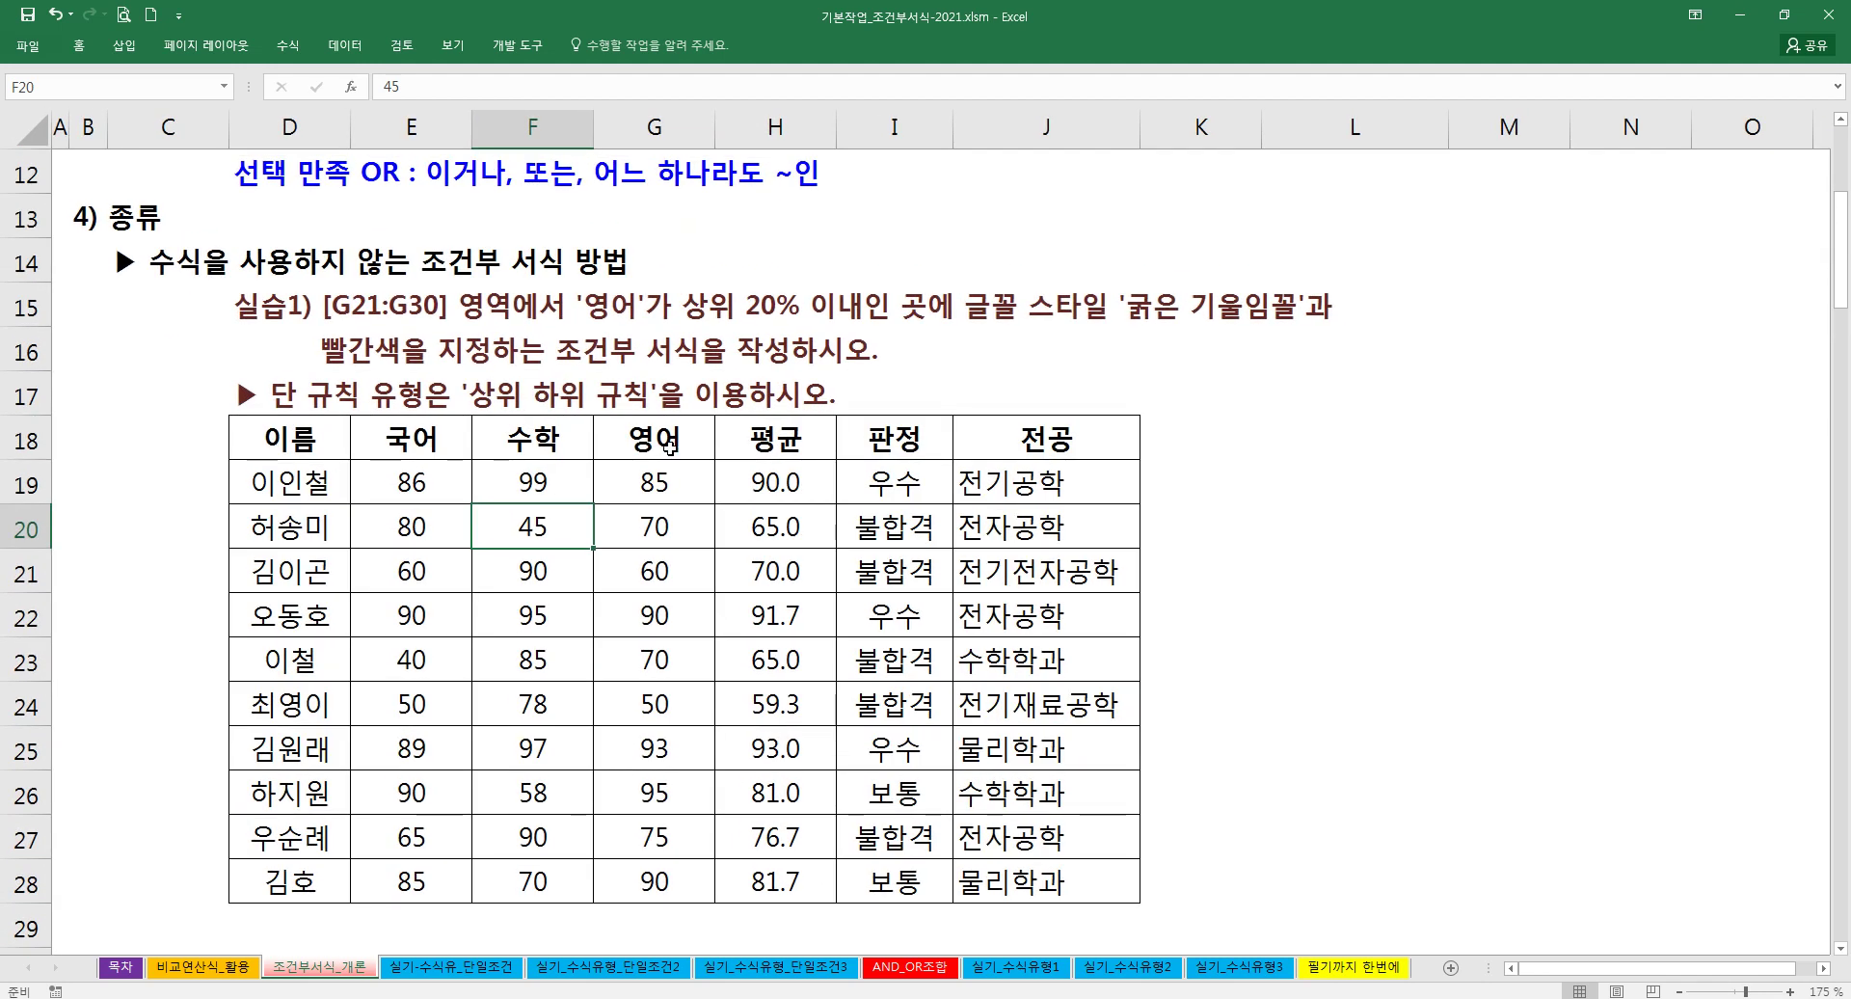
{"action": "scroll", "coordinate": [672, 443], "scroll_direction": "up", "scroll_amount": 1}
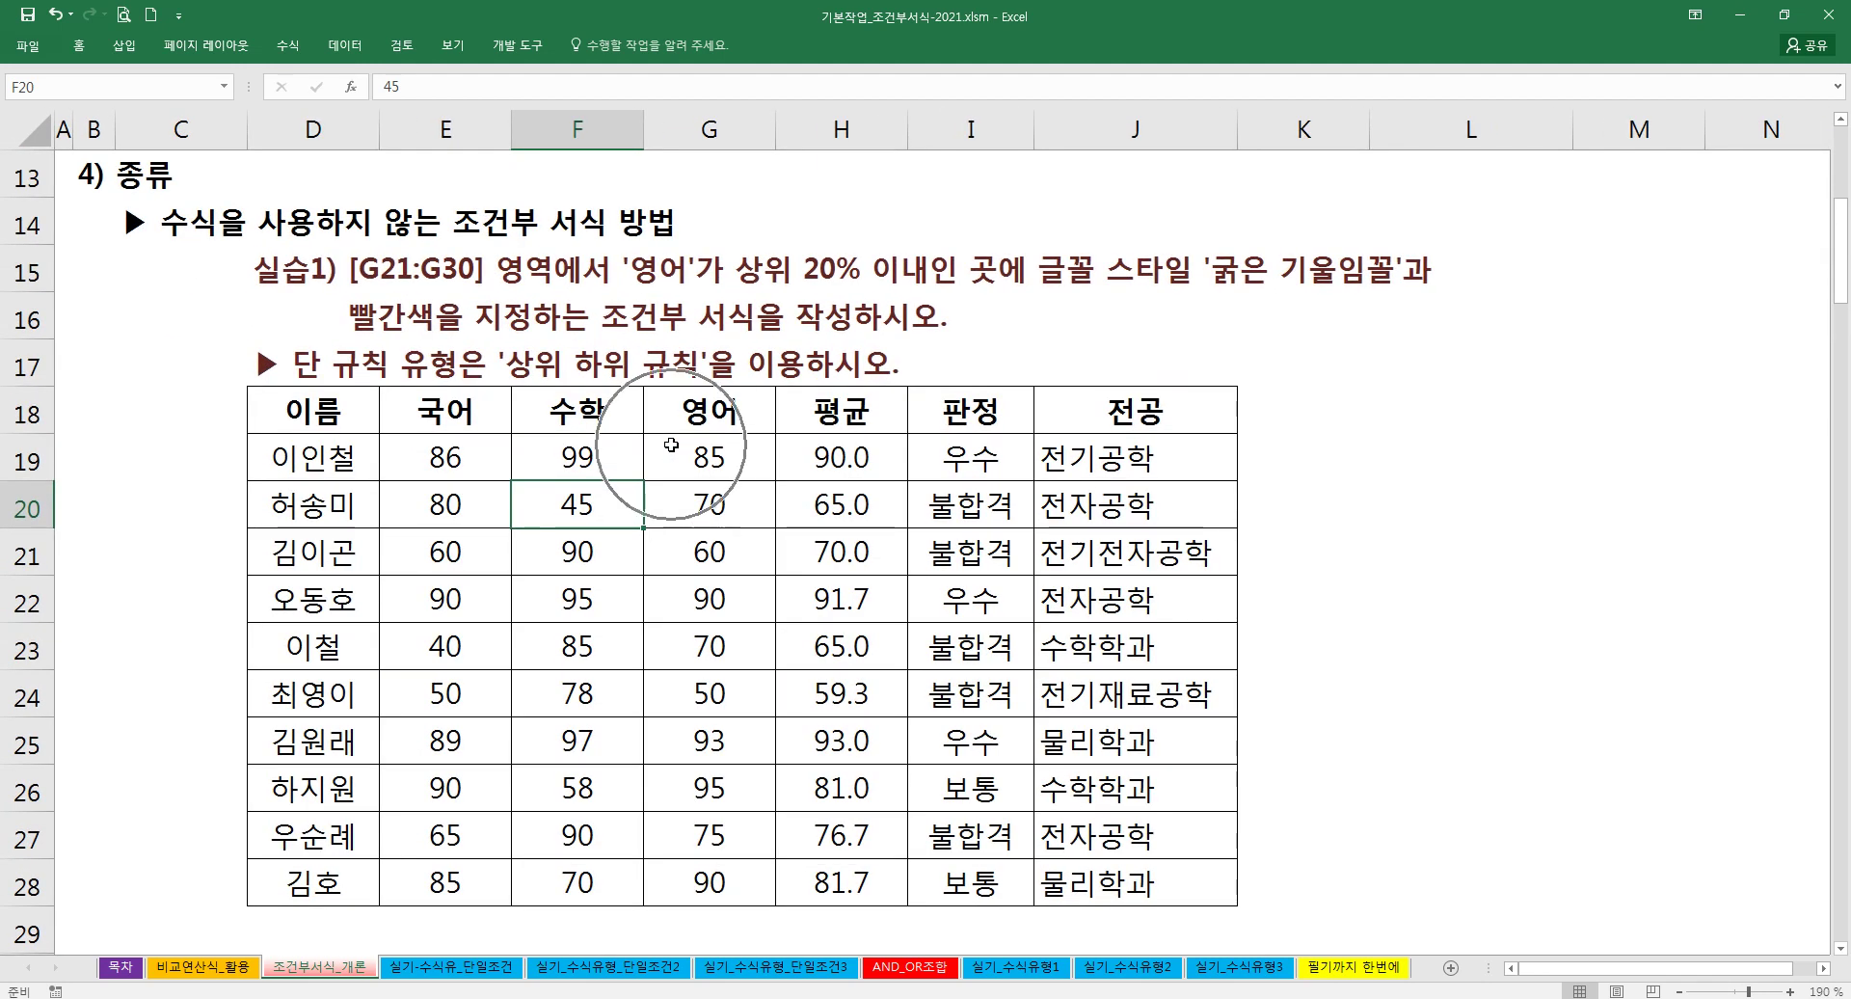
{"action": "left_click", "coordinate": [472, 323]}
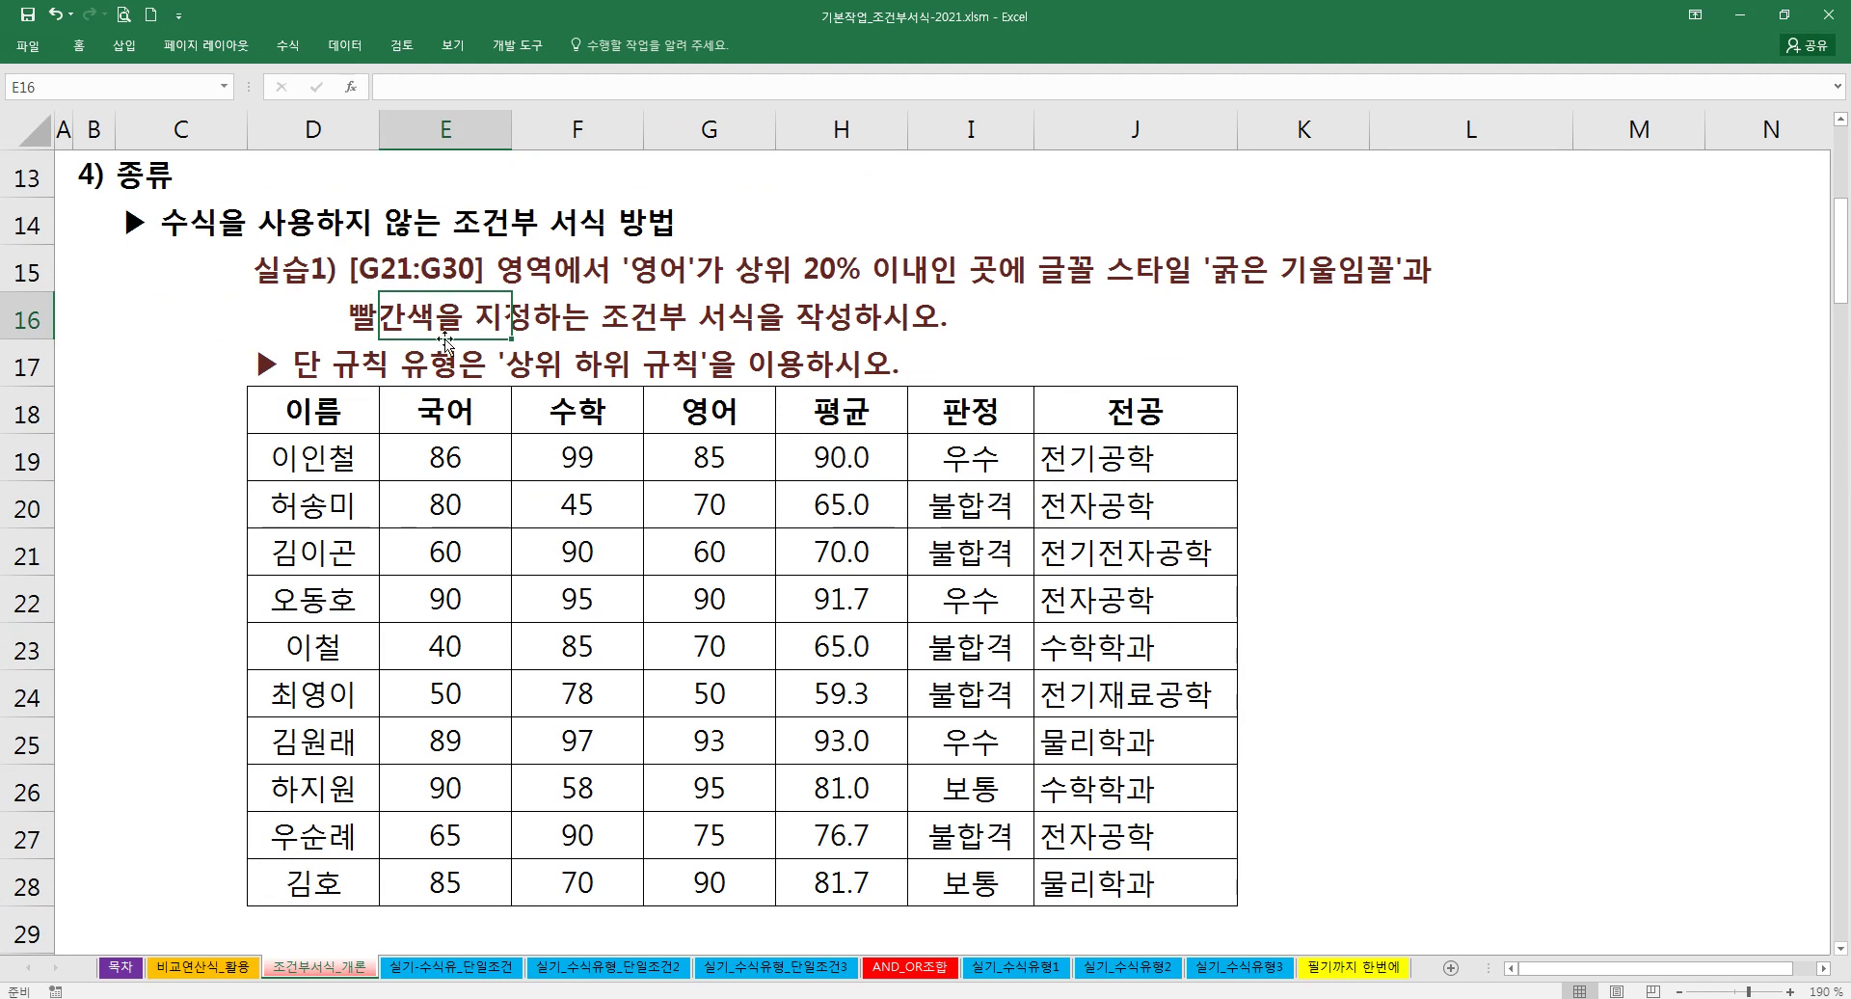
Step: Correct the range in the 실습1 instruction in cell D15 to [G19:G28], matching the 영어 scores in the table
{"action": "left_click_drag", "start_coordinate": [686, 457], "coordinate": [688, 859]}
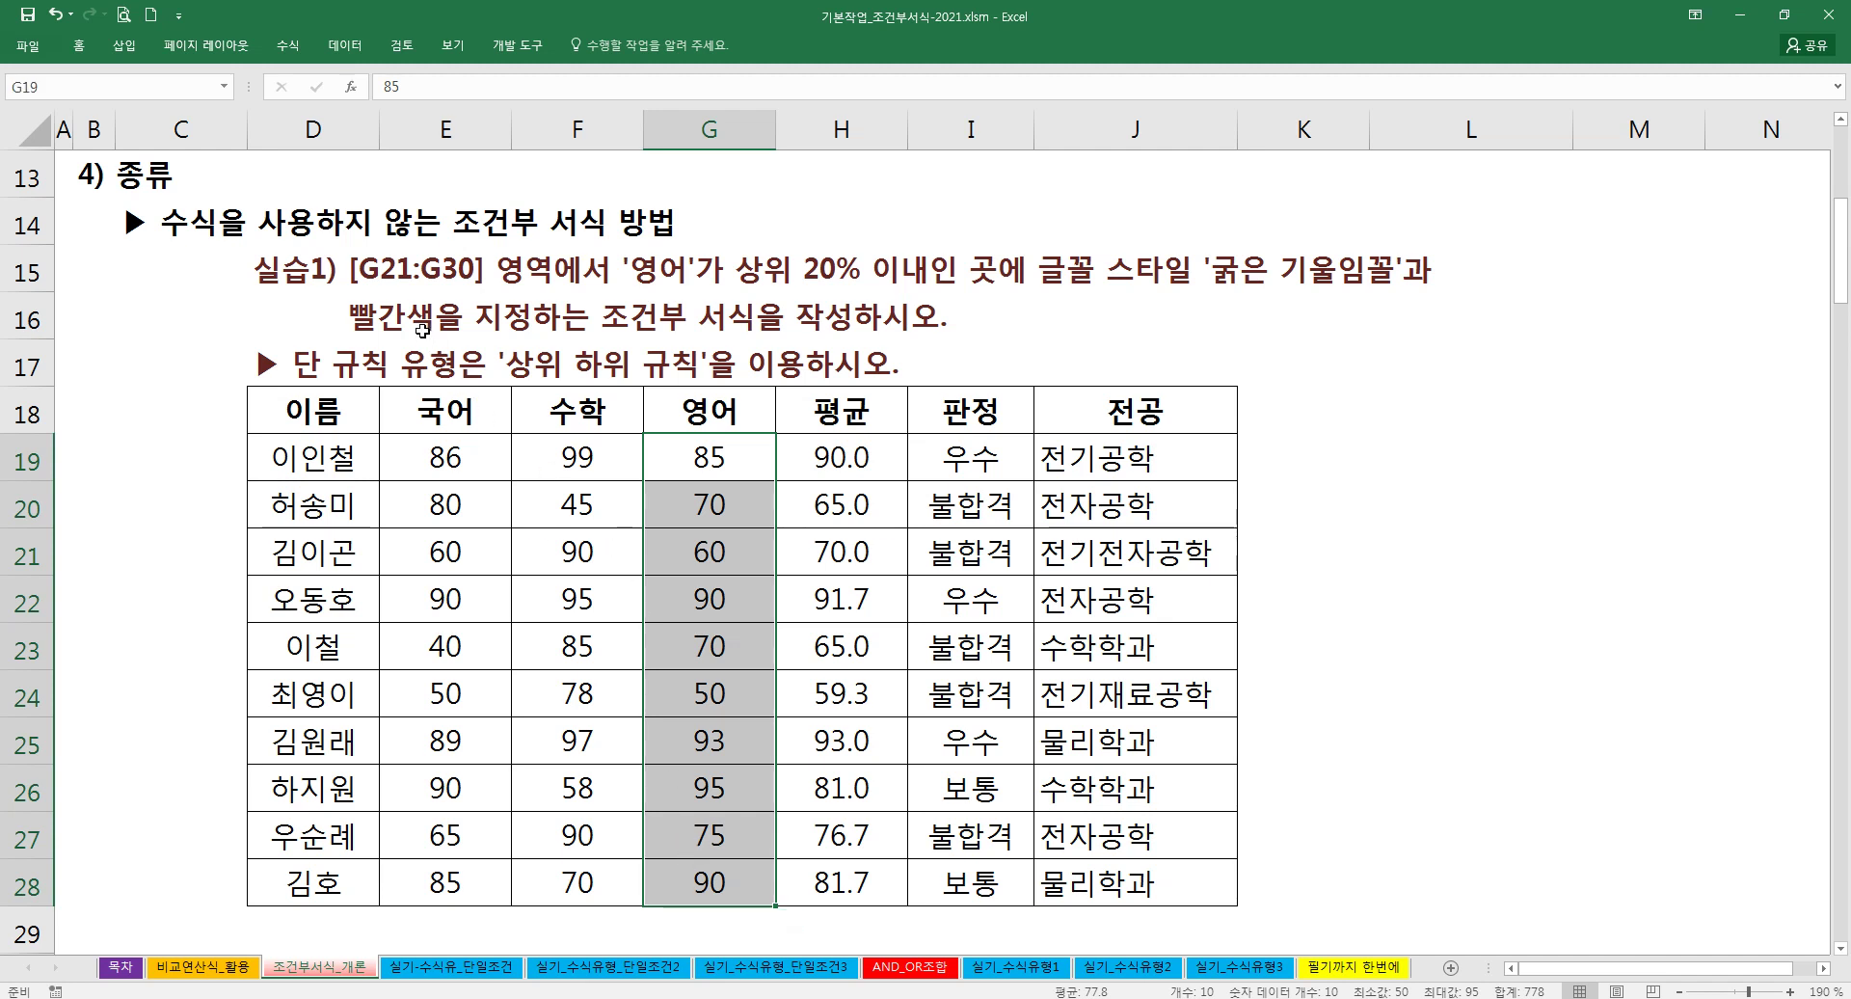
{"action": "double_click", "coordinate": [309, 269]}
{"action": "left_click_drag", "start_coordinate": [382, 274], "coordinate": [402, 275]}
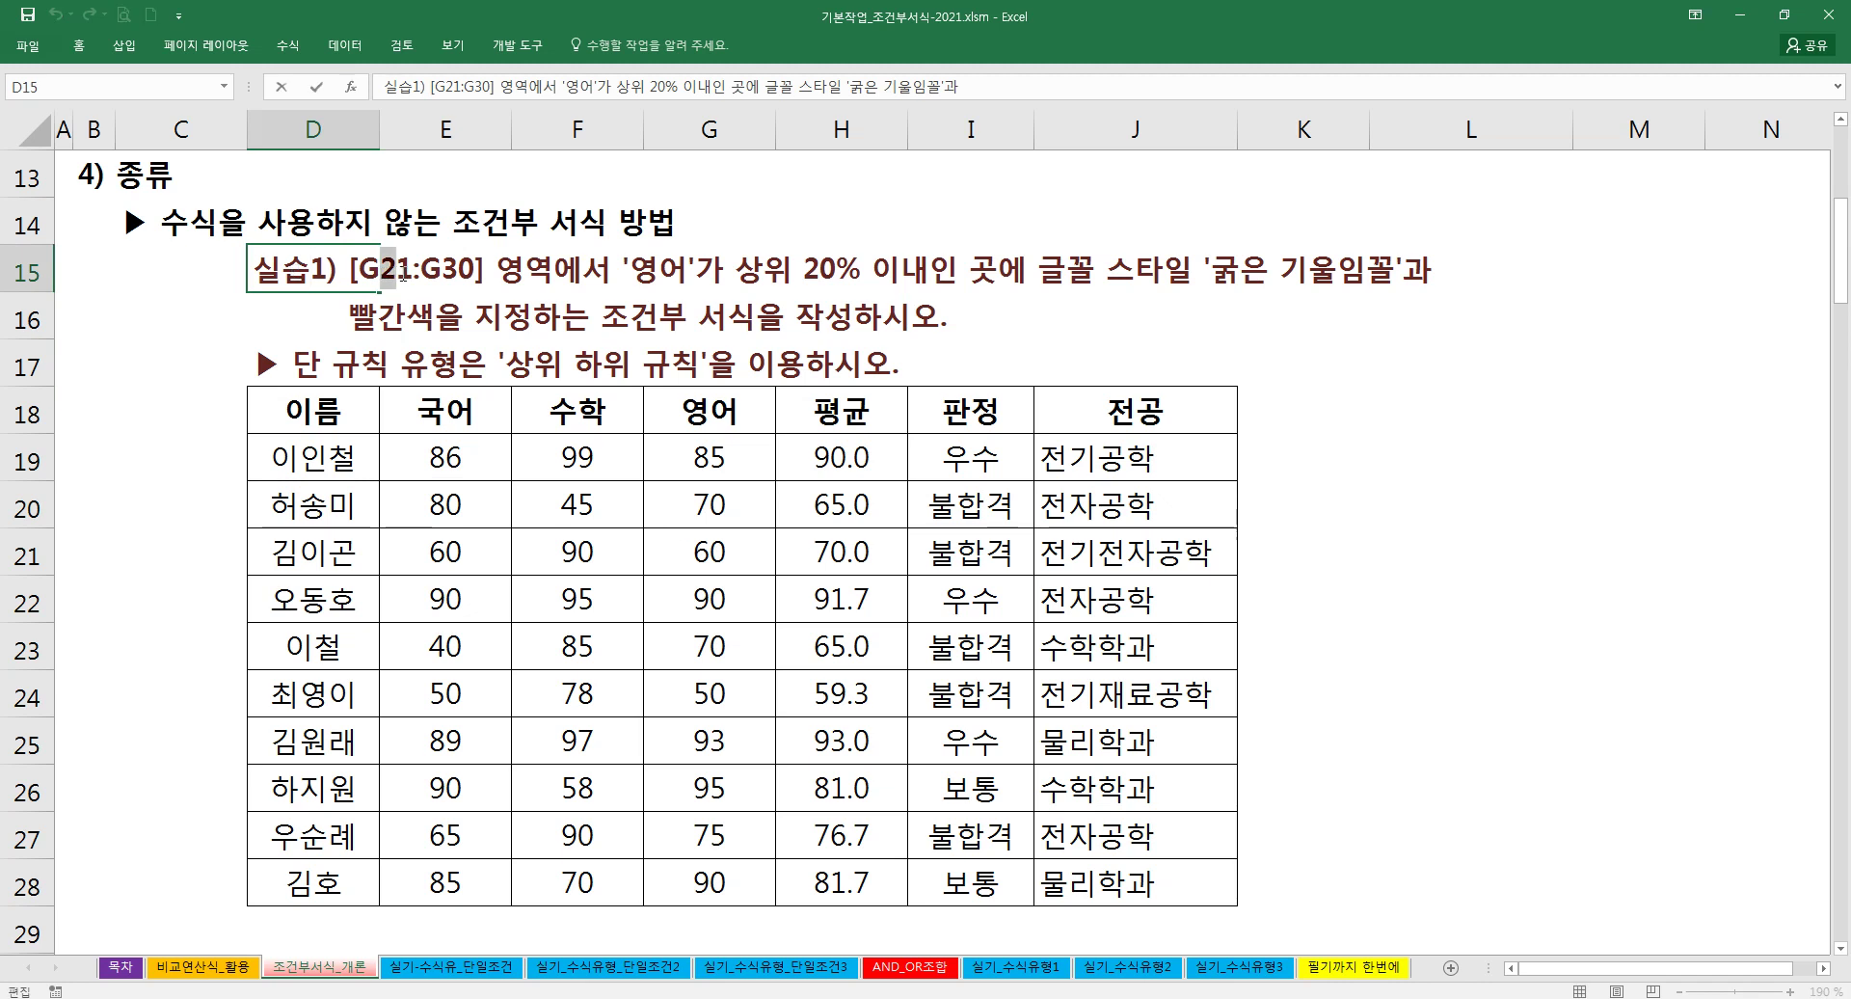
{"action": "type", "text": "1"}
{"action": "key", "text": "Delete"}
{"action": "type", "text": "9:G2"}
{"action": "key", "text": "Delete"}
{"action": "type", "text": "8"}
{"action": "key", "text": "Delete"}
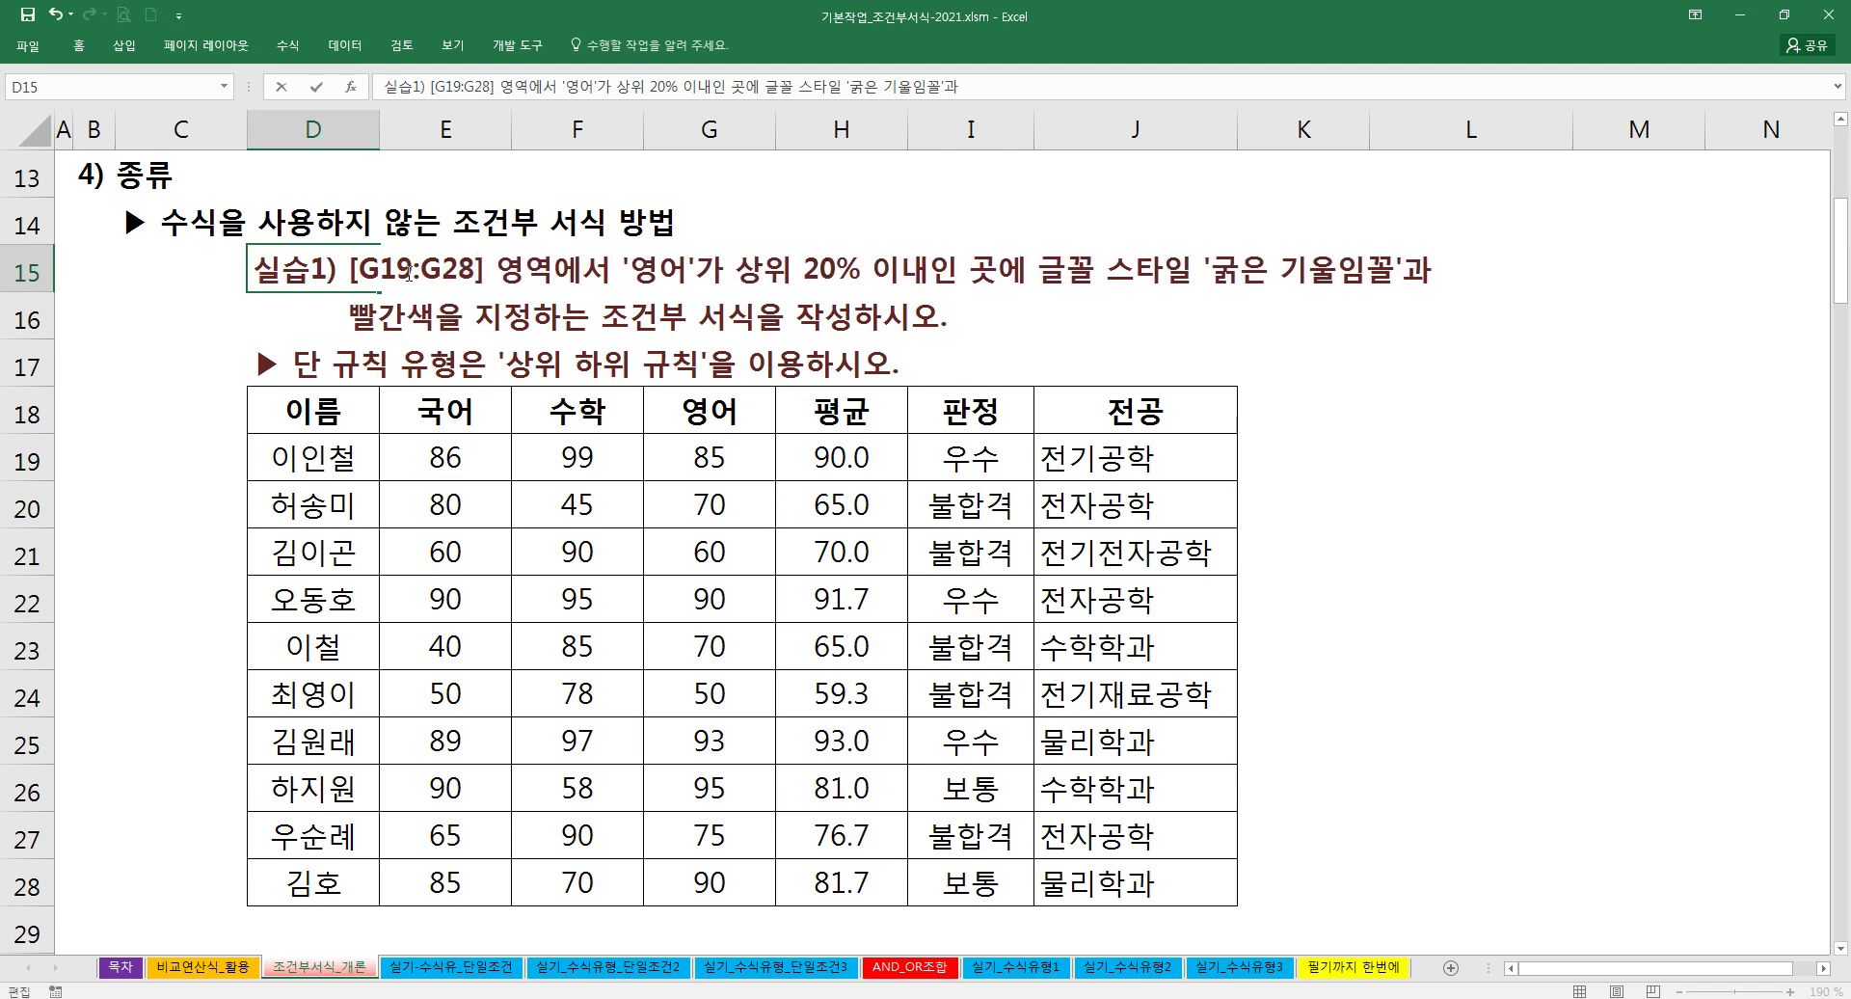
{"action": "key", "text": "Return"}
{"action": "scroll", "coordinate": [469, 321], "scroll_direction": "down", "scroll_amount": 2}
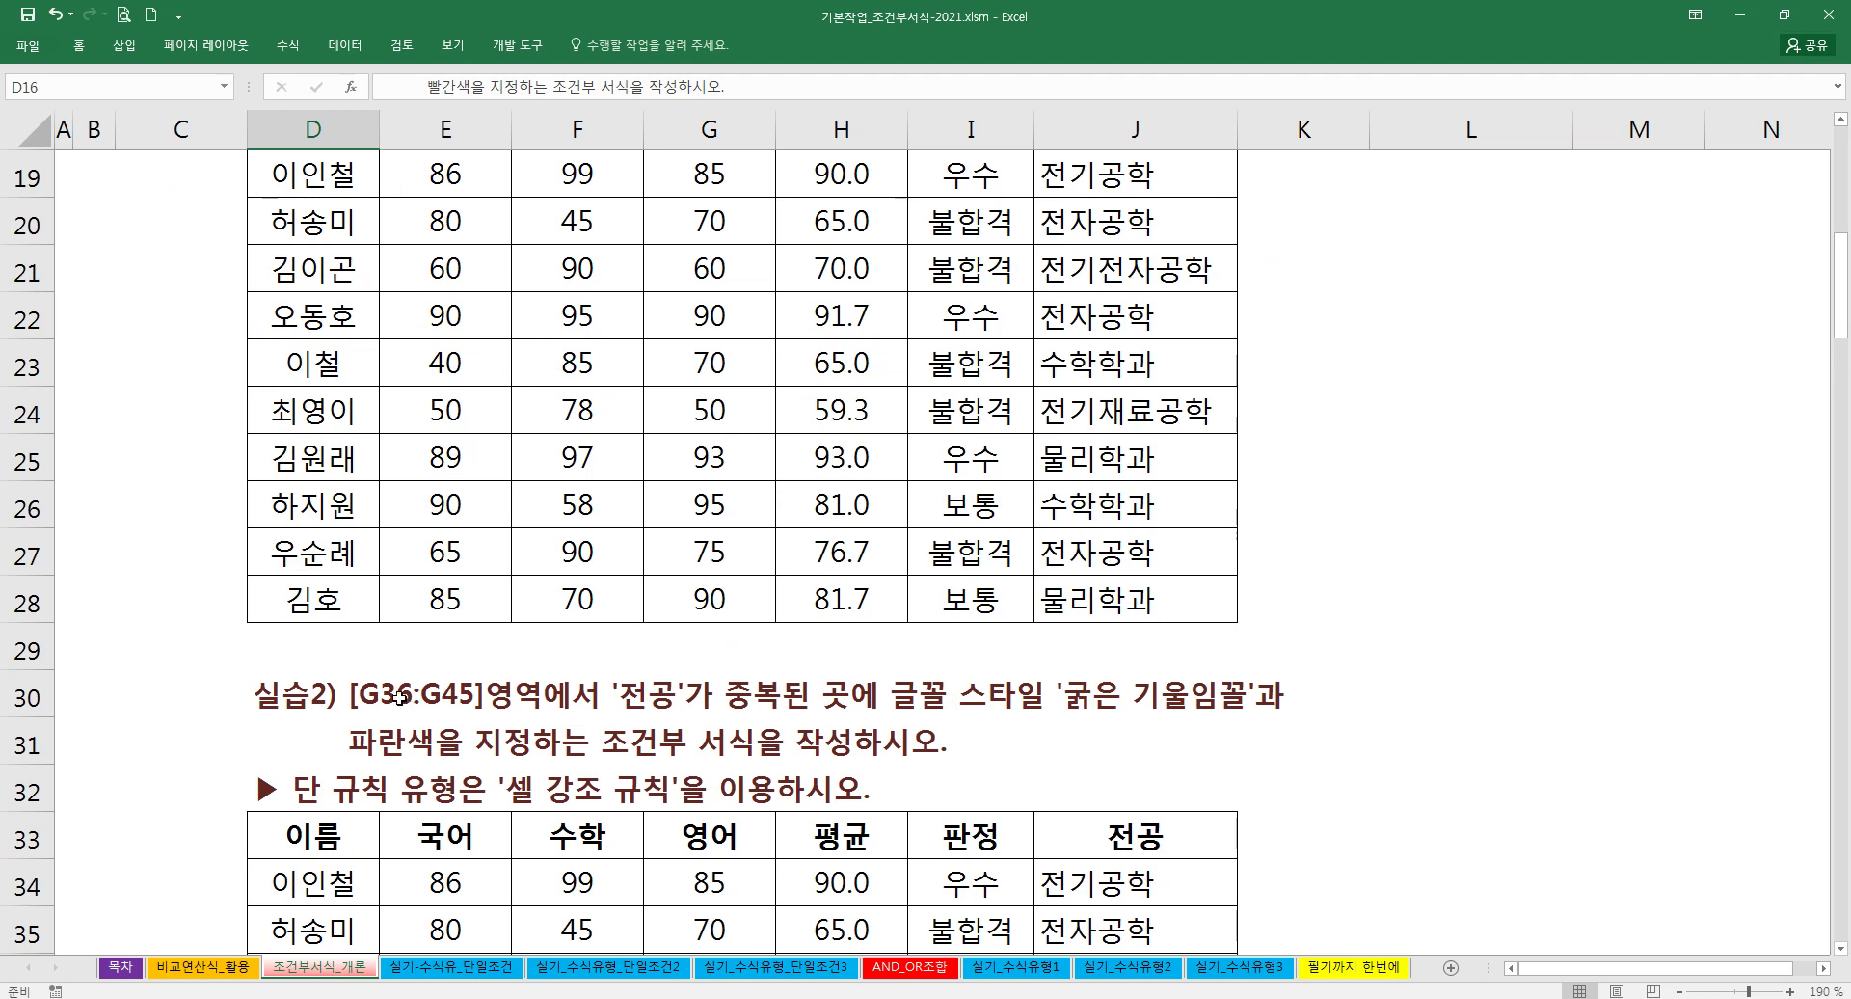
Step: Correct the range in the 실습2 instruction in cell D30 to [G34:G43]
{"action": "double_click", "coordinate": [312, 694]}
{"action": "left_click_drag", "start_coordinate": [382, 694], "coordinate": [414, 694]}
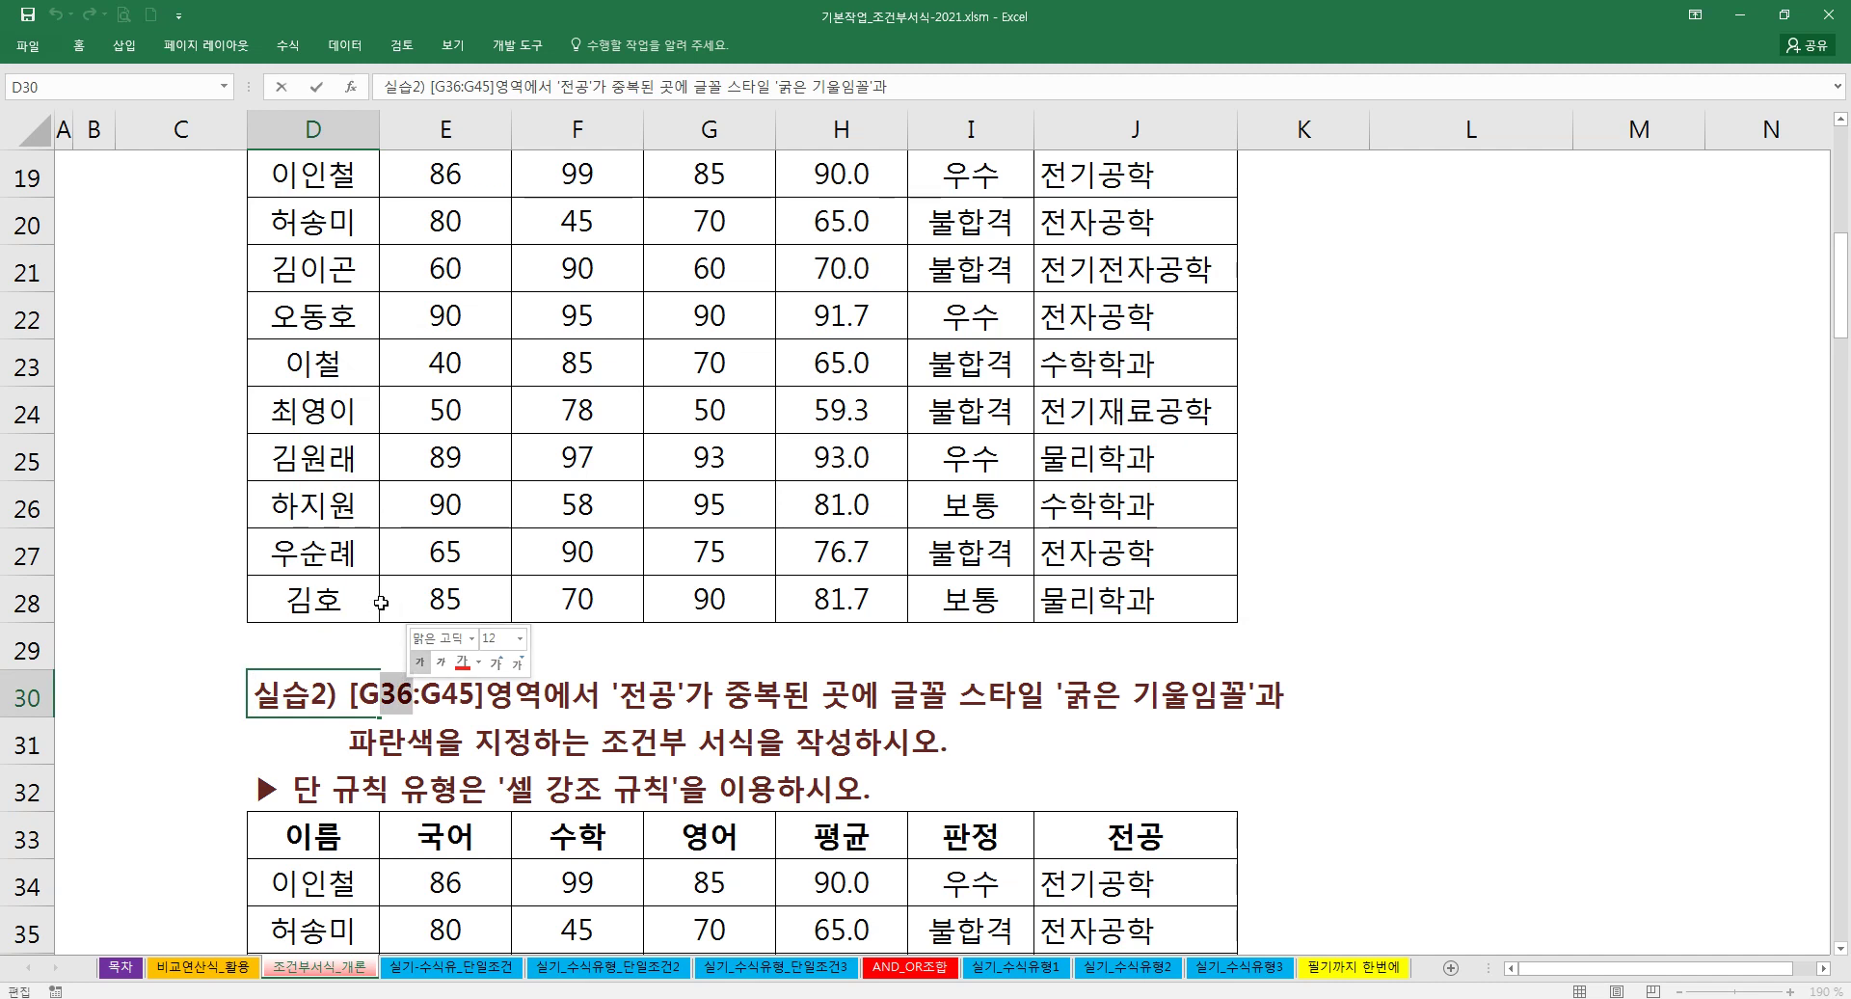
{"action": "type", "text": "34"}
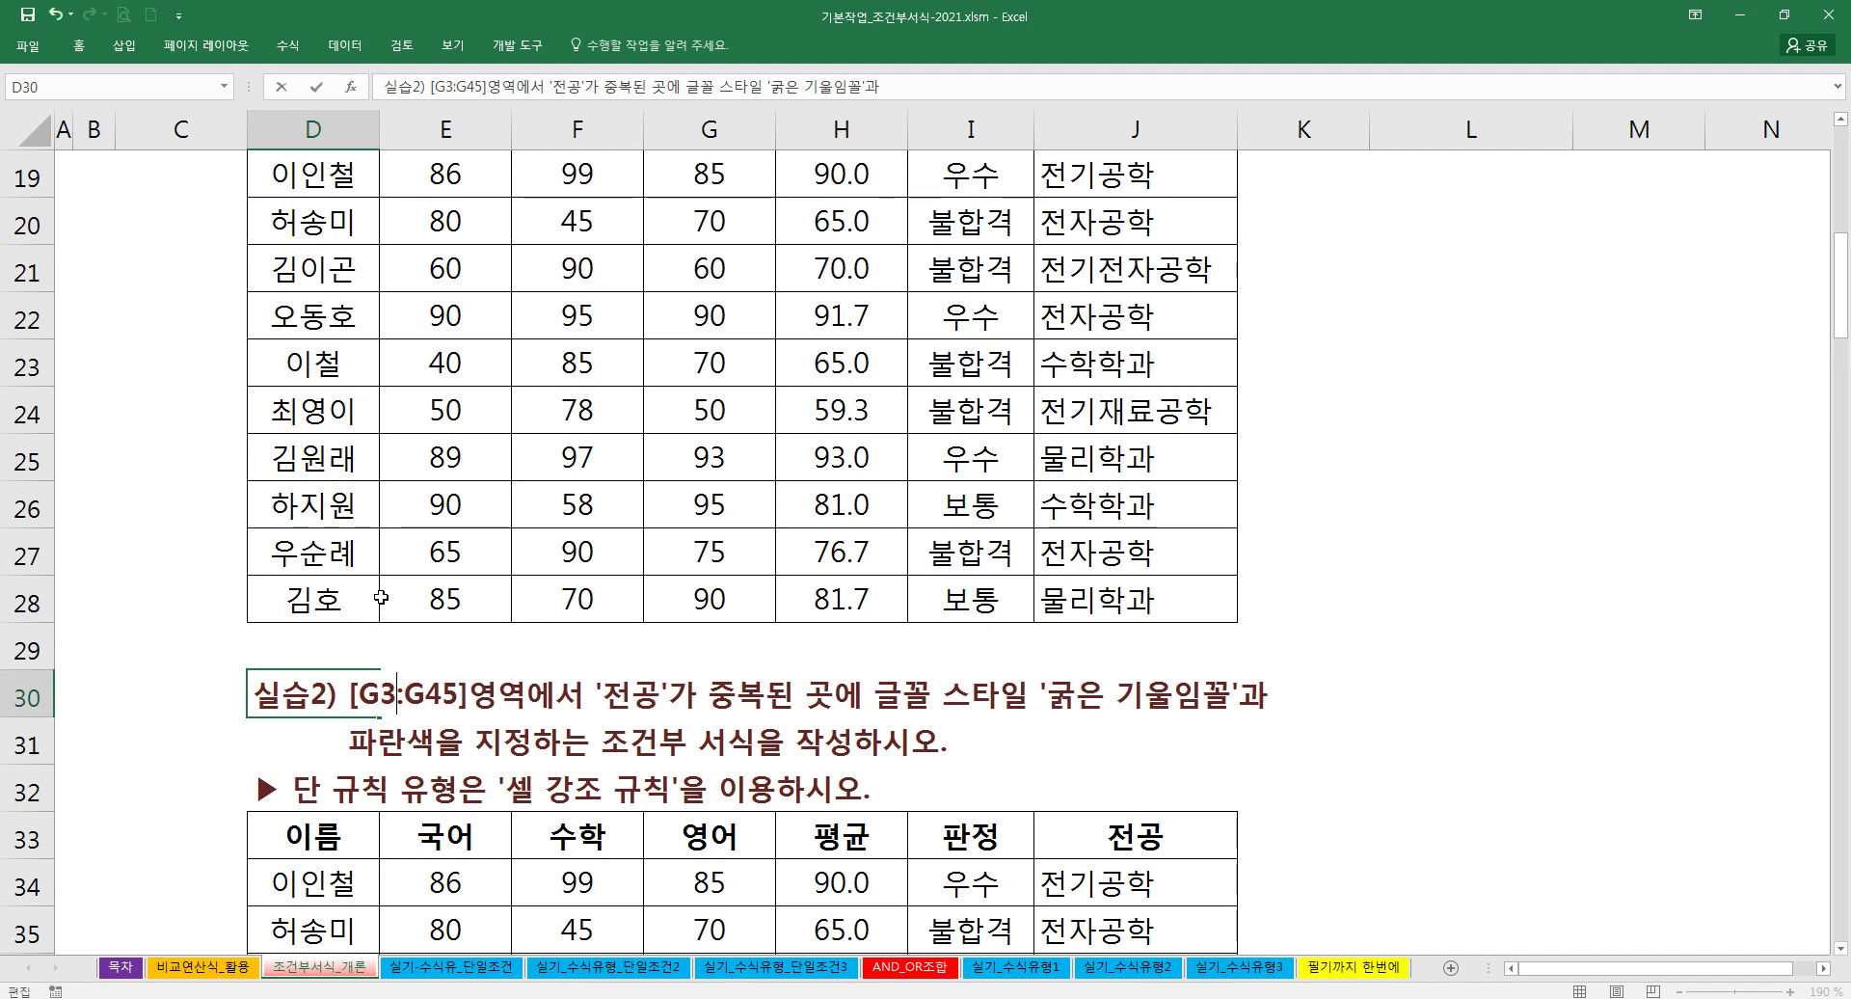
{"action": "scroll", "coordinate": [381, 597], "scroll_direction": "down", "scroll_amount": 4}
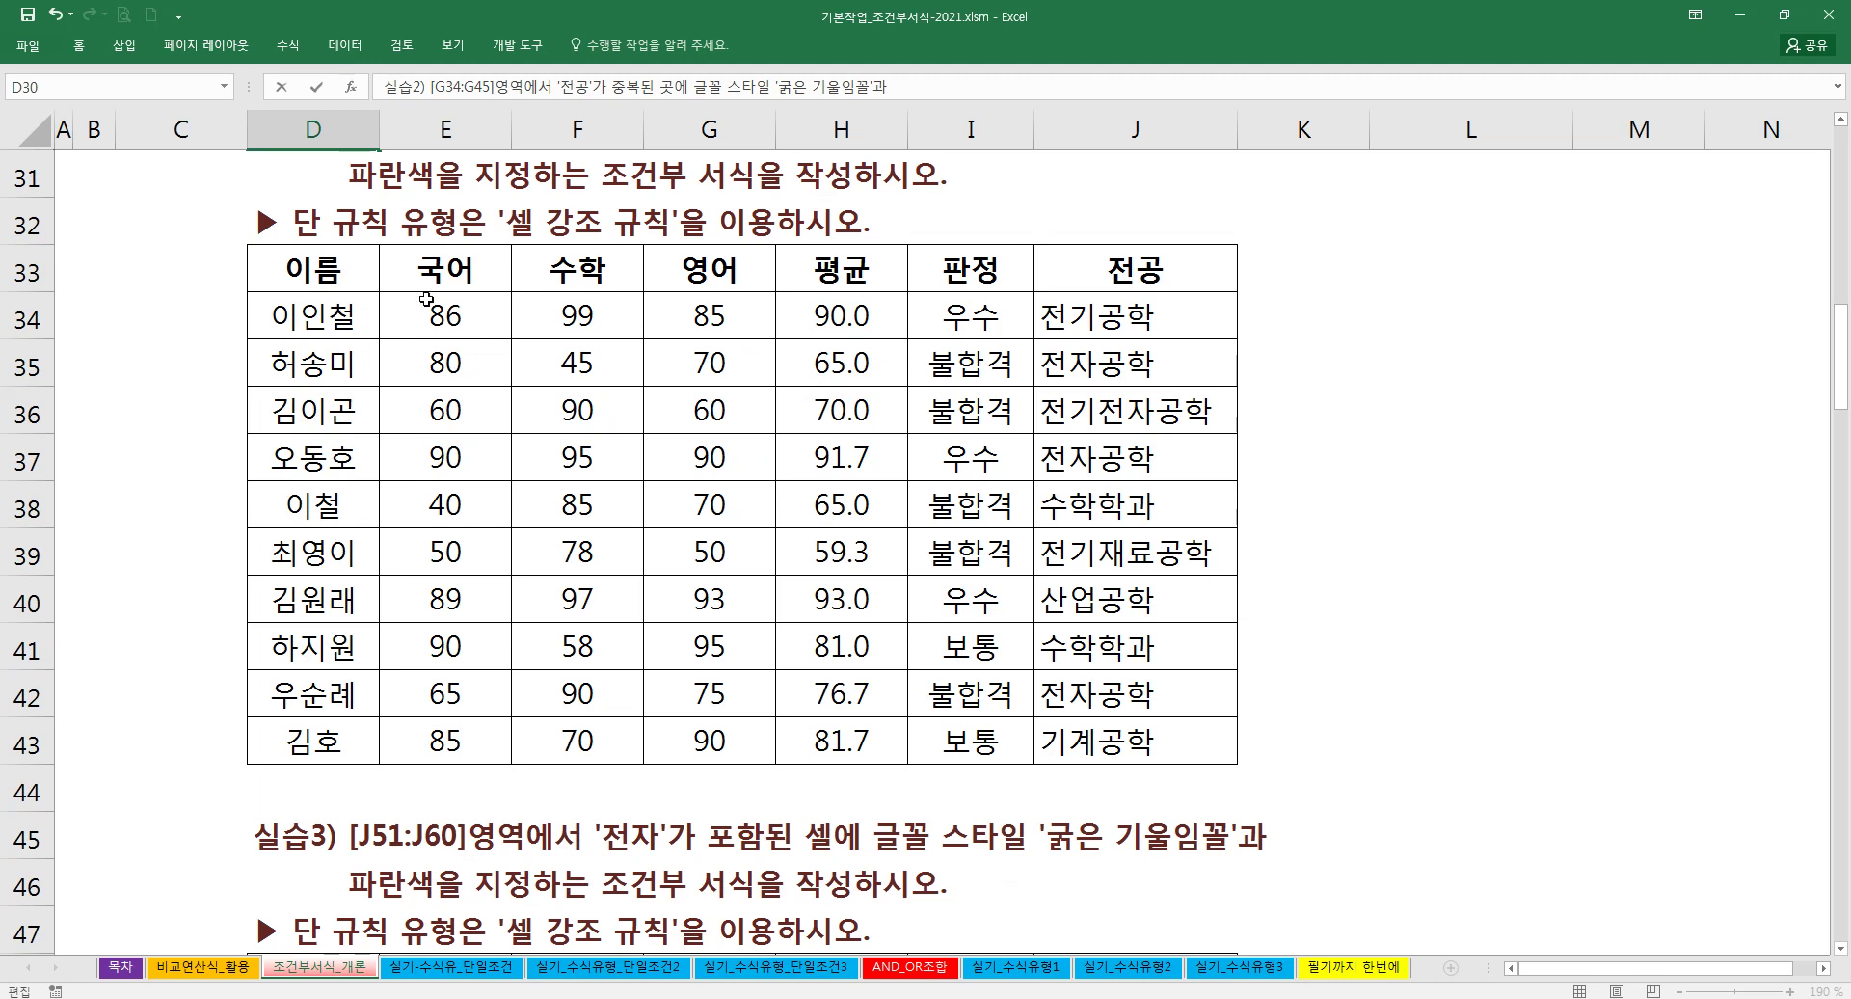
{"action": "scroll", "coordinate": [454, 237], "scroll_direction": "up", "scroll_amount": 2}
{"action": "left_click_drag", "start_coordinate": [461, 410], "coordinate": [472, 411]}
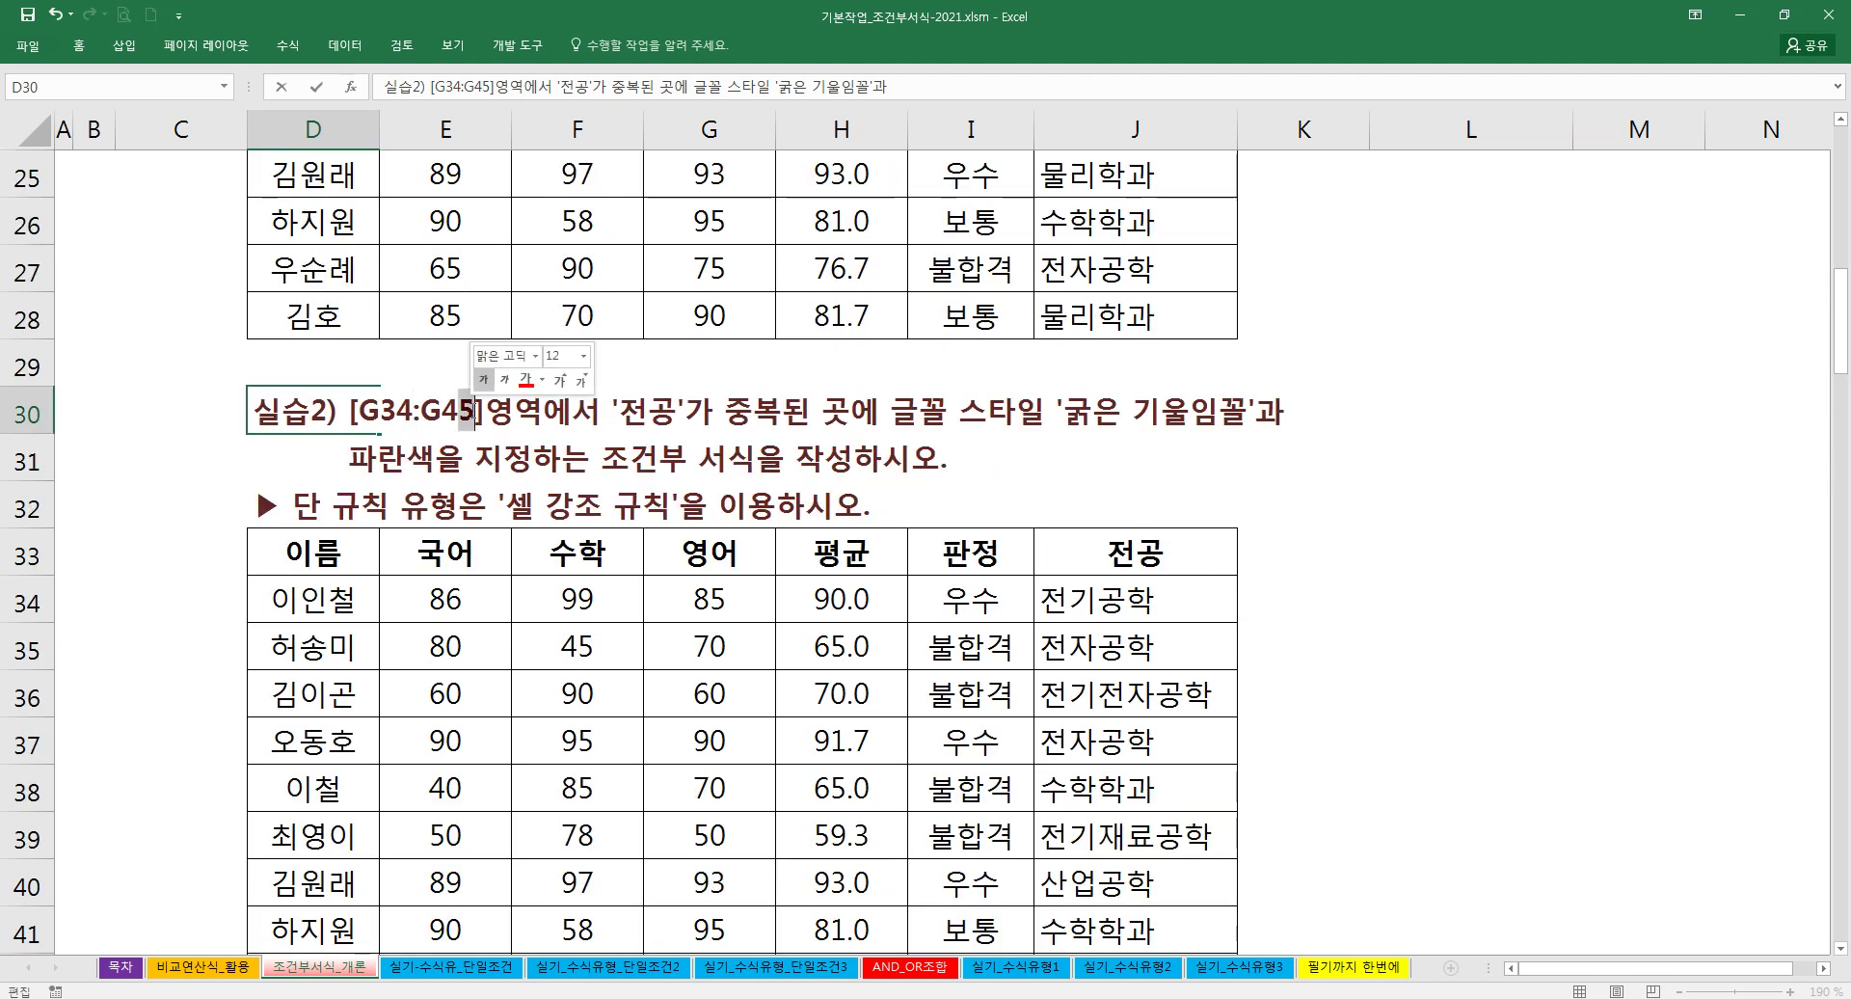
{"action": "type", "text": "3"}
{"action": "left_click", "coordinate": [464, 496]}
Step: Correct the range in the 실습3 instruction in cell D45 to [J49:J58], matching the 전공 column of its table
{"action": "scroll", "coordinate": [464, 497], "scroll_direction": "down", "scroll_amount": 5}
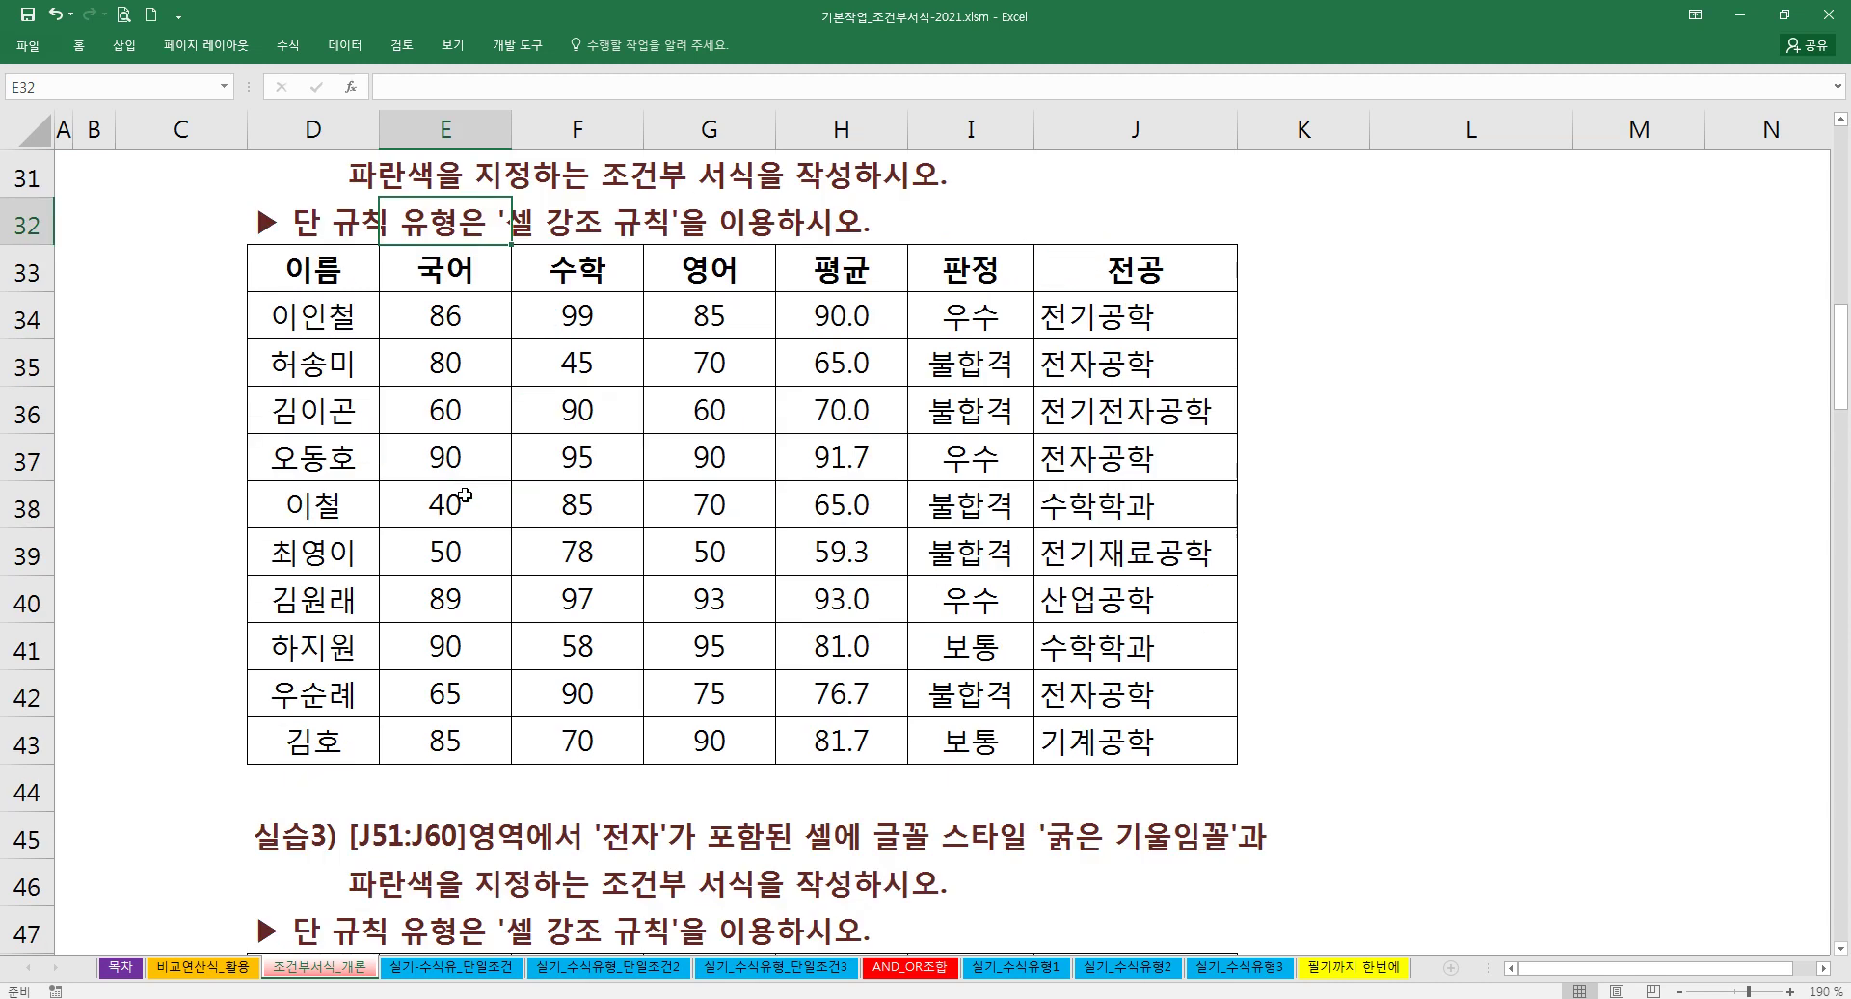
{"action": "left_click", "coordinate": [370, 420]}
{"action": "double_click", "coordinate": [328, 413]}
{"action": "scroll", "coordinate": [329, 419], "scroll_direction": "down", "scroll_amount": 3}
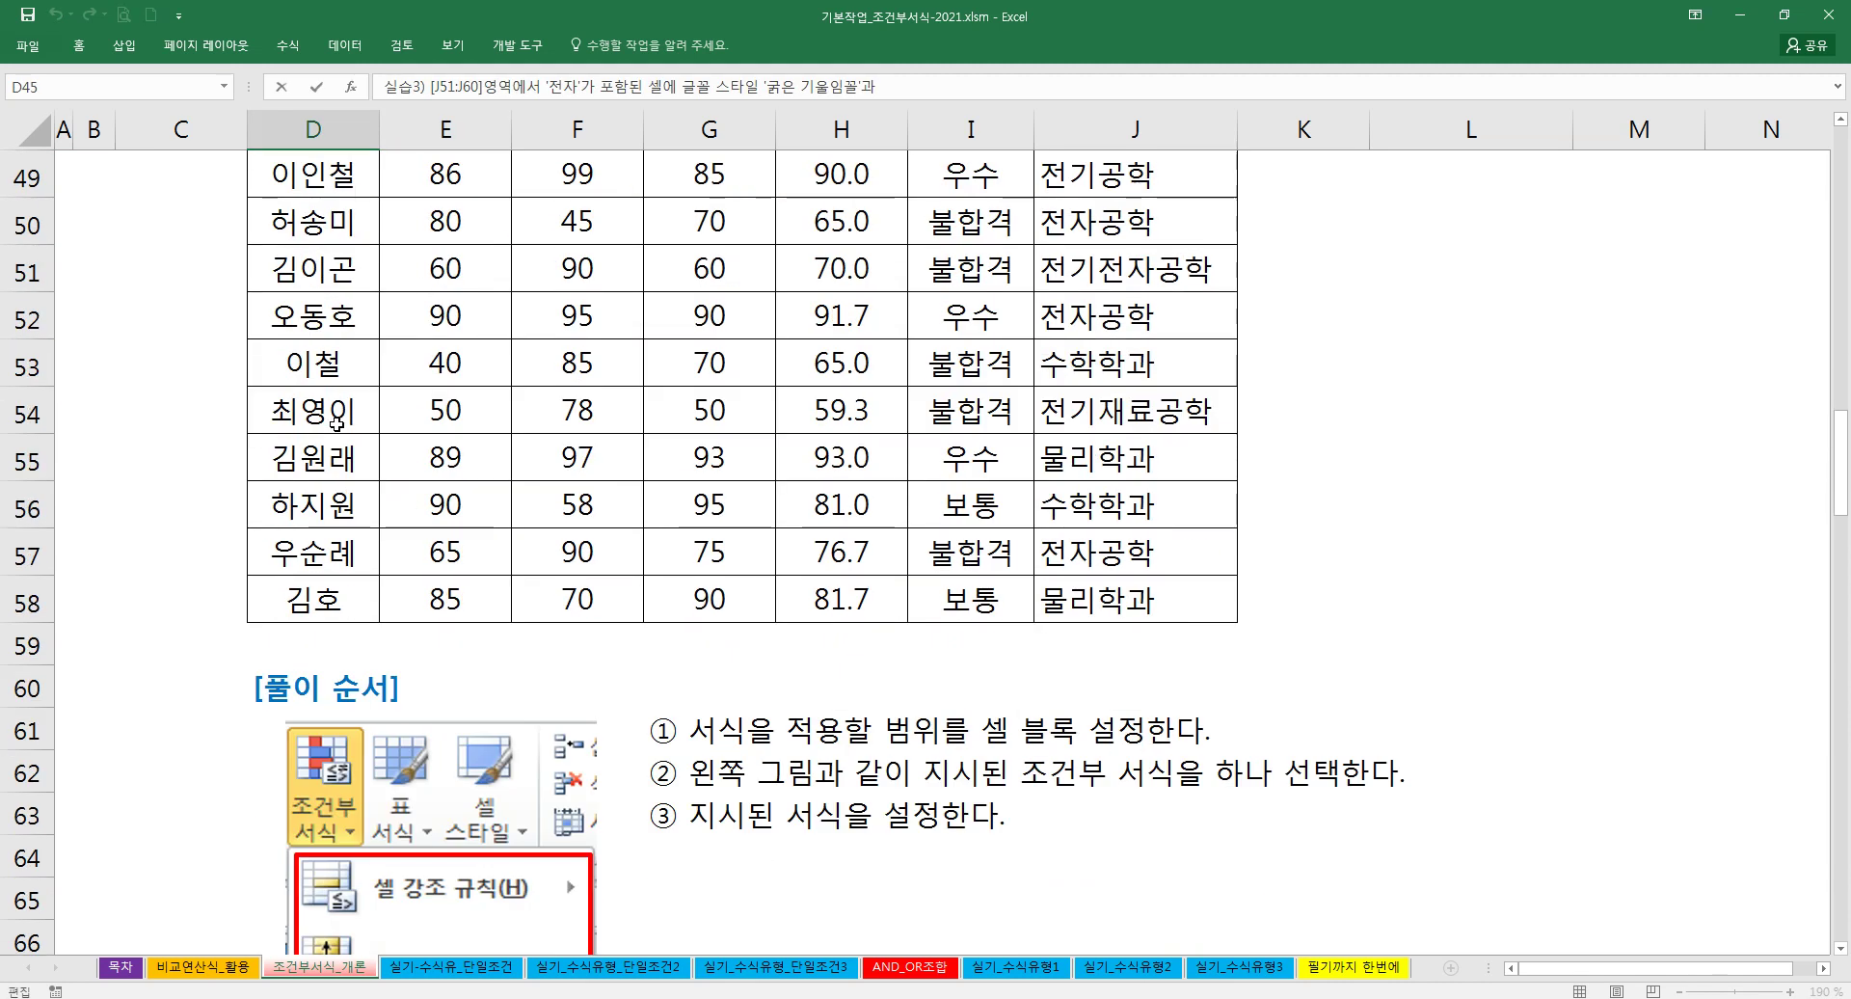
{"action": "scroll", "coordinate": [429, 461], "scroll_direction": "up", "scroll_amount": 2}
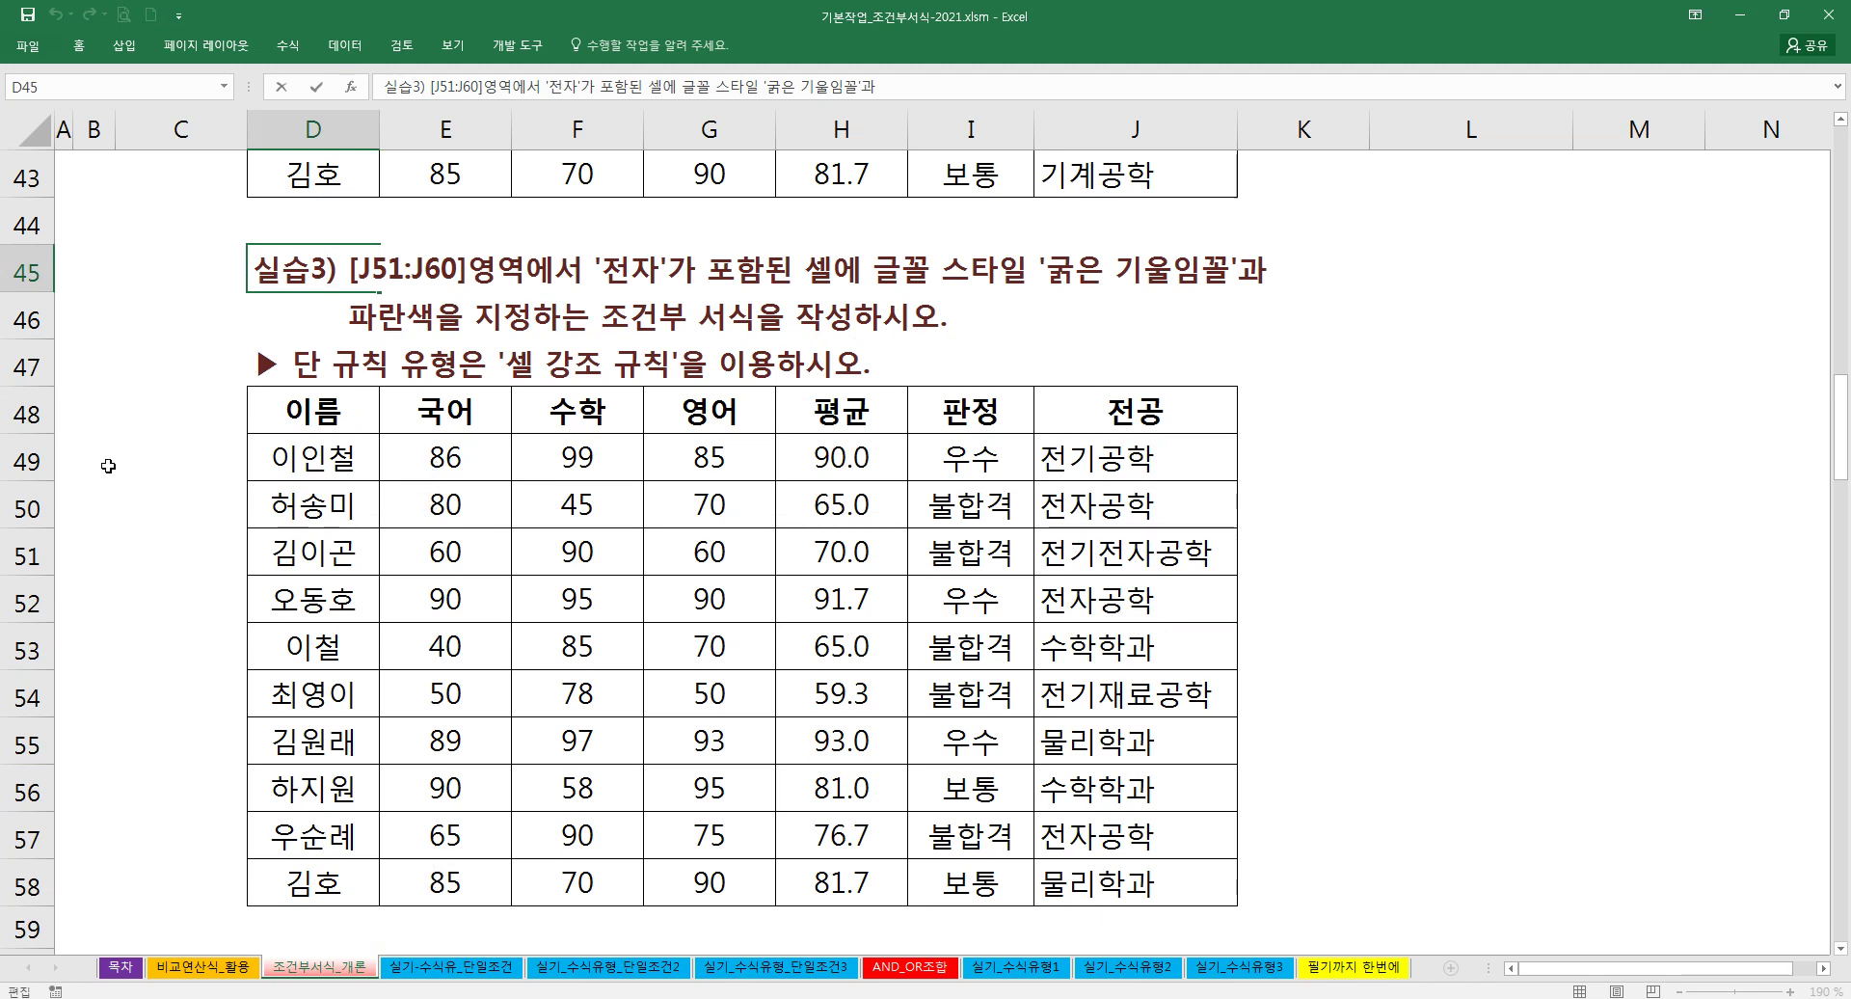
{"action": "left_click_drag", "start_coordinate": [405, 270], "coordinate": [455, 276]}
{"action": "type", "text": "49"}
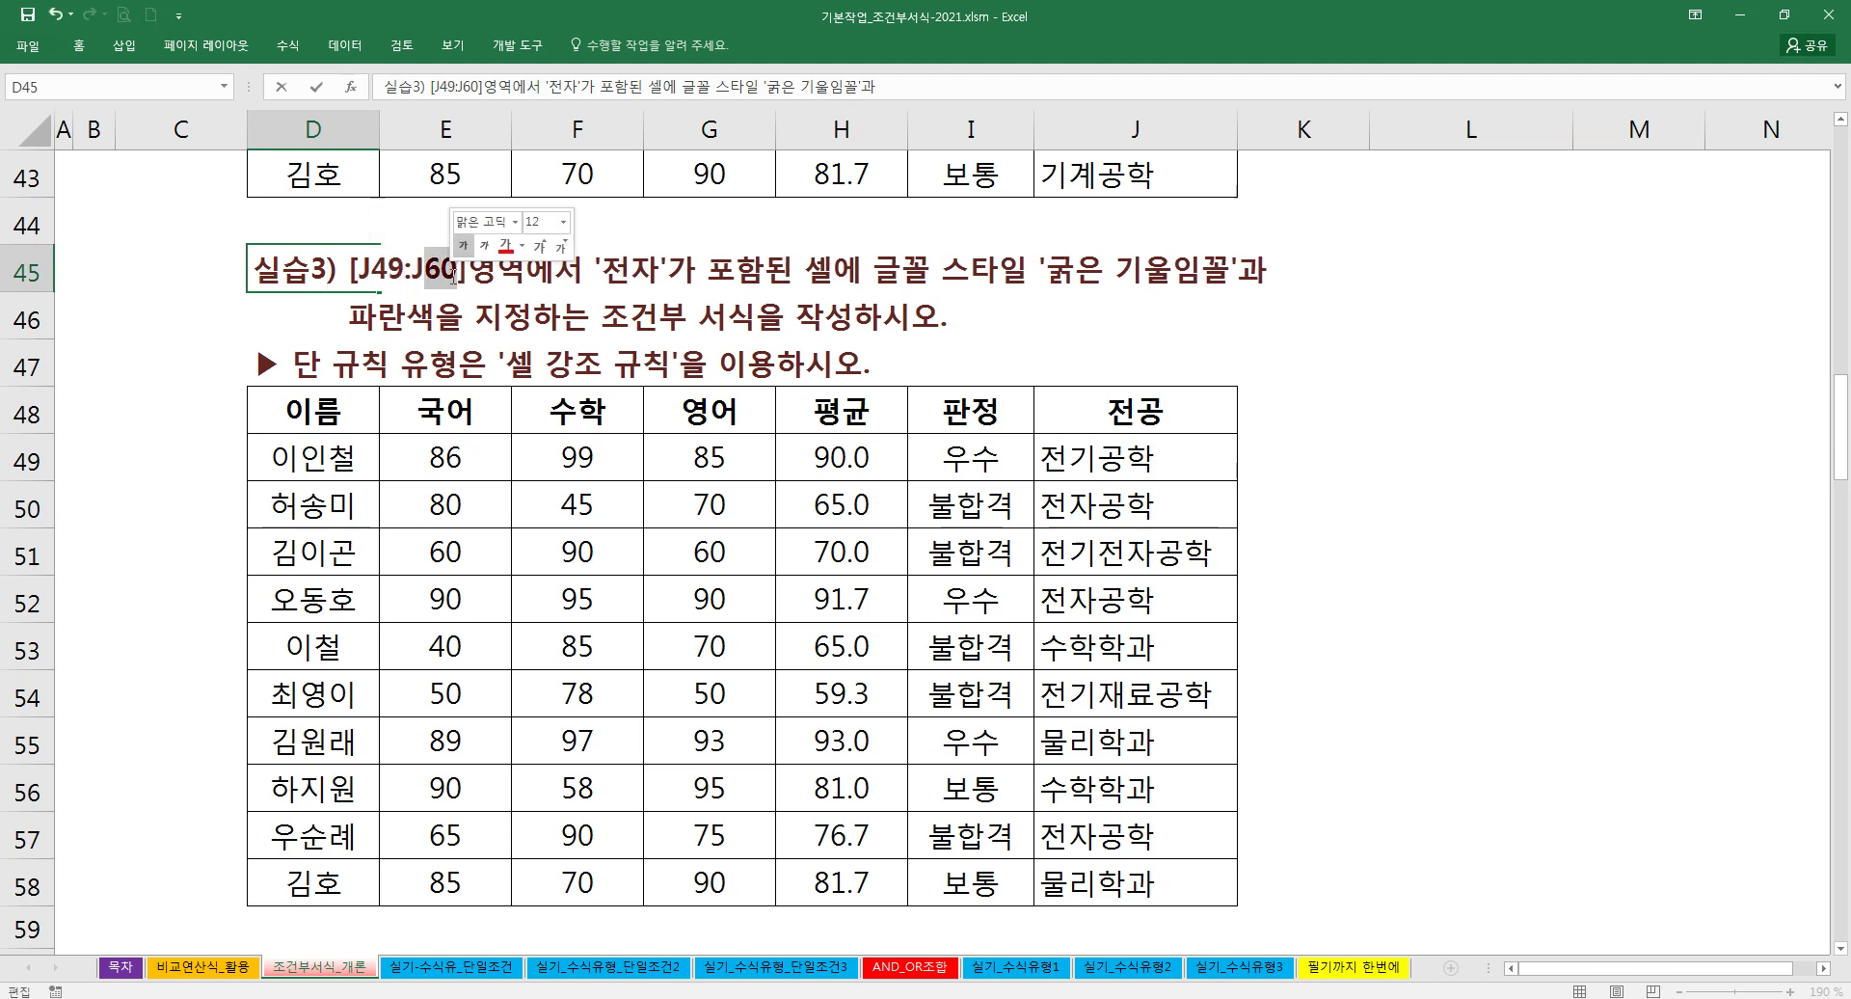
{"action": "type", "text": "58"}
{"action": "key", "text": "Return"}
Step: Replace the word "곳" with "셀" in the 실습1 instruction in cell D15
{"action": "scroll", "coordinate": [442, 386], "scroll_direction": "up", "scroll_amount": 7}
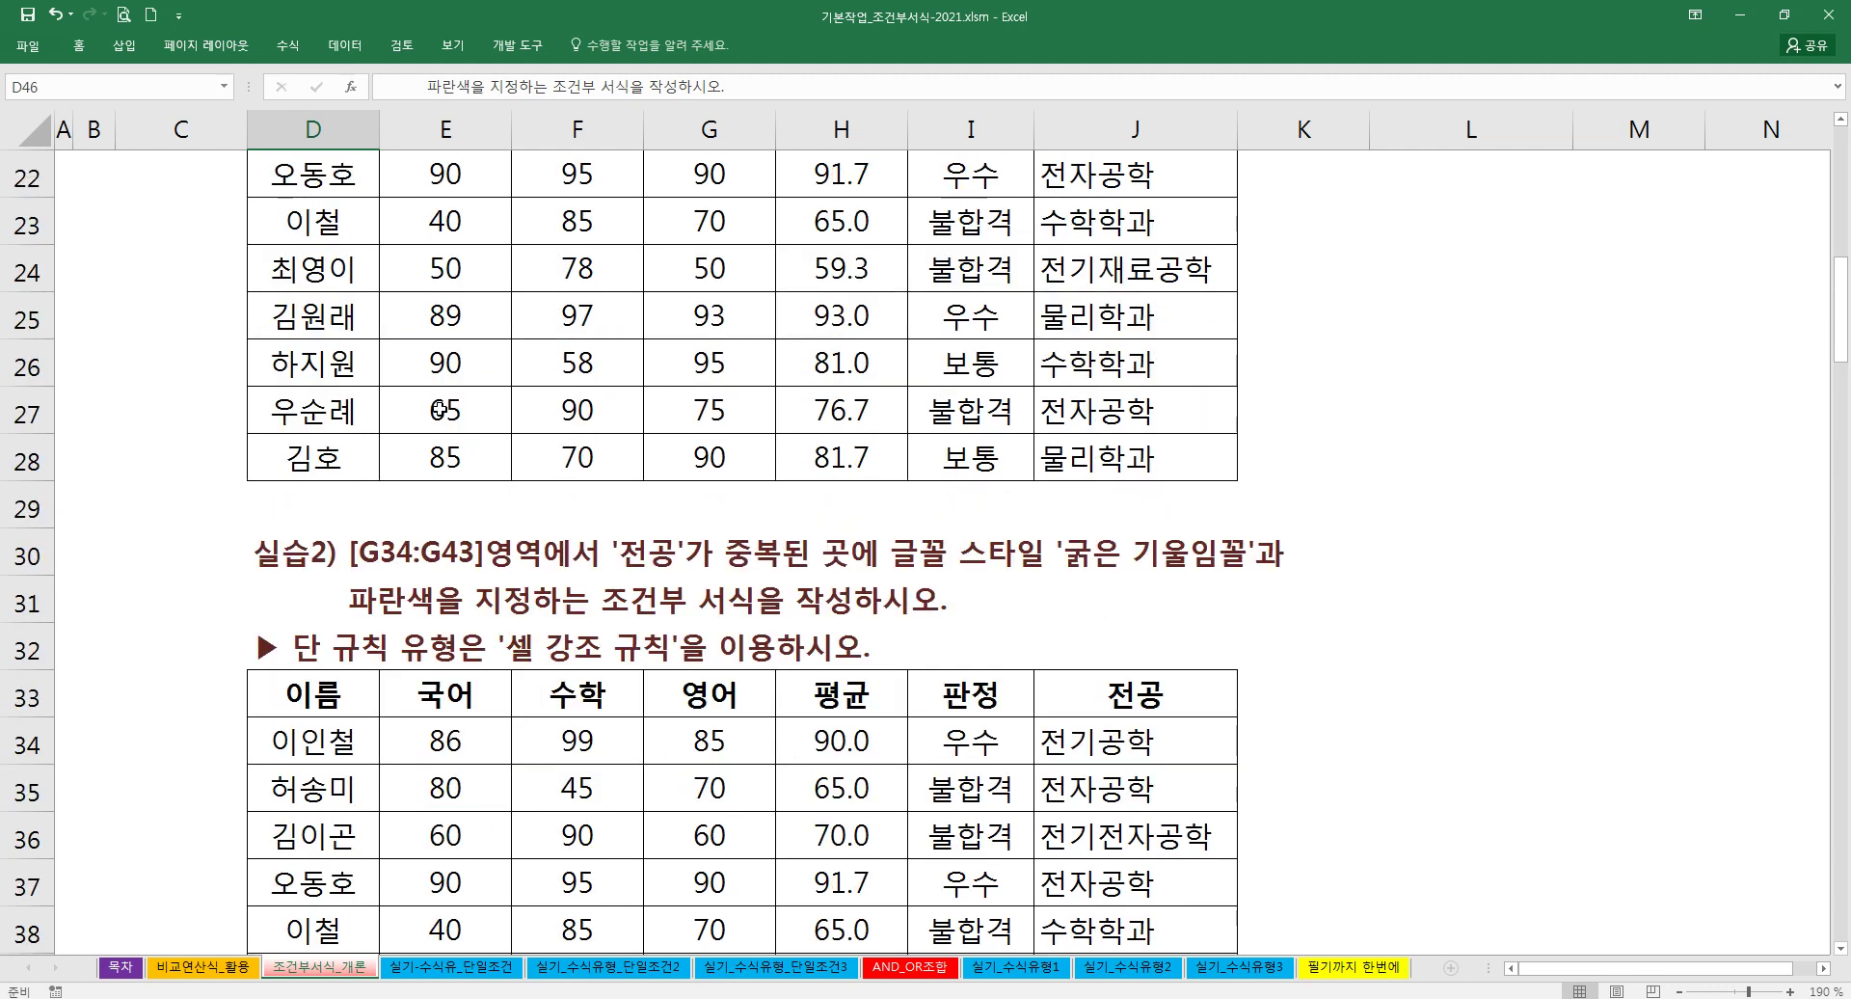
{"action": "scroll", "coordinate": [438, 409], "scroll_direction": "up", "scroll_amount": 7}
{"action": "scroll", "coordinate": [439, 410], "scroll_direction": "down", "scroll_amount": 4}
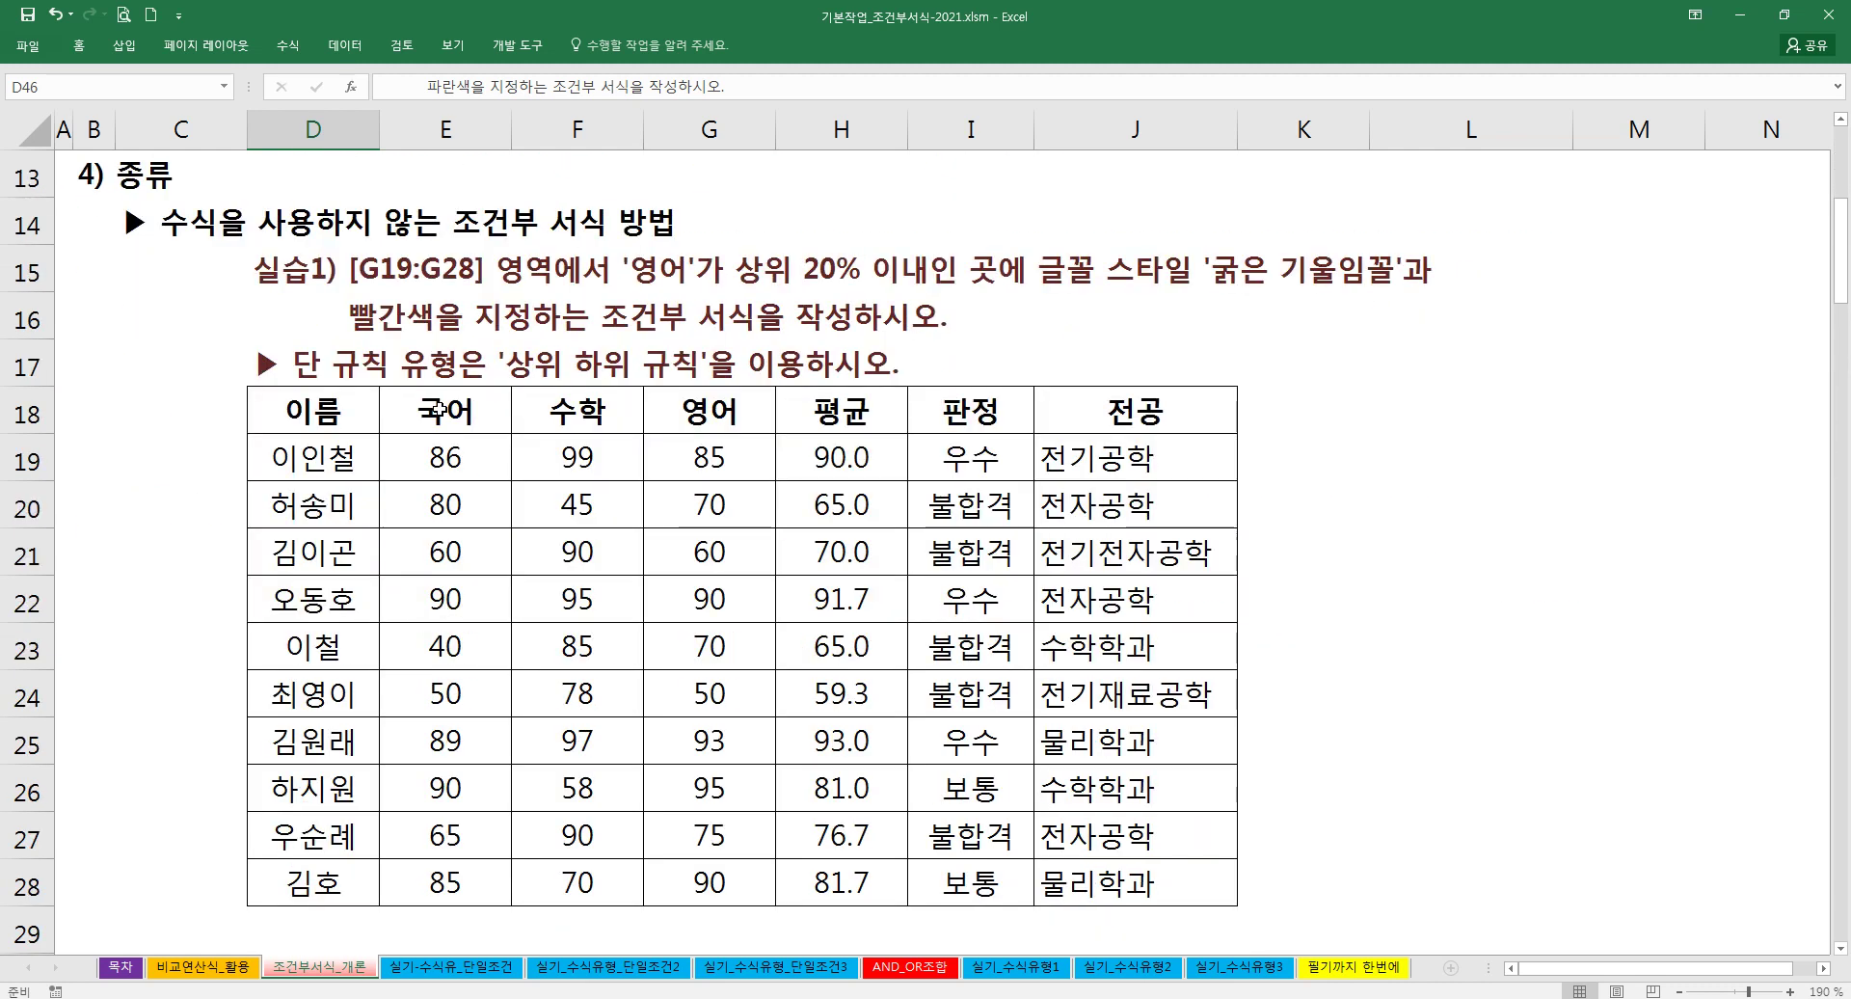
{"action": "left_click", "coordinate": [479, 415]}
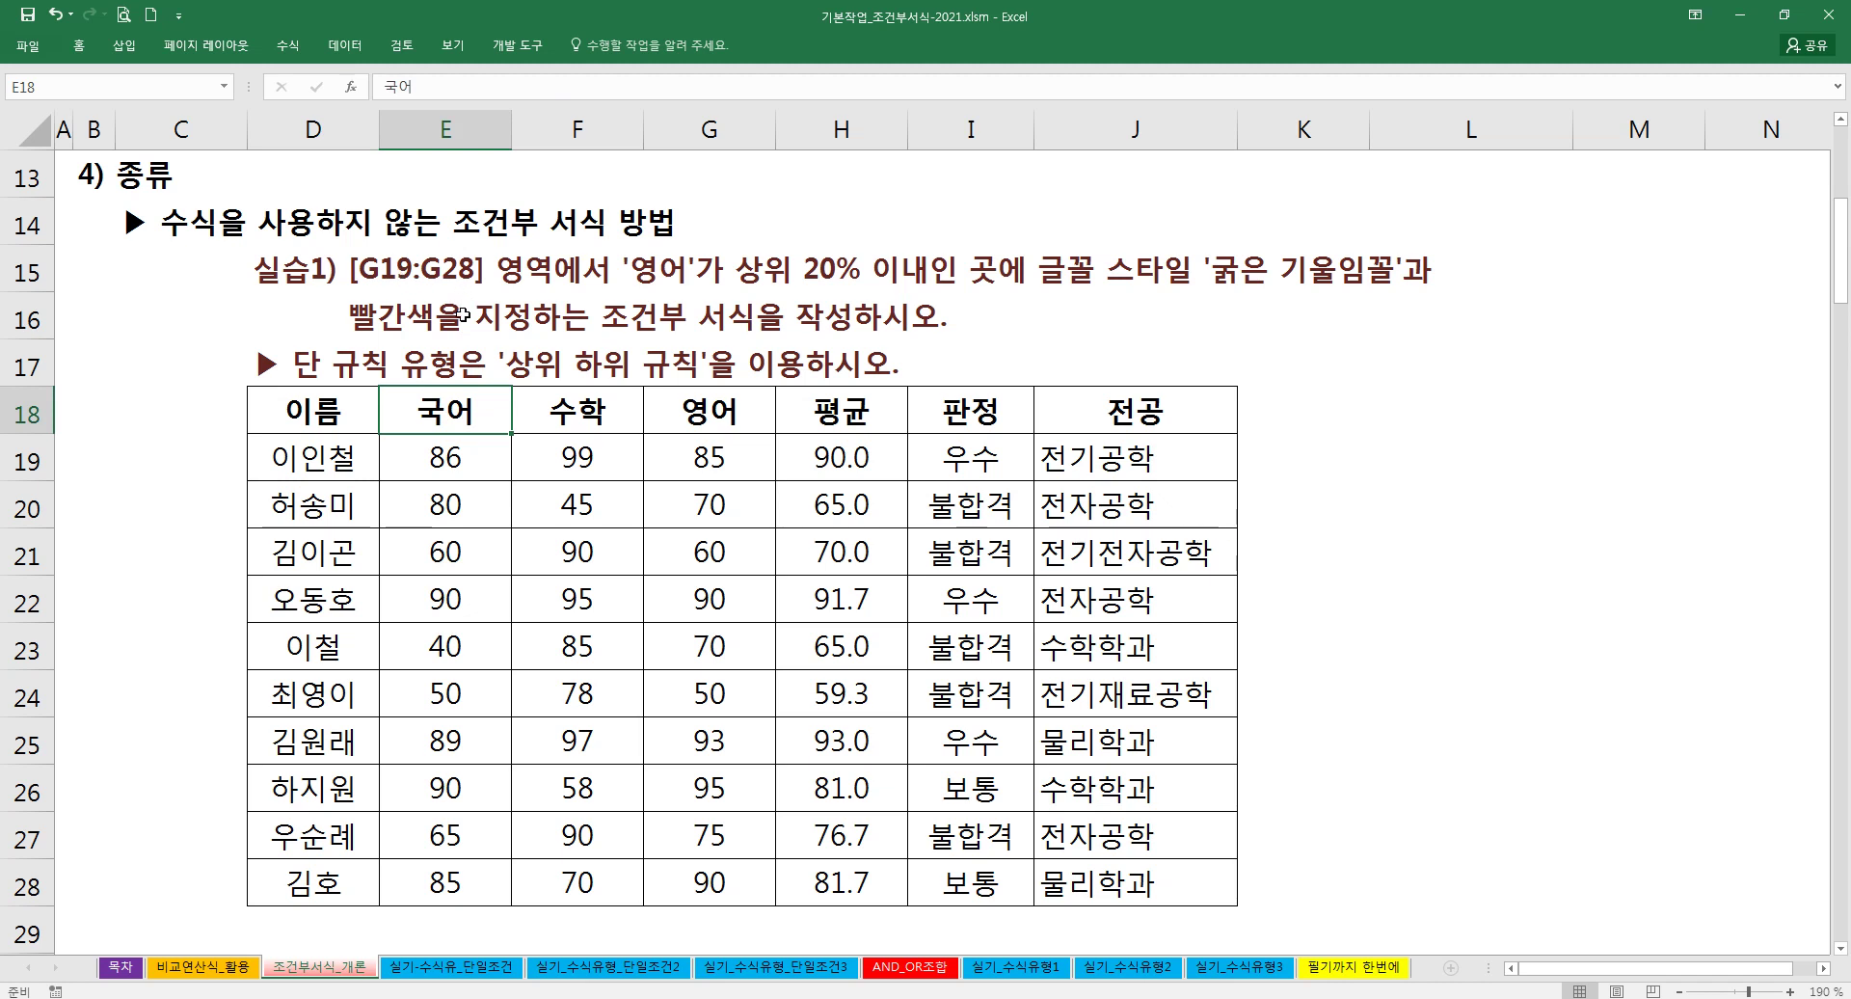
{"action": "left_click_drag", "start_coordinate": [722, 470], "coordinate": [717, 885]}
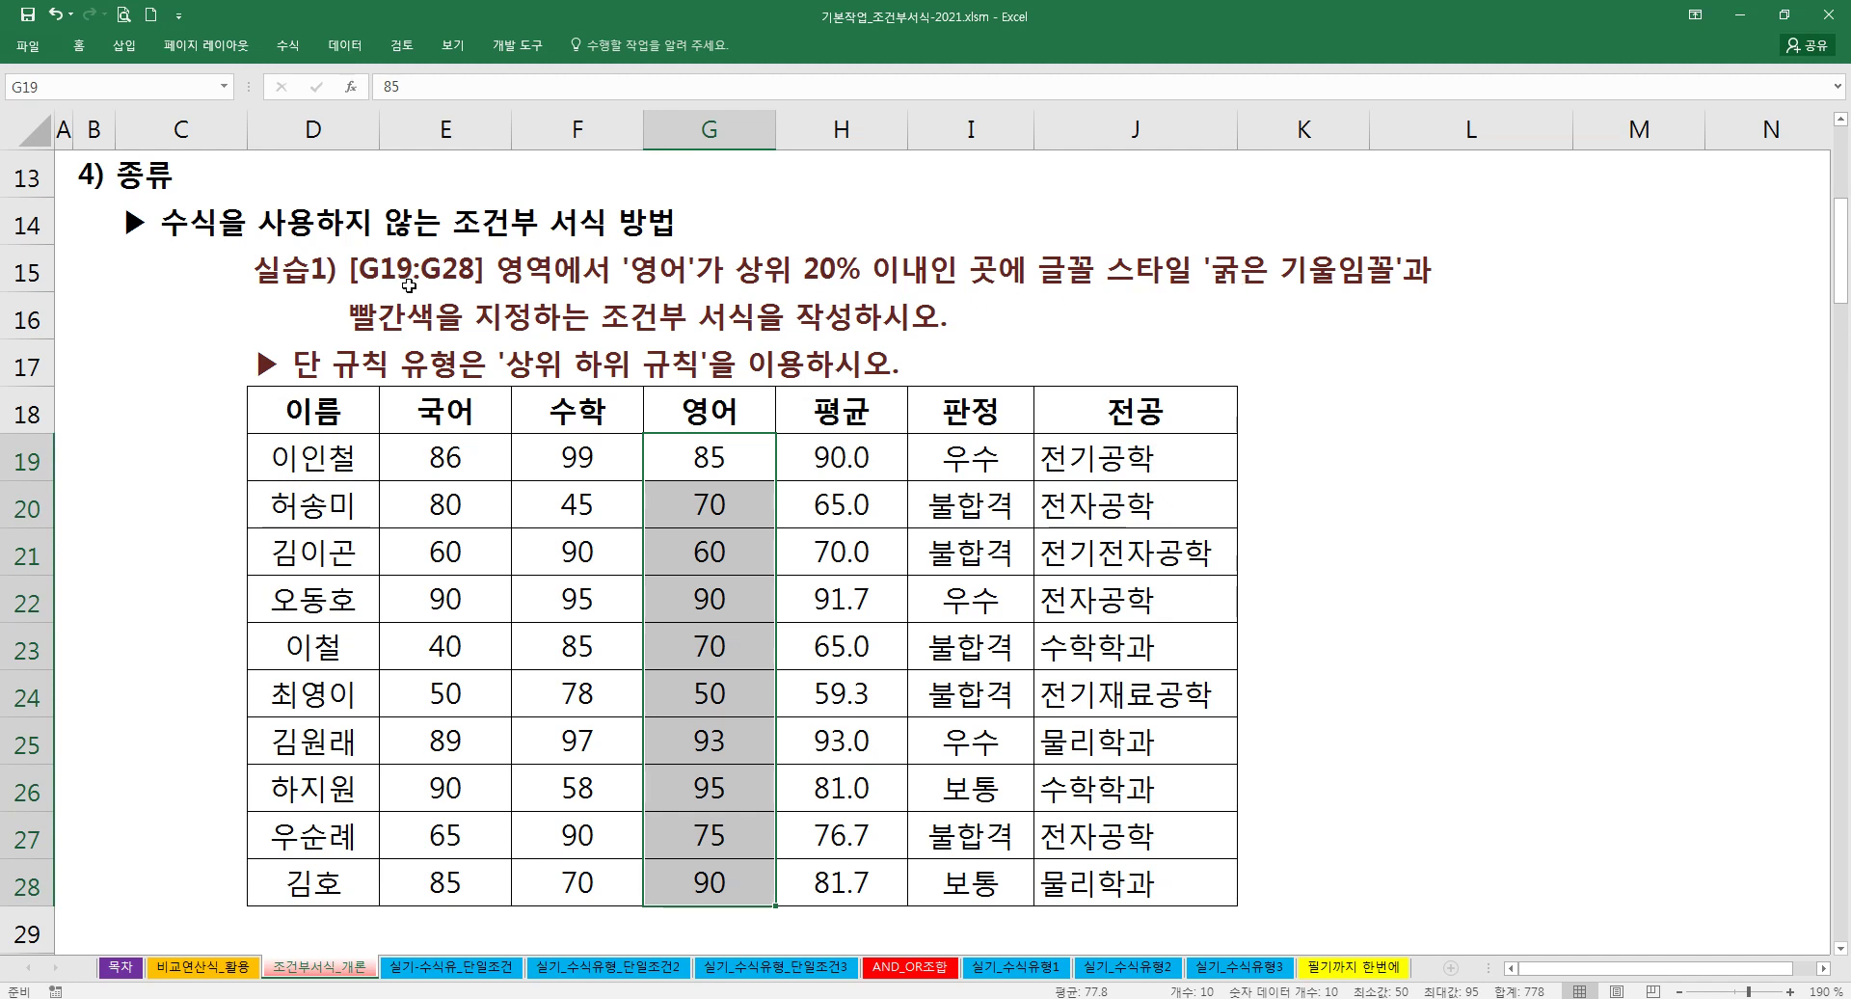
{"action": "double_click", "coordinate": [308, 275]}
{"action": "double_click", "coordinate": [985, 272]}
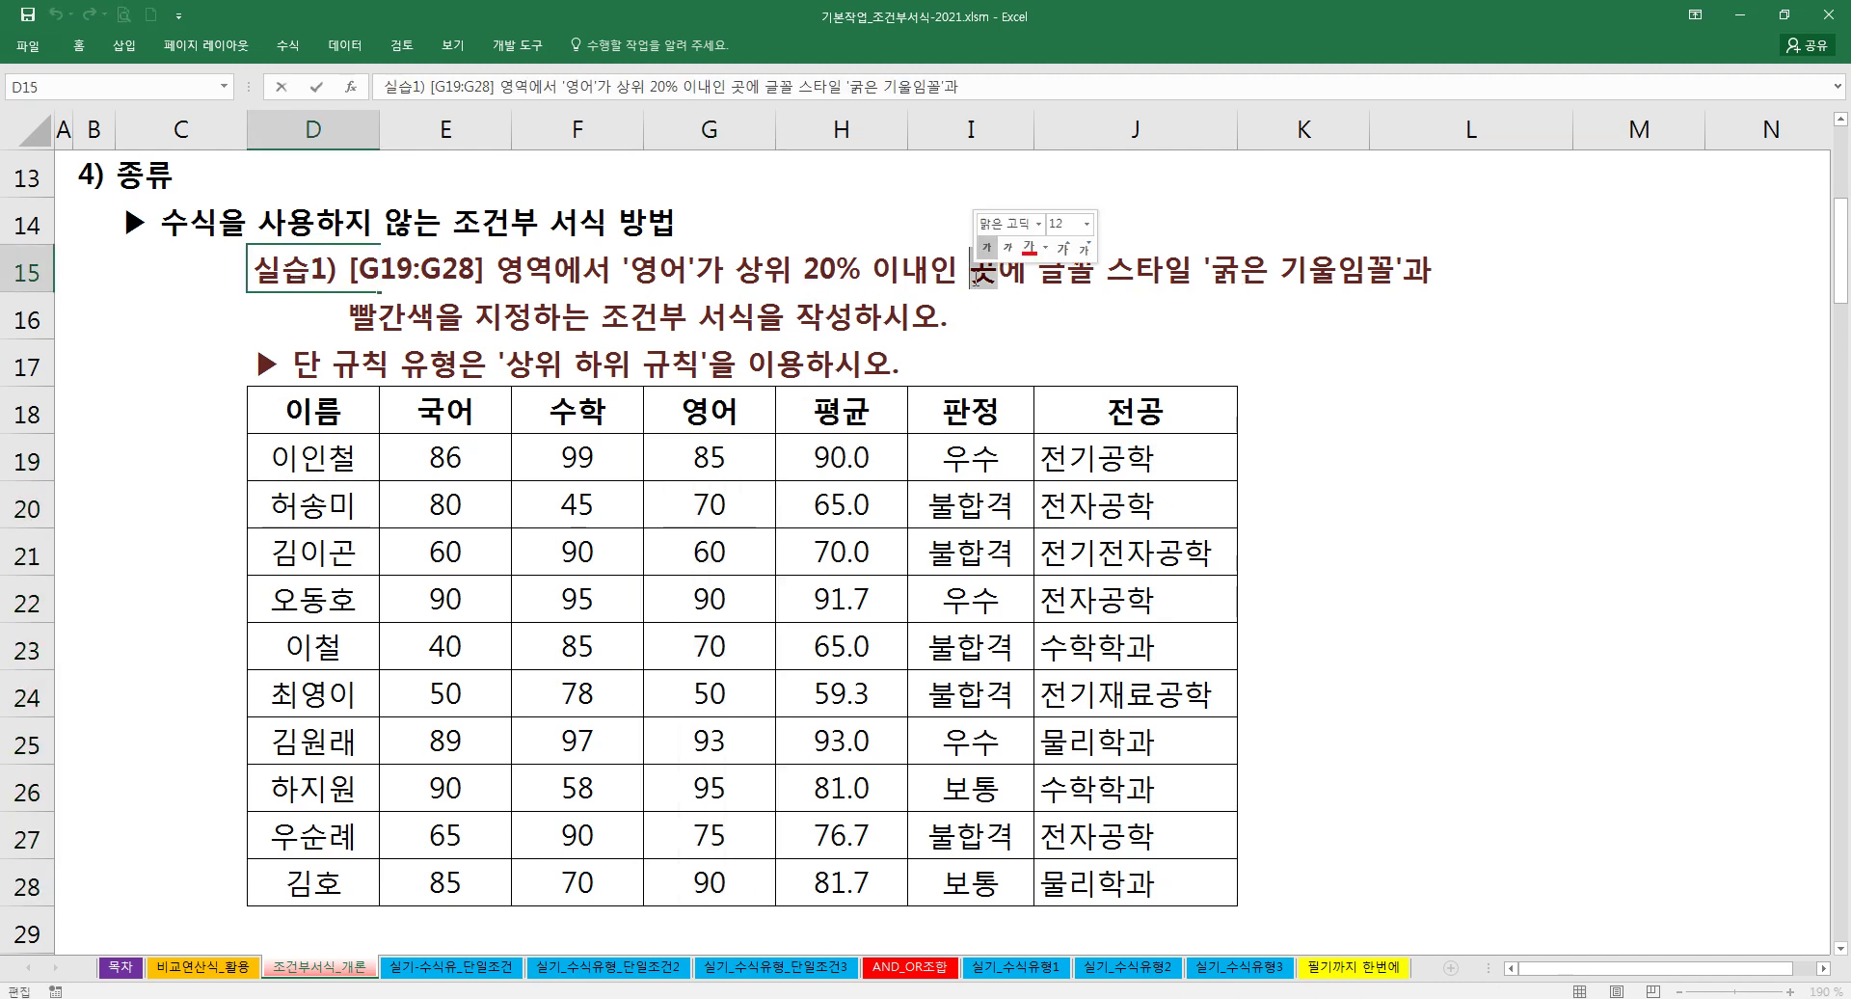
{"action": "type", "text": "셀"}
{"action": "key", "text": "Return"}
{"action": "type", "text": "₩"}
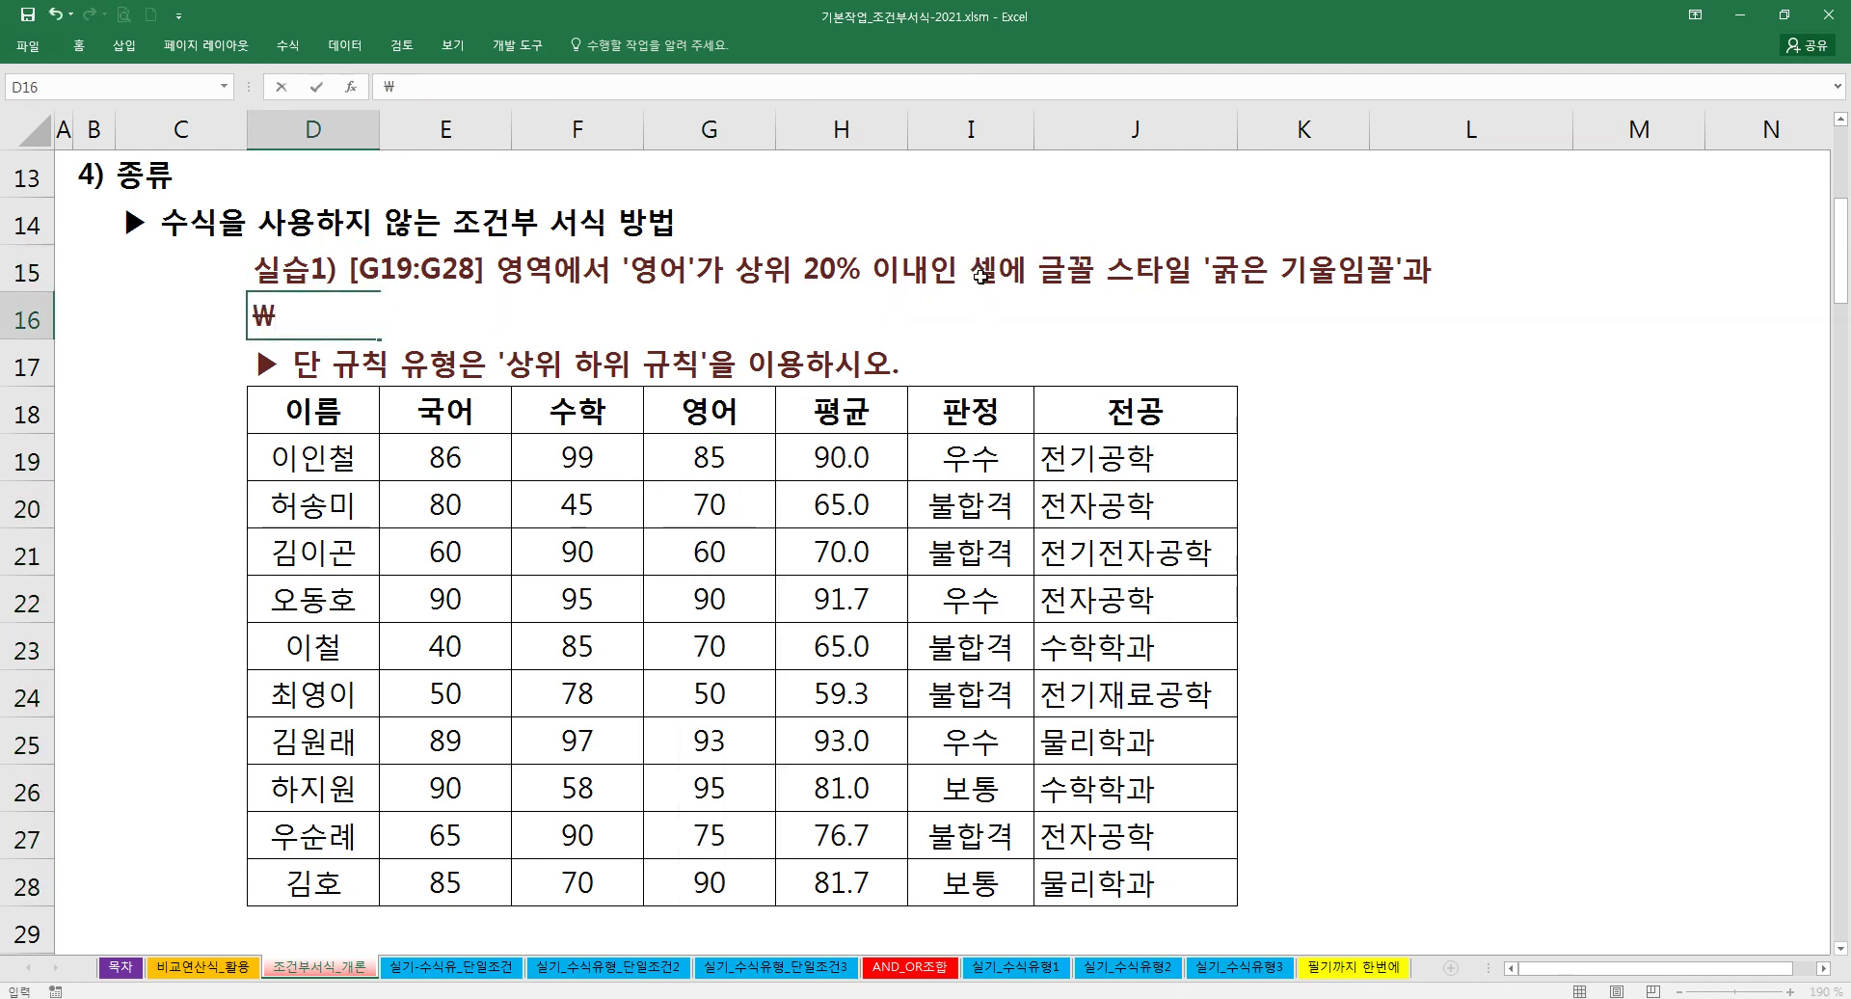
{"action": "key", "text": "Escape"}
Step: Select the 영어 scores in G19:G28 and look over the available conditional formatting rule types
{"action": "left_click", "coordinate": [963, 405]}
{"action": "left_click_drag", "start_coordinate": [883, 447], "coordinate": [843, 864]}
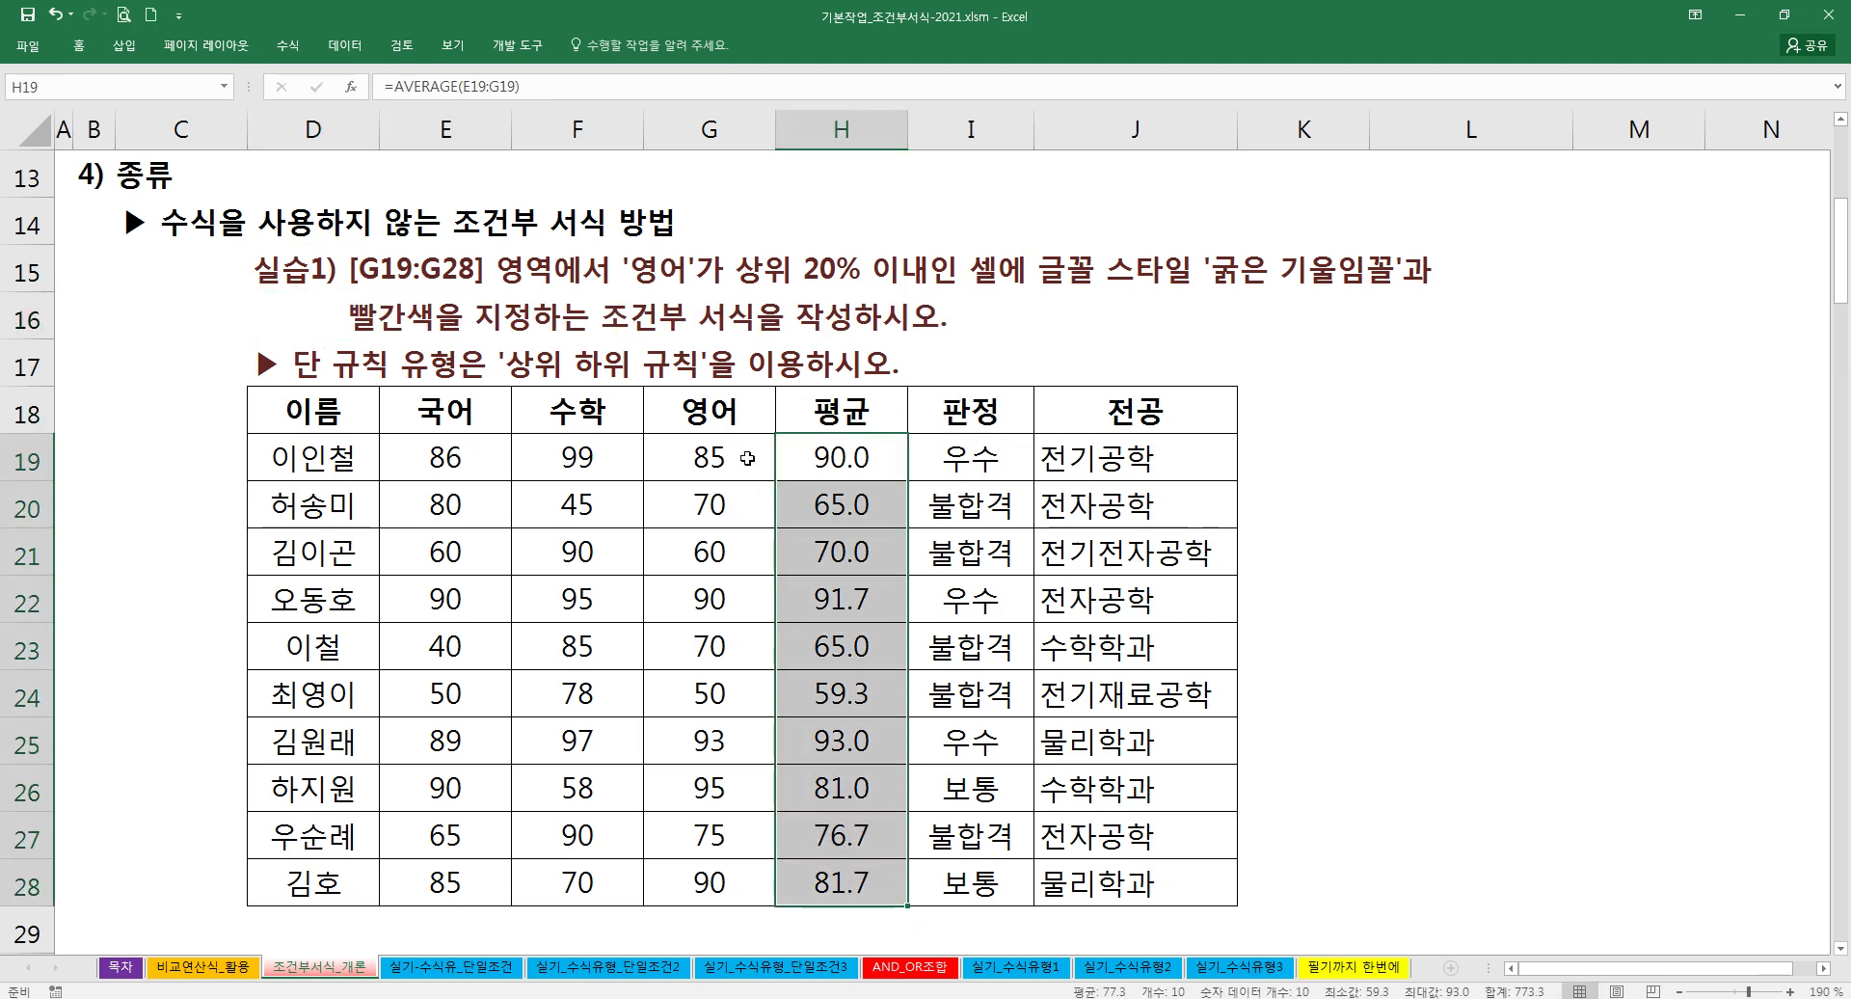
{"action": "left_click_drag", "start_coordinate": [747, 458], "coordinate": [708, 887]}
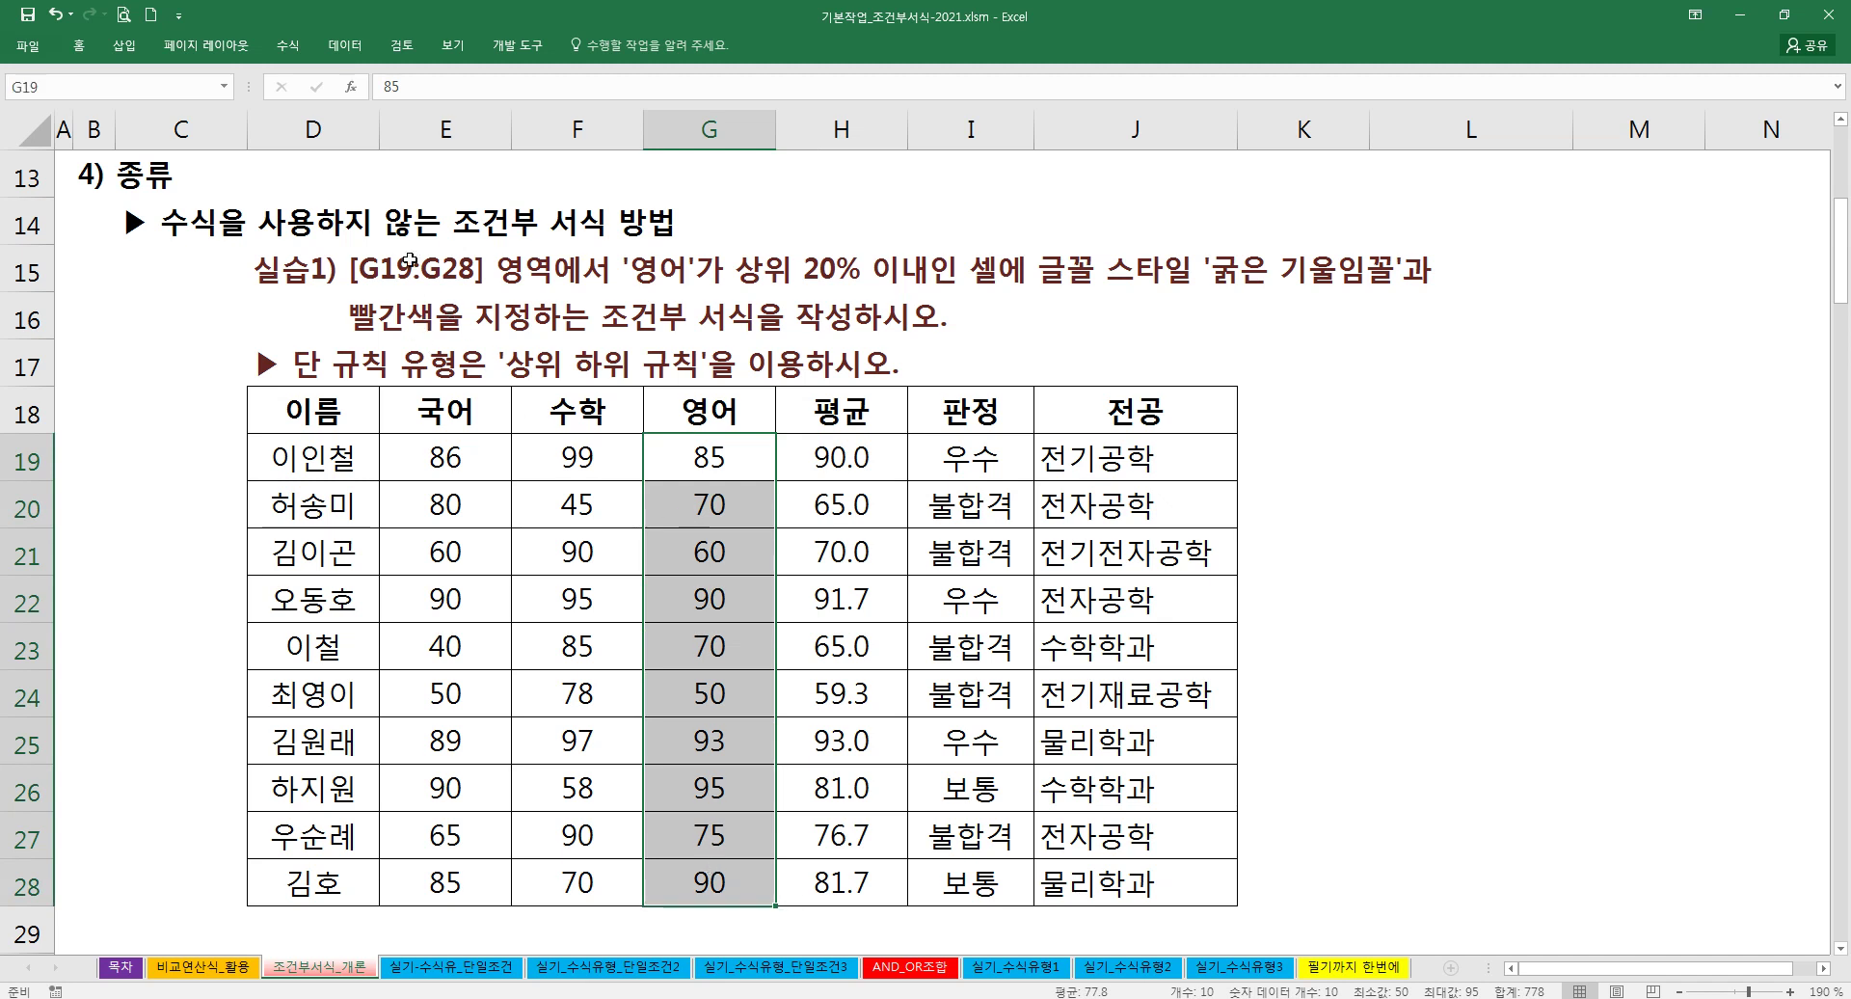
{"action": "left_click", "coordinate": [79, 45]}
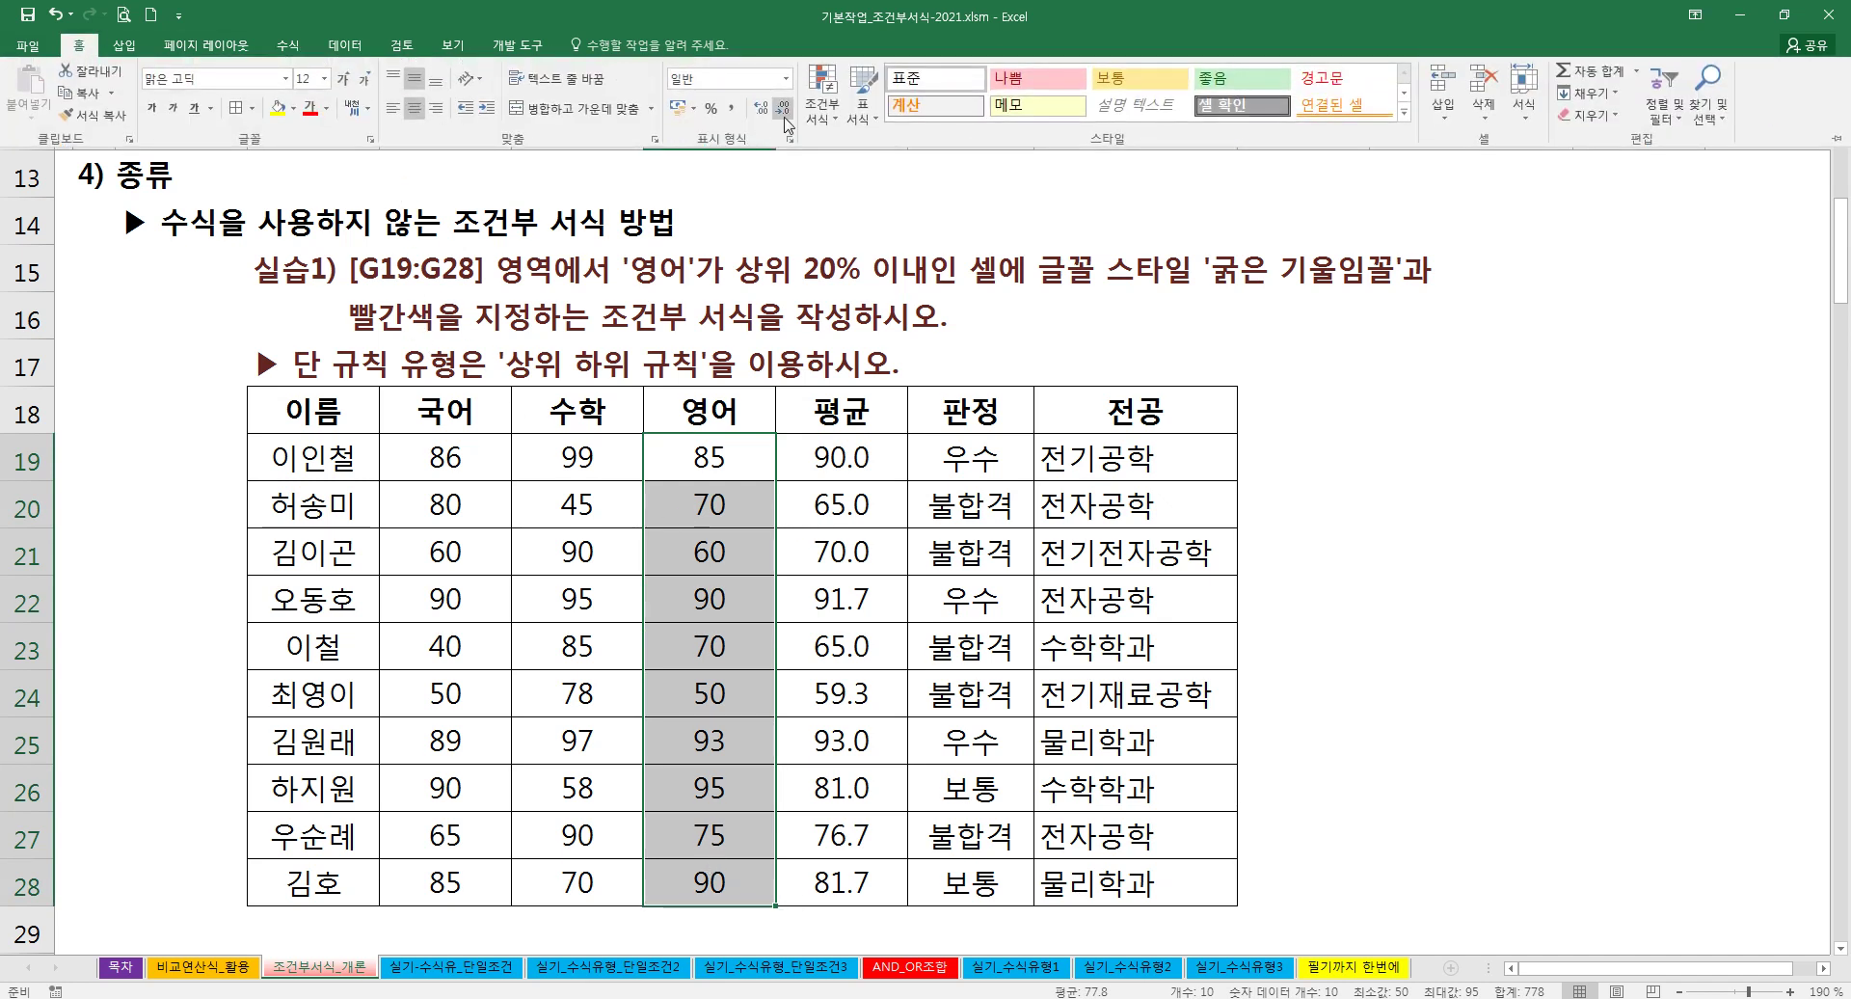
{"action": "left_click", "coordinate": [821, 96]}
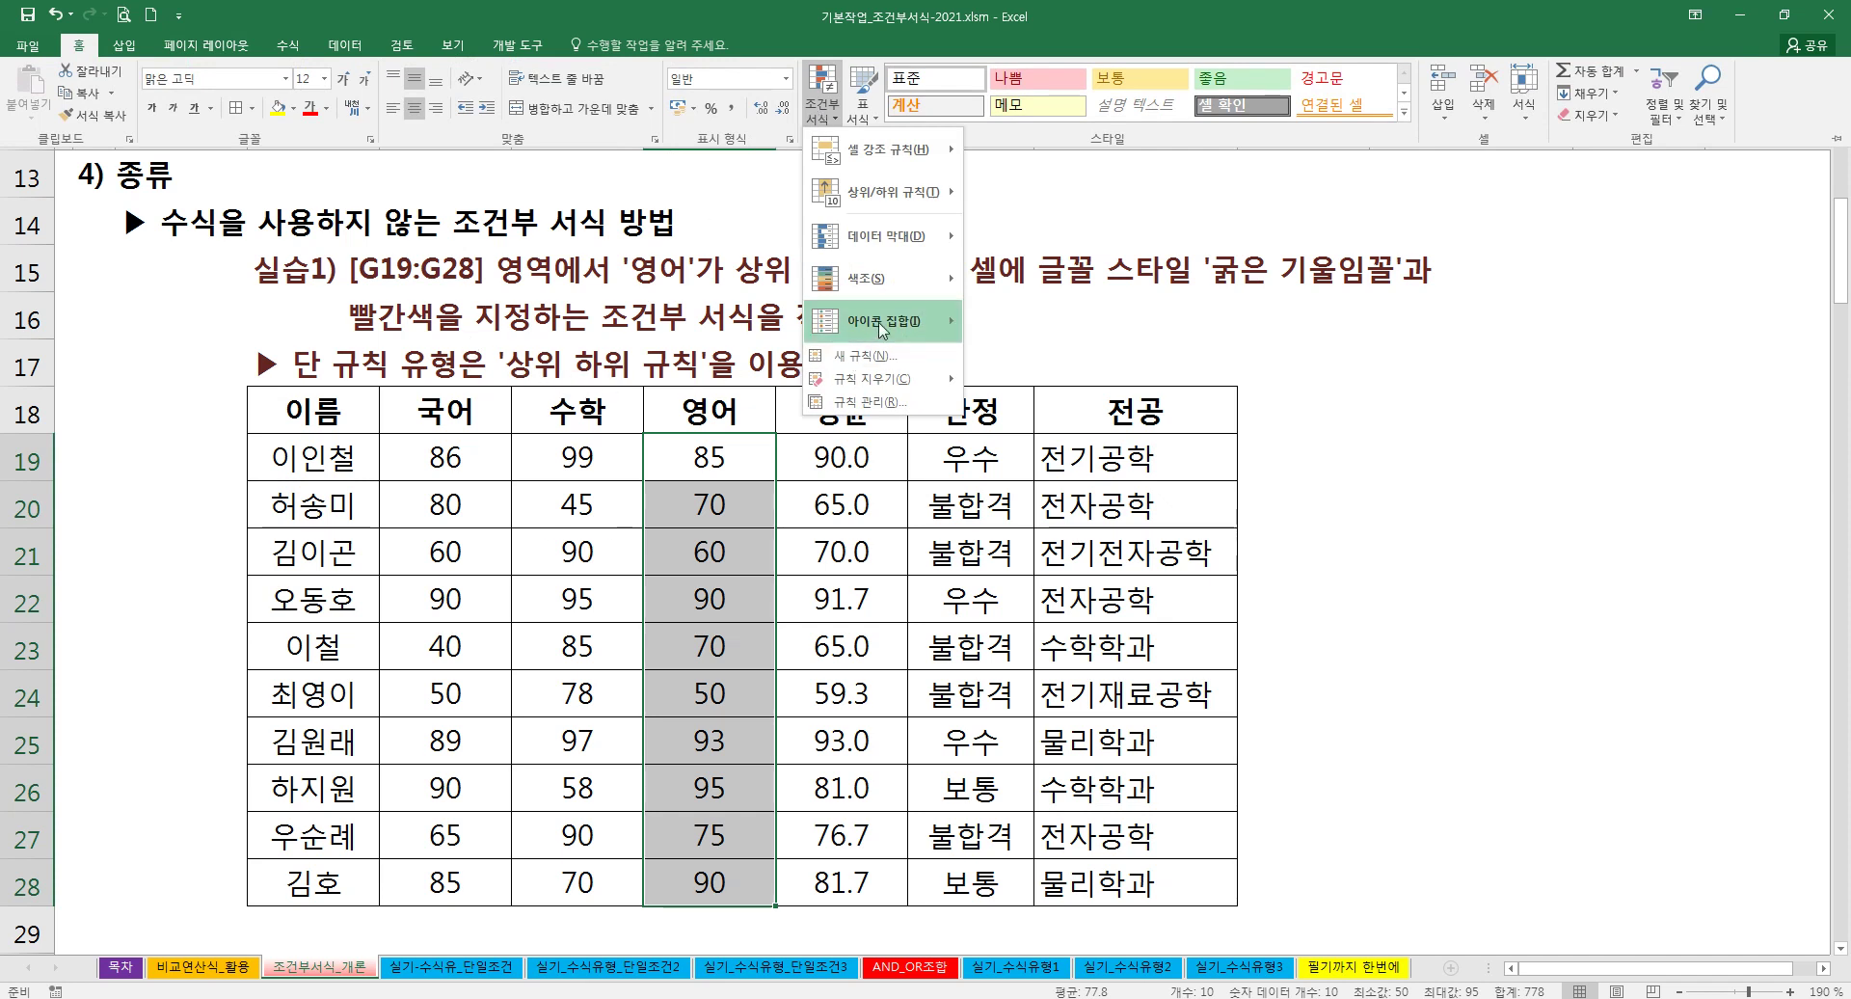
{"action": "mouse_move", "coordinate": [899, 199]}
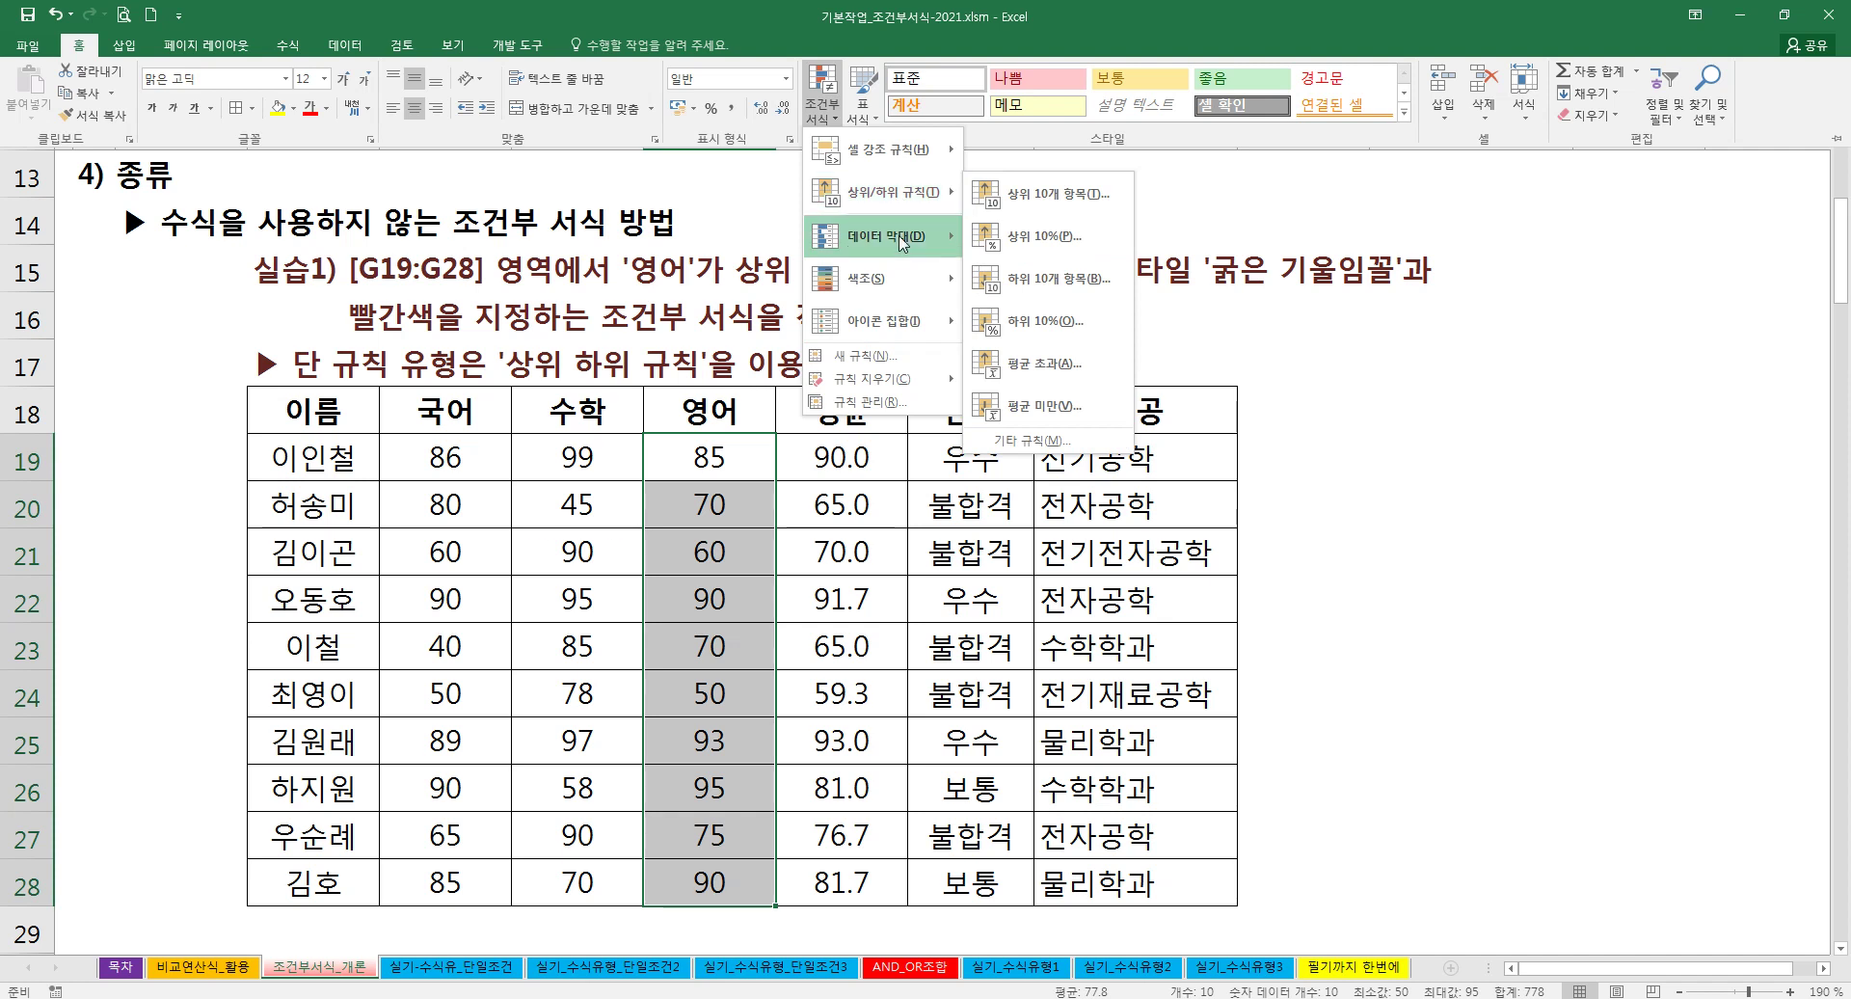
{"action": "left_click", "coordinate": [940, 521]}
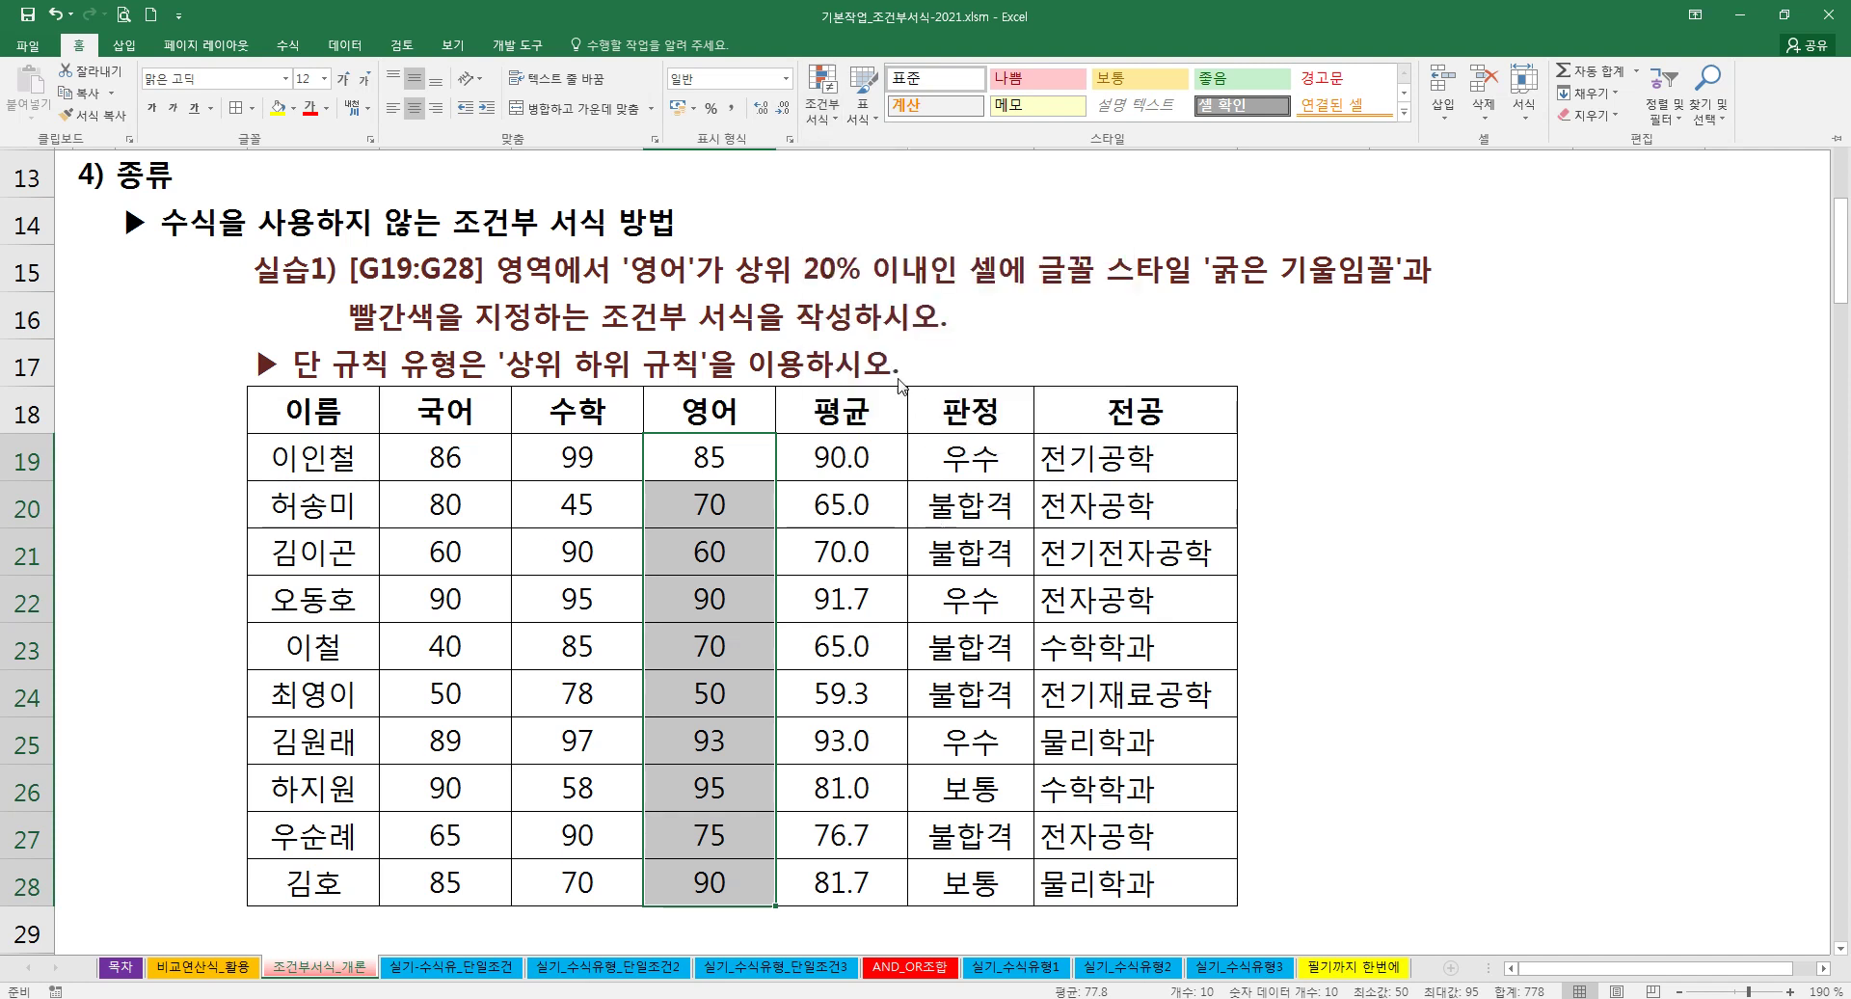
Step: Start a top 10% conditional formatting rule on the selected 영어 scores and set its percentage to 20
{"action": "left_click", "coordinate": [821, 94]}
{"action": "mouse_move", "coordinate": [906, 296]}
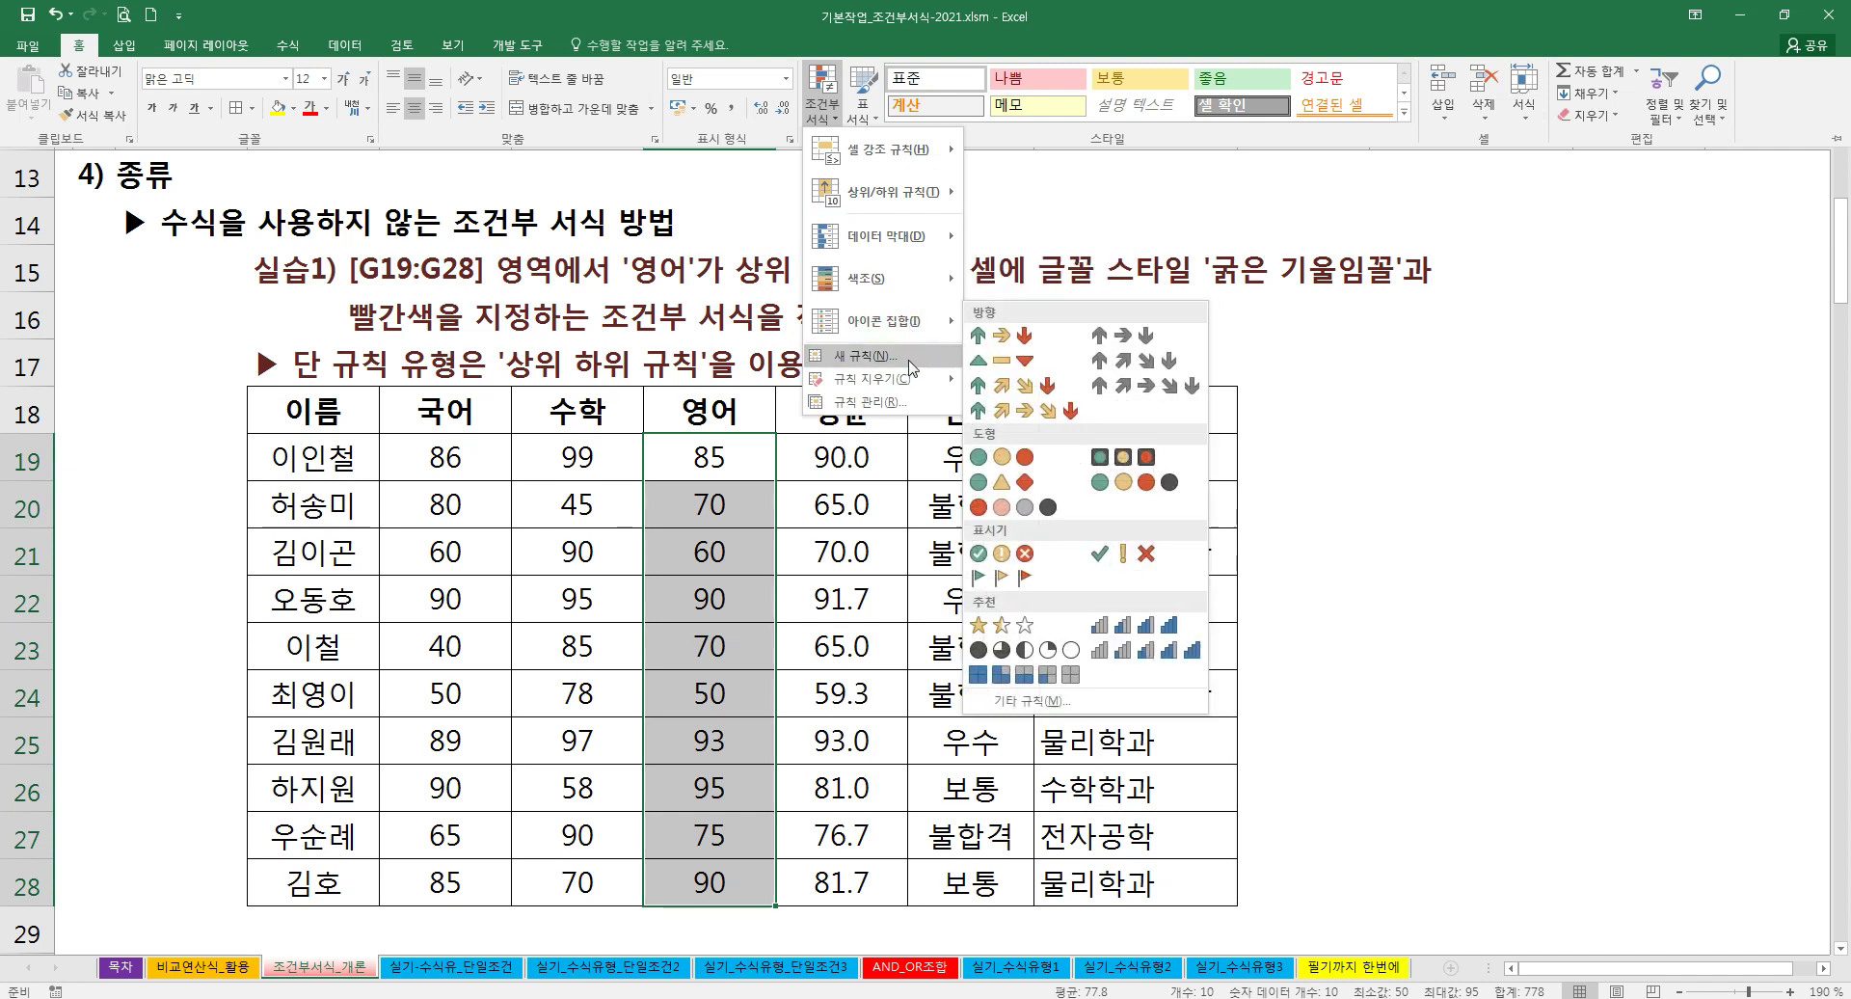
{"action": "mouse_move", "coordinate": [930, 200]}
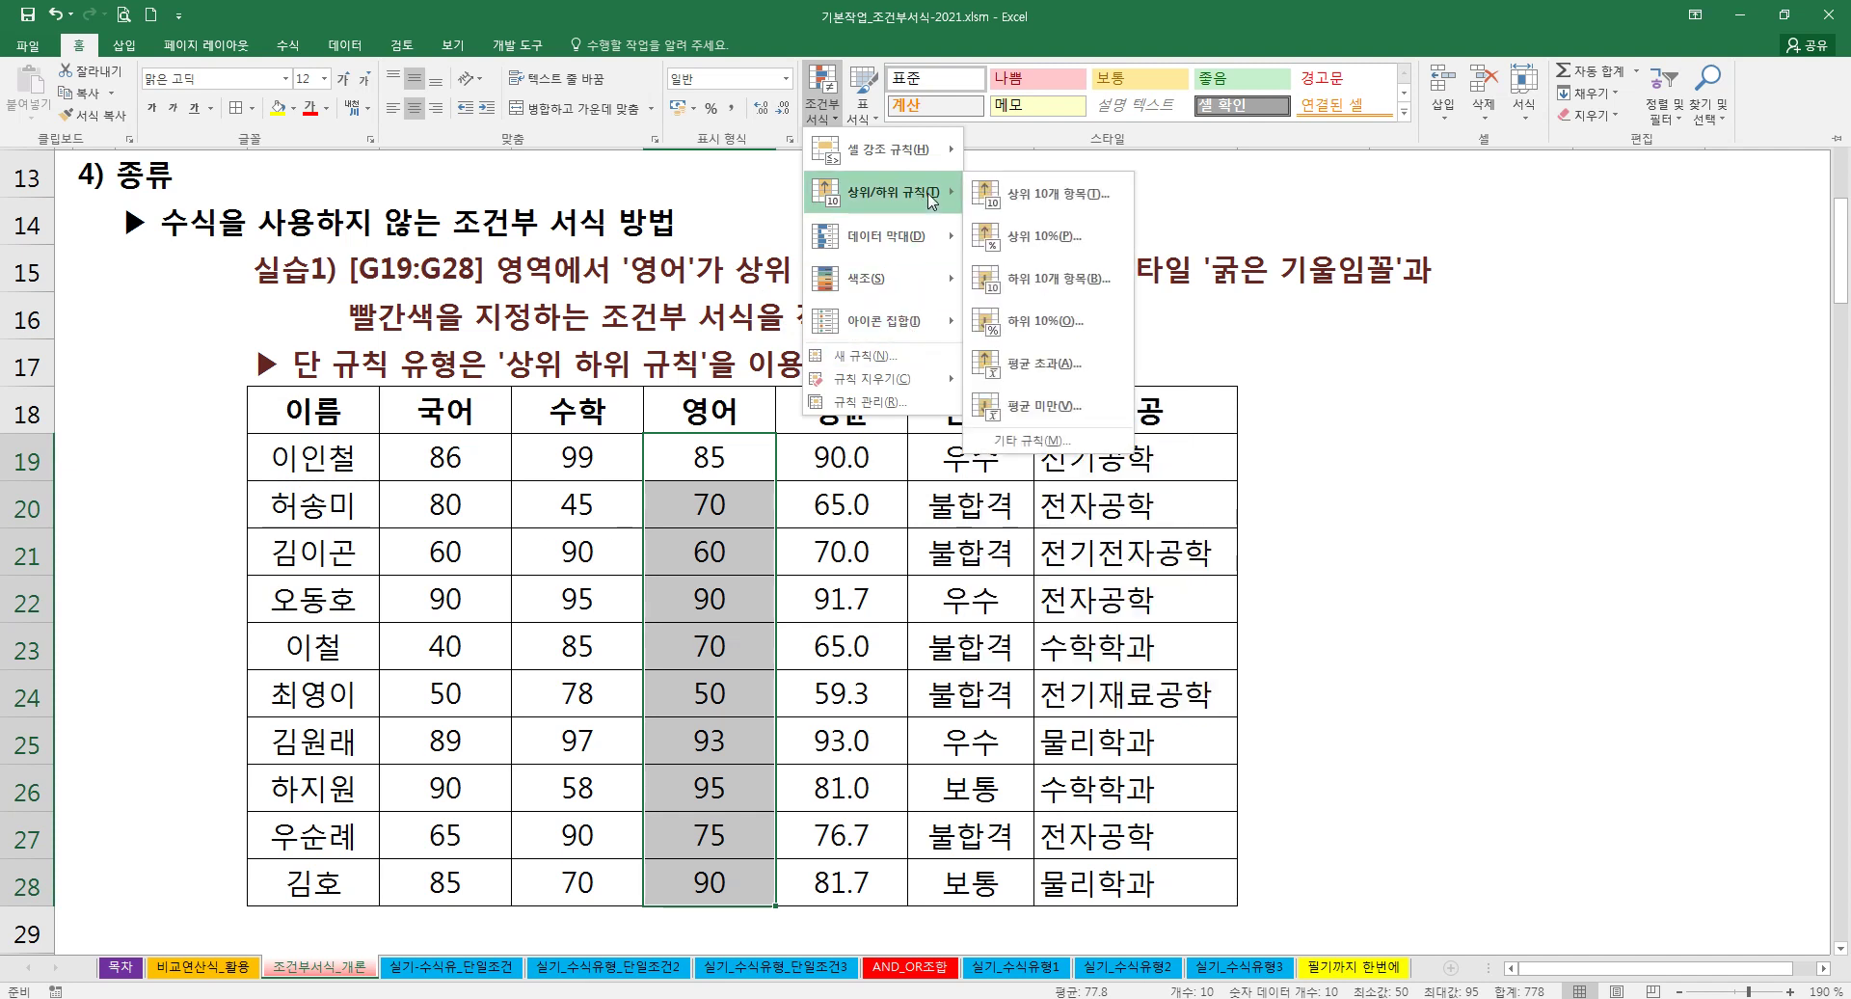
{"action": "left_click", "coordinate": [1050, 238]}
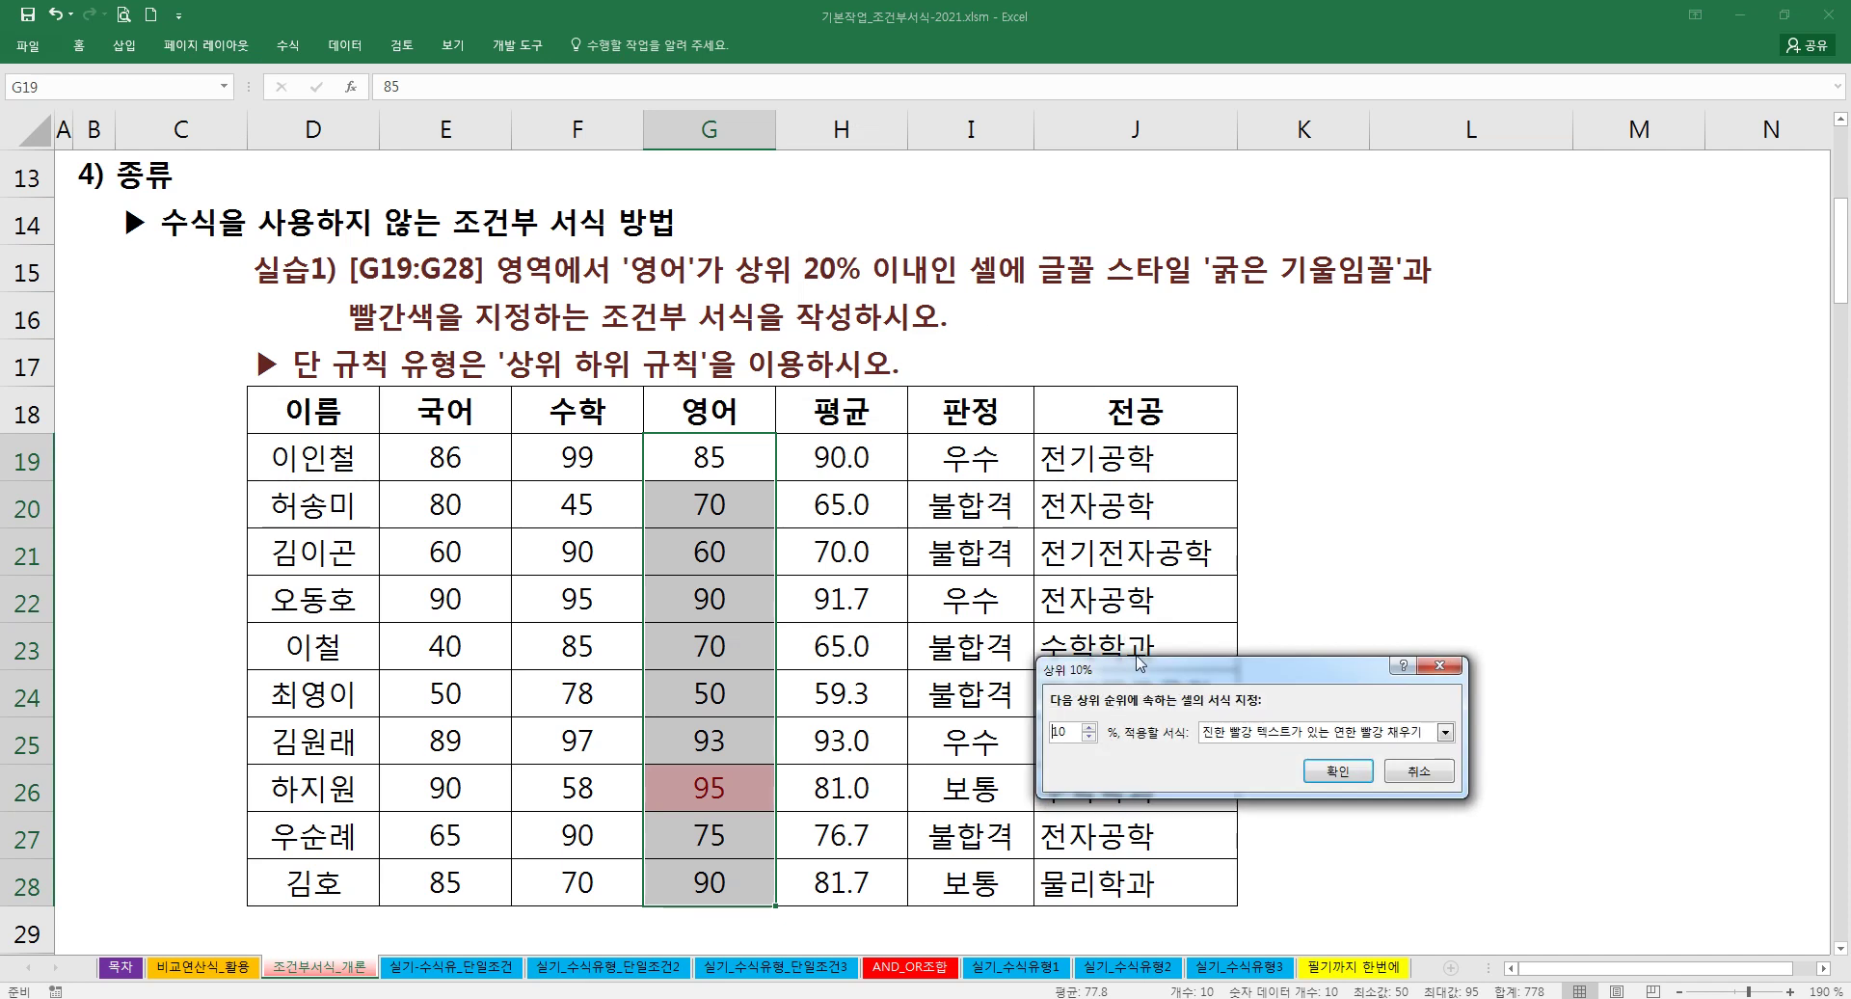
{"action": "left_click_drag", "start_coordinate": [1136, 675], "coordinate": [1047, 470]}
{"action": "left_click_drag", "start_coordinate": [991, 534], "coordinate": [900, 533]}
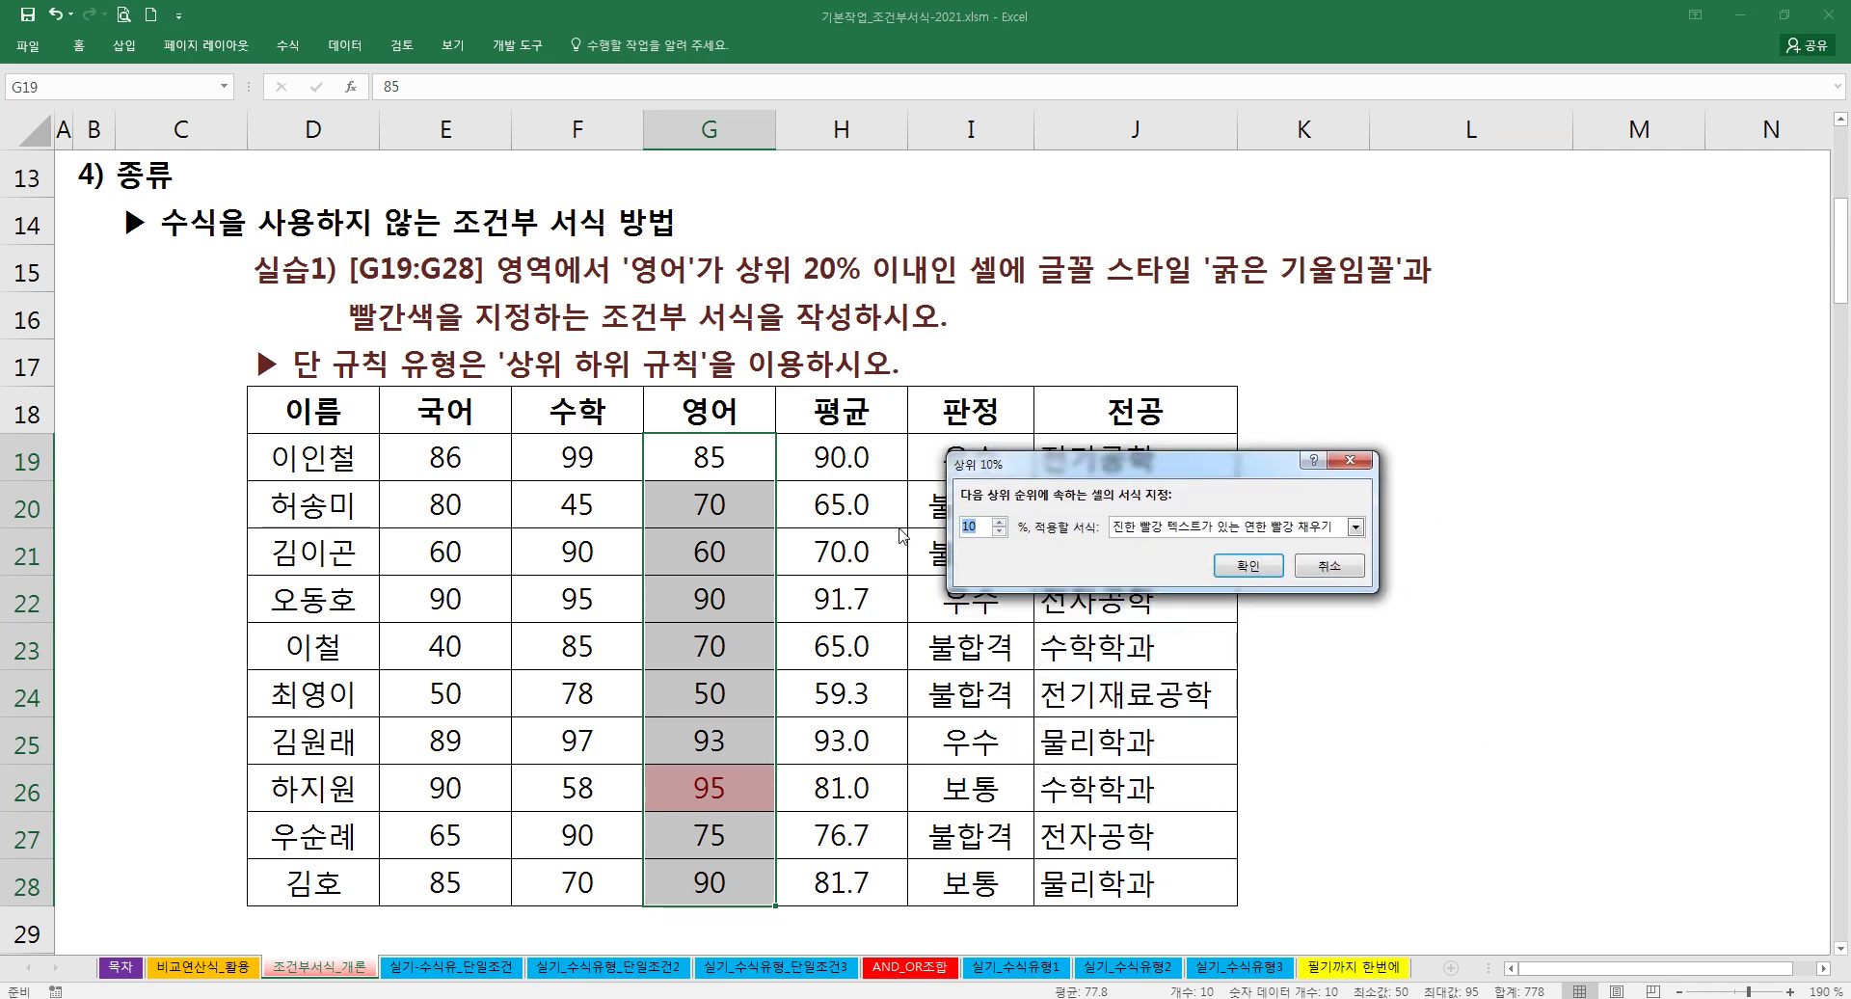
{"action": "type", "text": "20"}
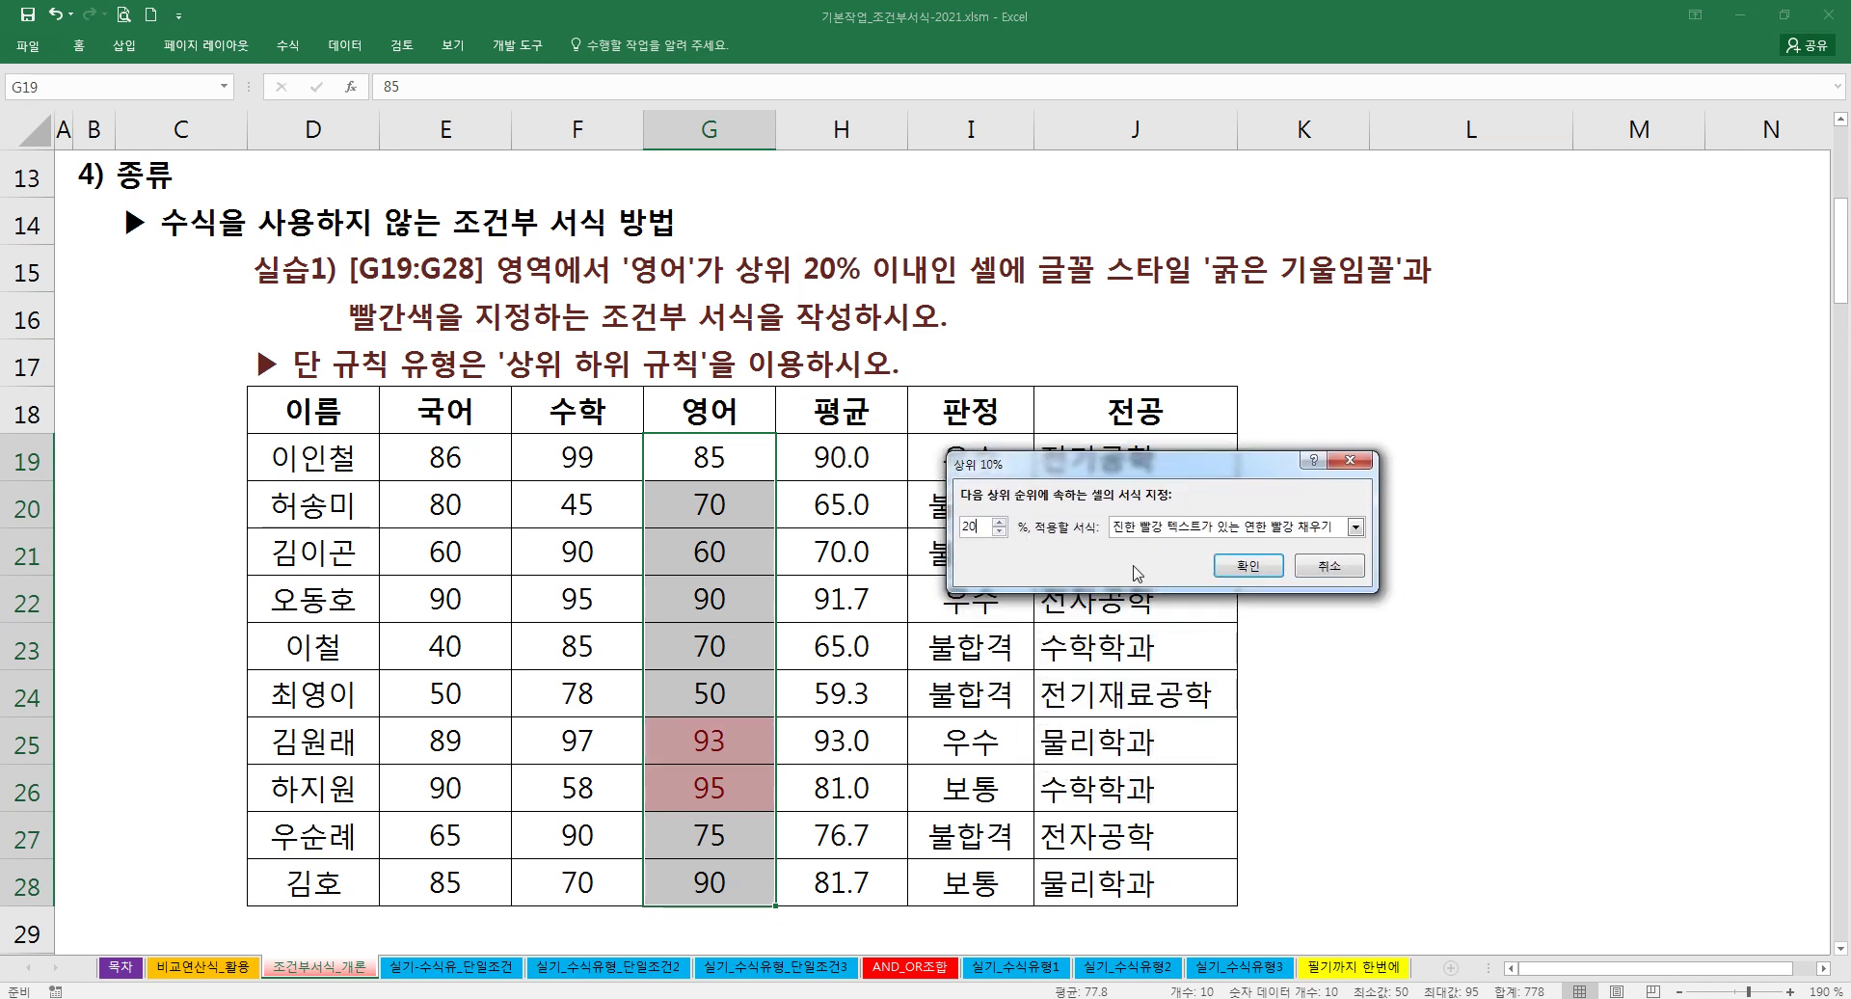
Step: Define a custom format for the rule with font style 굵은 기울임꼴 and the standard red font color
{"action": "left_click", "coordinate": [1184, 536]}
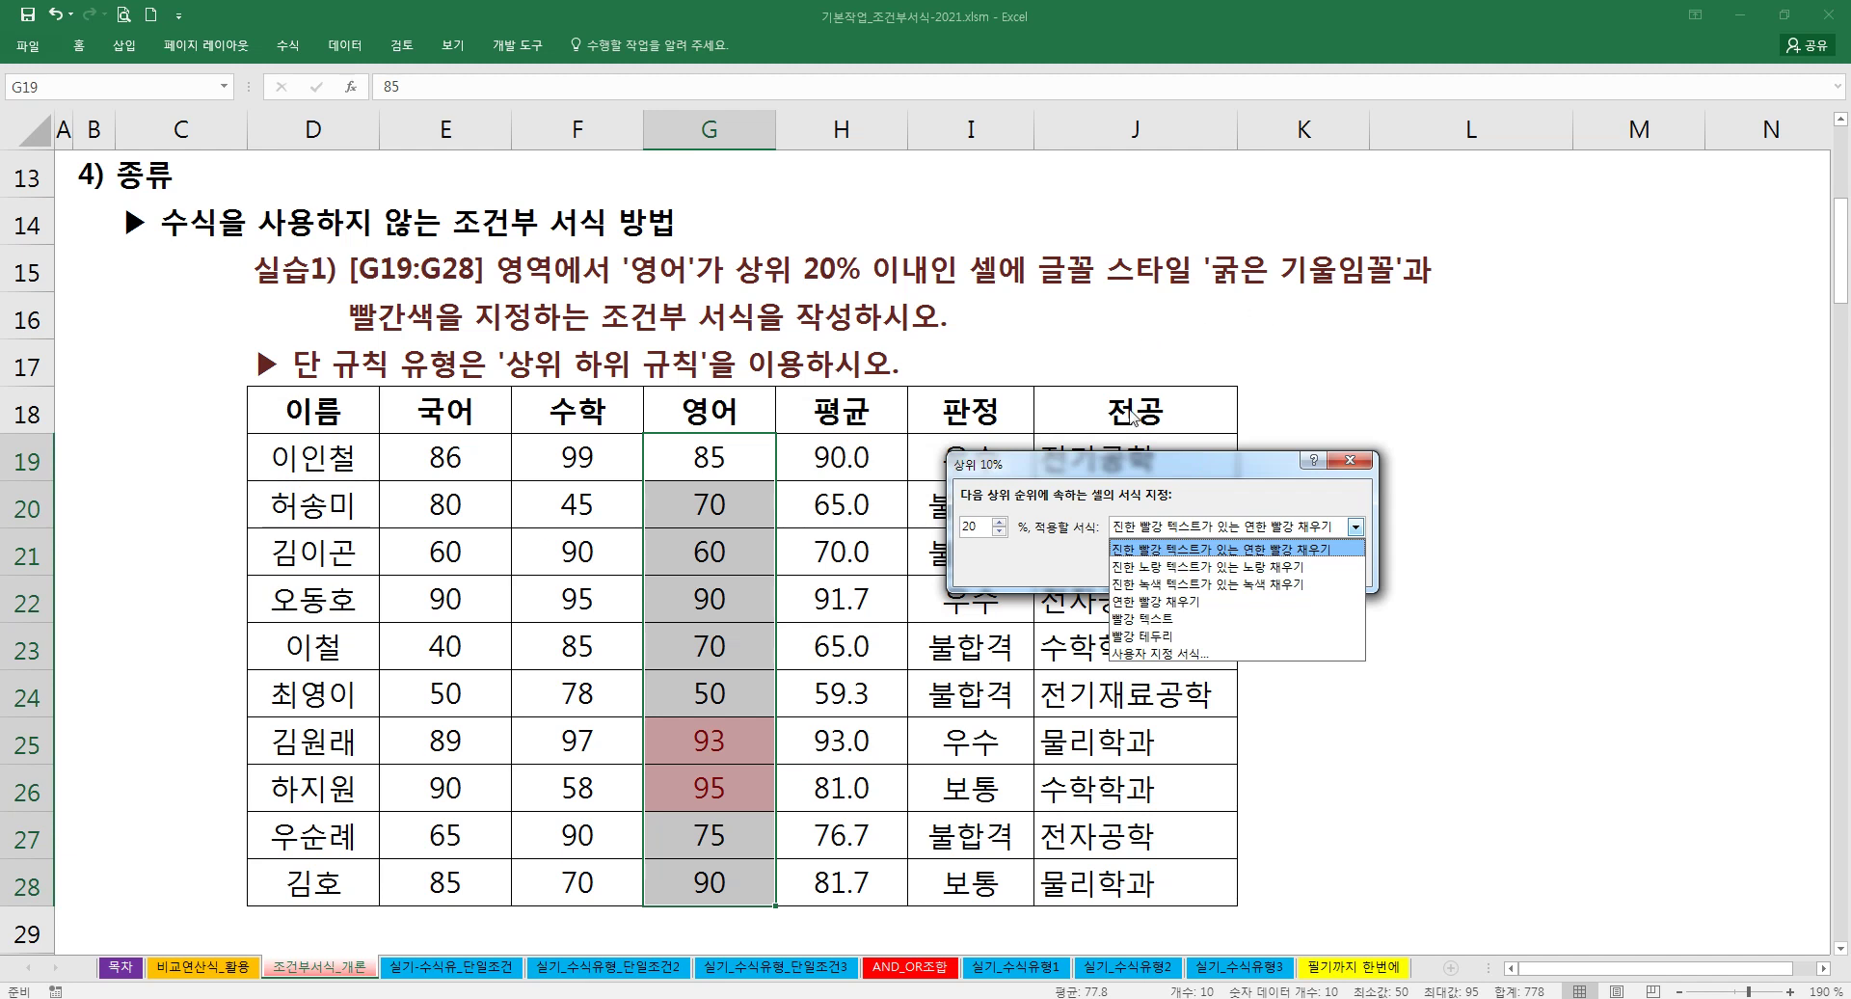
{"action": "left_click", "coordinate": [1172, 654]}
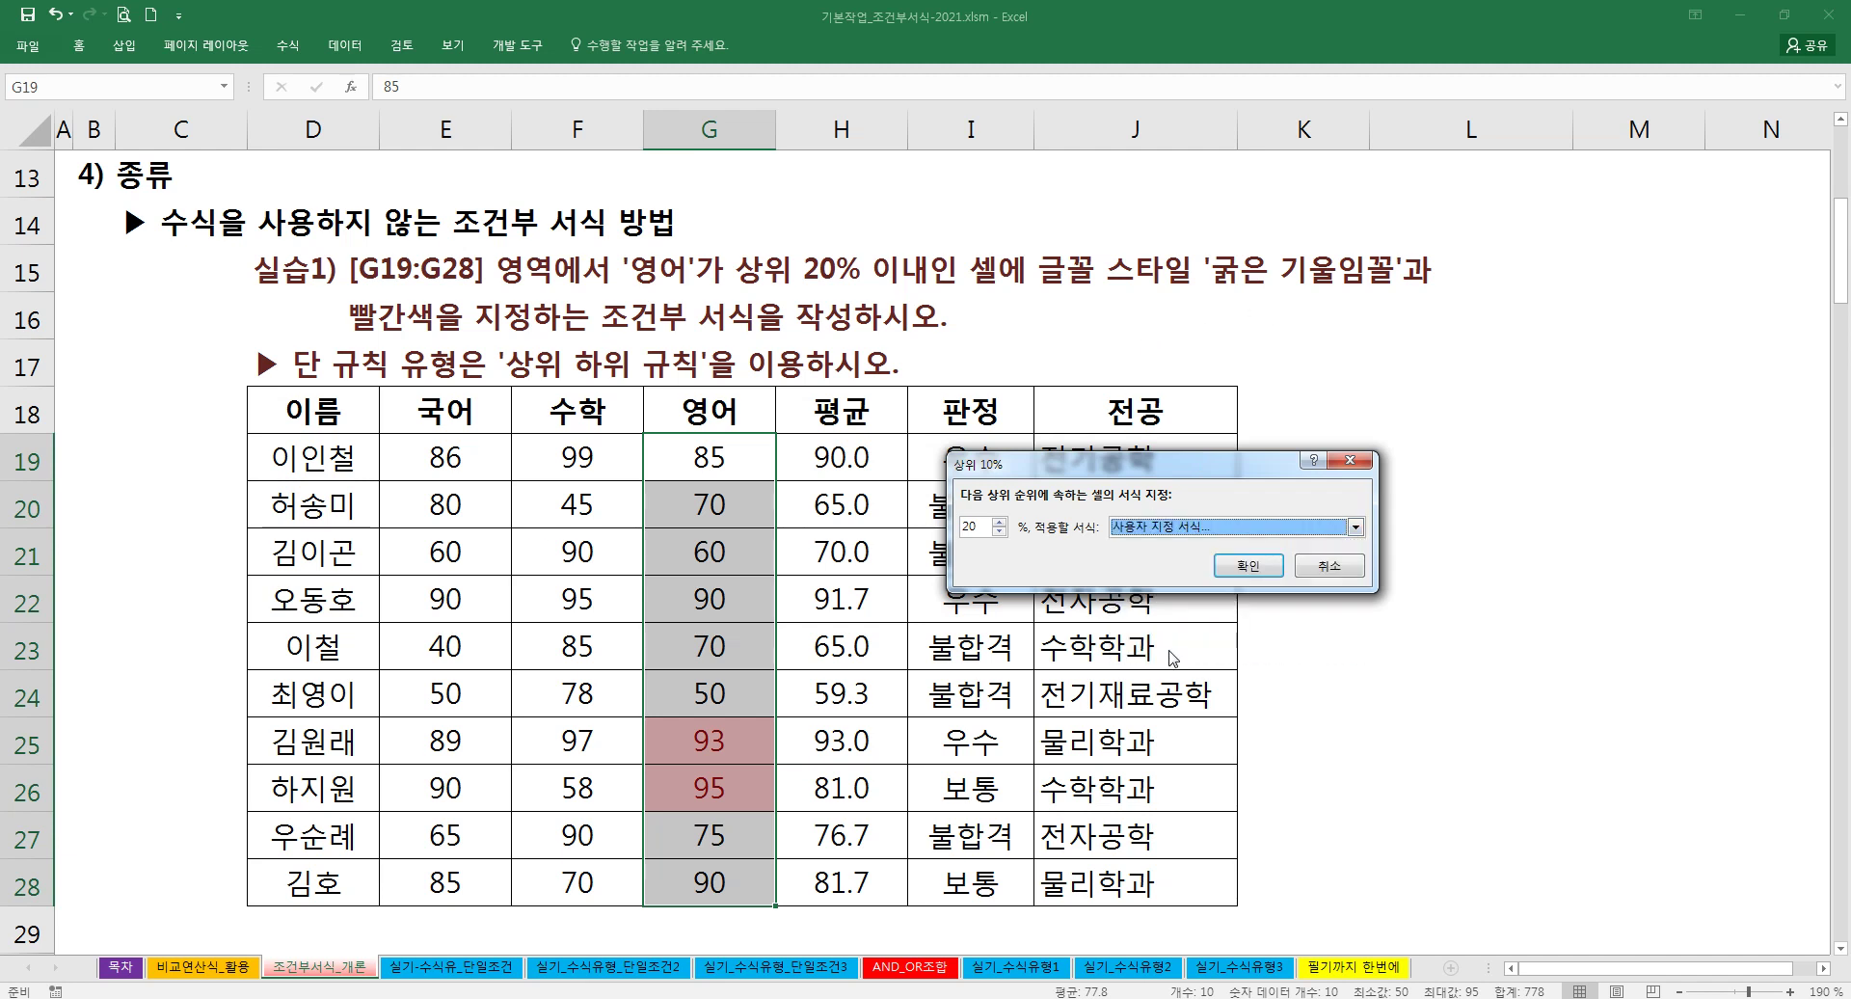
{"action": "left_click_drag", "start_coordinate": [1232, 459], "coordinate": [1124, 367]}
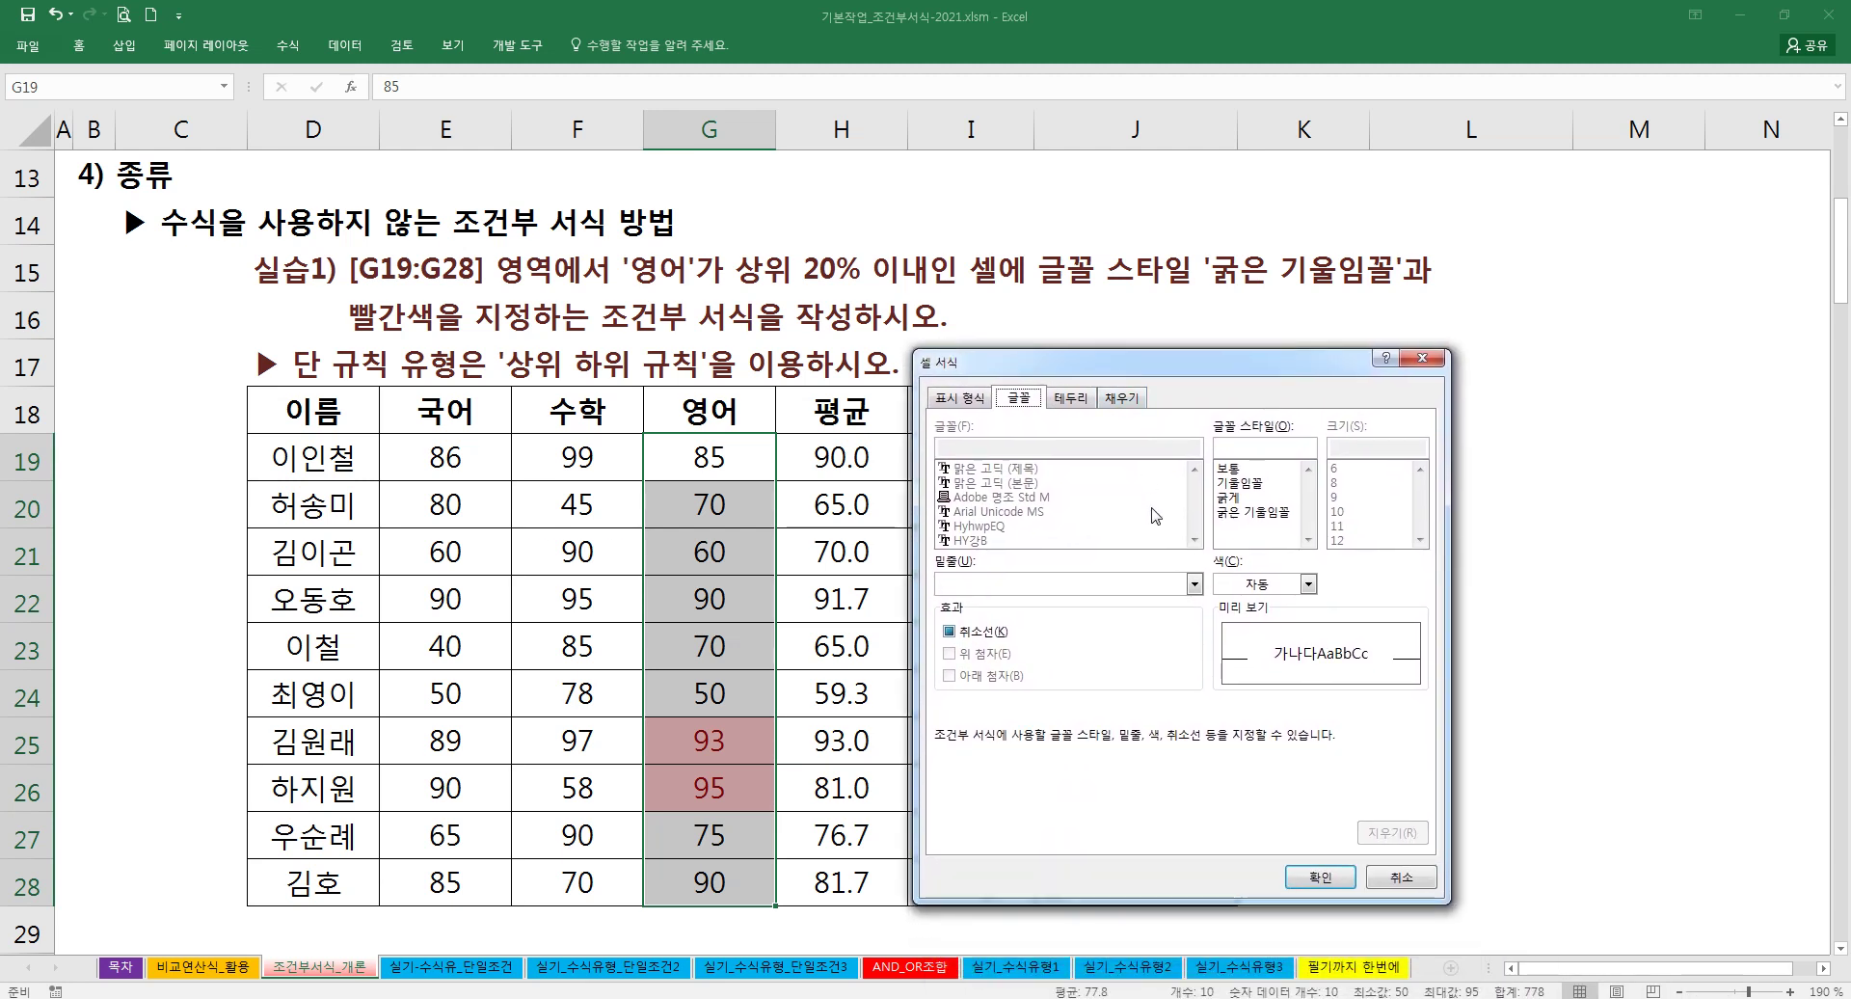
{"action": "left_click", "coordinate": [1246, 519]}
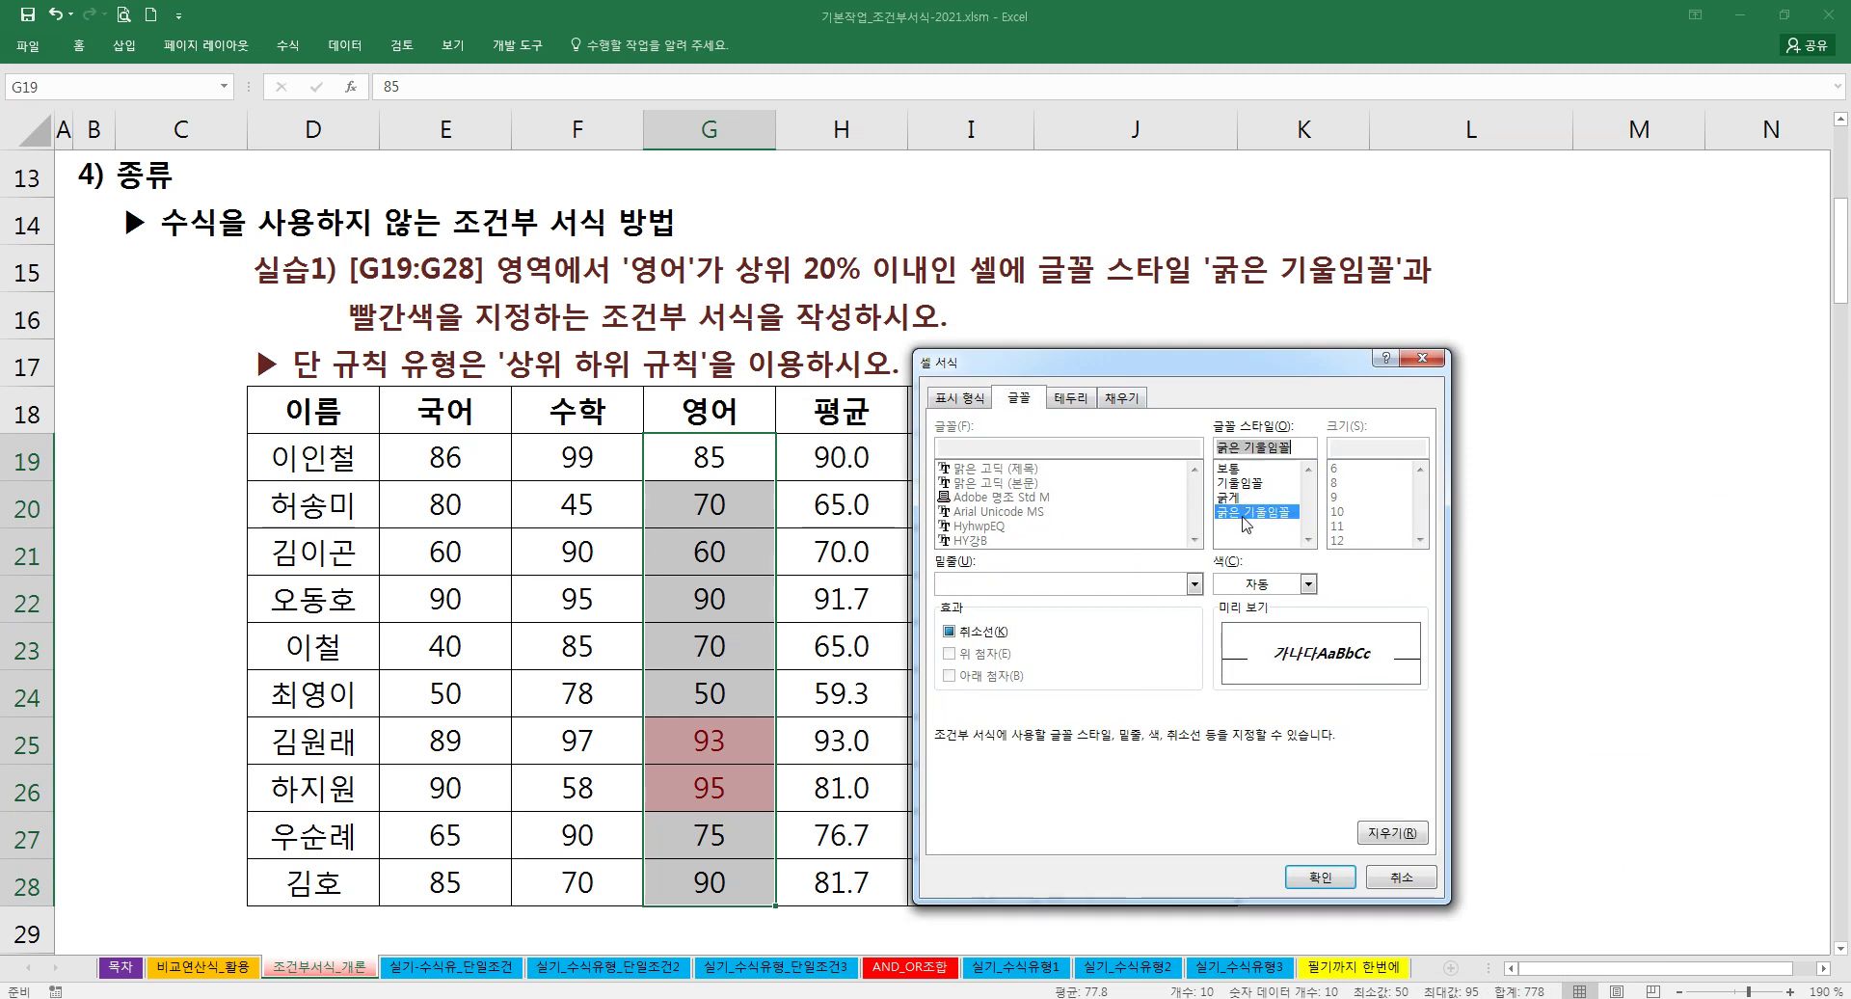
{"action": "left_click", "coordinate": [1263, 584]}
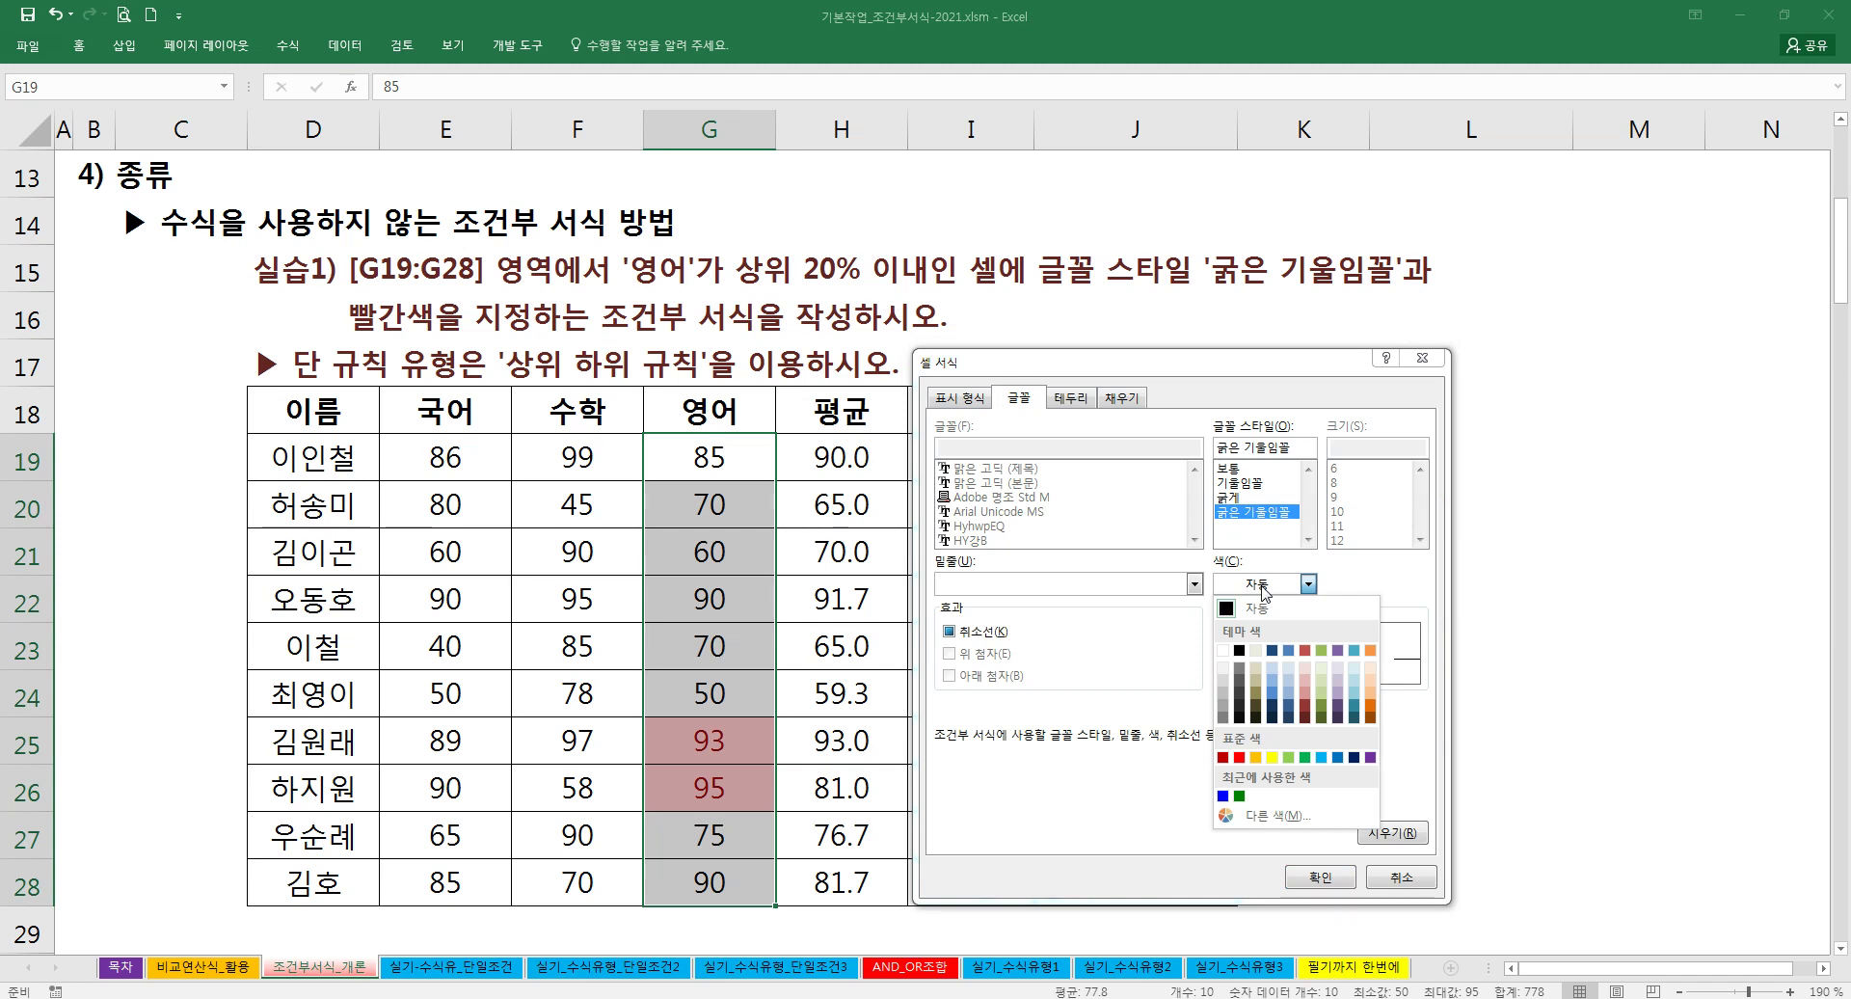
{"action": "left_click", "coordinate": [1240, 757]}
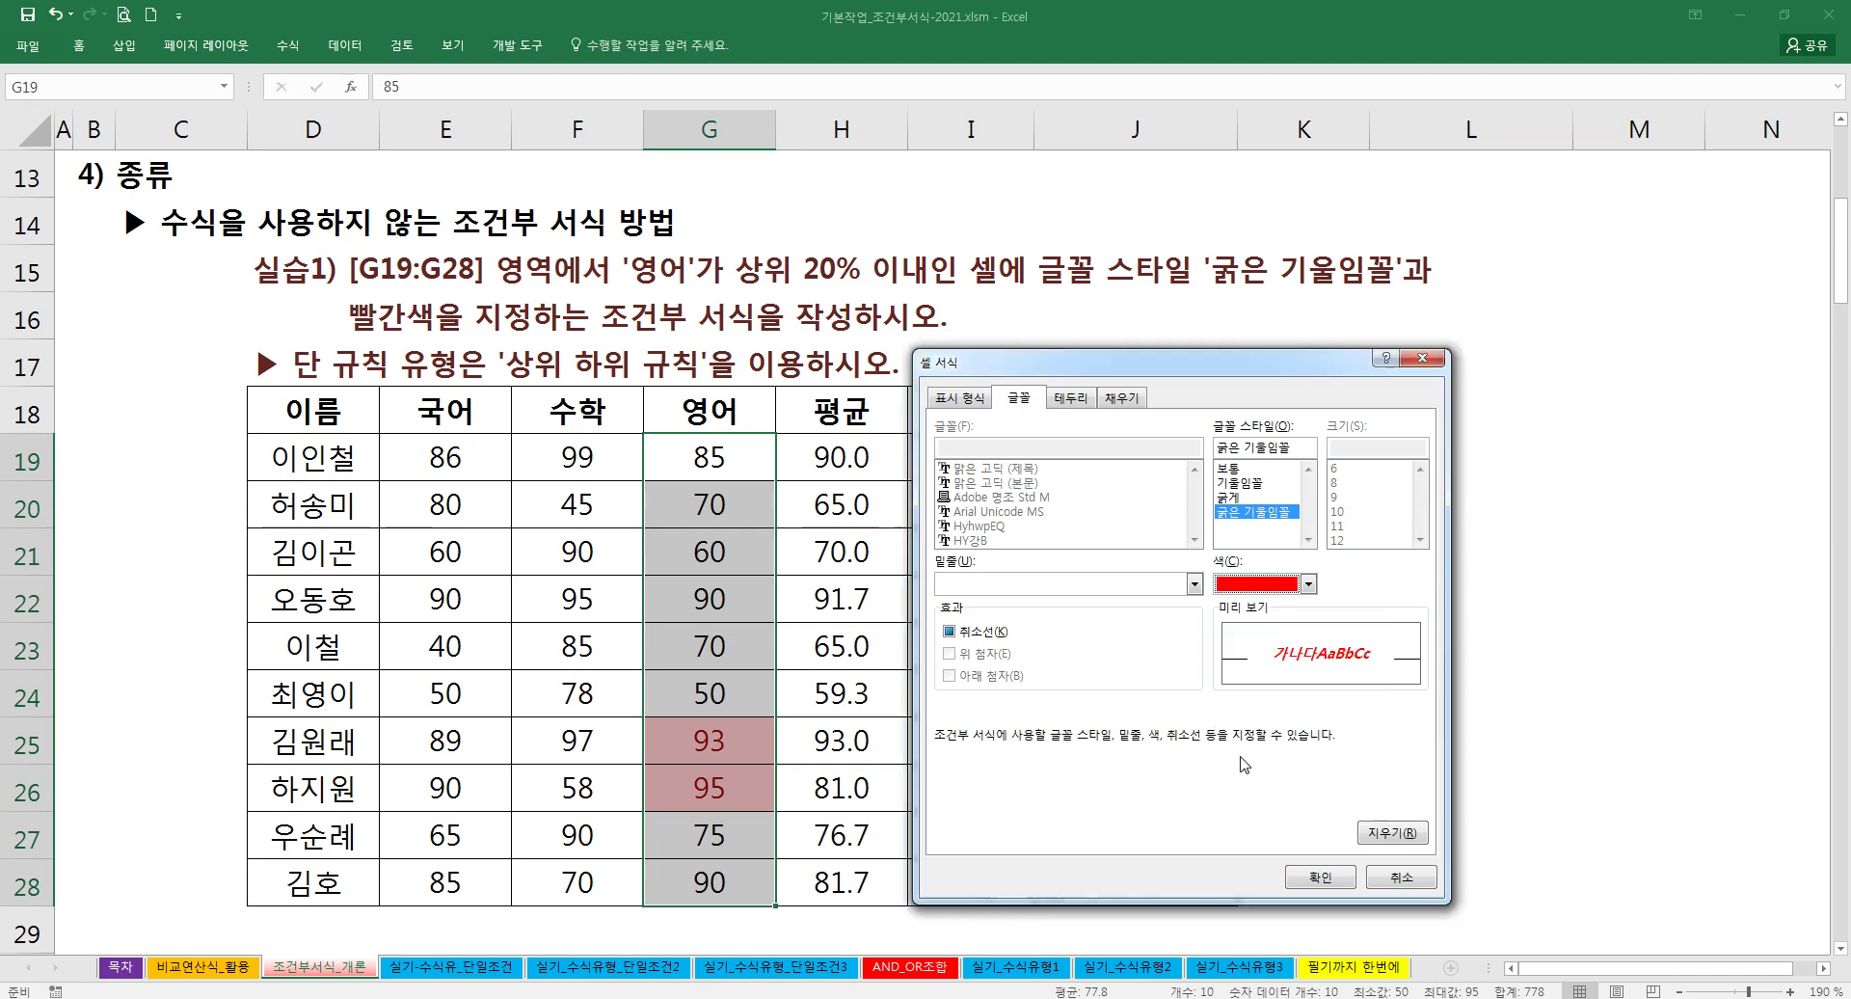
{"action": "left_click", "coordinate": [1309, 877]}
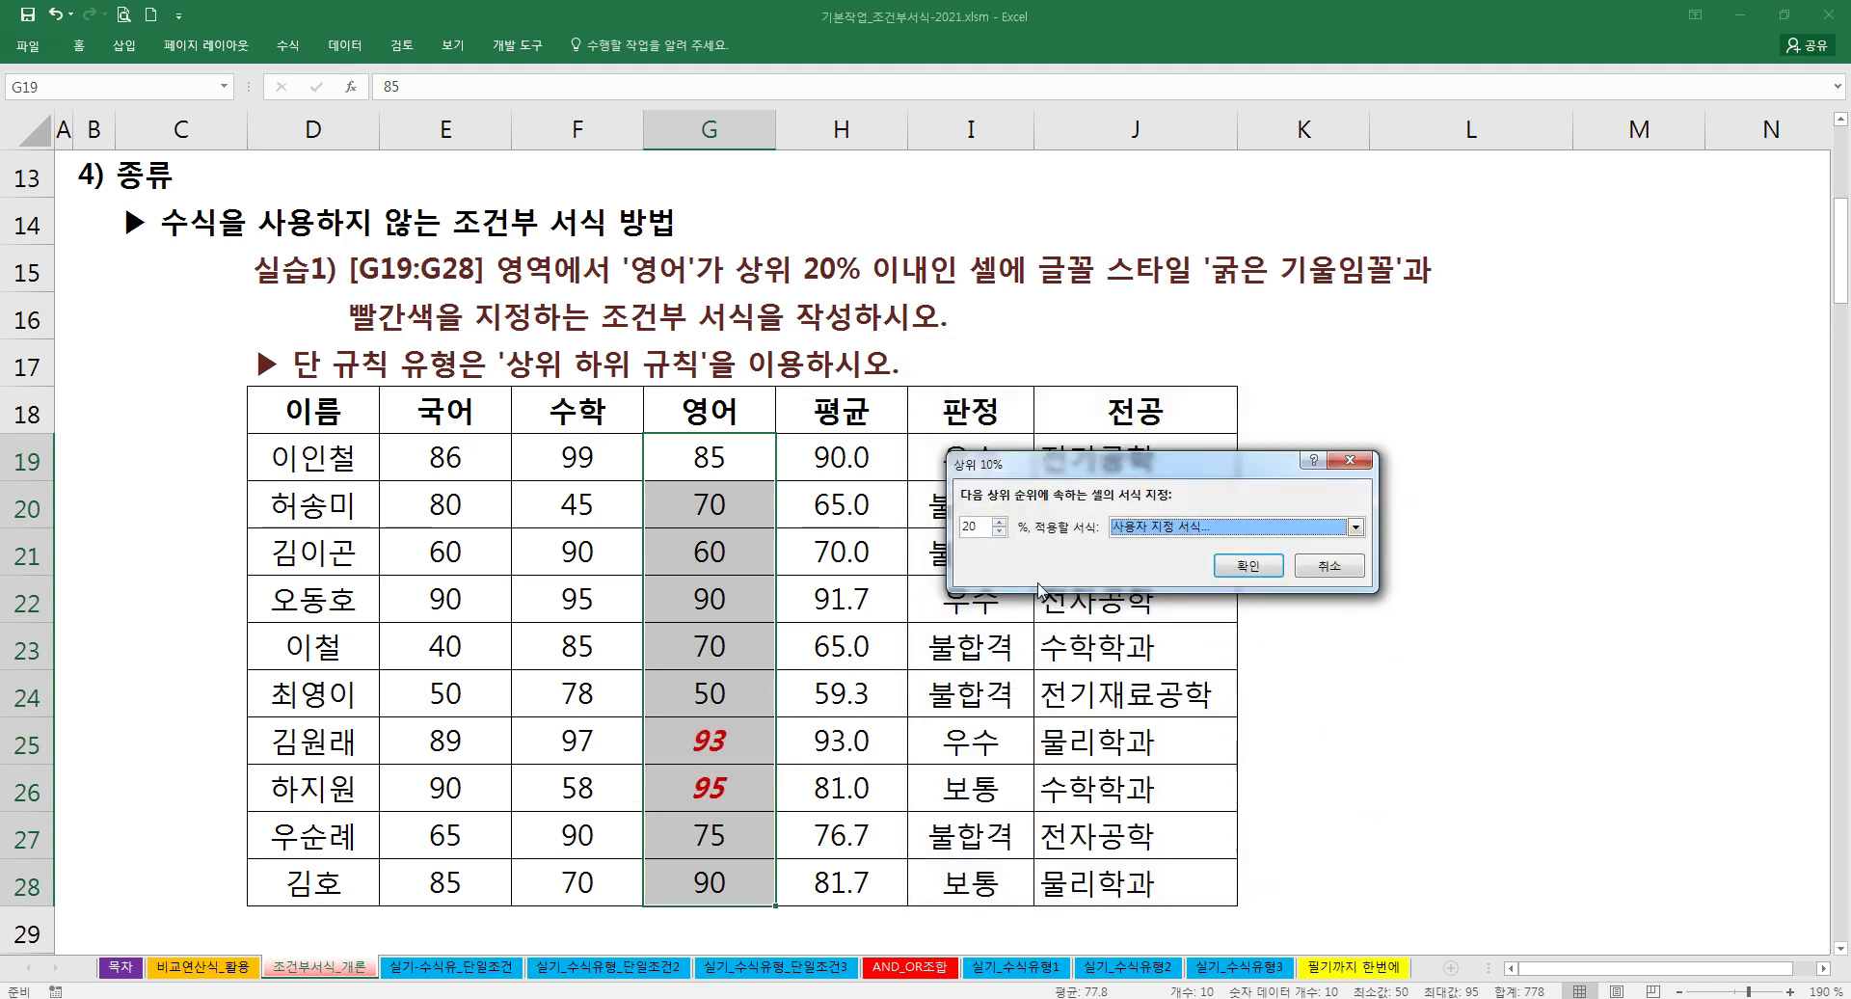
{"action": "left_click", "coordinate": [1190, 526]}
{"action": "left_click", "coordinate": [1167, 654]}
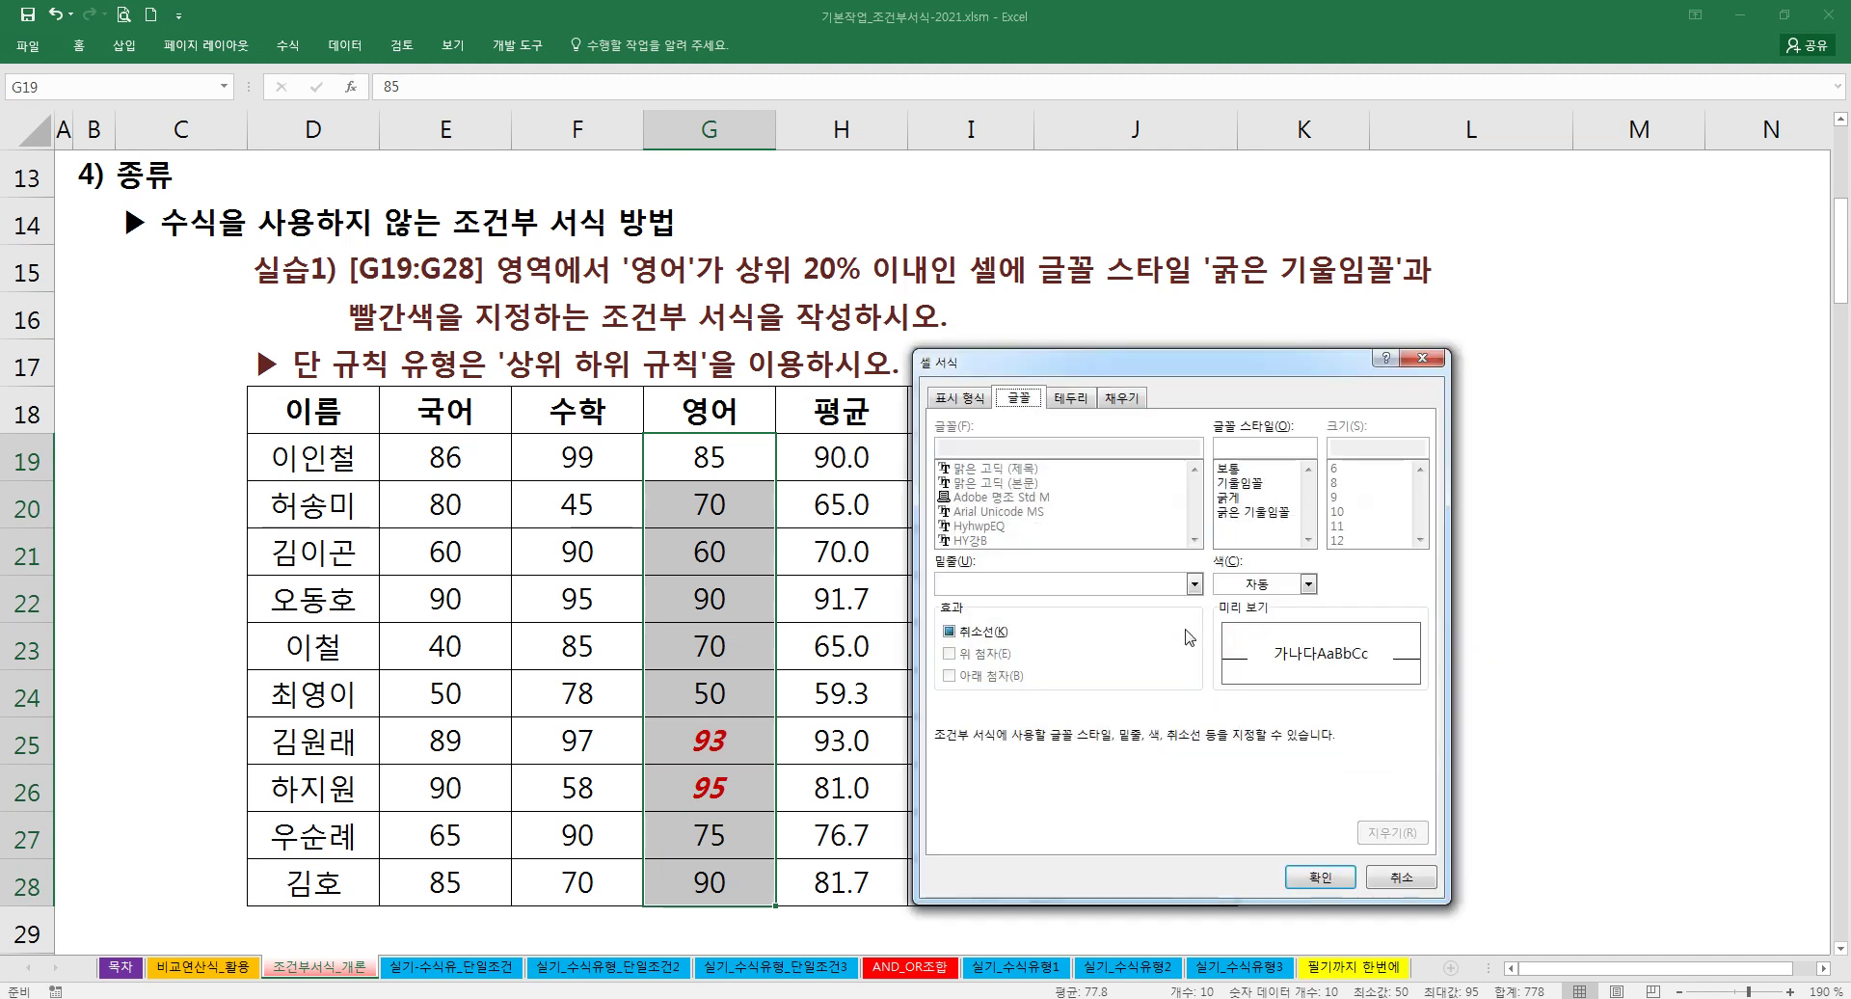
{"action": "left_click", "coordinate": [1403, 877]}
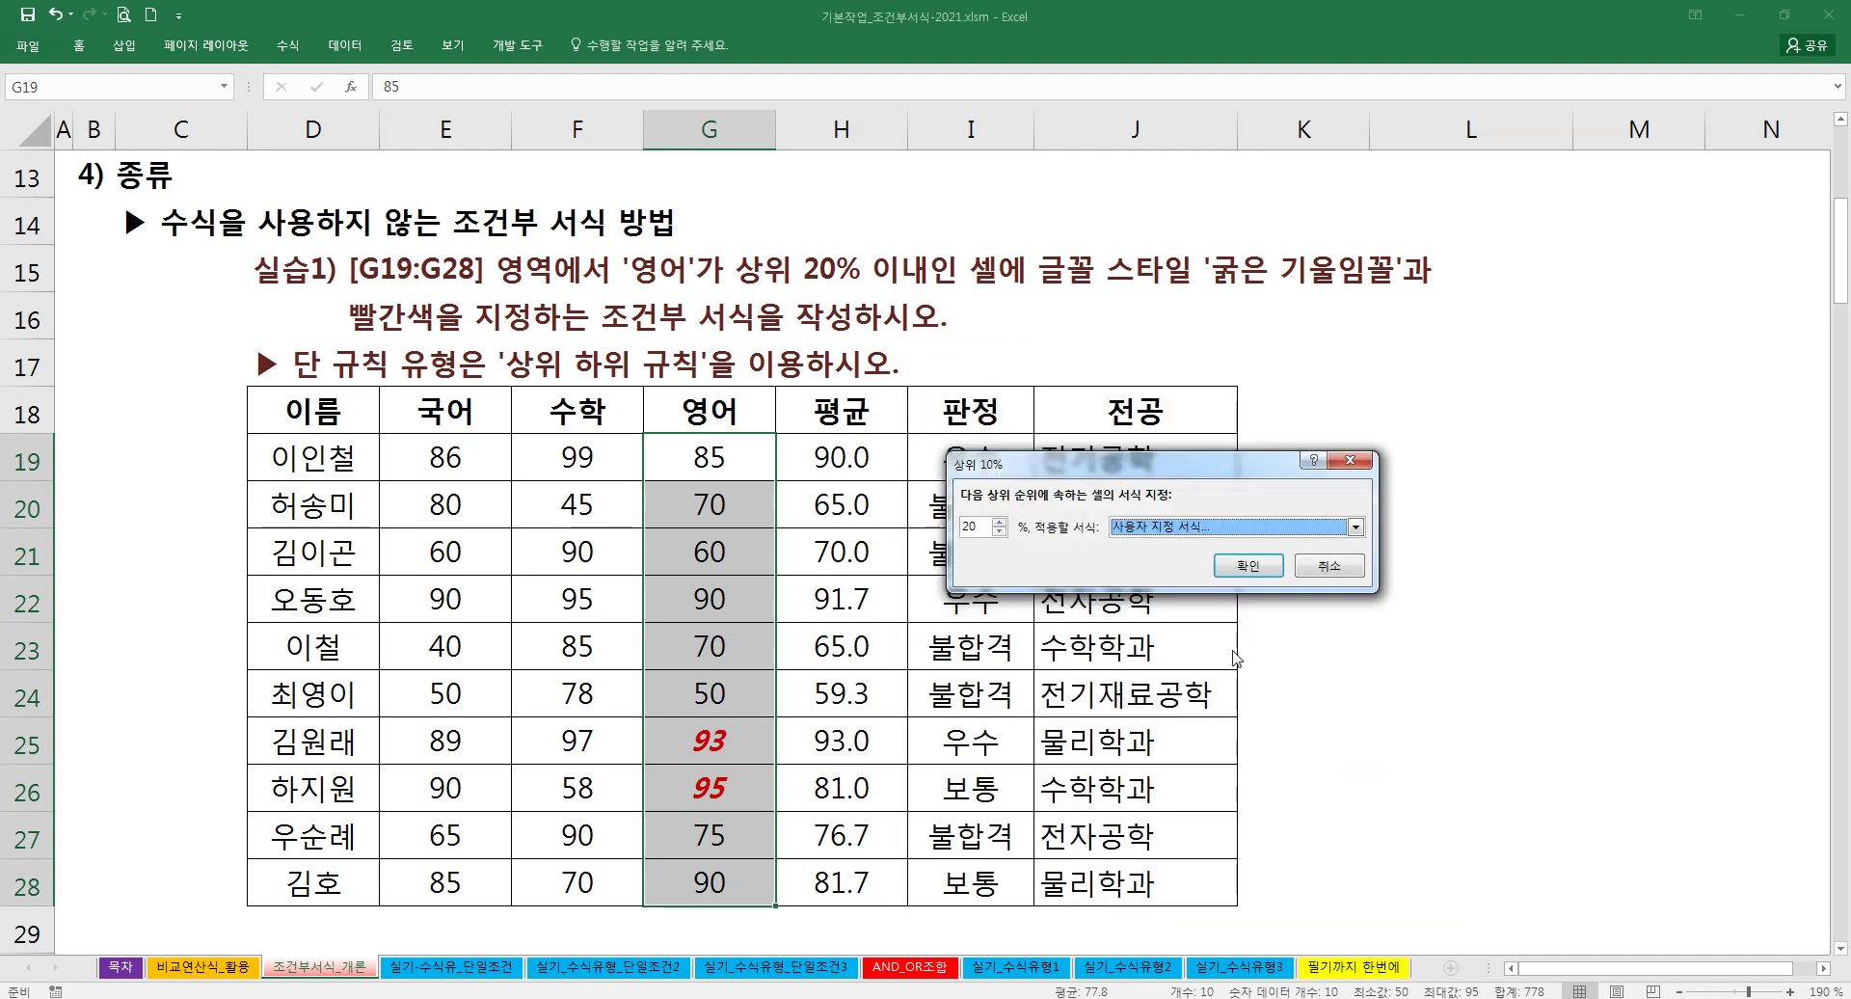
Step: Apply the top 20% rule to the 영어 scores and clear the range selection
{"action": "left_click", "coordinate": [1248, 565]}
{"action": "left_click", "coordinate": [754, 614]}
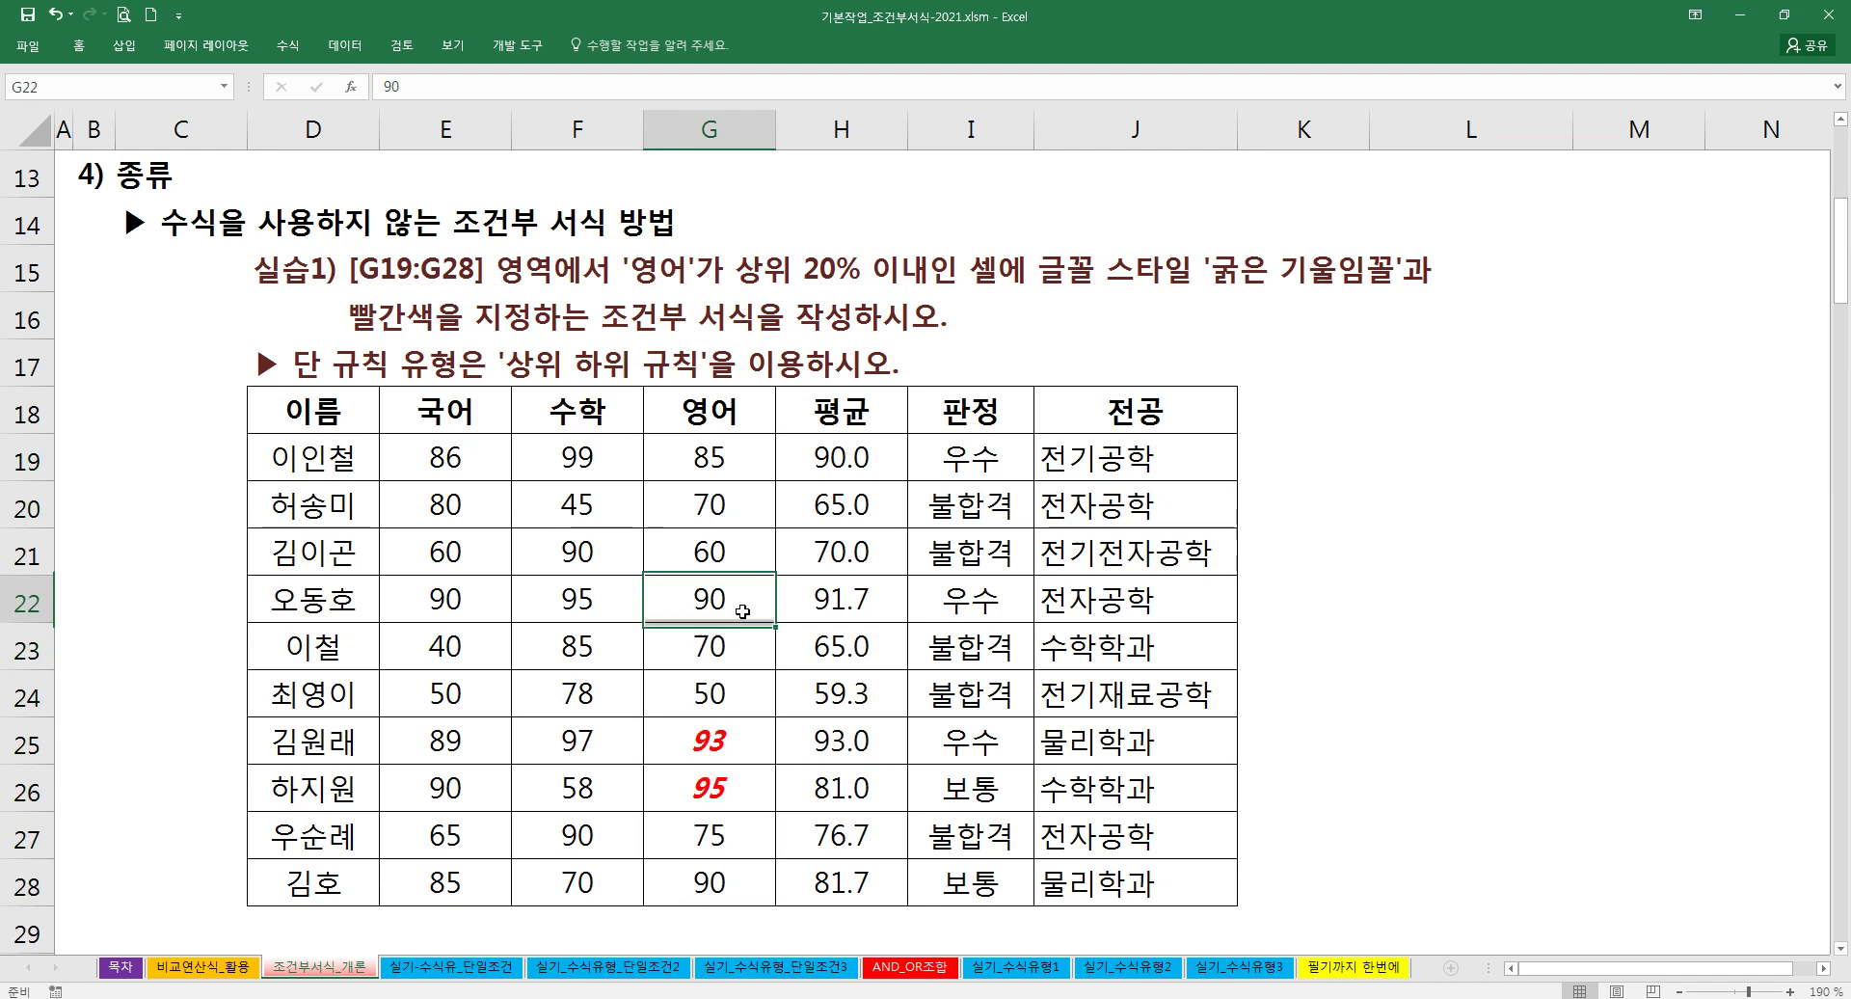
Step: Enter 97 as the 영어 score in G21 to test the top 20% rule, and undo the entry
{"action": "left_click", "coordinate": [725, 552]}
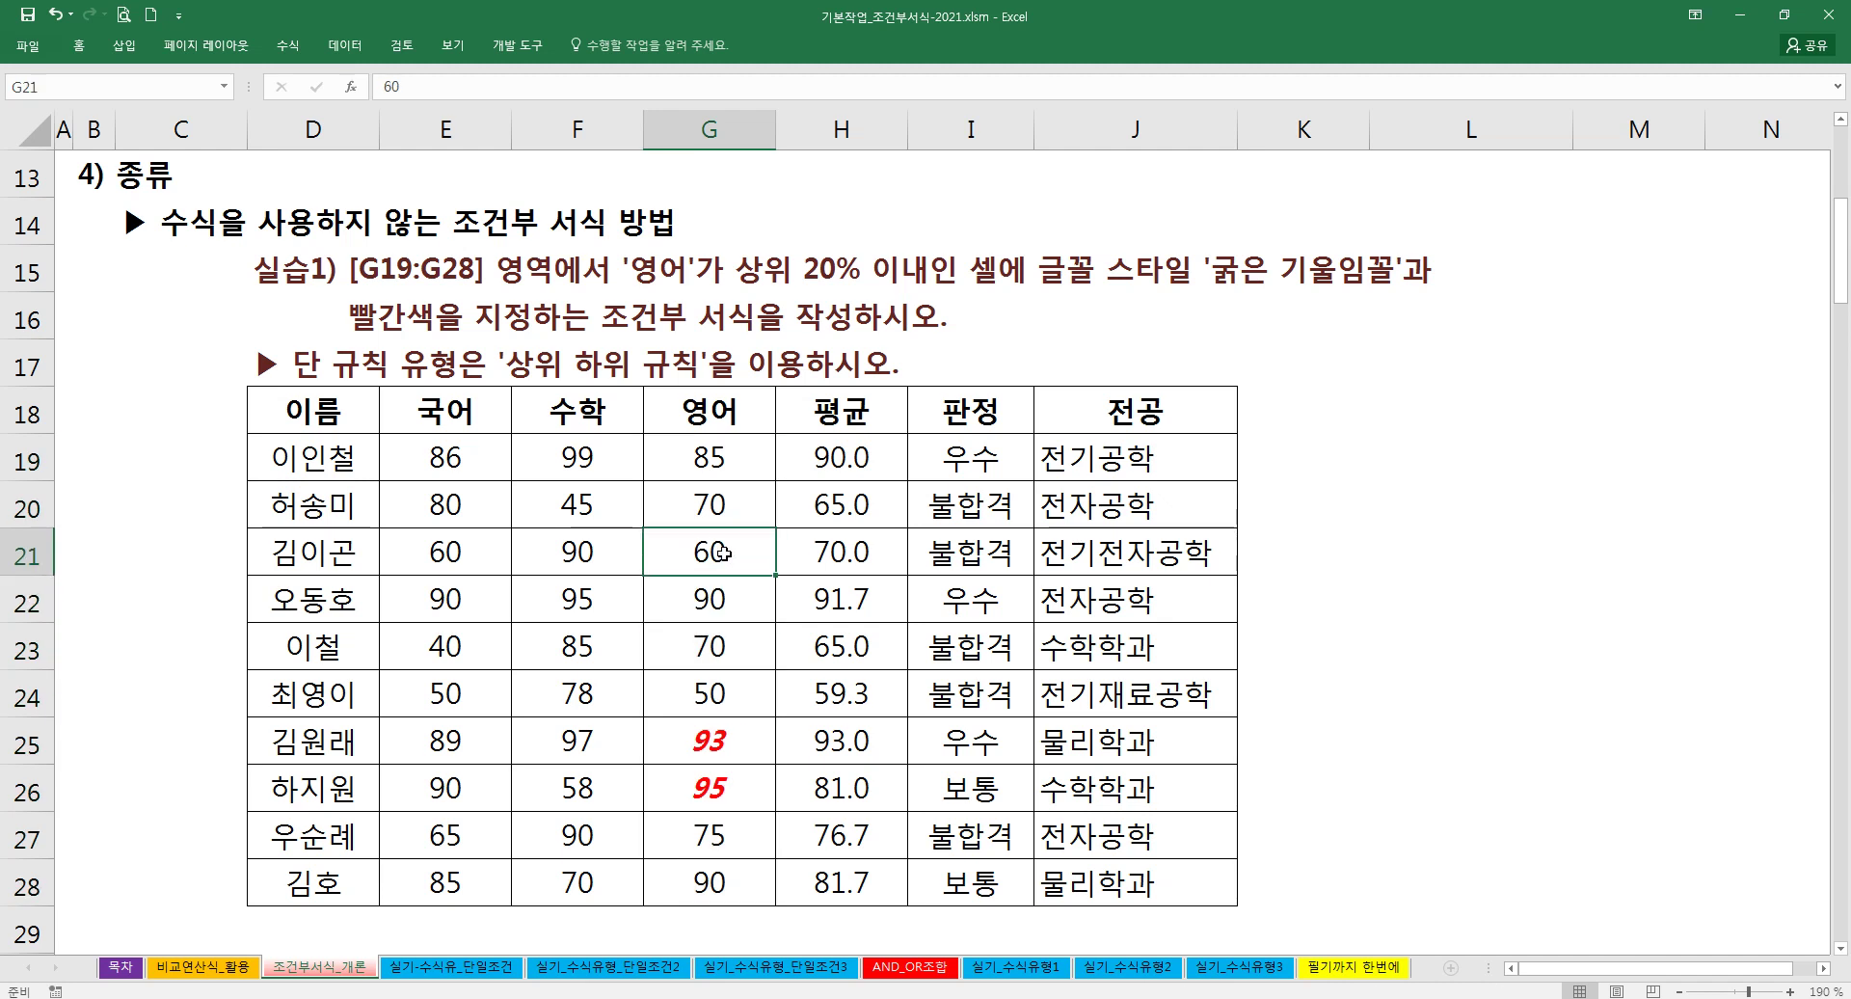
{"action": "type", "text": "97"}
{"action": "key", "text": "Return"}
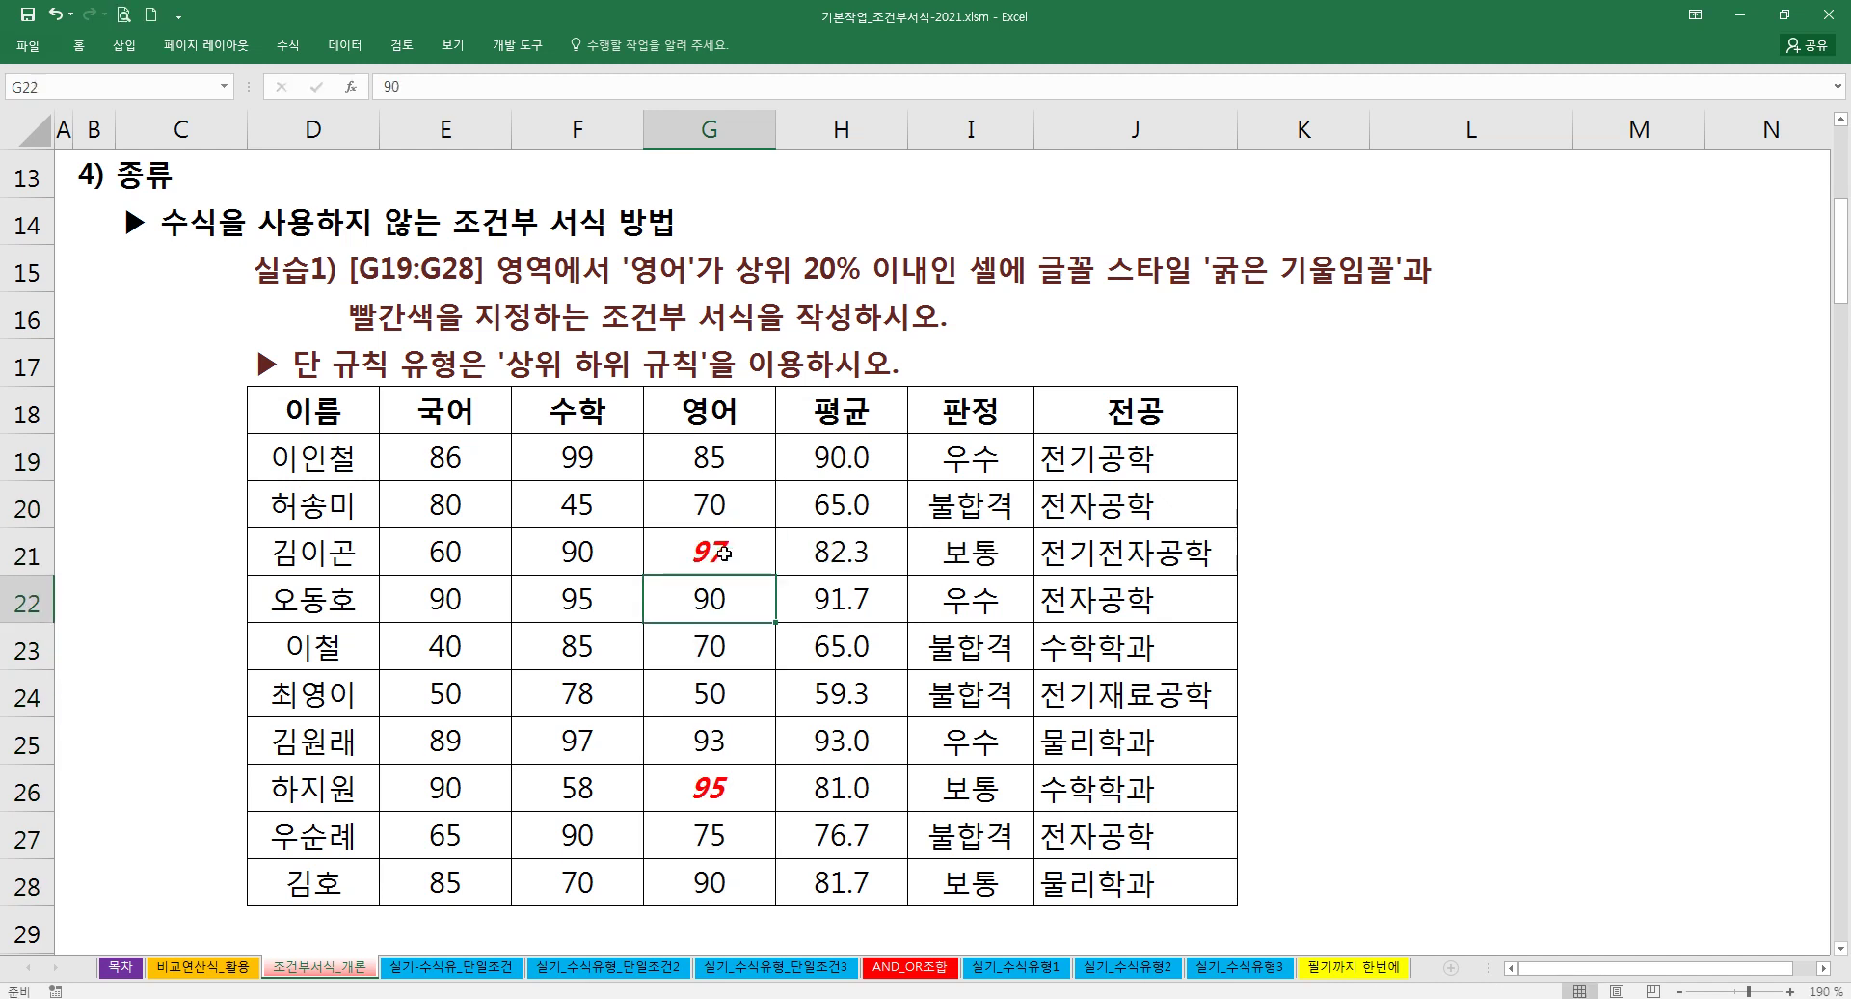
{"action": "key", "text": "ctrl+z"}
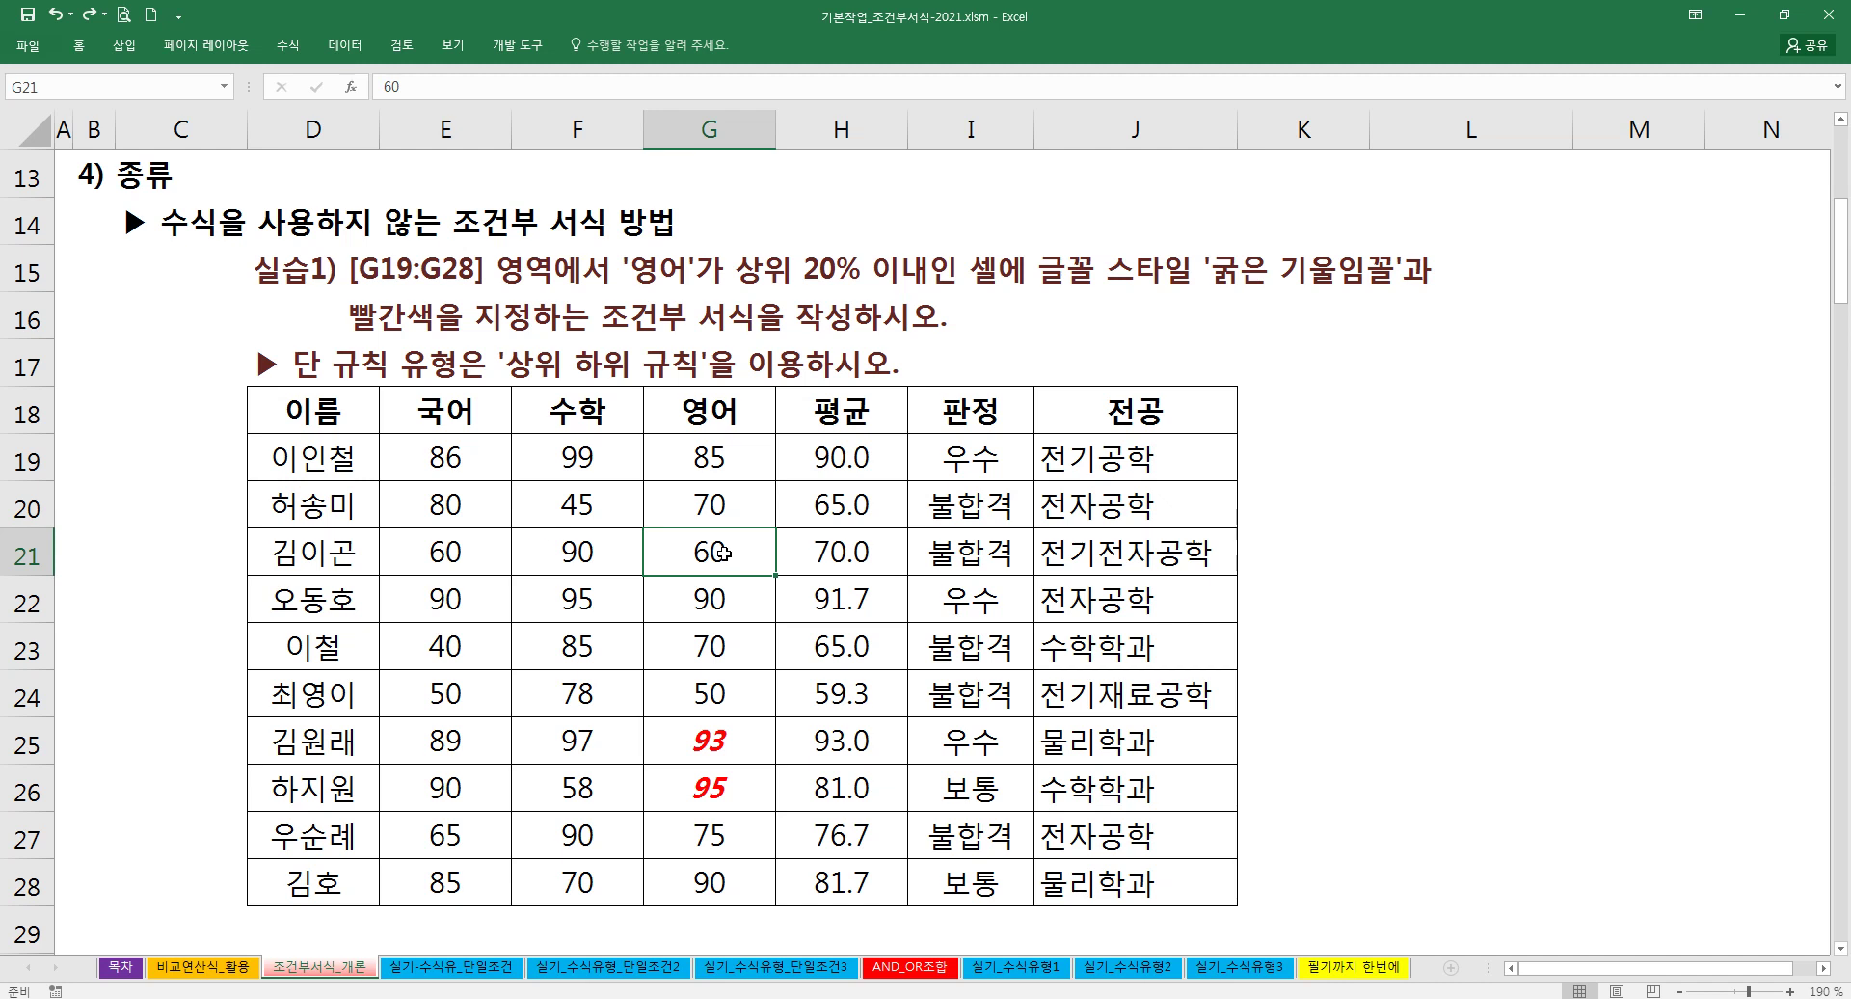
{"action": "scroll", "coordinate": [725, 555], "scroll_direction": "down", "scroll_amount": 3}
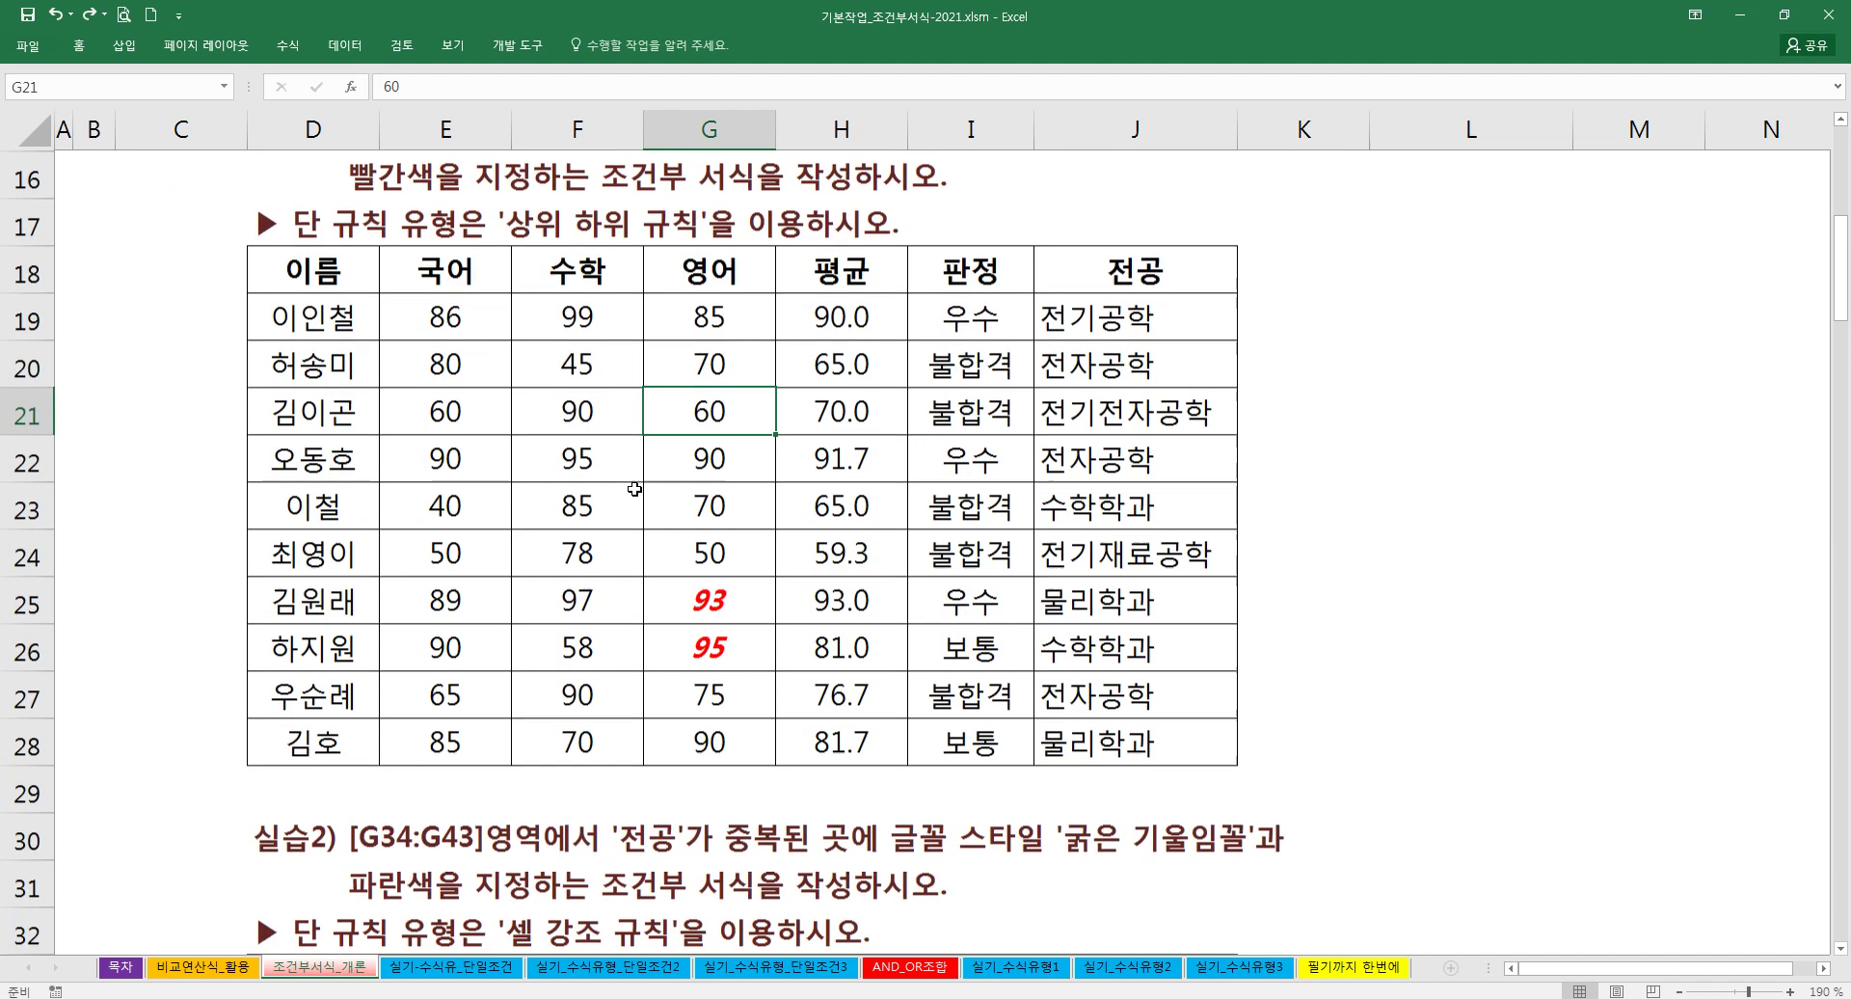
{"action": "scroll", "coordinate": [717, 413], "scroll_direction": "up", "scroll_amount": 2}
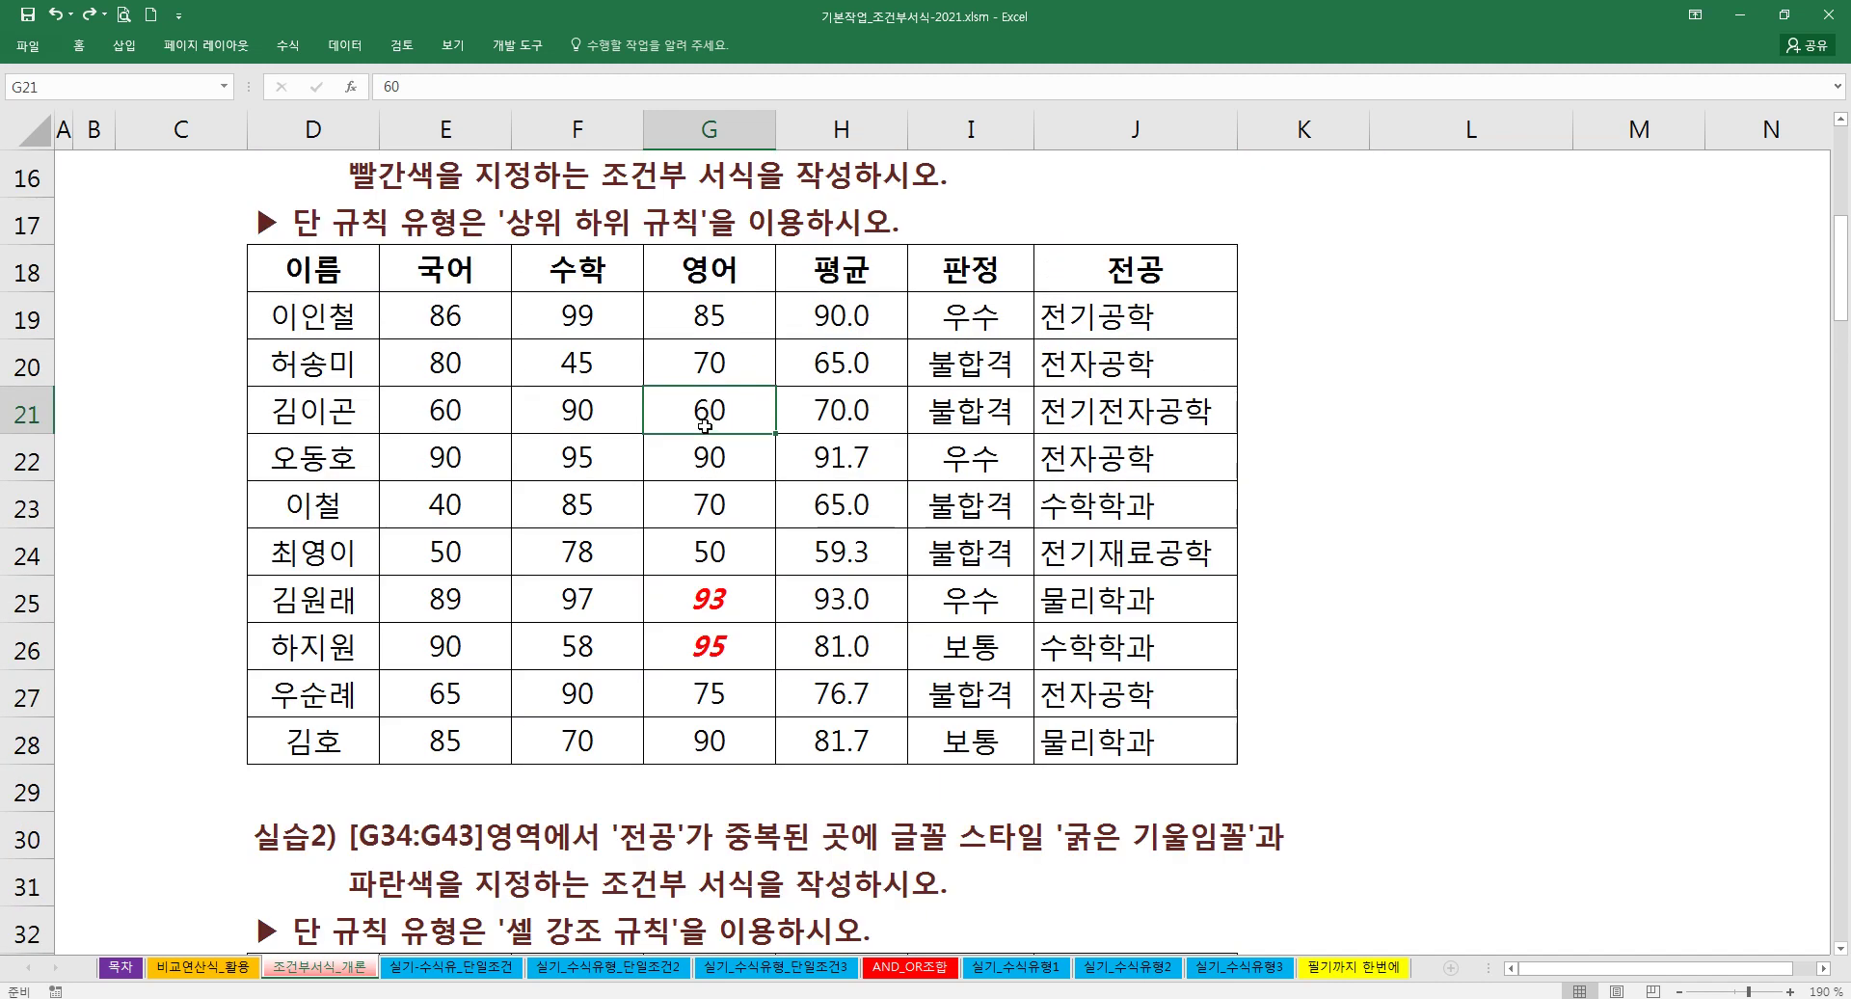
{"action": "left_click_drag", "start_coordinate": [708, 315], "coordinate": [706, 735]}
{"action": "left_click", "coordinate": [709, 694]}
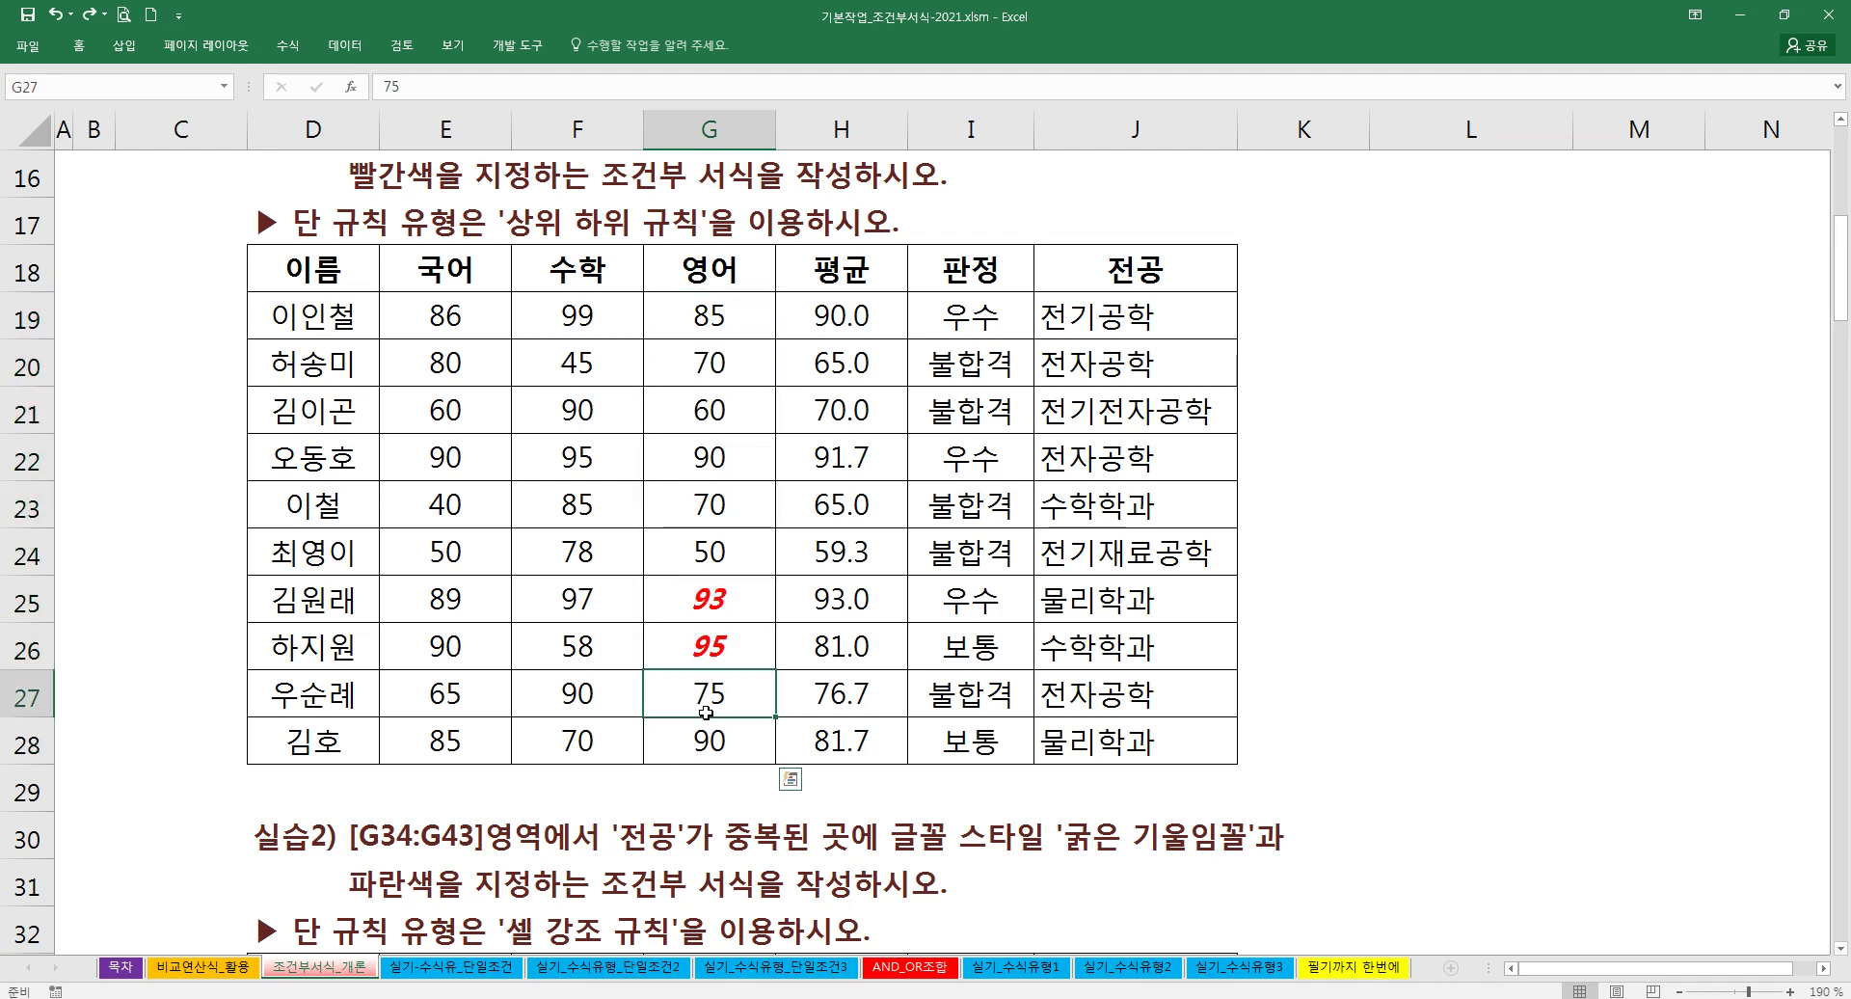
{"action": "left_click", "coordinate": [711, 599]}
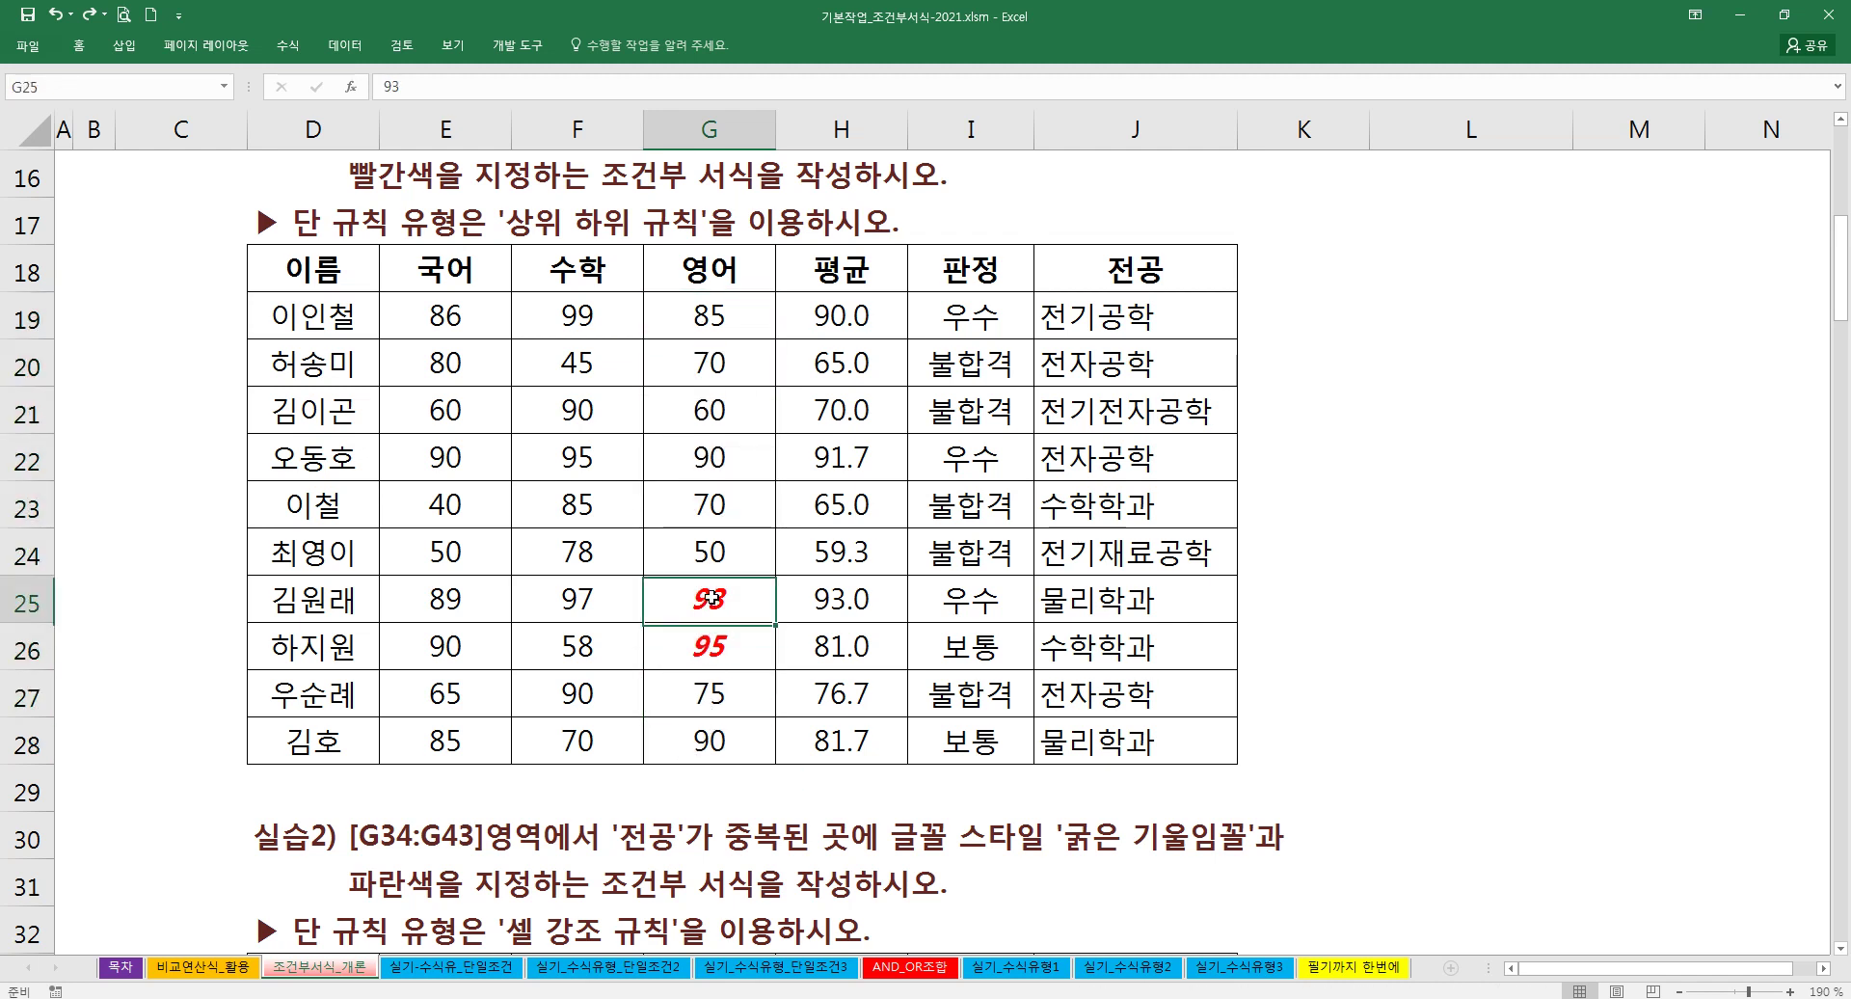
Step: Correct the particle after '전공' in the 실습2 instruction in D30 so it reads '전공'이
{"action": "scroll", "coordinate": [712, 593], "scroll_direction": "down", "scroll_amount": 4}
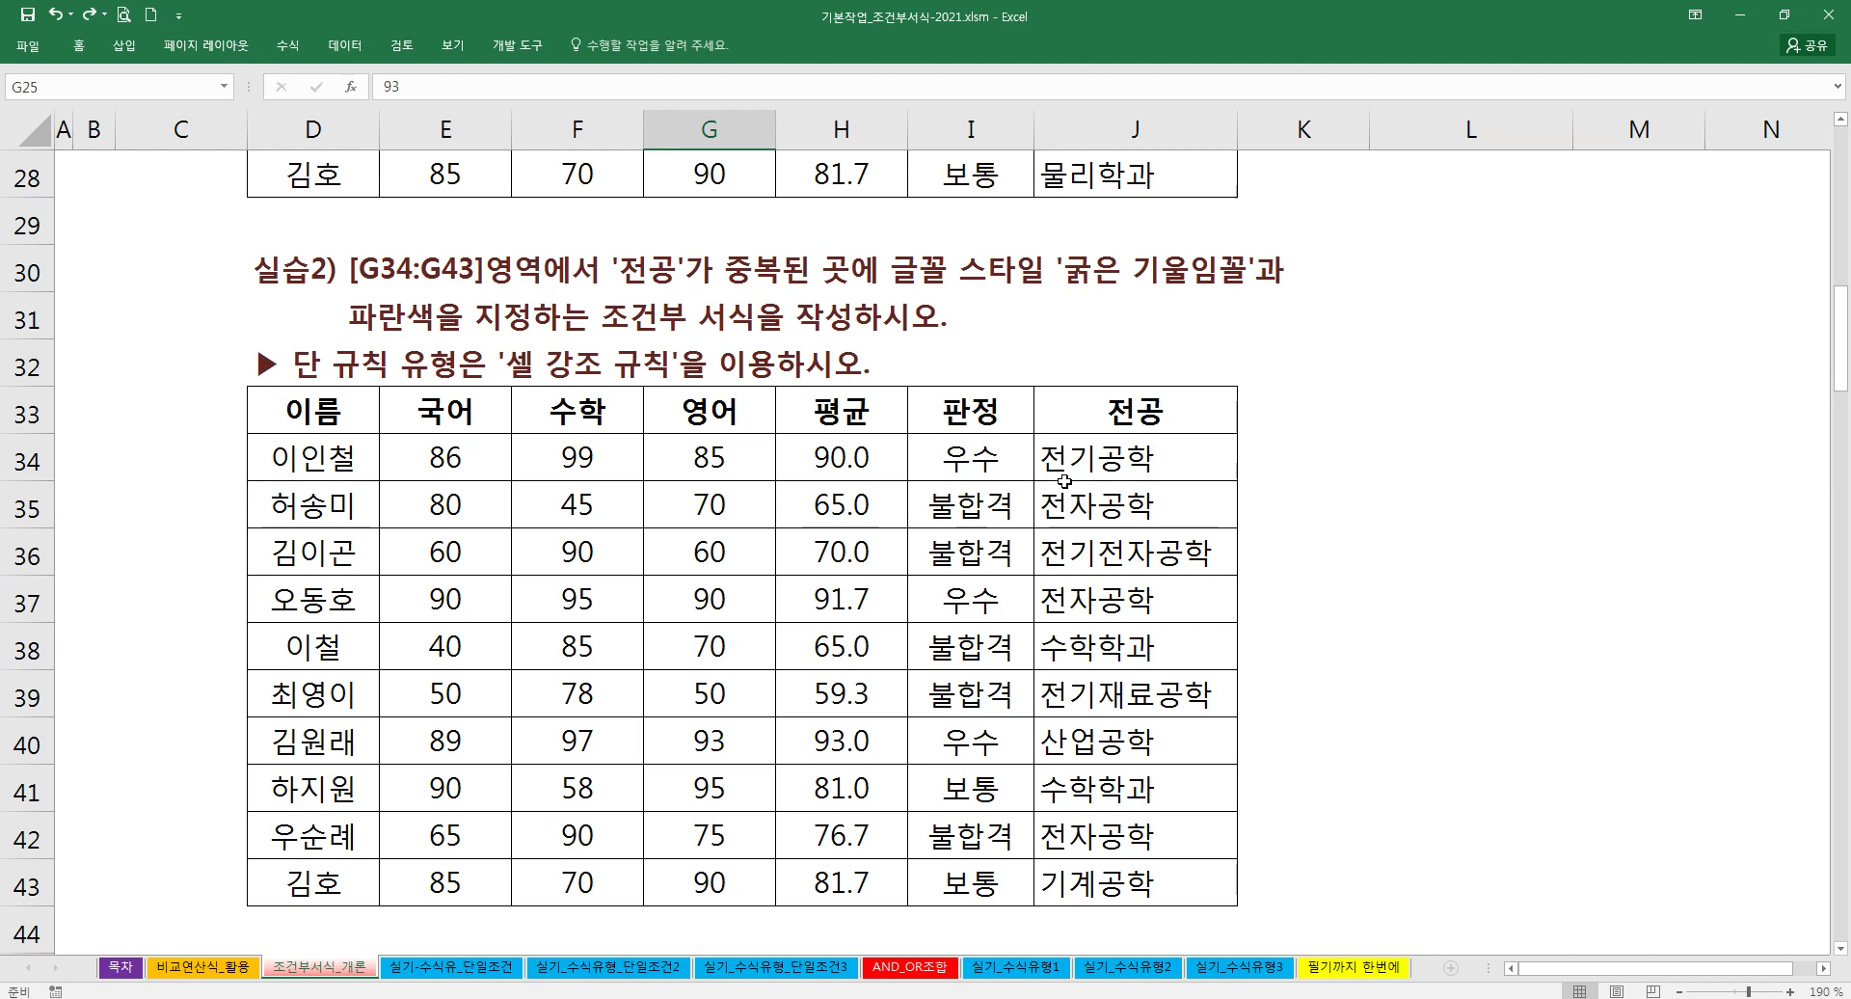
{"action": "left_click", "coordinate": [377, 281]}
{"action": "key", "text": "F2"}
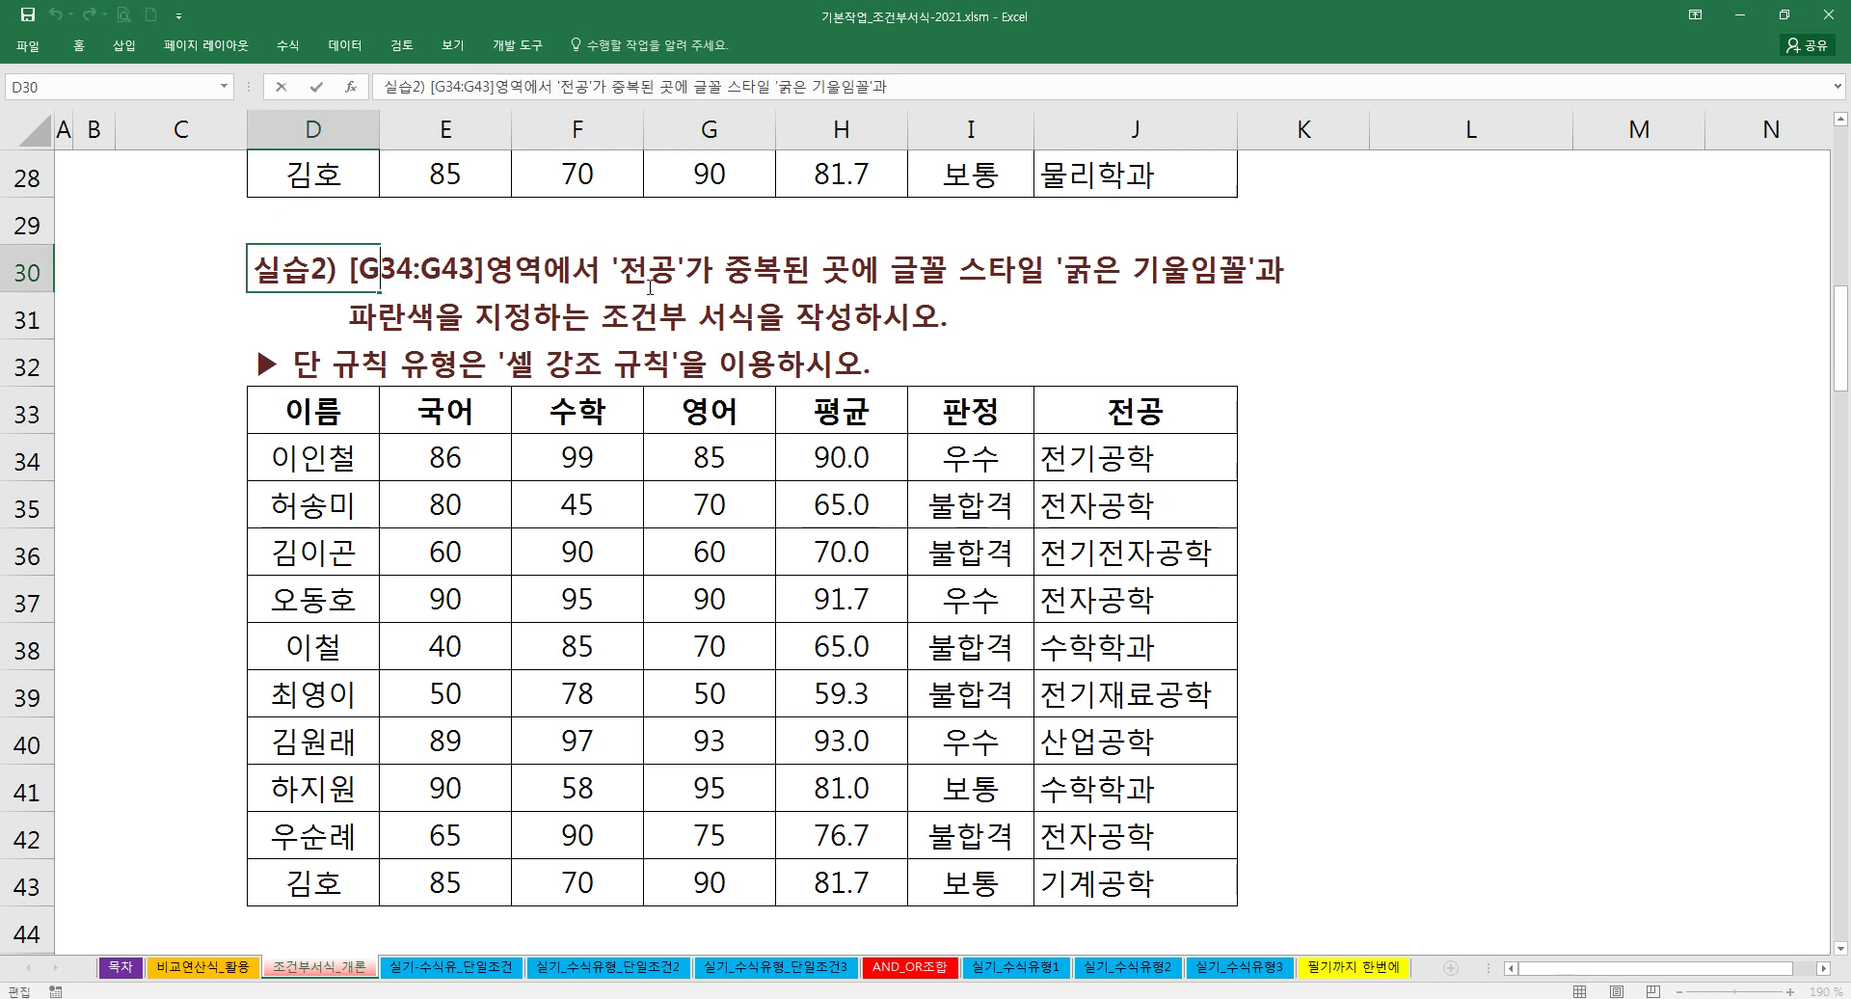
{"action": "left_click_drag", "start_coordinate": [685, 280], "coordinate": [709, 279]}
{"action": "type", "text": "ㅇㅣ"}
{"action": "key", "text": "Return"}
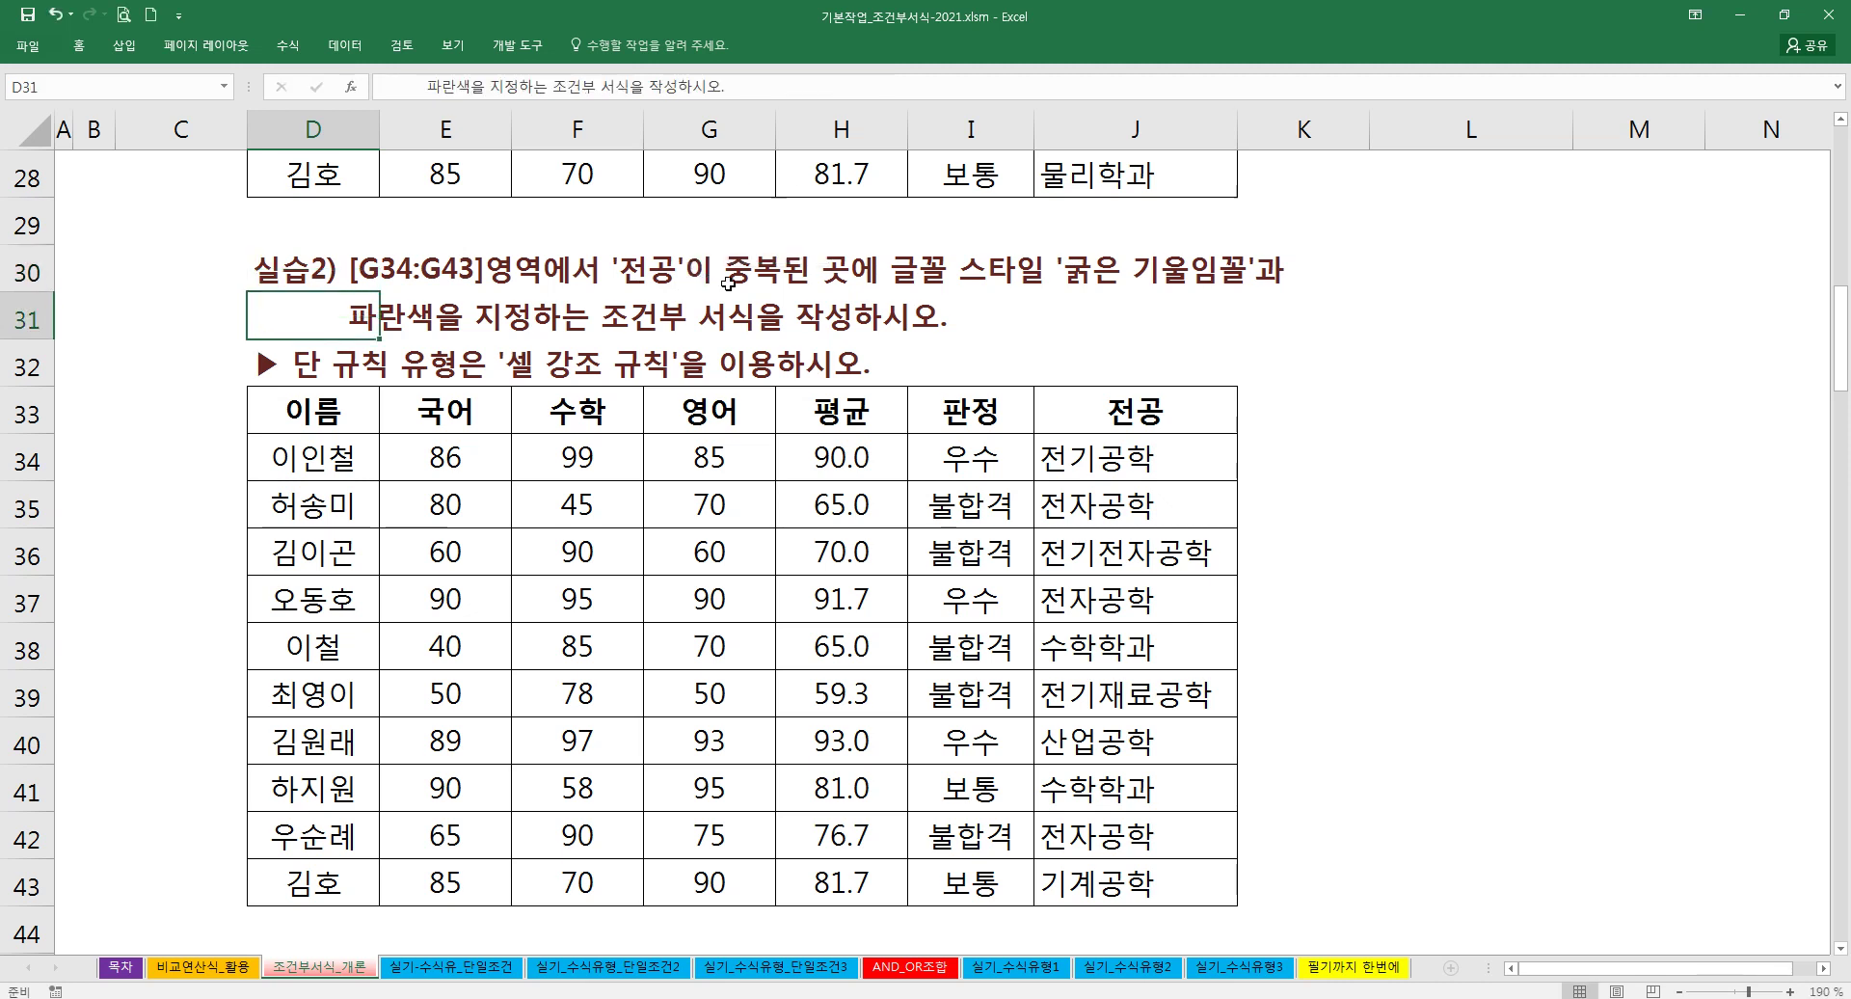
Step: Correct the cell range in the 실습2 instruction in D30 to [J34:J43]
{"action": "double_click", "coordinate": [309, 268]}
{"action": "left_click_drag", "start_coordinate": [378, 274], "coordinate": [360, 275]}
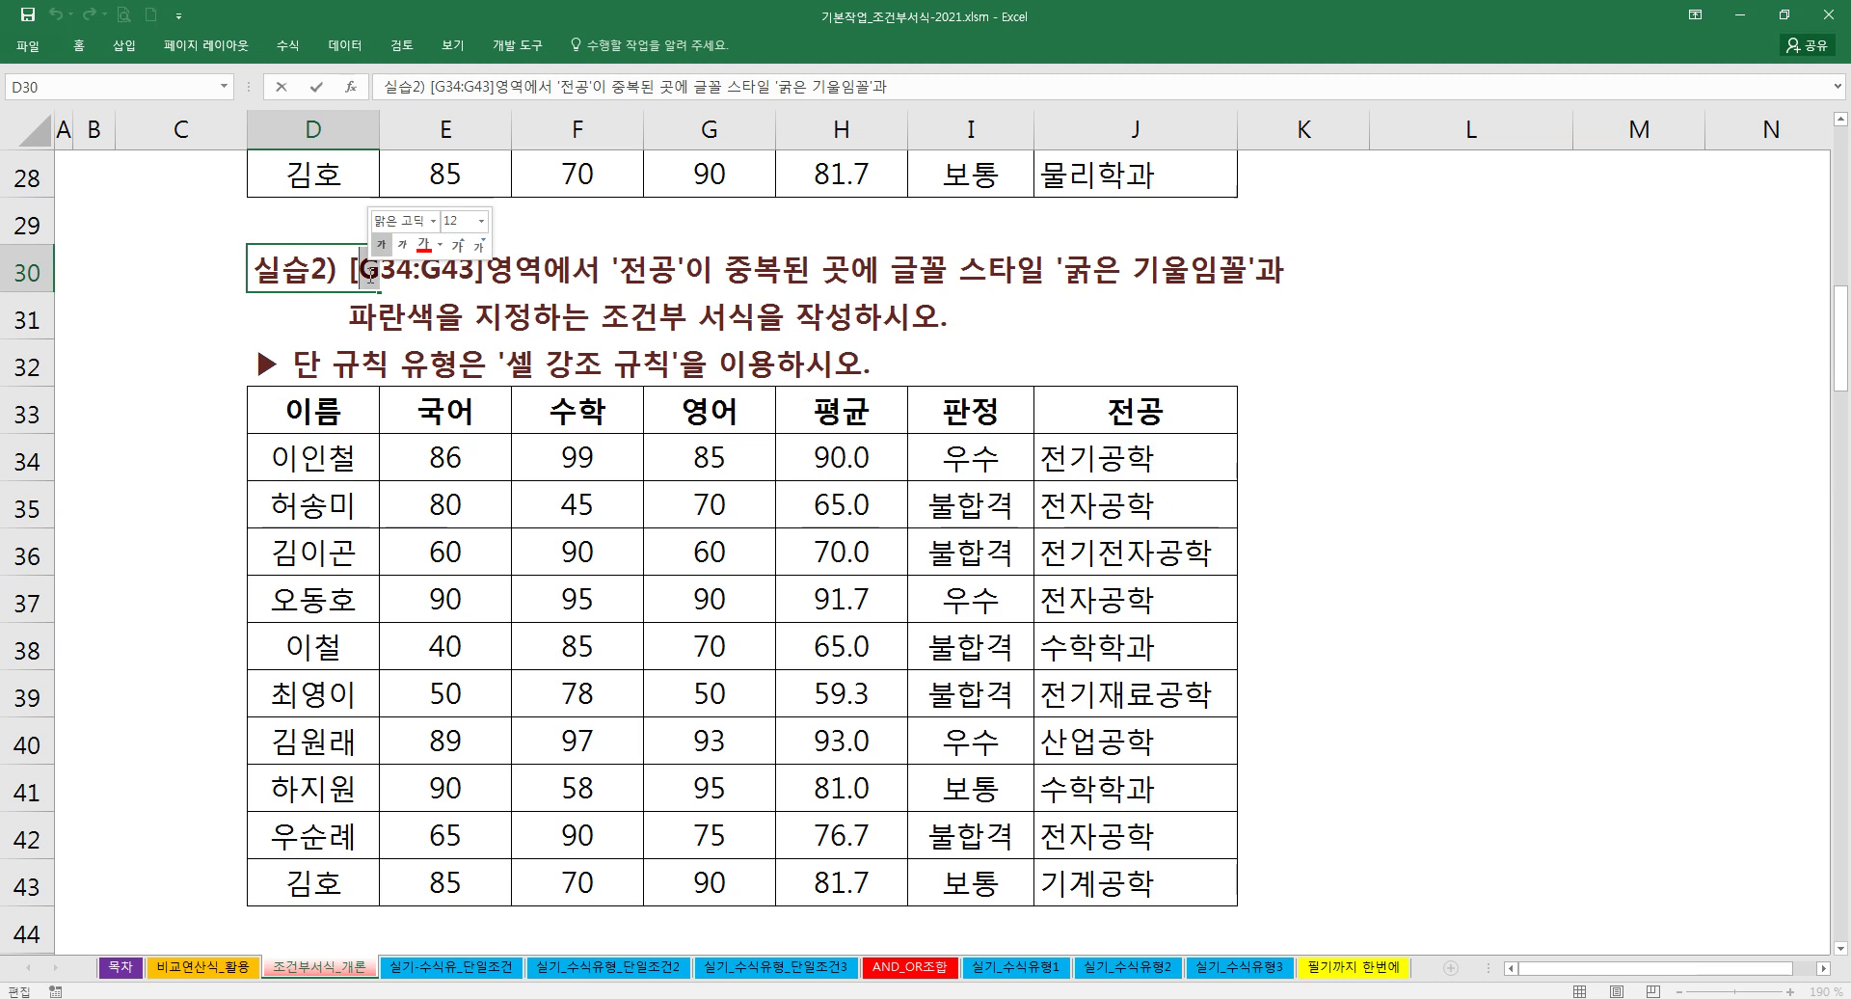
{"action": "type", "text": "j"}
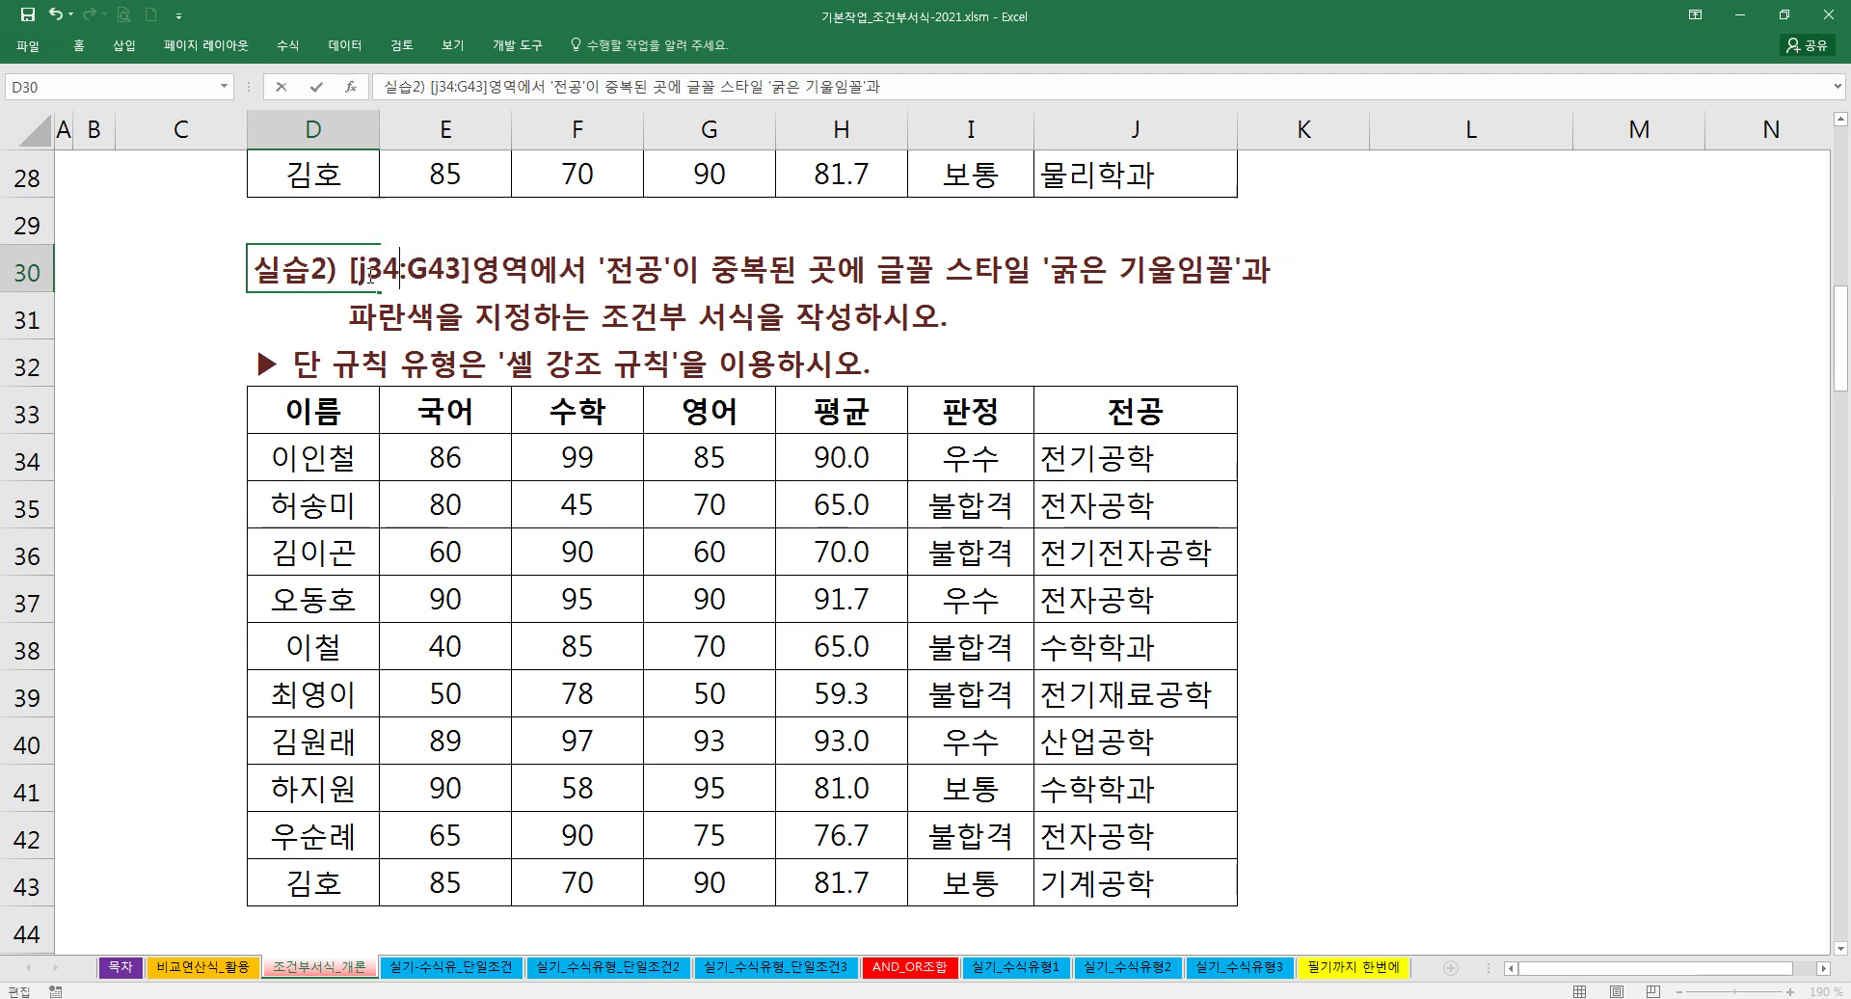
{"action": "key", "text": "BackSpace"}
{"action": "type", "text": "J"}
{"action": "key", "text": "Right"}
{"action": "key", "text": "Right"}
{"action": "key", "text": "Right"}
{"action": "key", "text": "BackSpace"}
{"action": "type", "text": "J"}
{"action": "key", "text": "Return"}
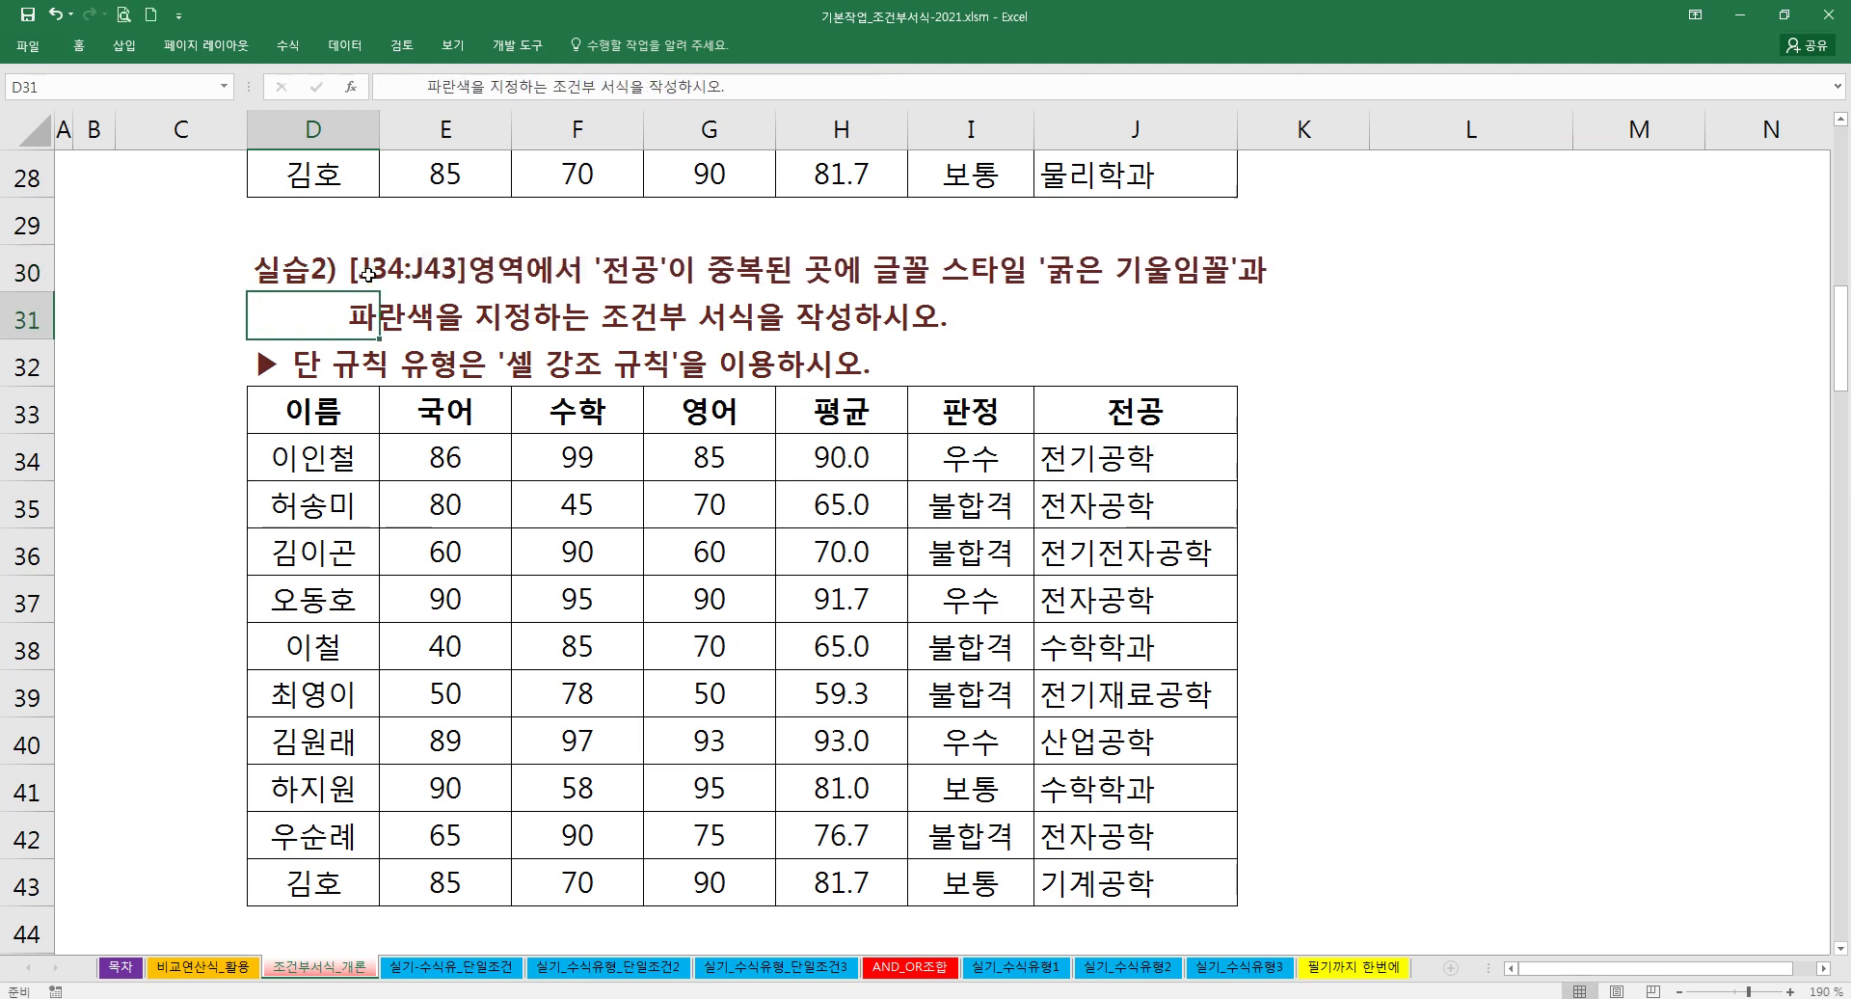
Step: Examine the 전공 entries in J34:J43 for repeated values such as 전자공학
{"action": "left_click_drag", "start_coordinate": [1076, 457], "coordinate": [1095, 872]}
{"action": "left_click", "coordinate": [1128, 457]}
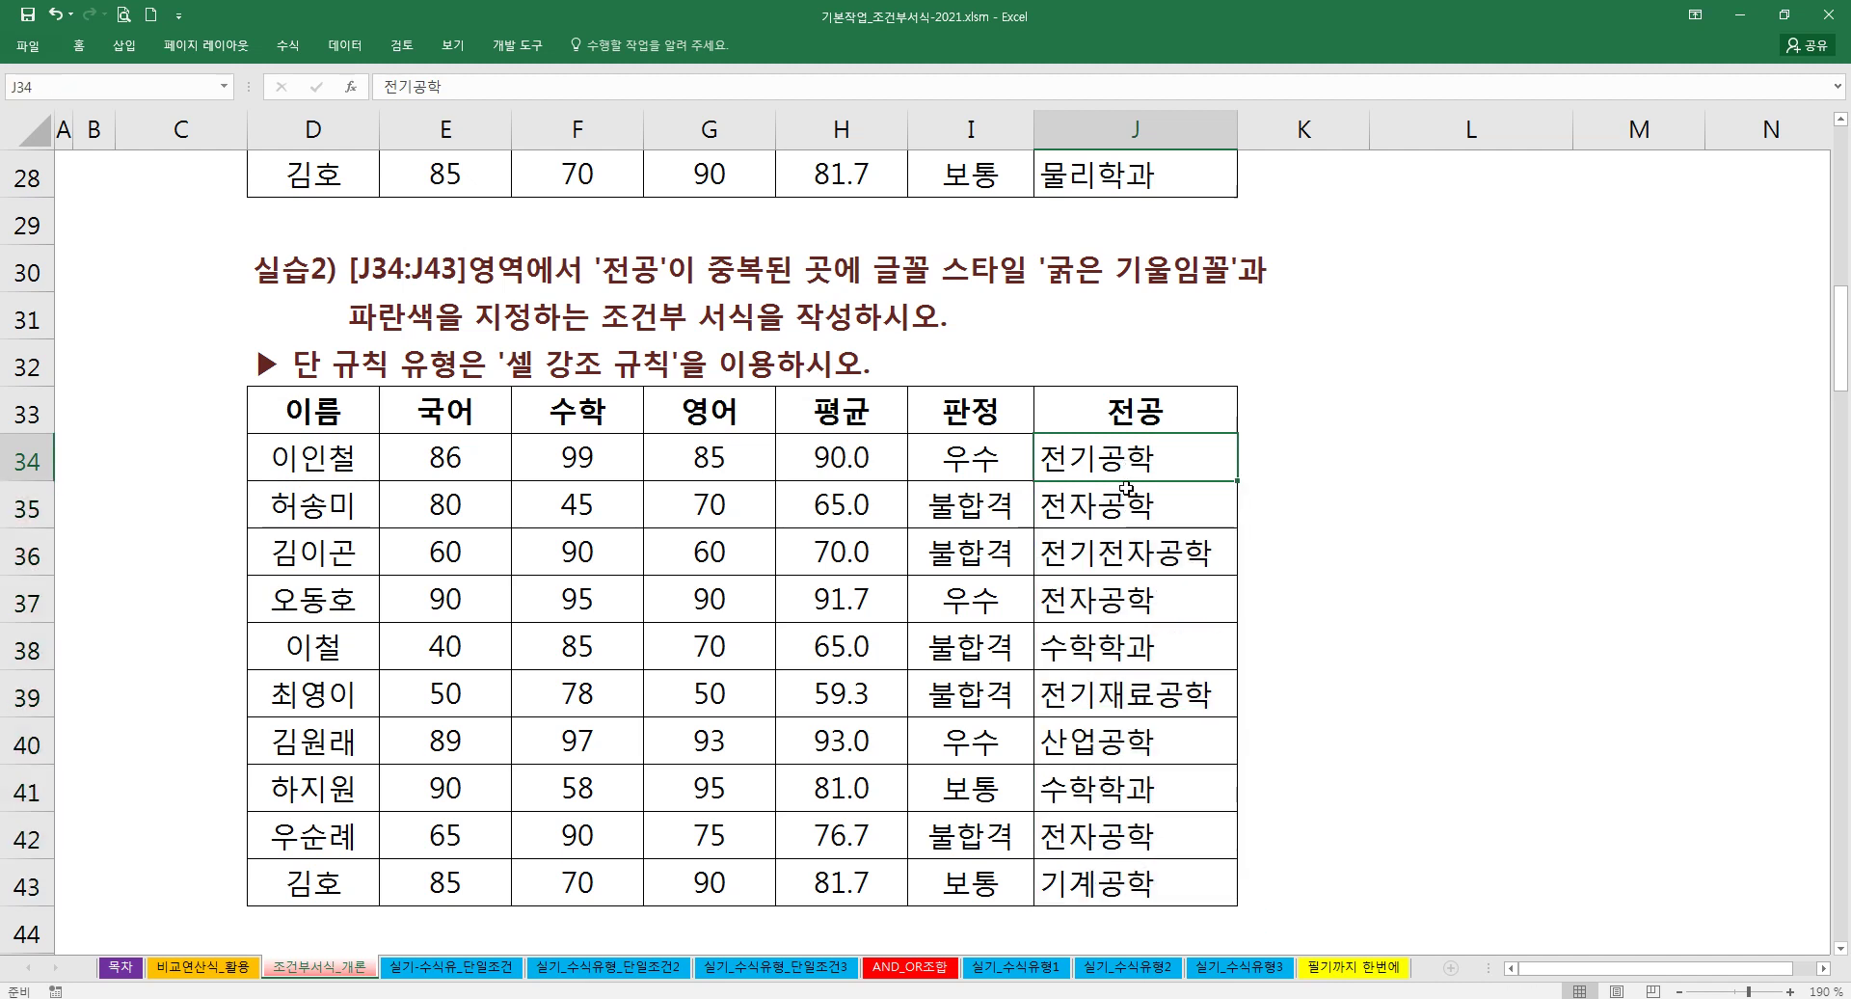
{"action": "left_click", "coordinate": [1097, 835]}
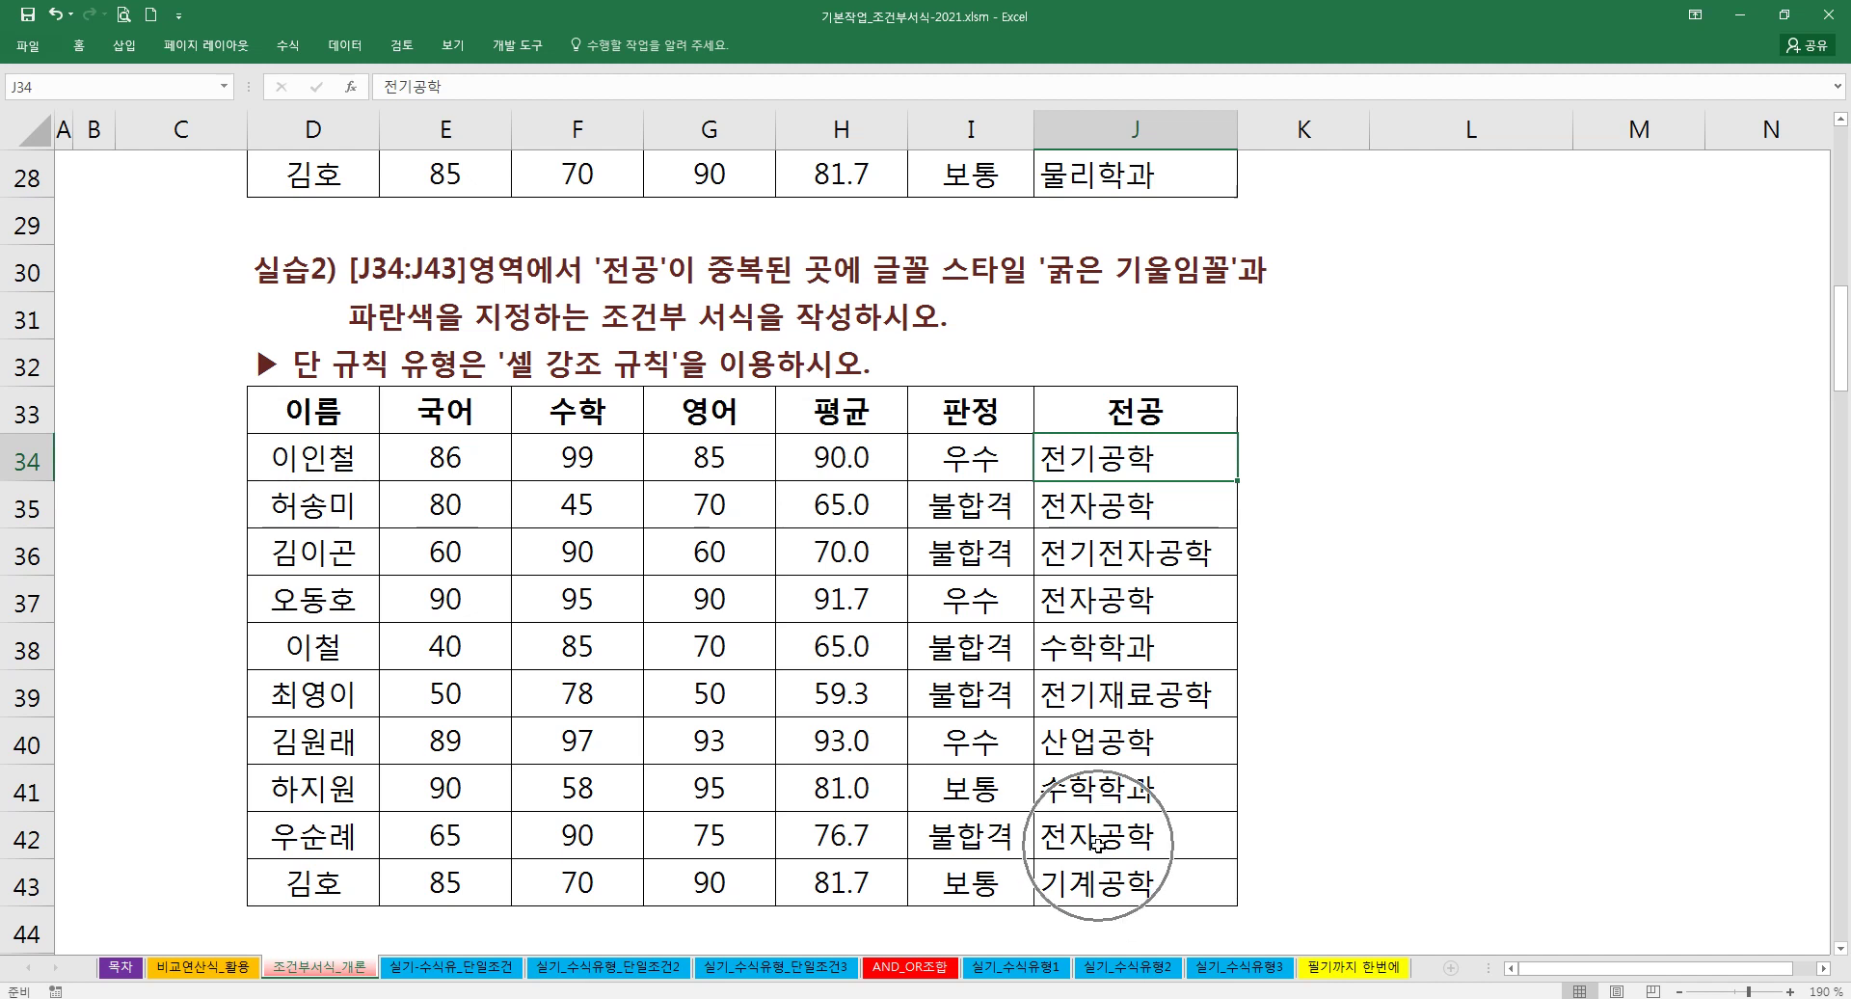
{"action": "left_click", "coordinate": [1109, 514]}
{"action": "left_click", "coordinate": [1103, 593], "text": "ctrl"}
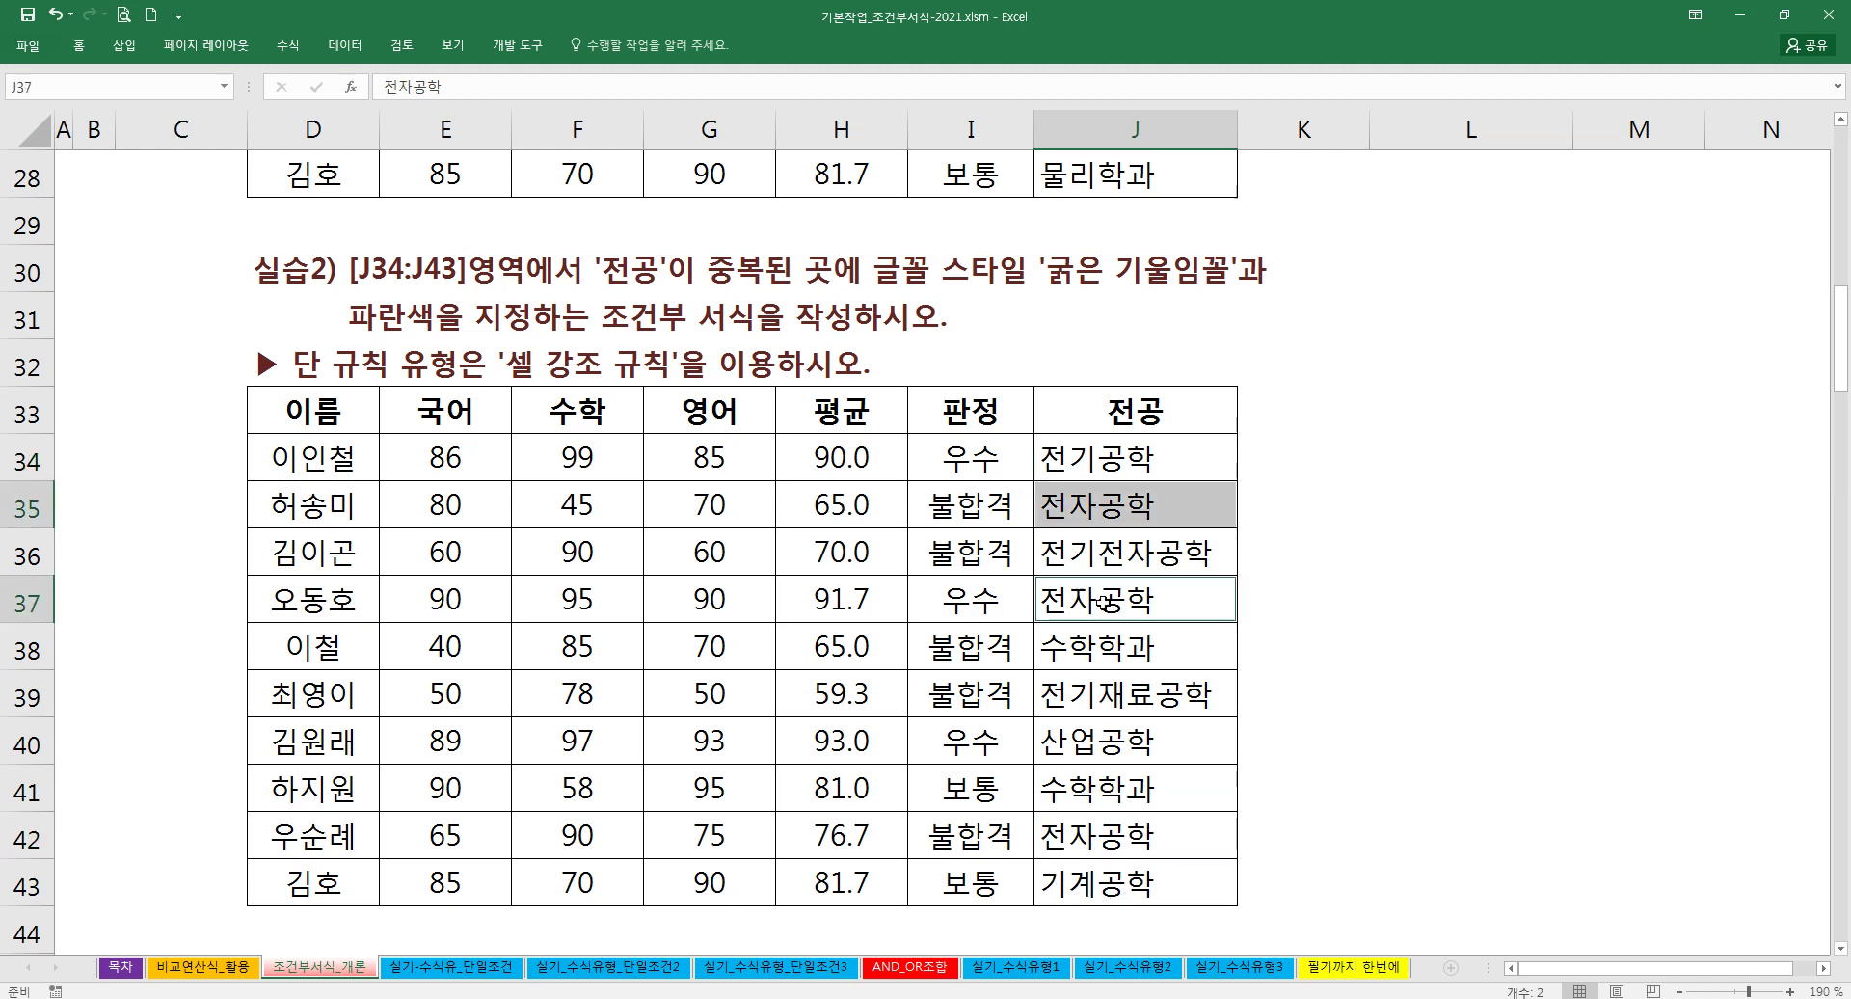
{"action": "left_click", "coordinate": [1087, 833], "text": "ctrl"}
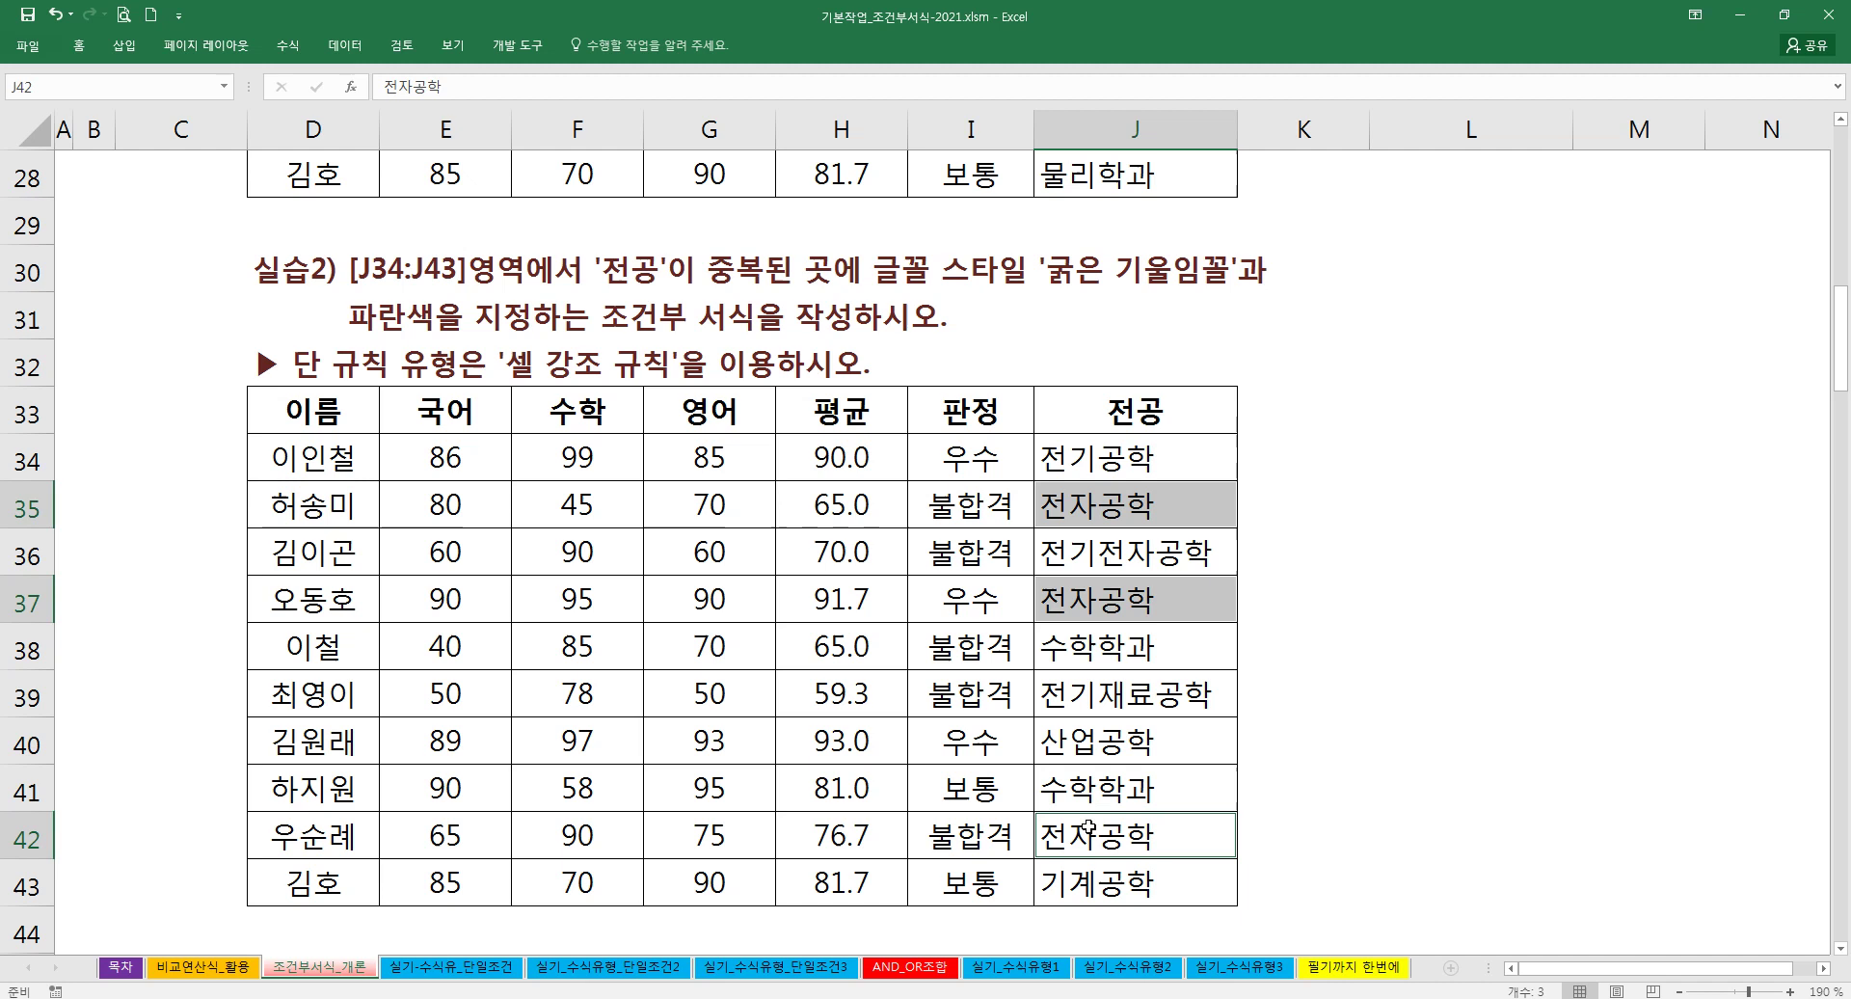
{"action": "left_click", "coordinate": [1090, 705]}
{"action": "left_click", "coordinate": [1097, 557]}
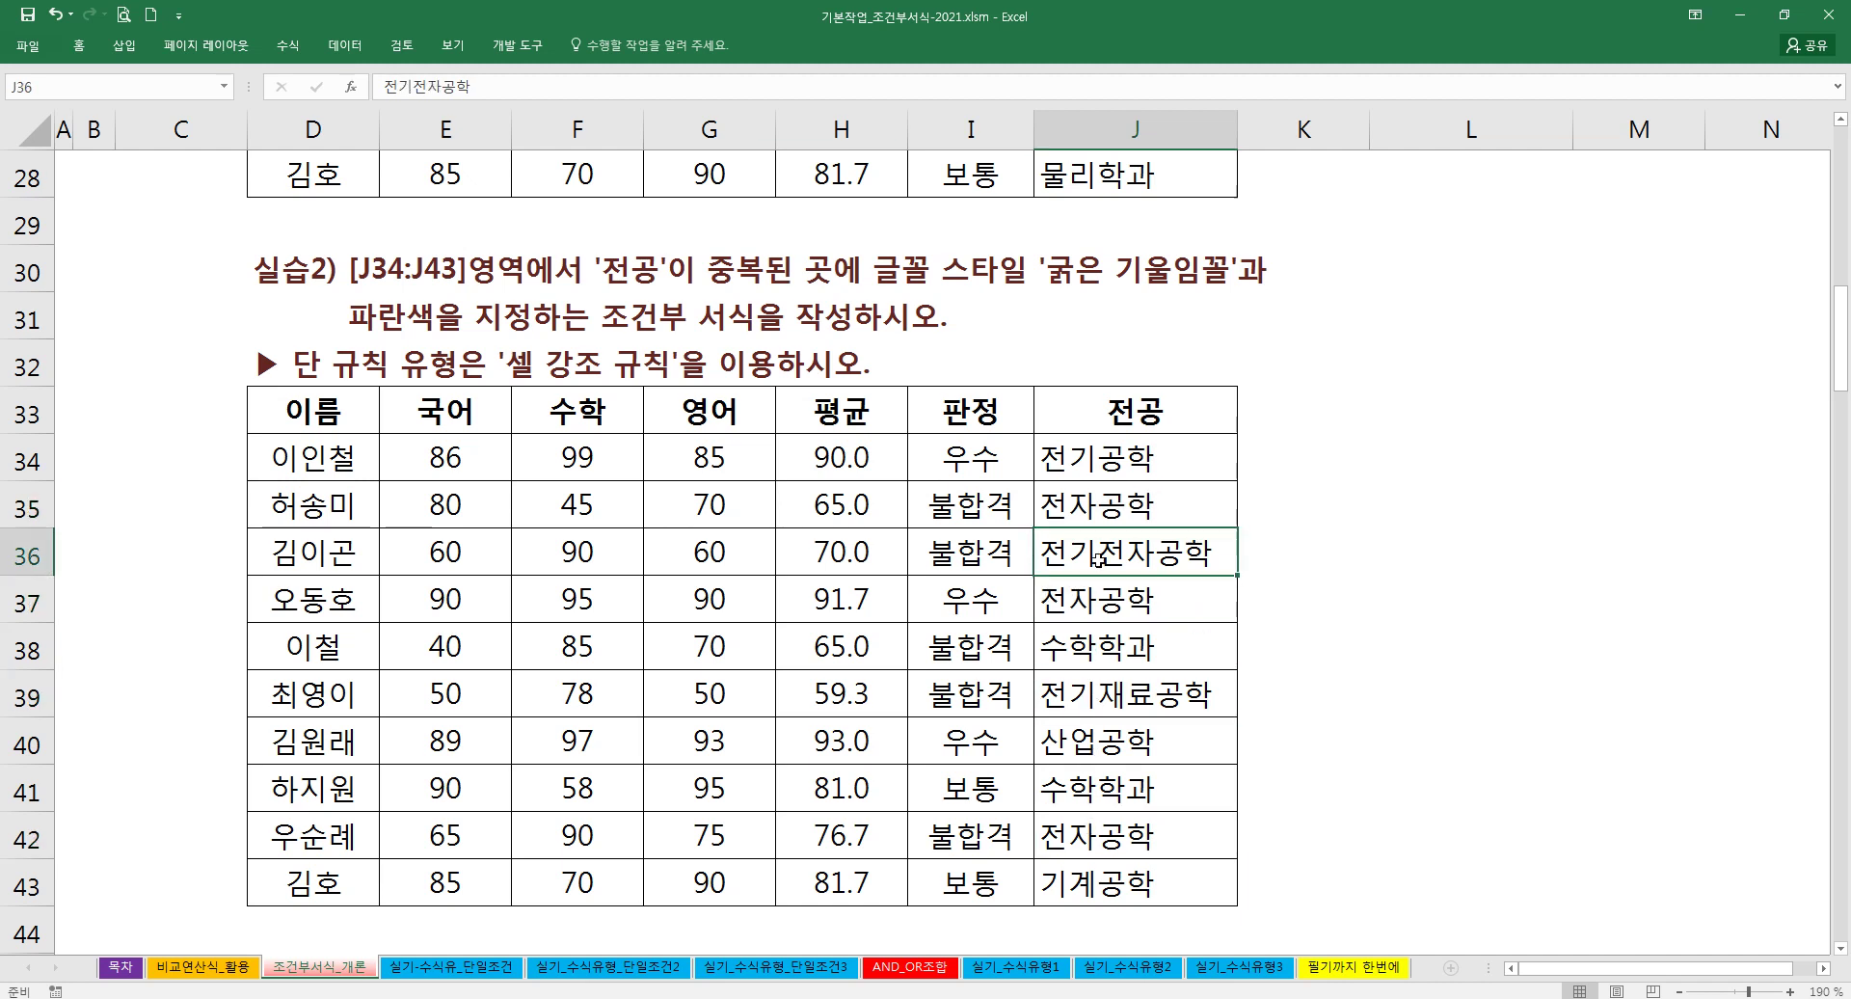
{"action": "left_click", "coordinate": [1100, 504]}
Step: Start a 중복 값 cell highlighting rule on the 전공 entries in J34:J43 and move its dialog clear of the column
{"action": "left_click_drag", "start_coordinate": [1094, 460], "coordinate": [1083, 882]}
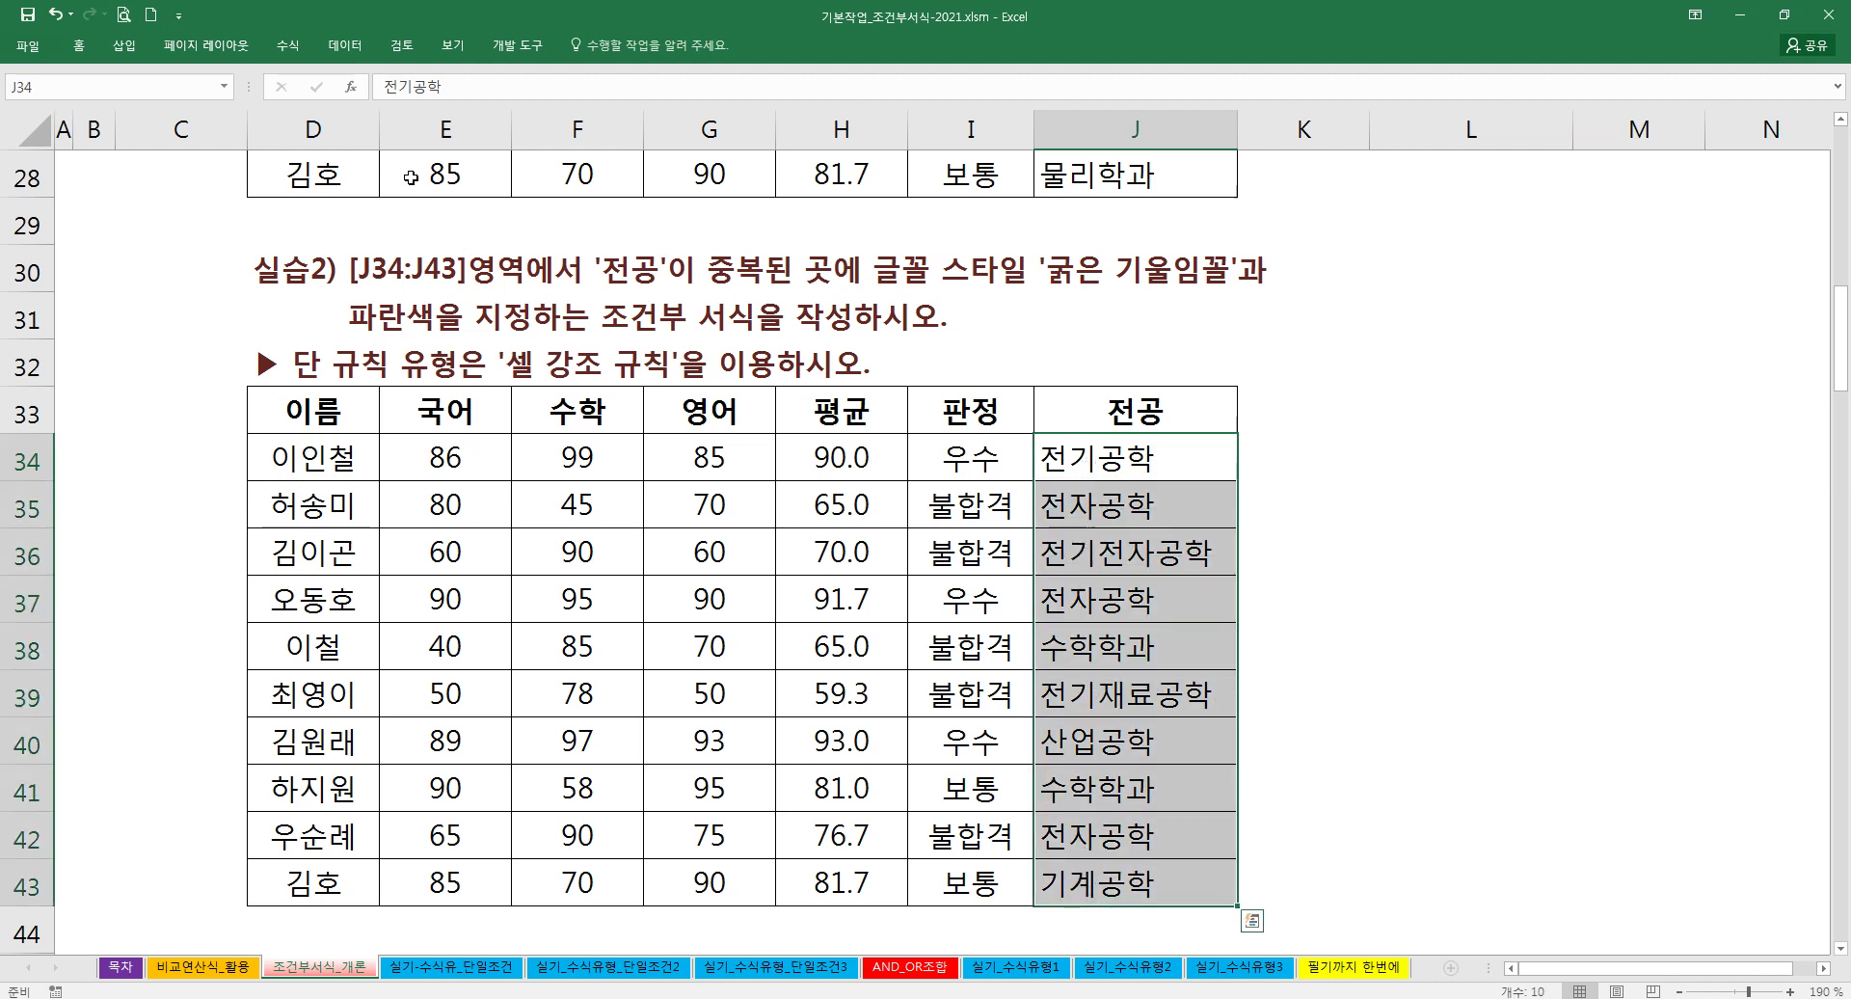
{"action": "left_click", "coordinate": [79, 46]}
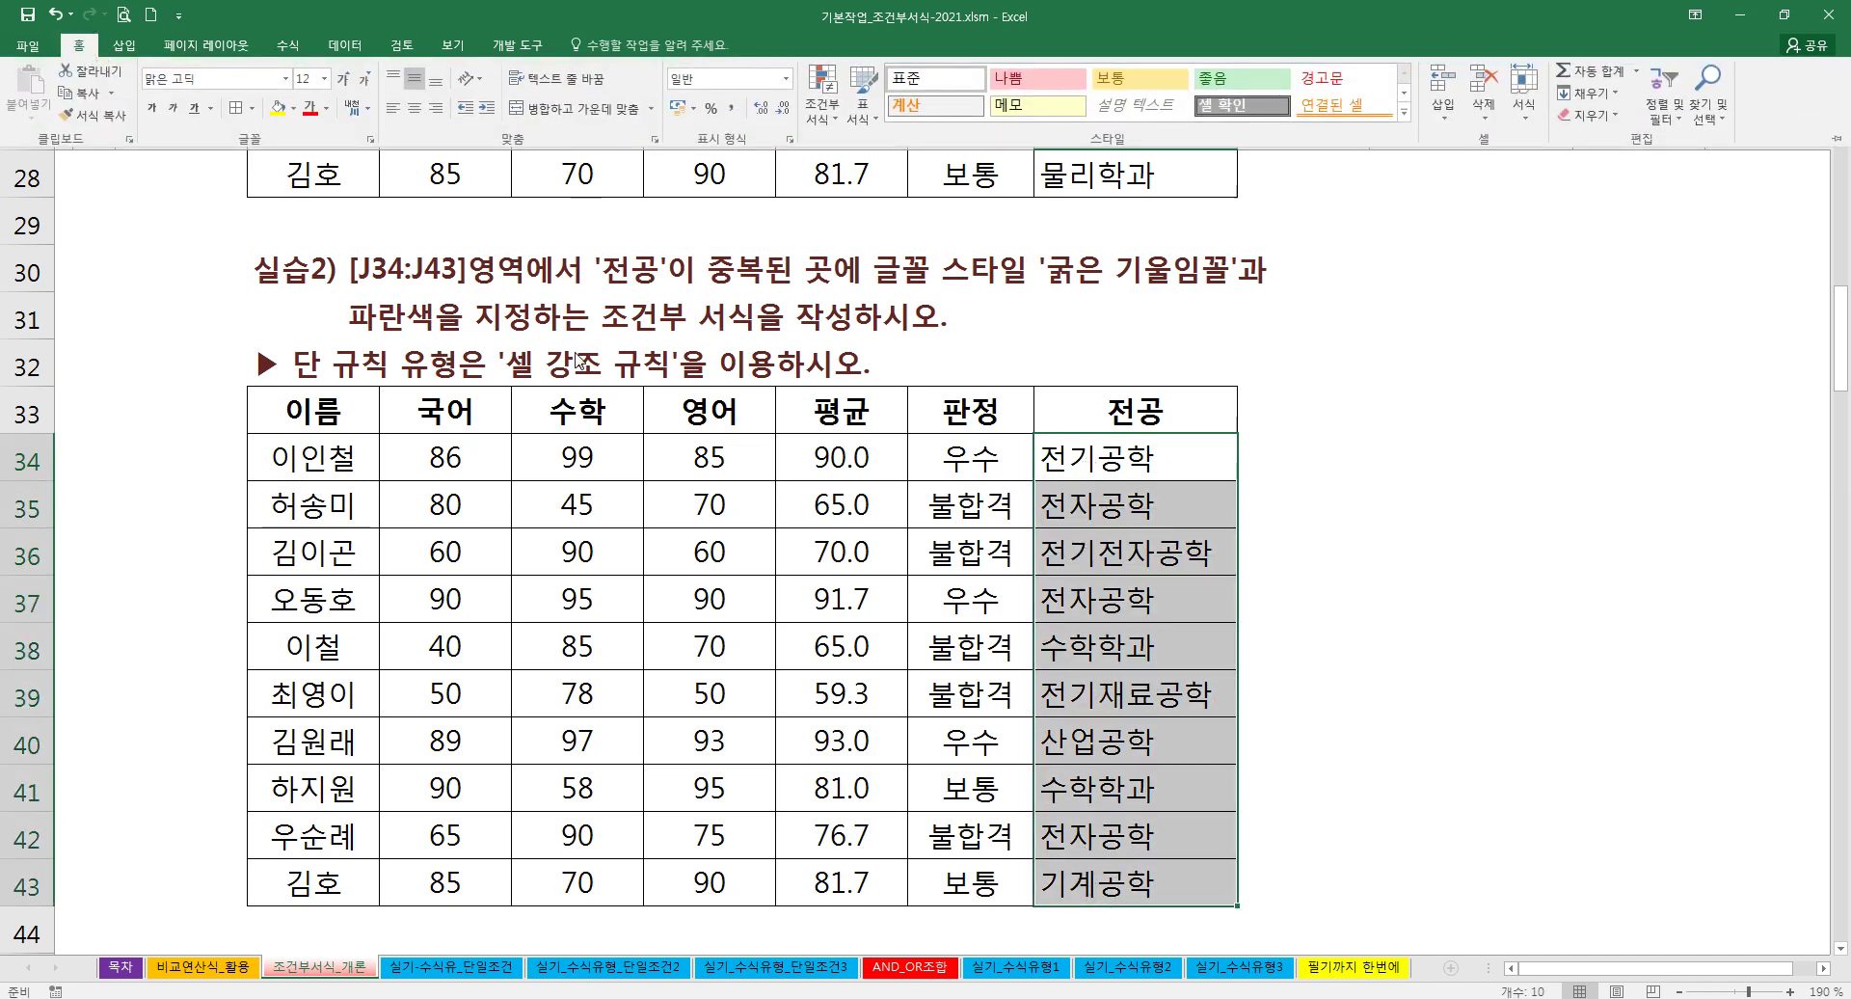
{"action": "left_click", "coordinate": [822, 97]}
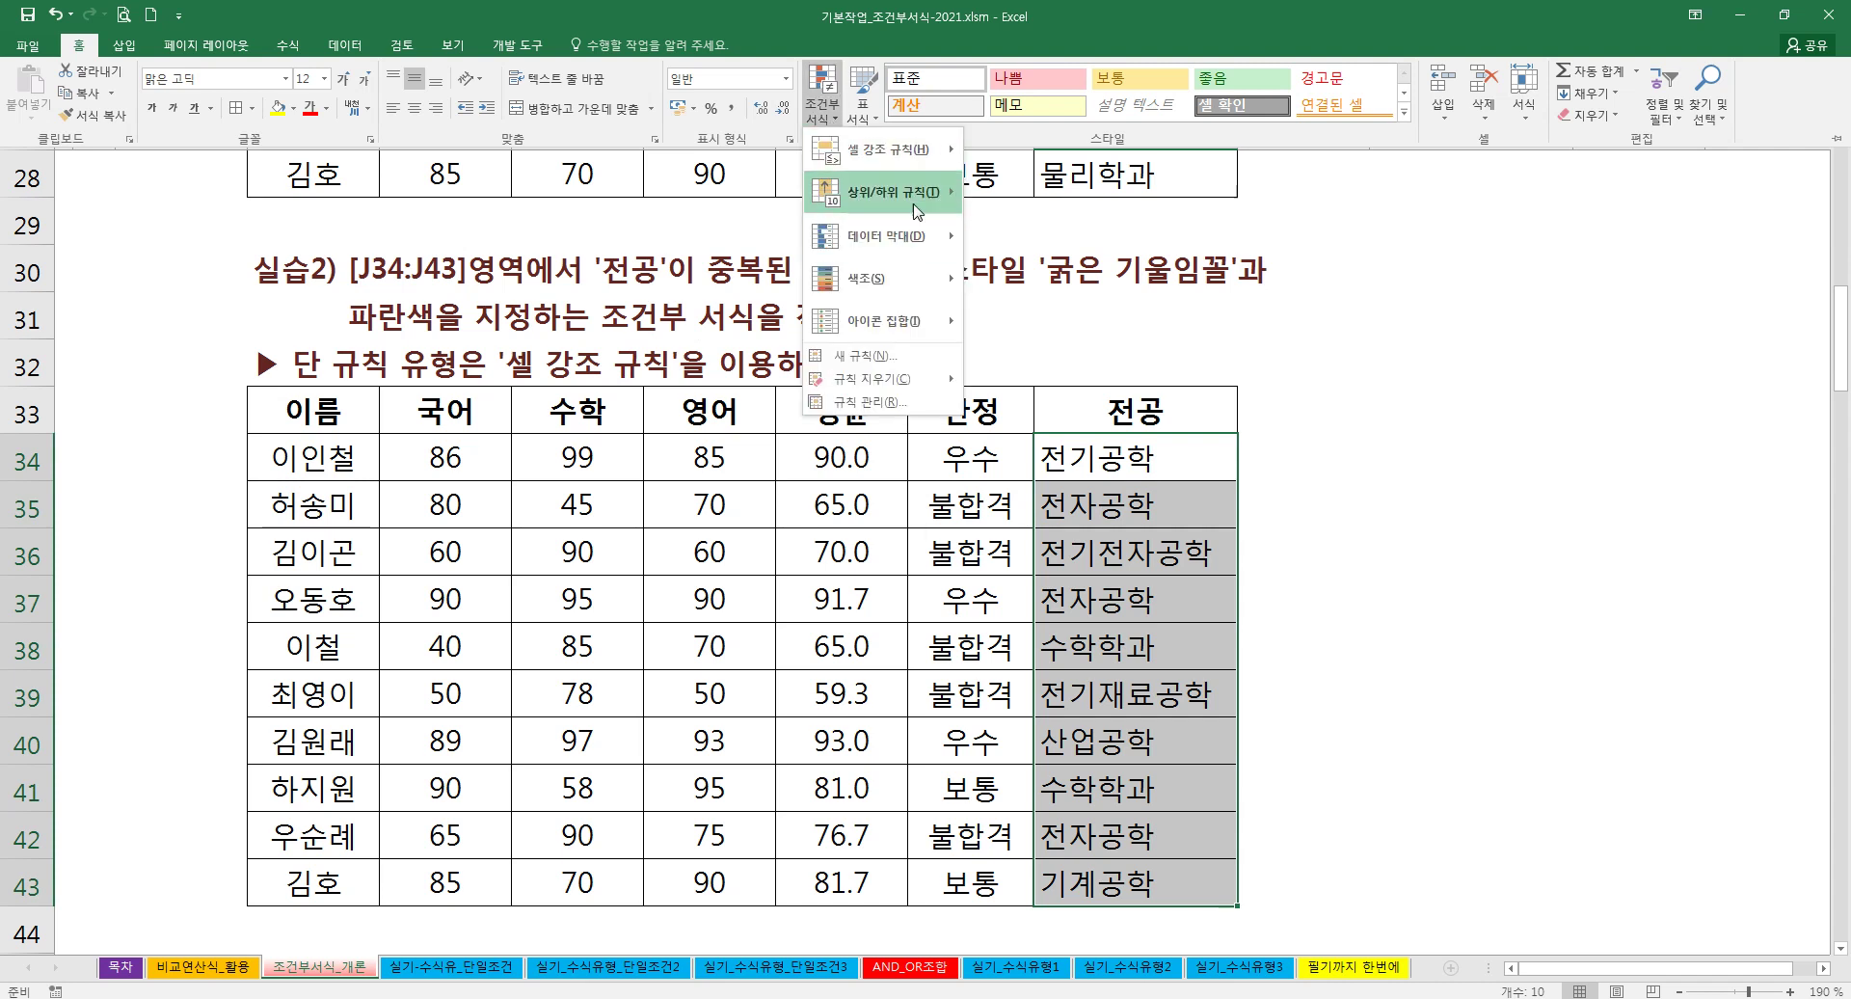
{"action": "mouse_move", "coordinate": [906, 164]}
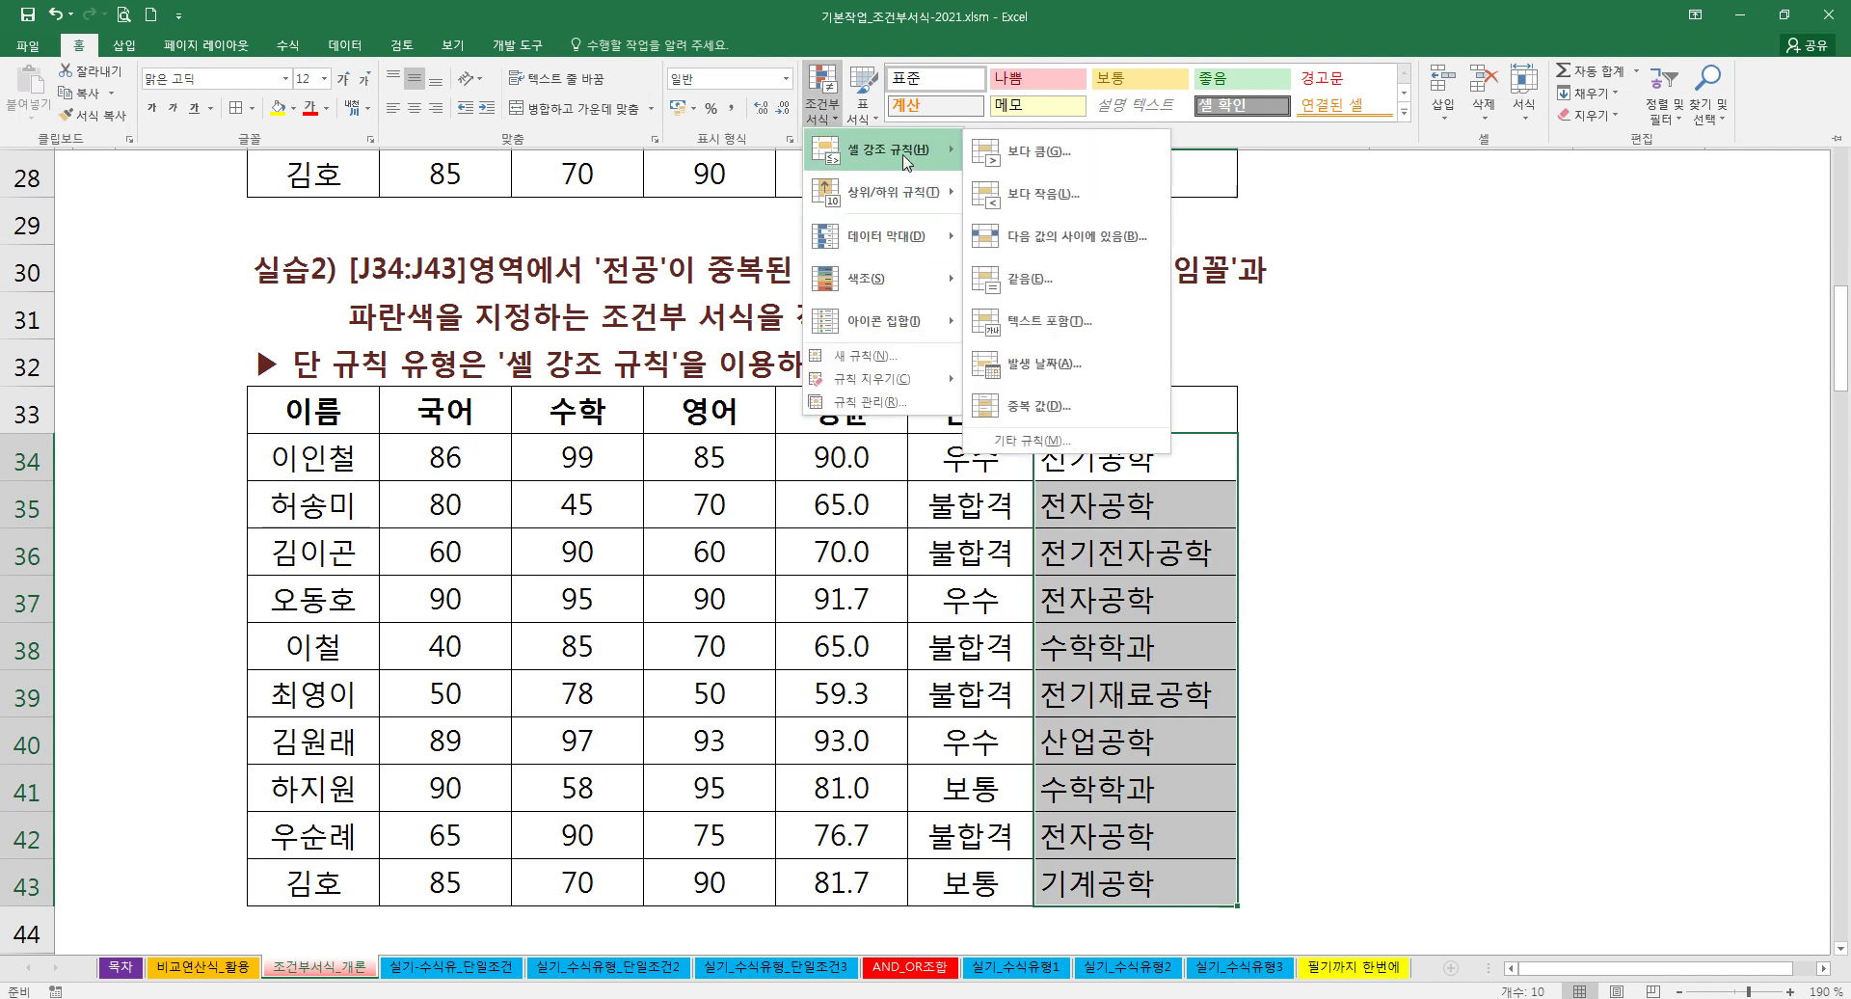
{"action": "left_click", "coordinate": [1064, 404]}
{"action": "left_click_drag", "start_coordinate": [1080, 472], "coordinate": [591, 492]}
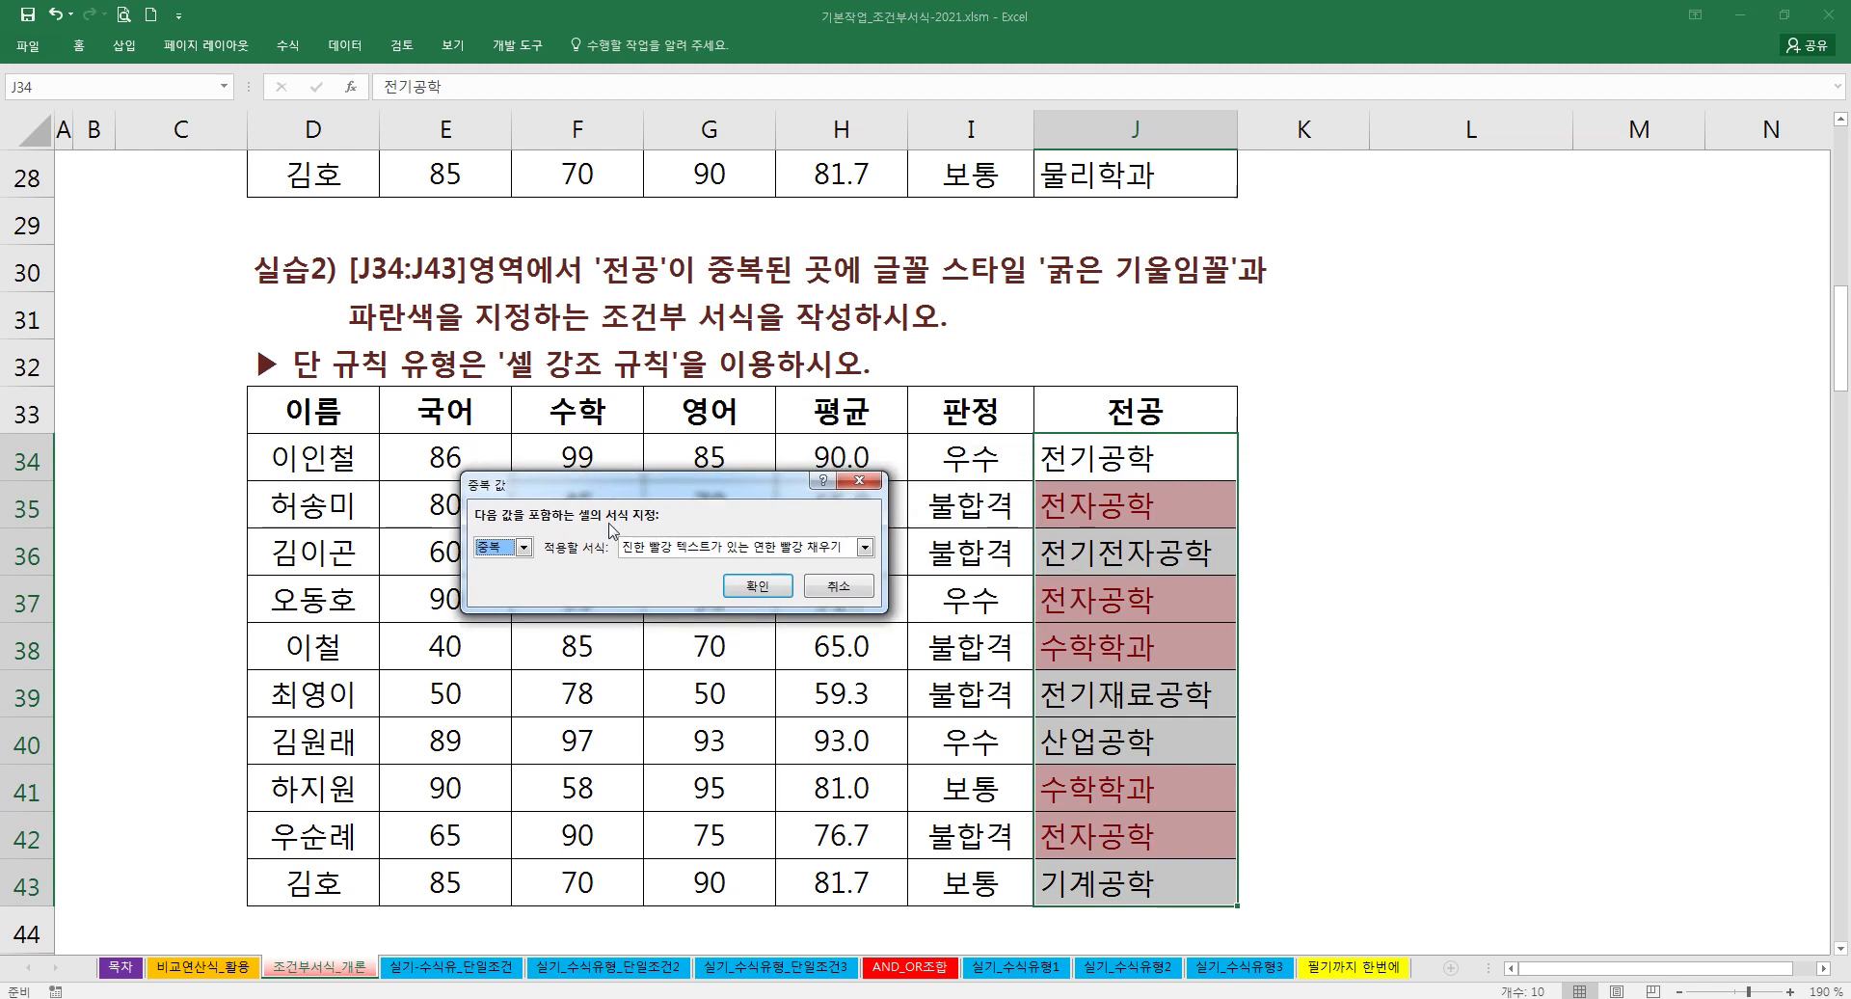
Step: Apply the duplicate rule with a custom format of font style 굵은 기울임꼴 and the standard blue font color
{"action": "left_click", "coordinate": [820, 547]}
{"action": "left_click", "coordinate": [730, 674]}
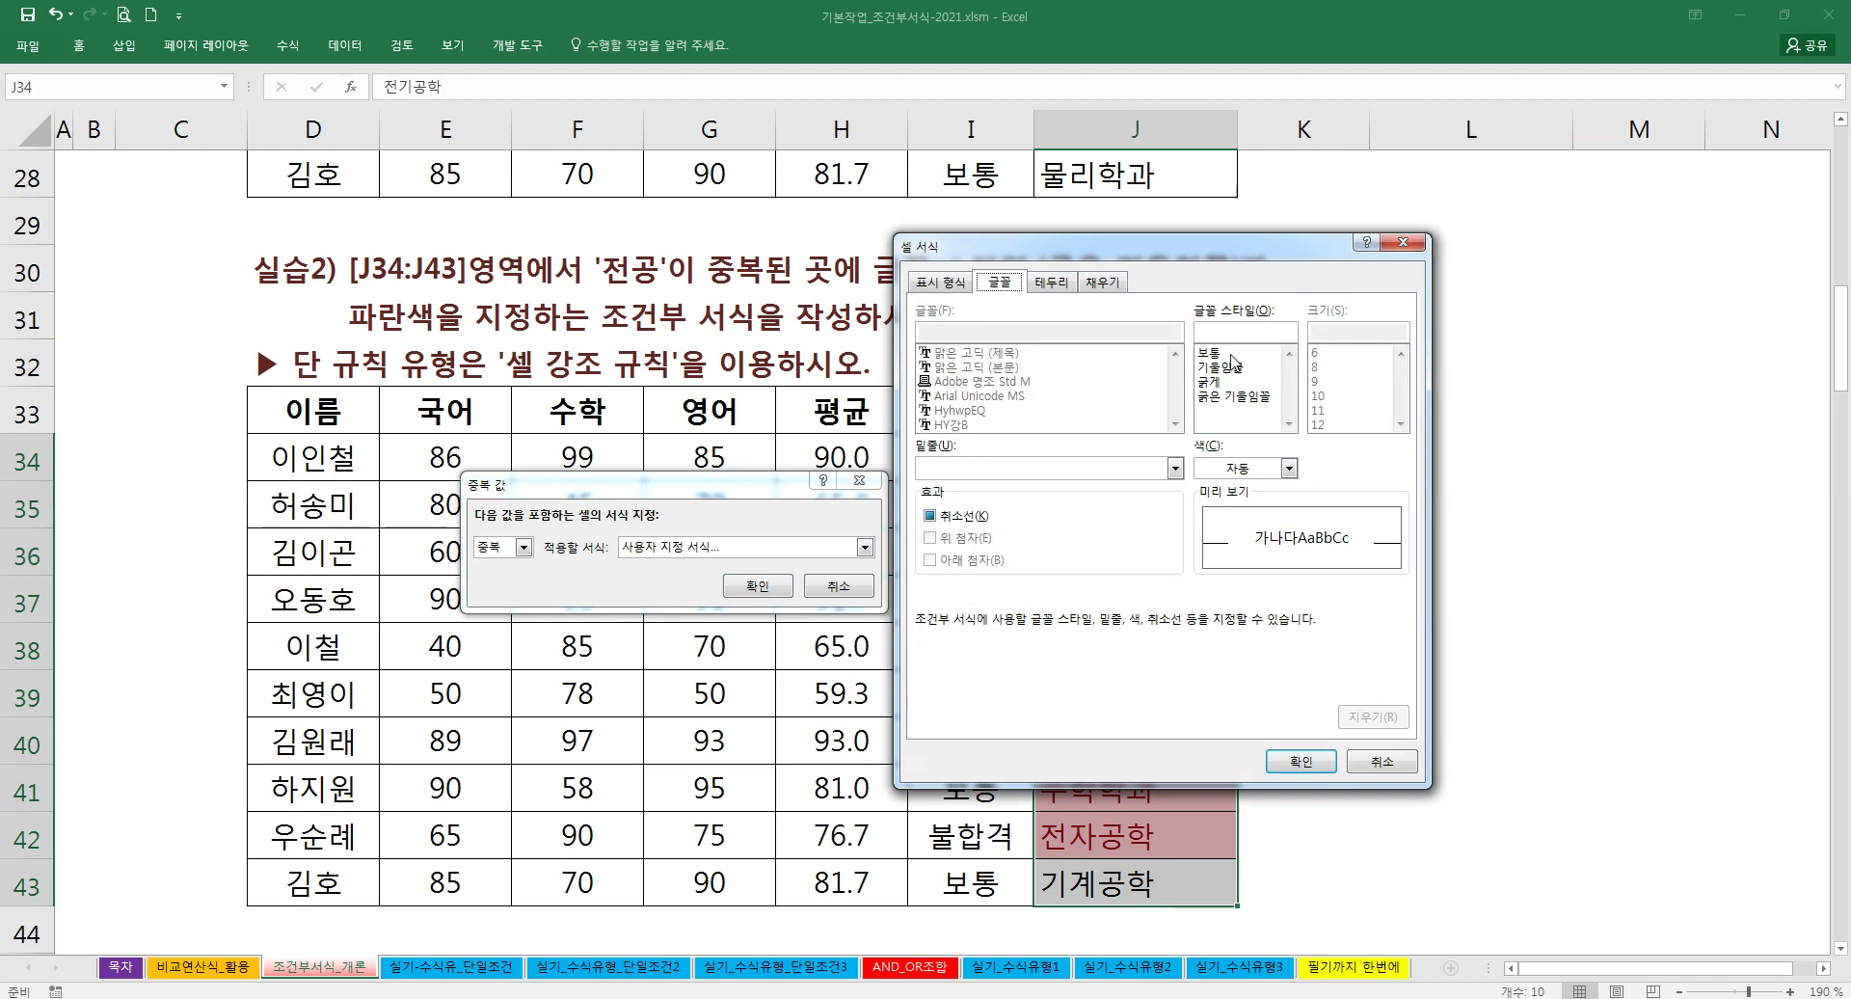
{"action": "left_click", "coordinate": [1232, 353]}
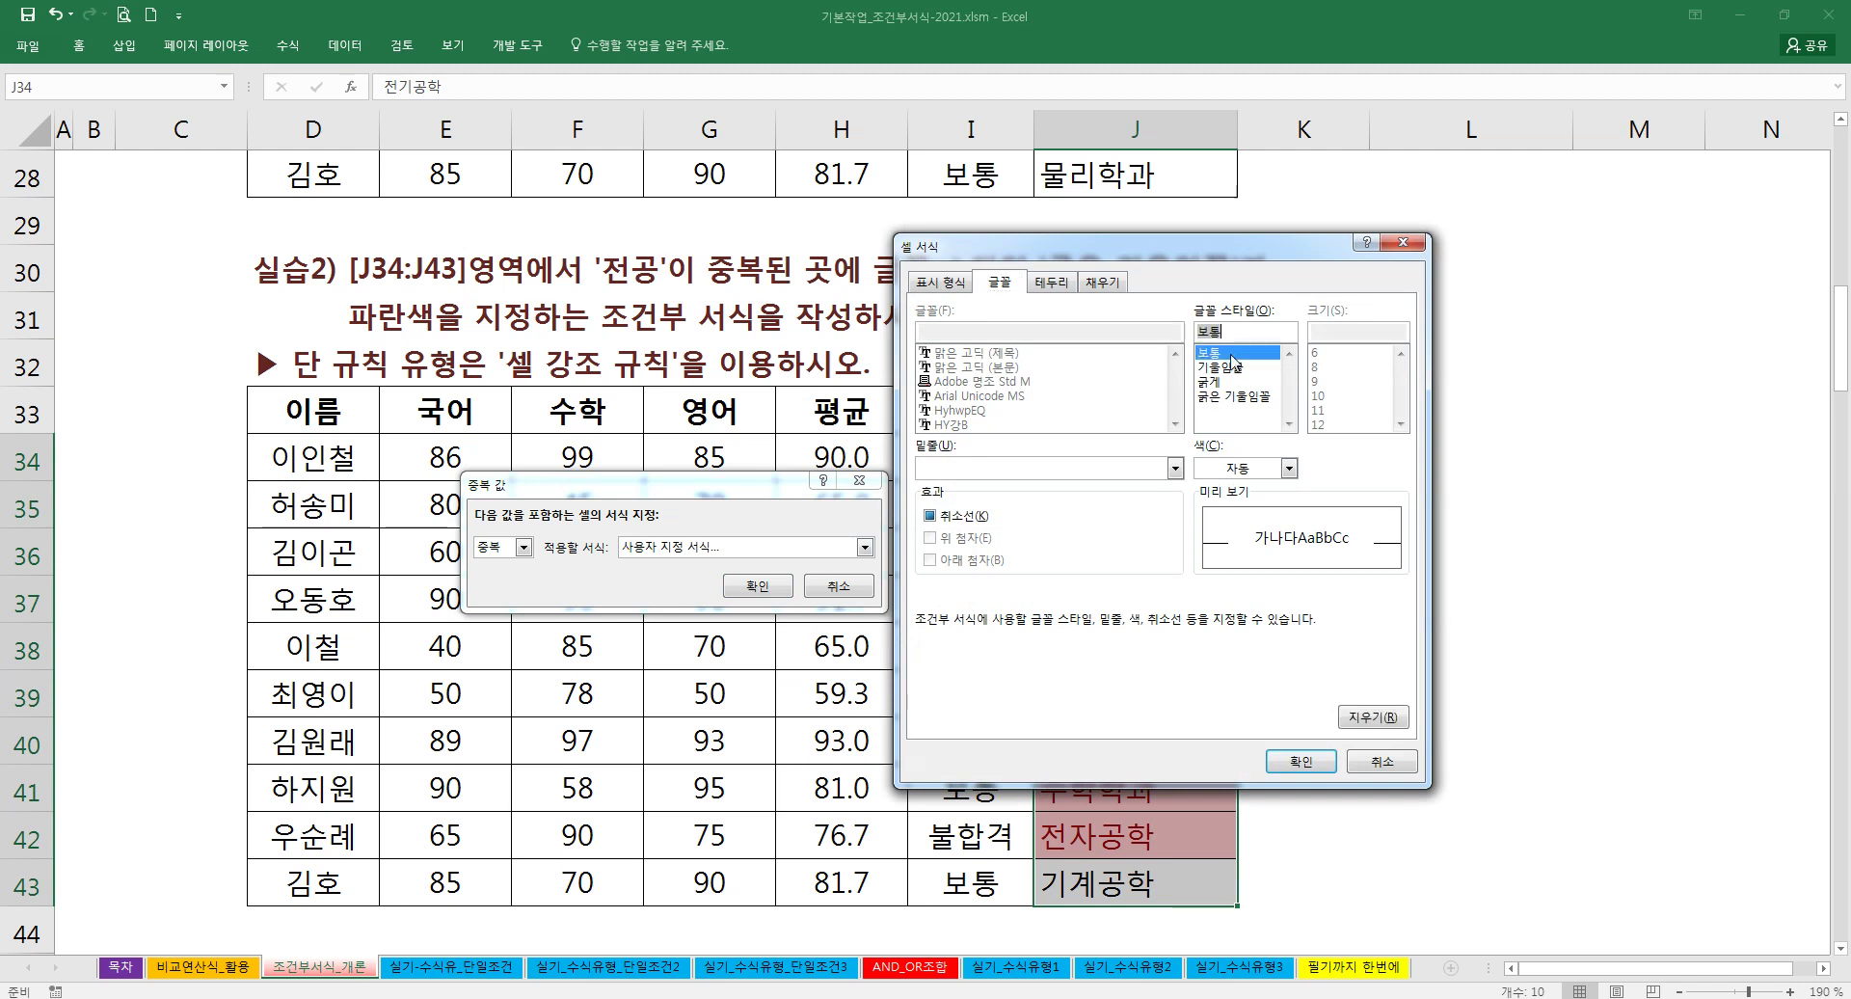
{"action": "left_click", "coordinate": [1236, 396]}
{"action": "left_click_drag", "start_coordinate": [1150, 249], "coordinate": [1226, 333]}
{"action": "left_click", "coordinate": [1317, 555]}
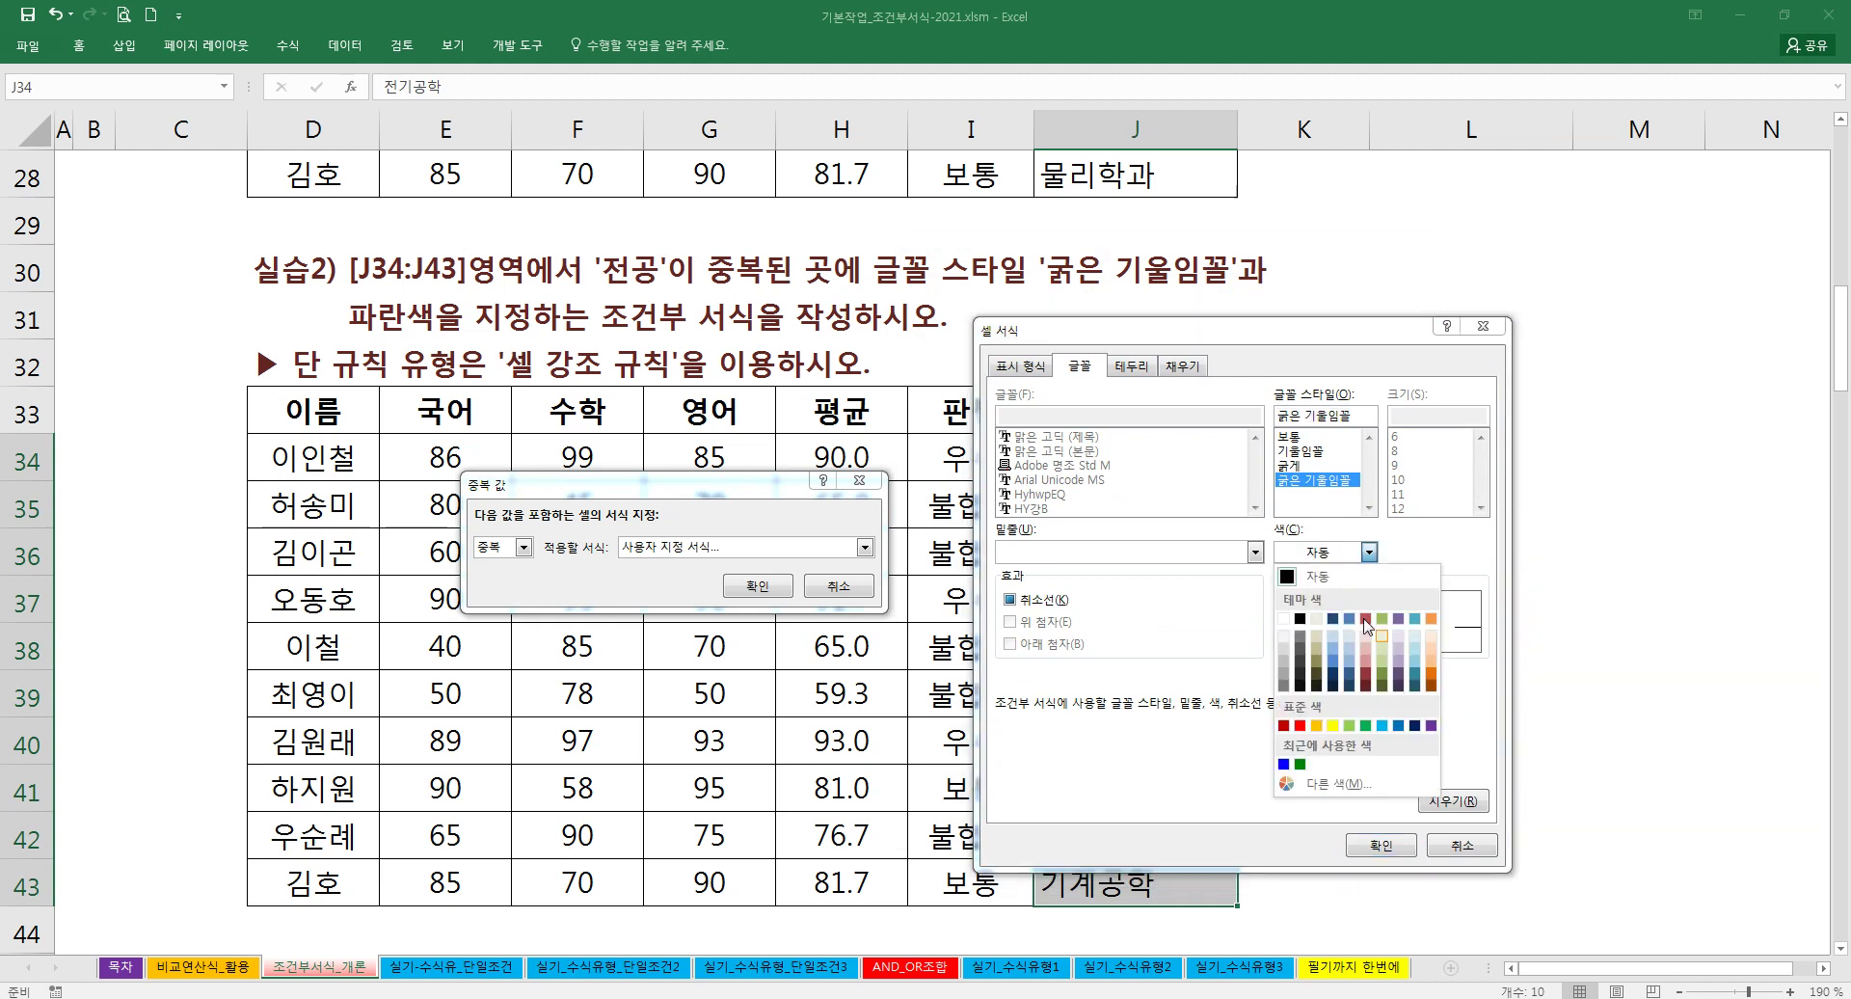
{"action": "left_click", "coordinate": [1398, 726]}
{"action": "left_click", "coordinate": [1388, 844]}
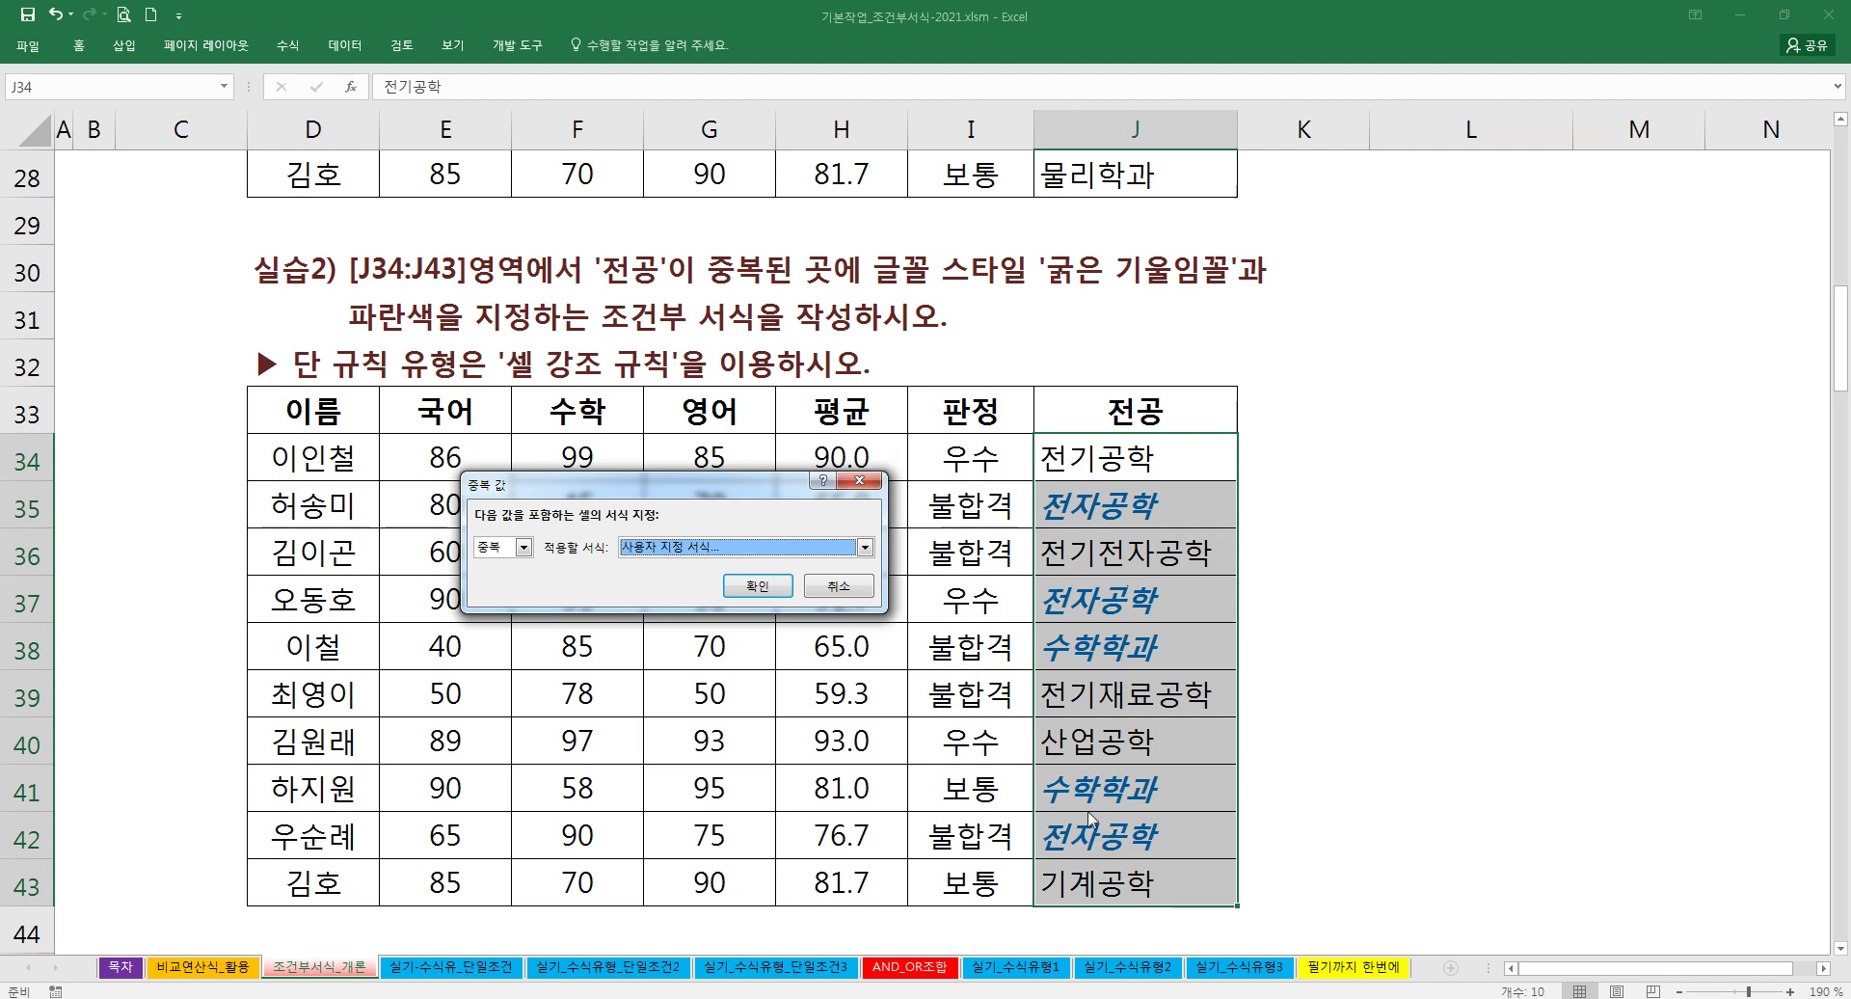
{"action": "left_click", "coordinate": [766, 586]}
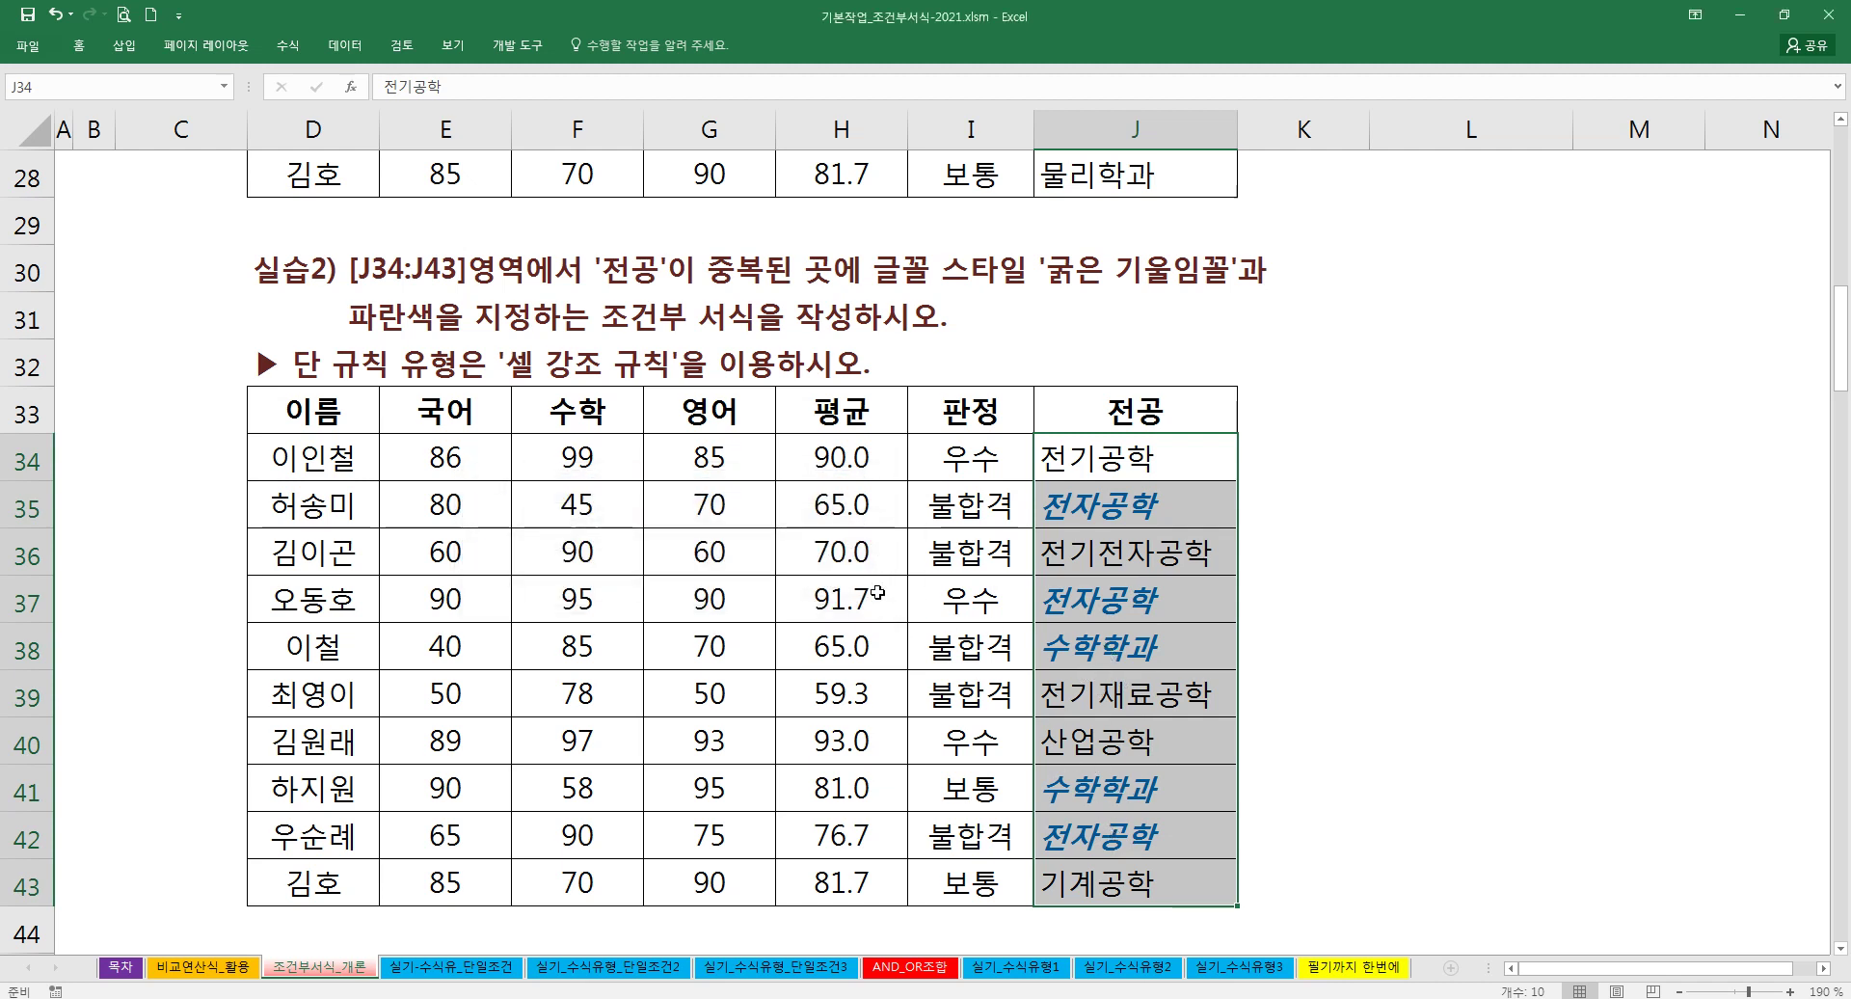
Step: Check the formatting of the repeated 전자공학 entries in J35, J37 and J42
{"action": "left_click", "coordinate": [1108, 521]}
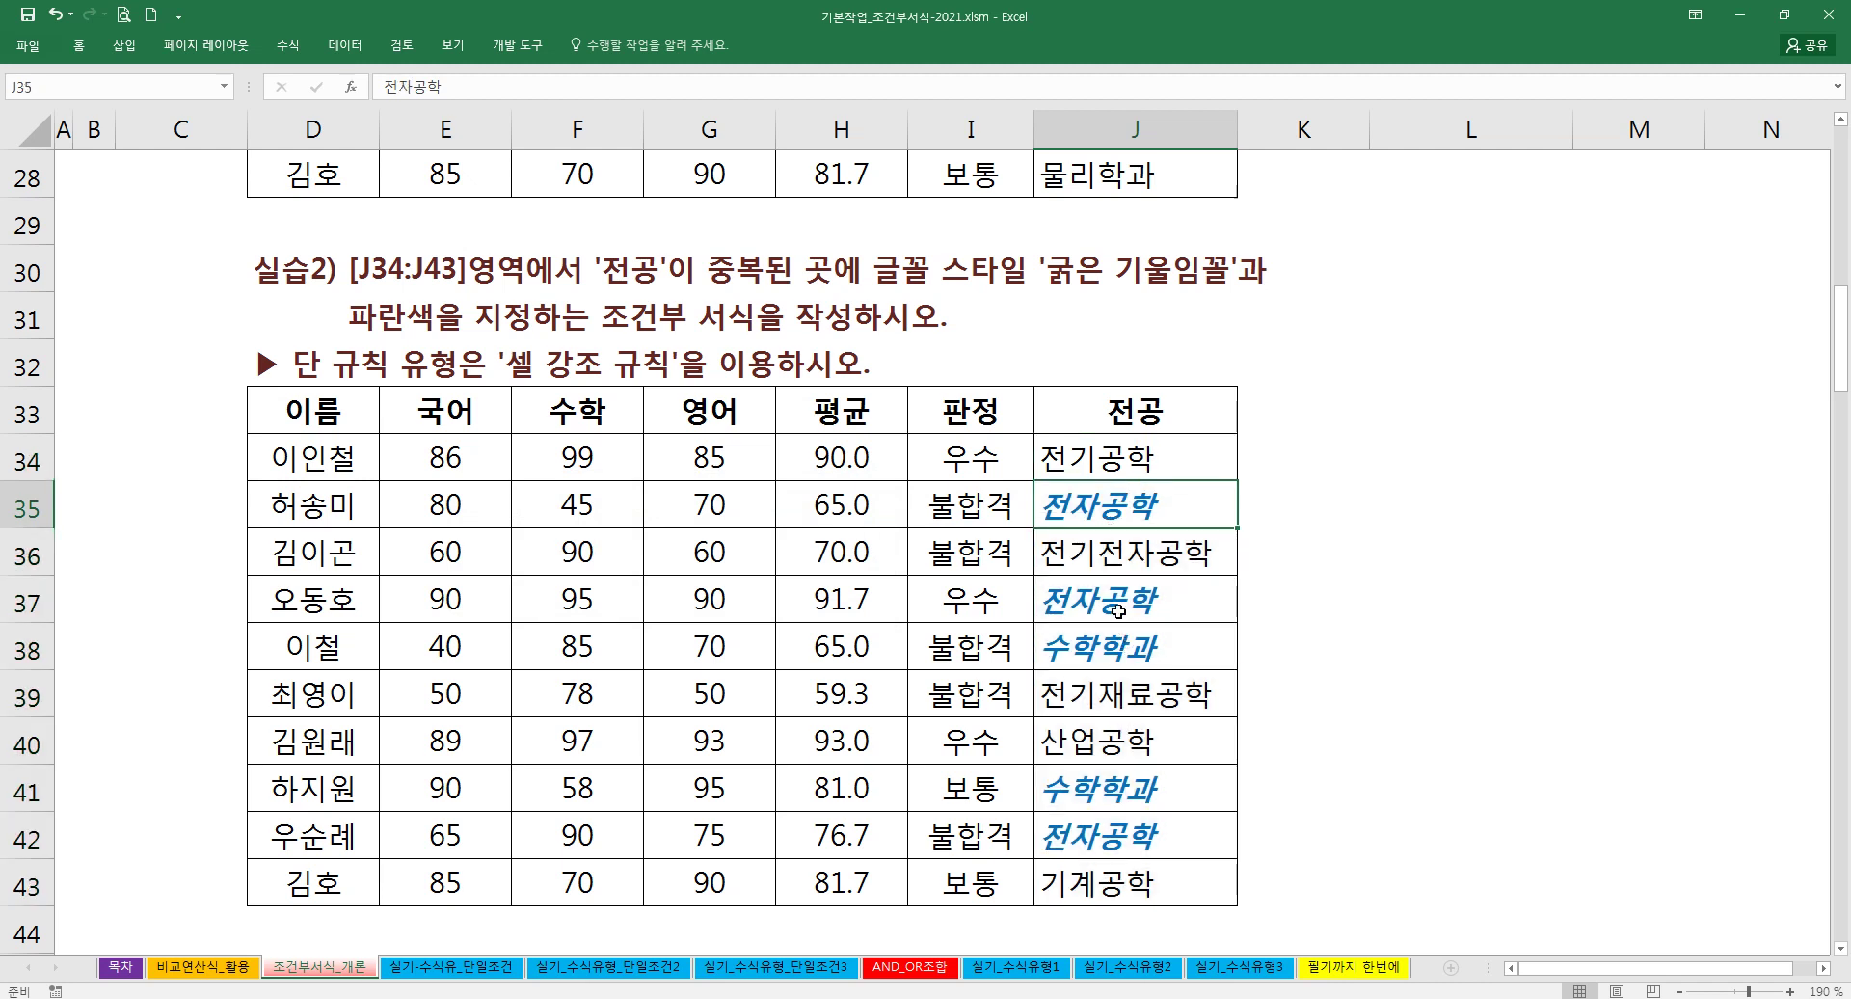
{"action": "left_click", "coordinate": [1098, 607], "text": "ctrl"}
{"action": "left_click", "coordinate": [1108, 831], "text": "ctrl"}
{"action": "left_click", "coordinate": [1100, 497], "text": "ctrl"}
{"action": "left_click", "coordinate": [1099, 497]}
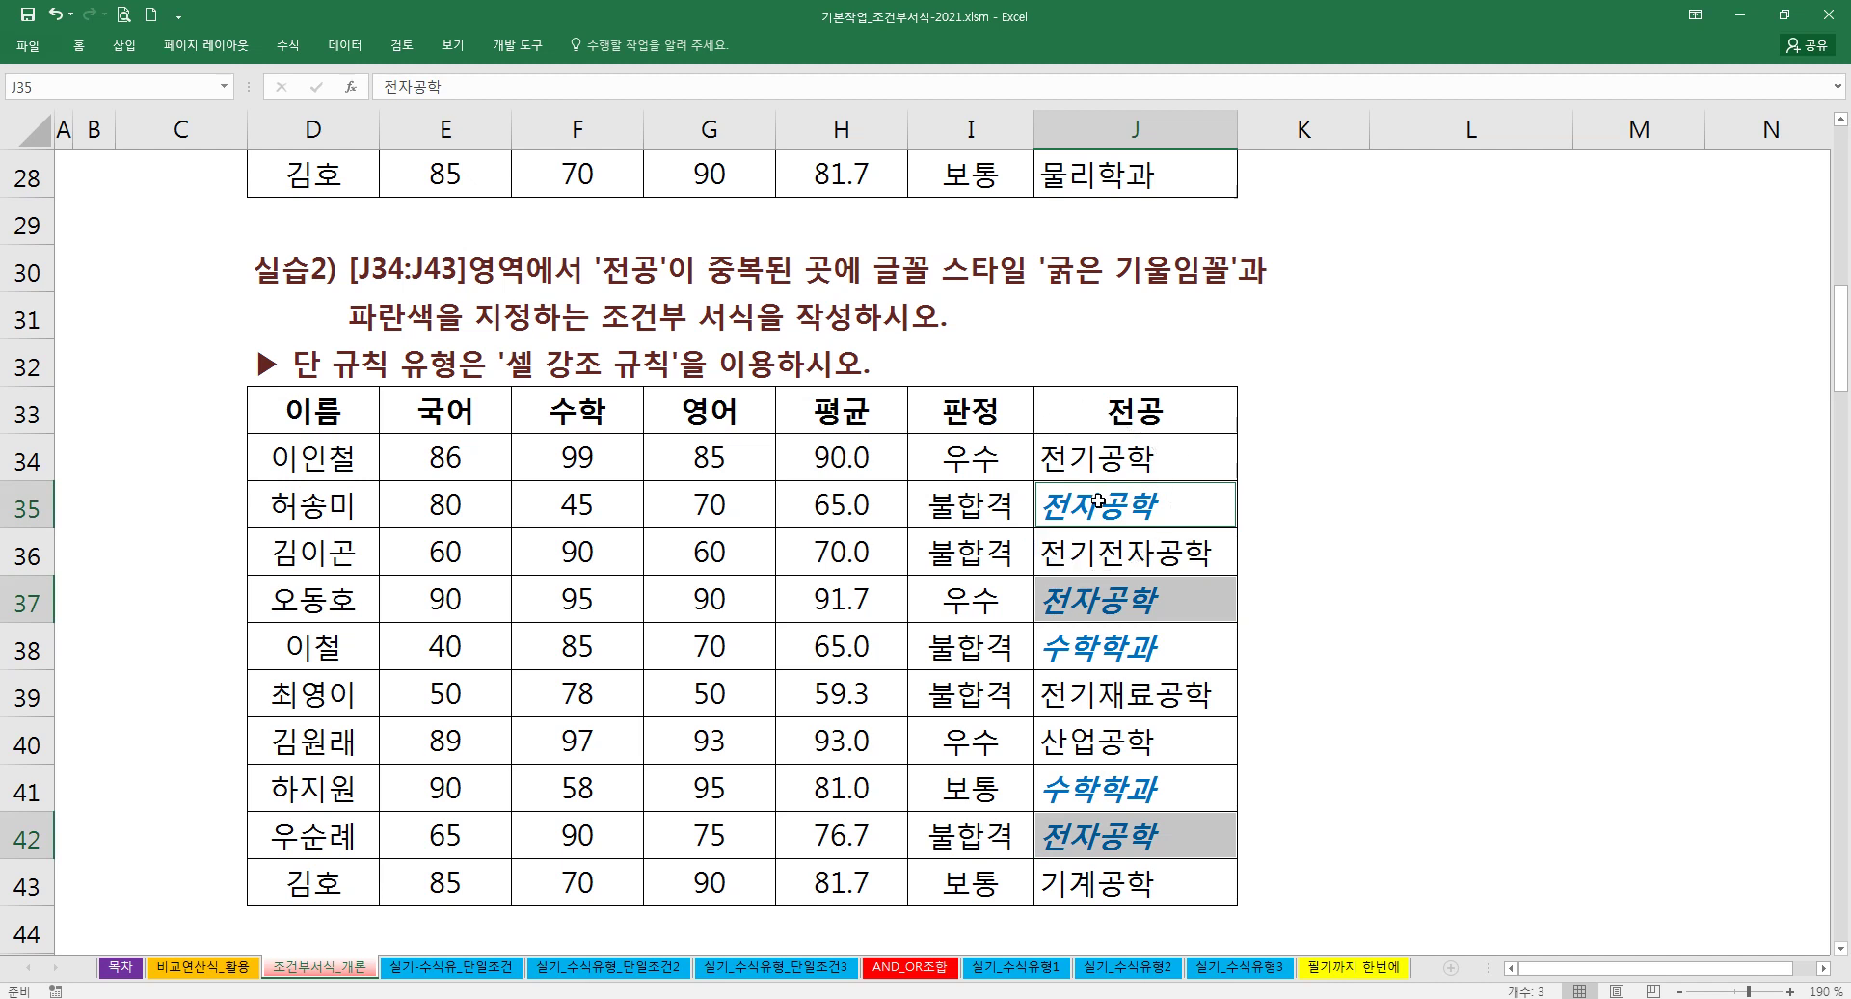
{"action": "left_click", "coordinate": [1116, 627]}
Step: Try the 고유 option of the 중복 값 highlighting rule on J34:J43 and leave the rule unapplied
{"action": "left_click_drag", "start_coordinate": [1105, 456], "coordinate": [1109, 883]}
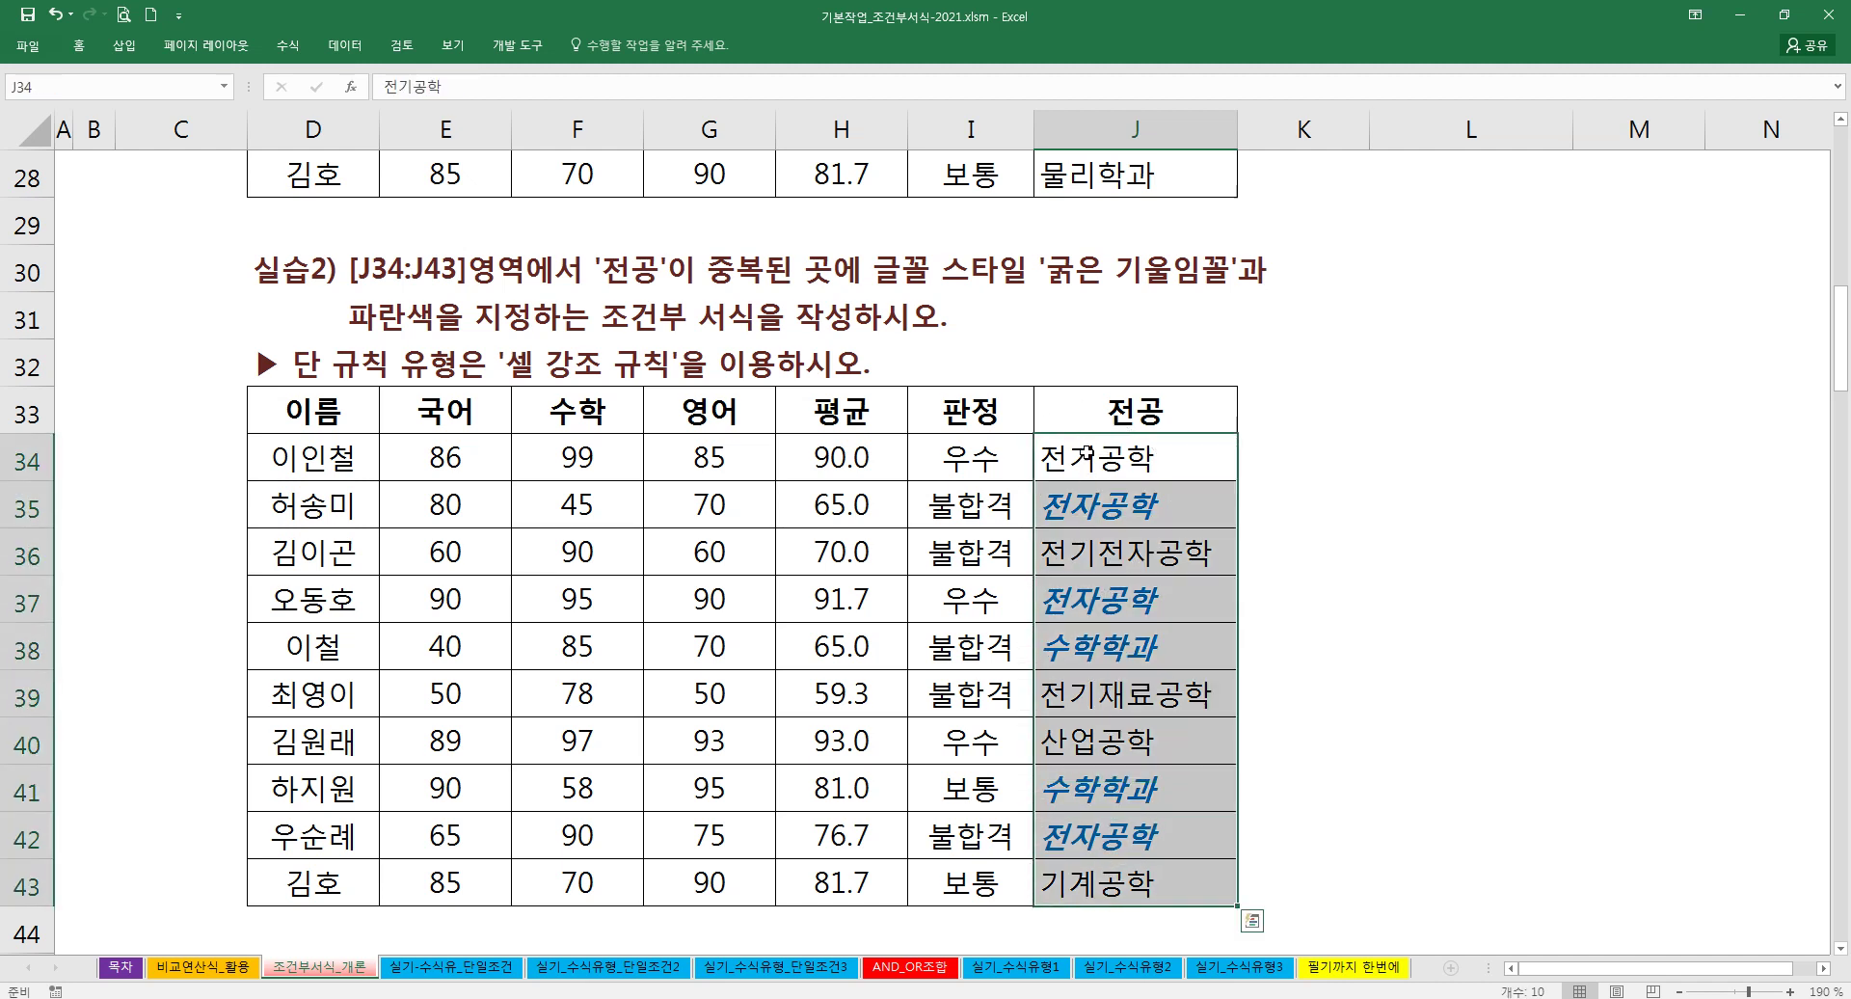
{"action": "left_click", "coordinate": [62, 48]}
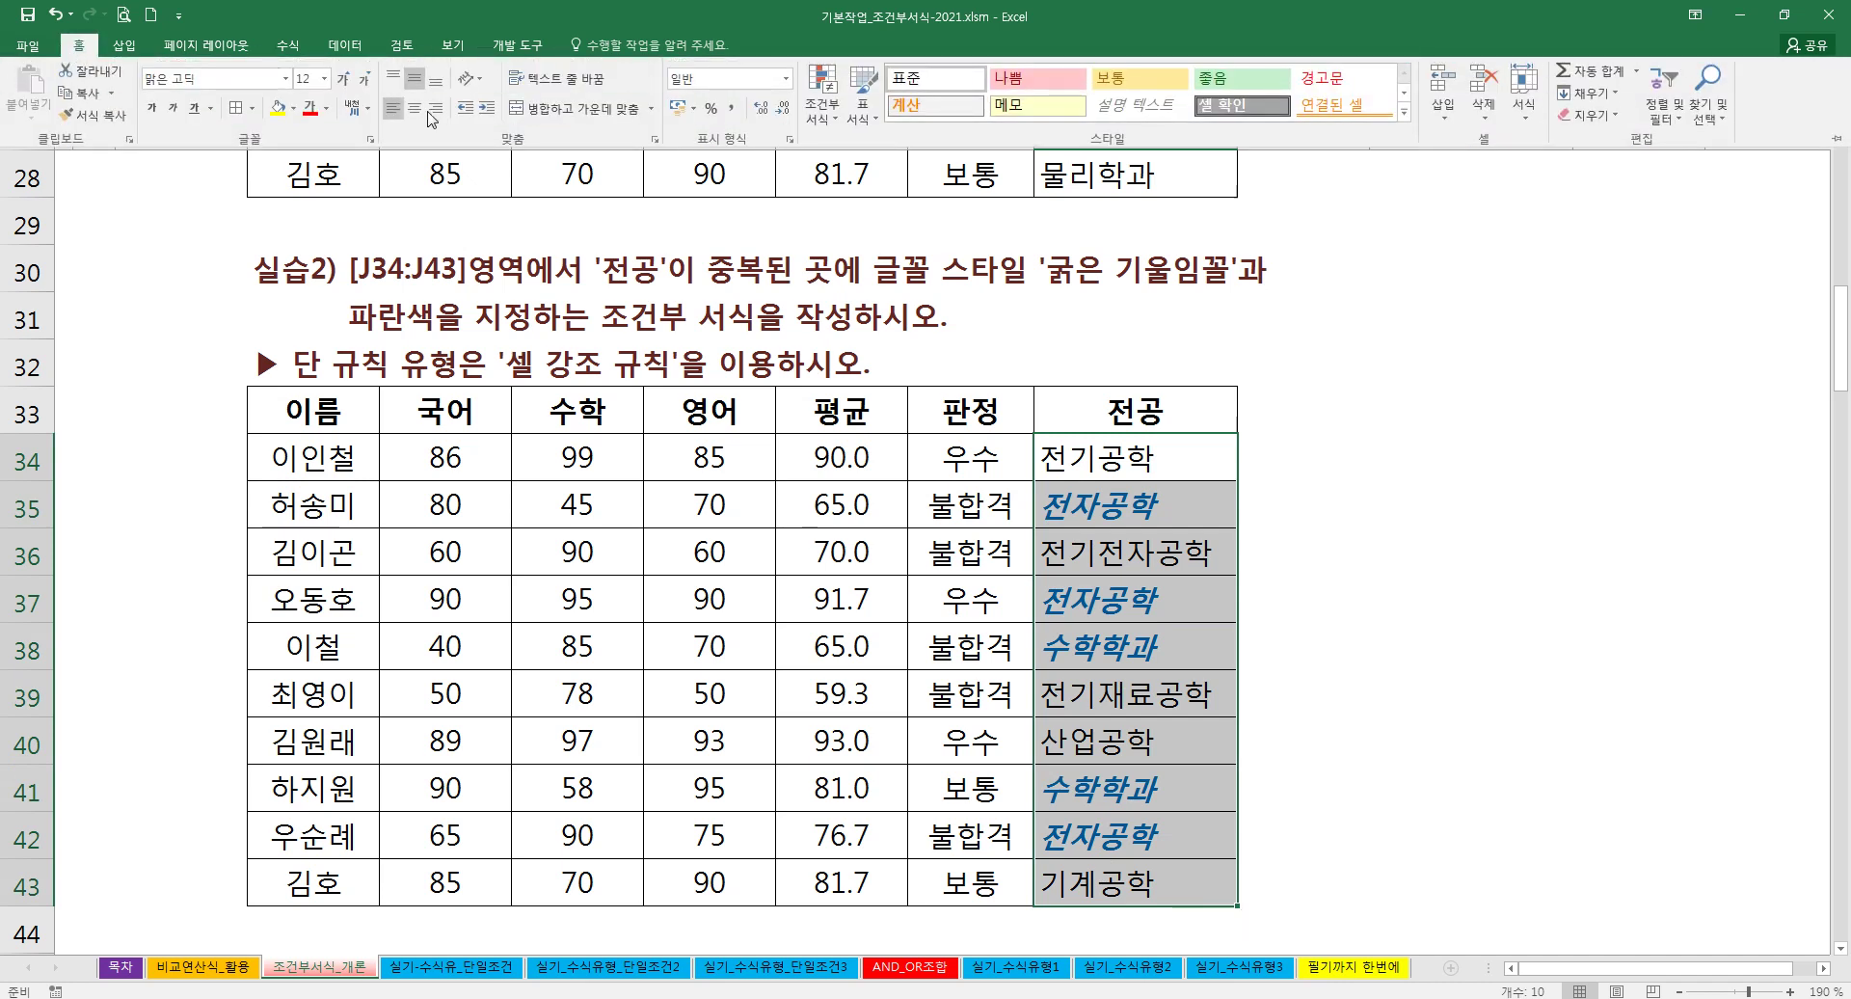
{"action": "left_click", "coordinate": [822, 96]}
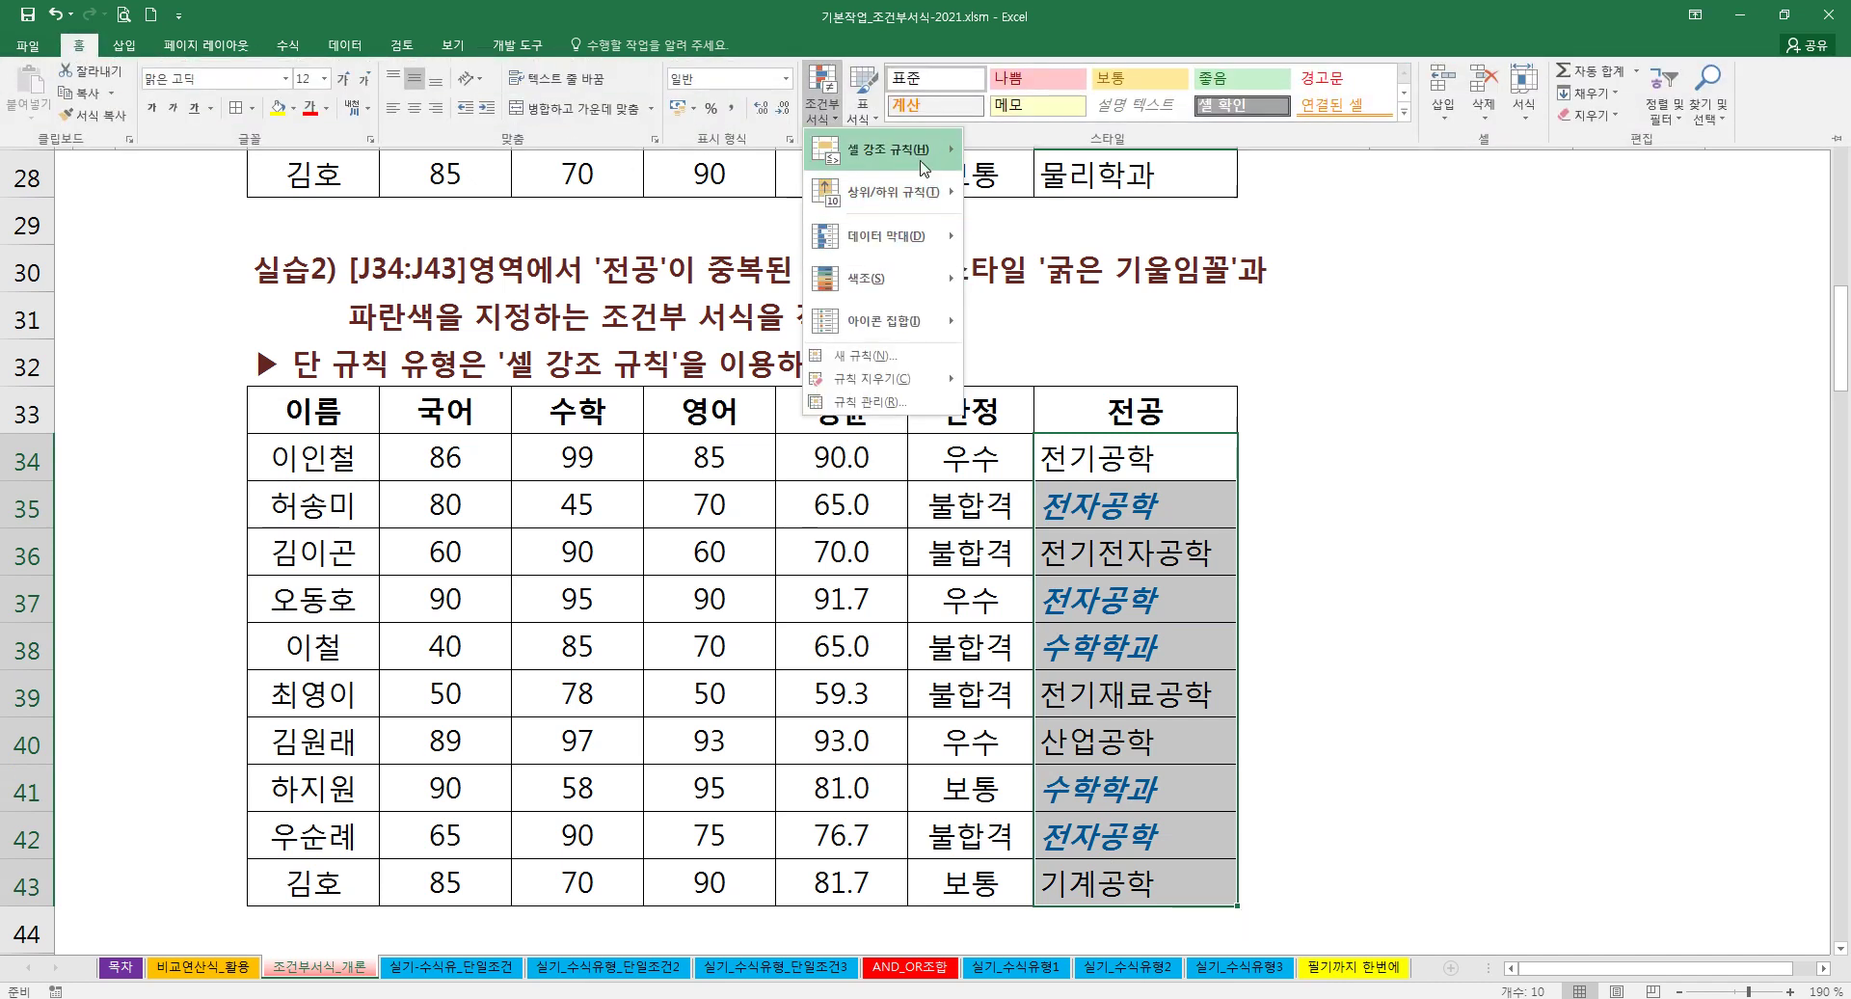
{"action": "mouse_move", "coordinate": [901, 149]}
{"action": "left_click", "coordinate": [1053, 404]}
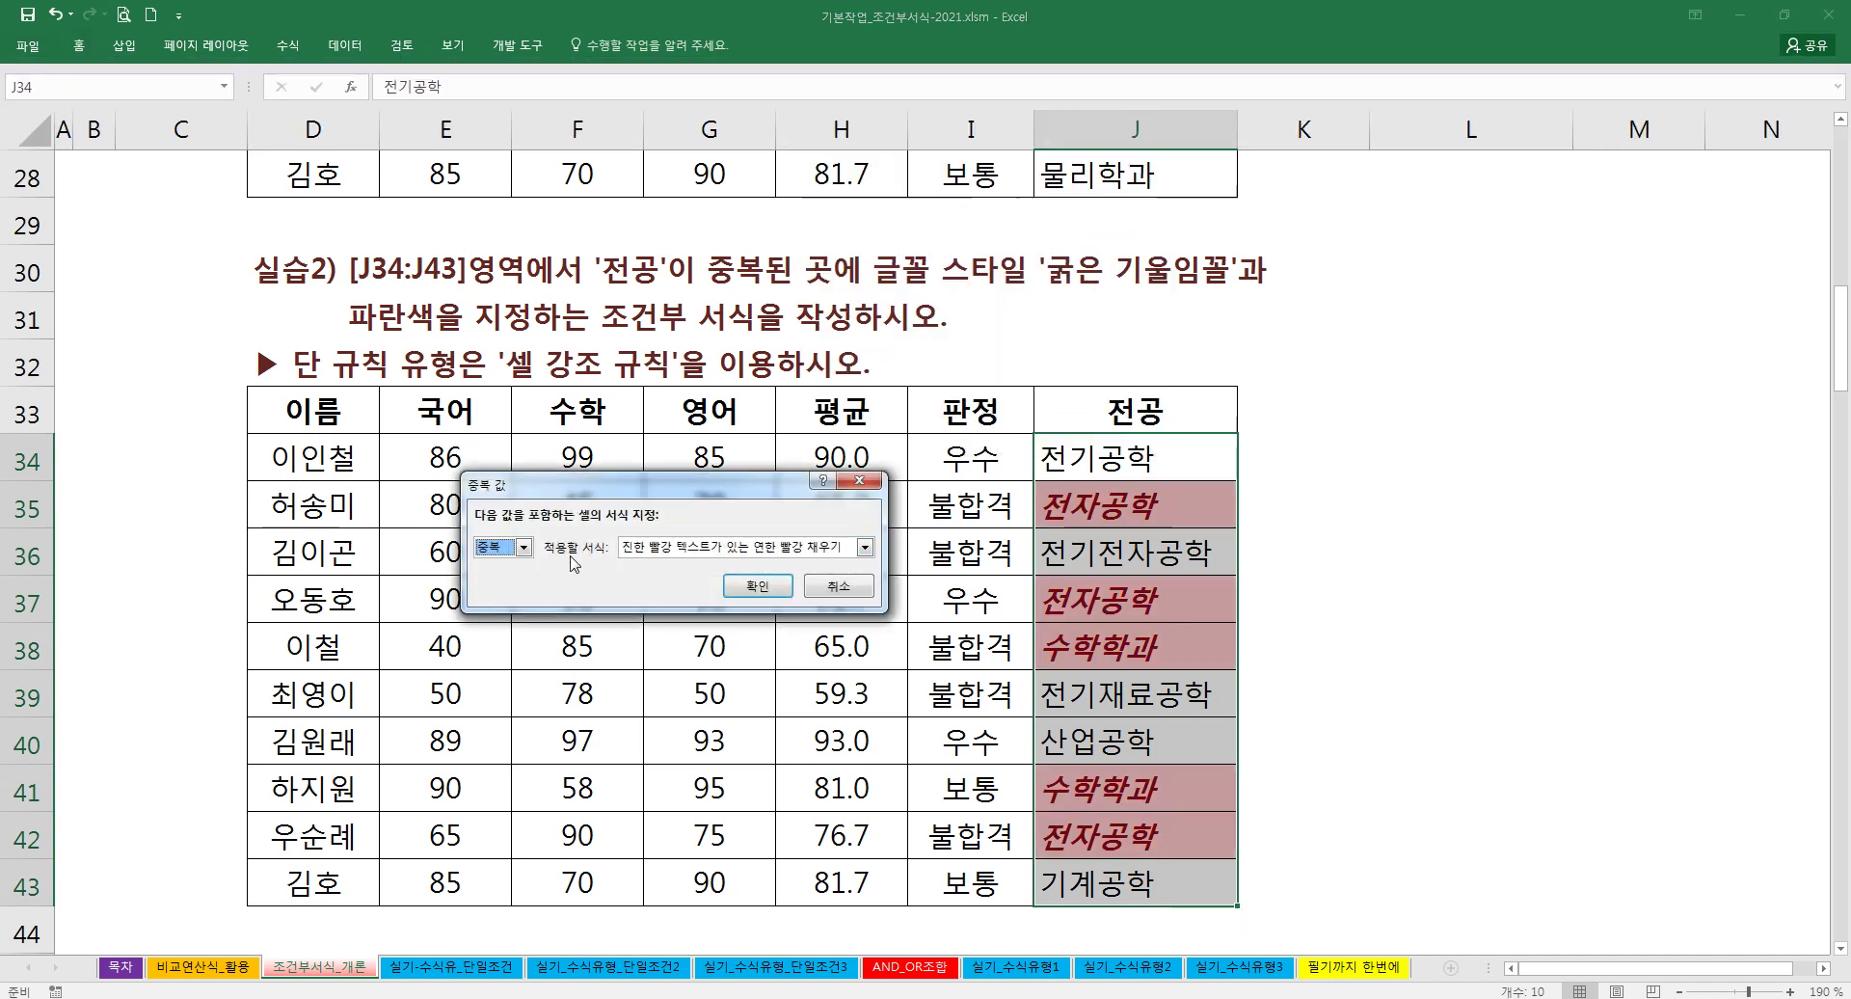
{"action": "left_click", "coordinate": [524, 547]}
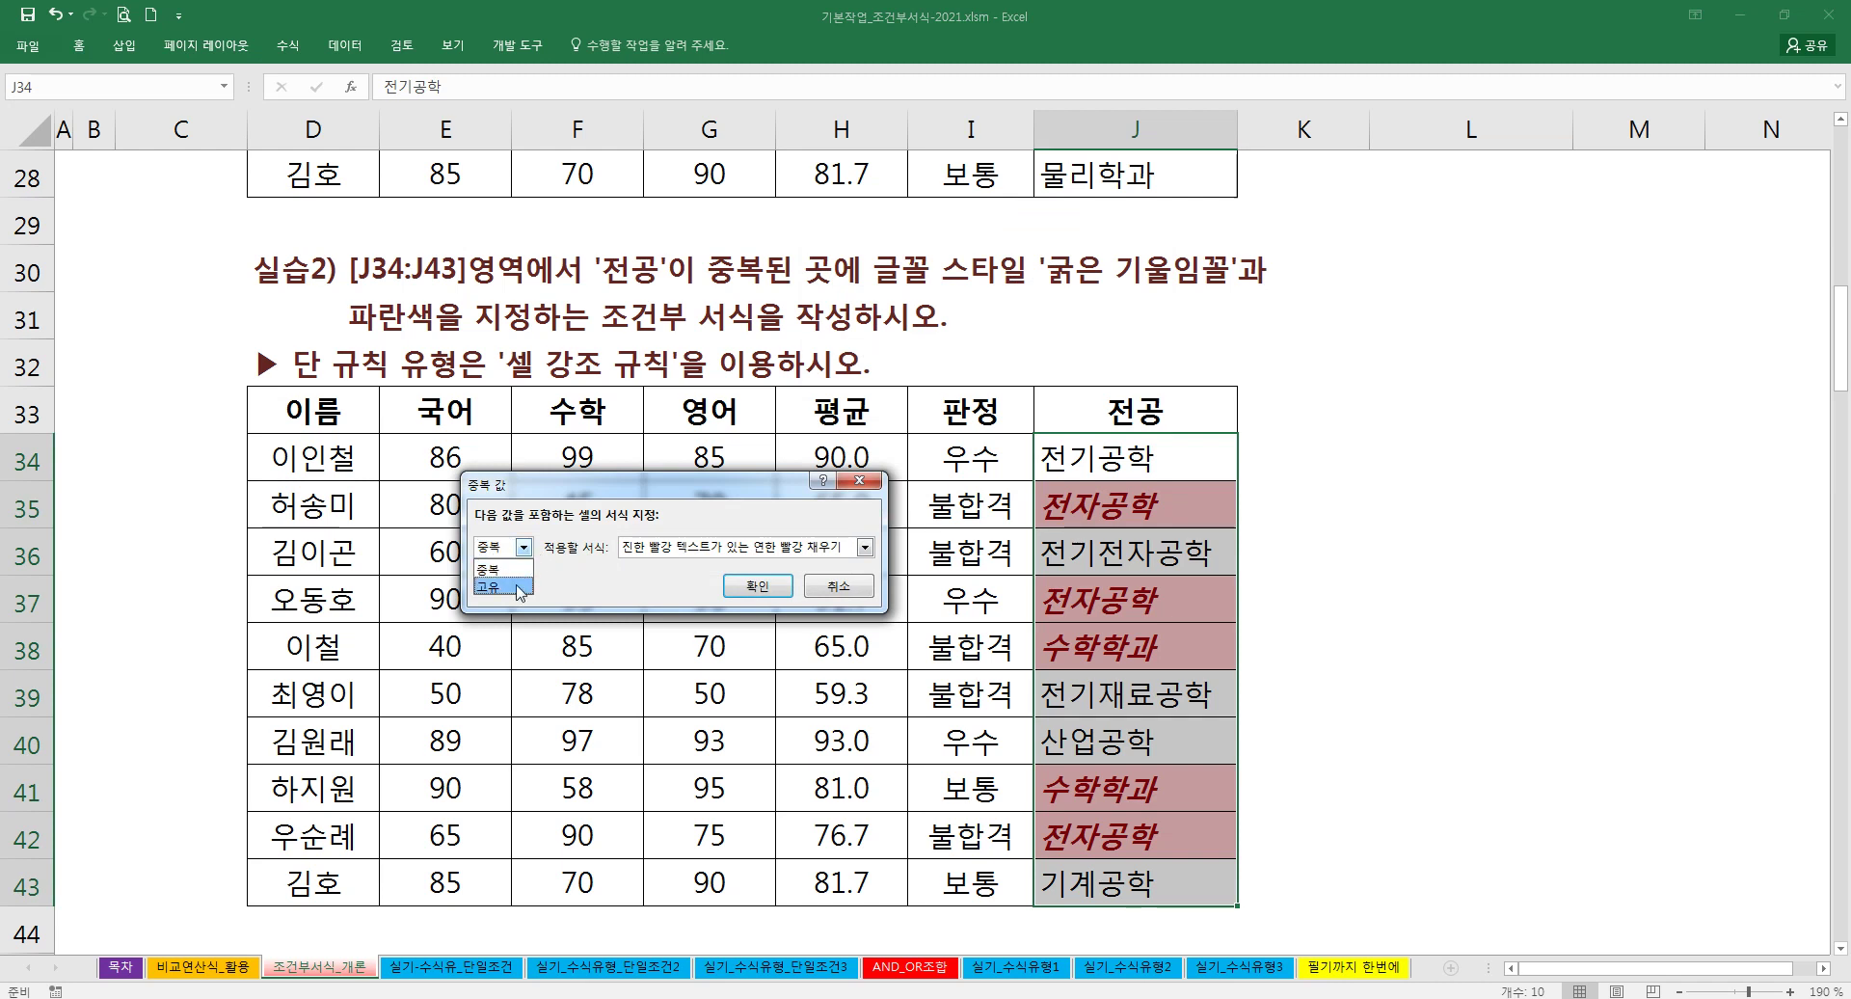
{"action": "left_click", "coordinate": [520, 589]}
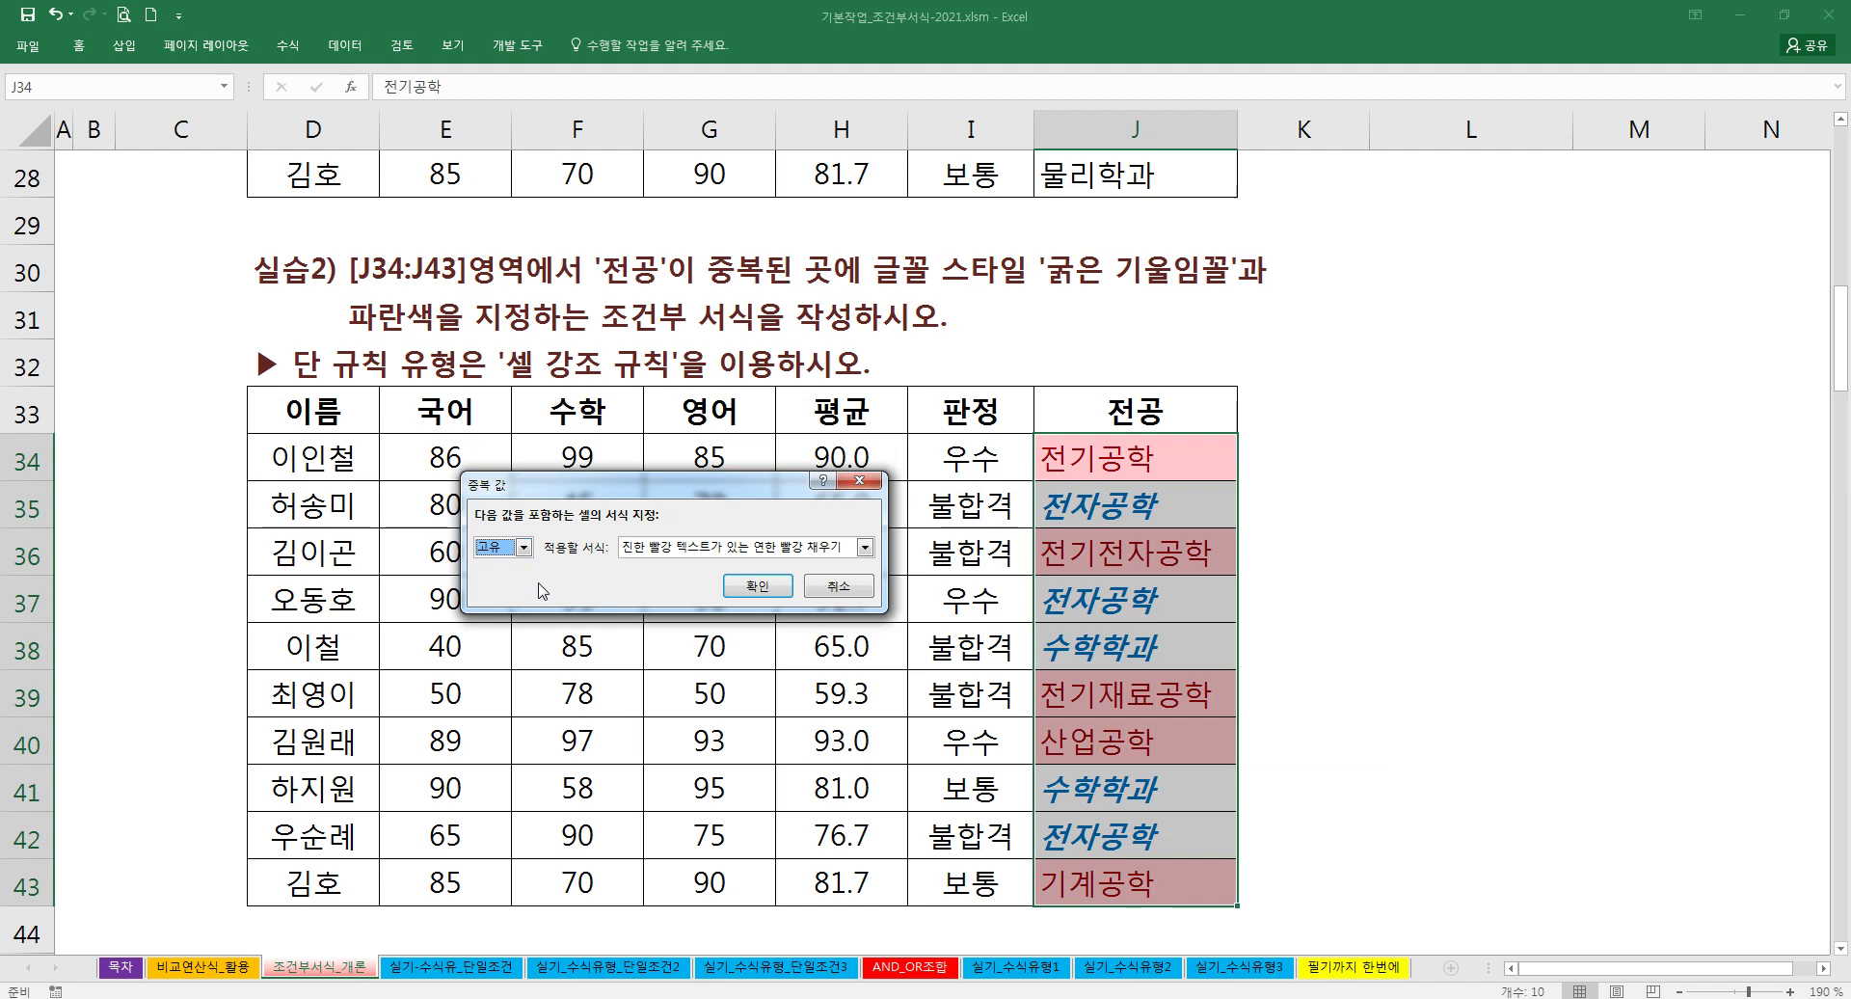
{"action": "left_click", "coordinate": [827, 595]}
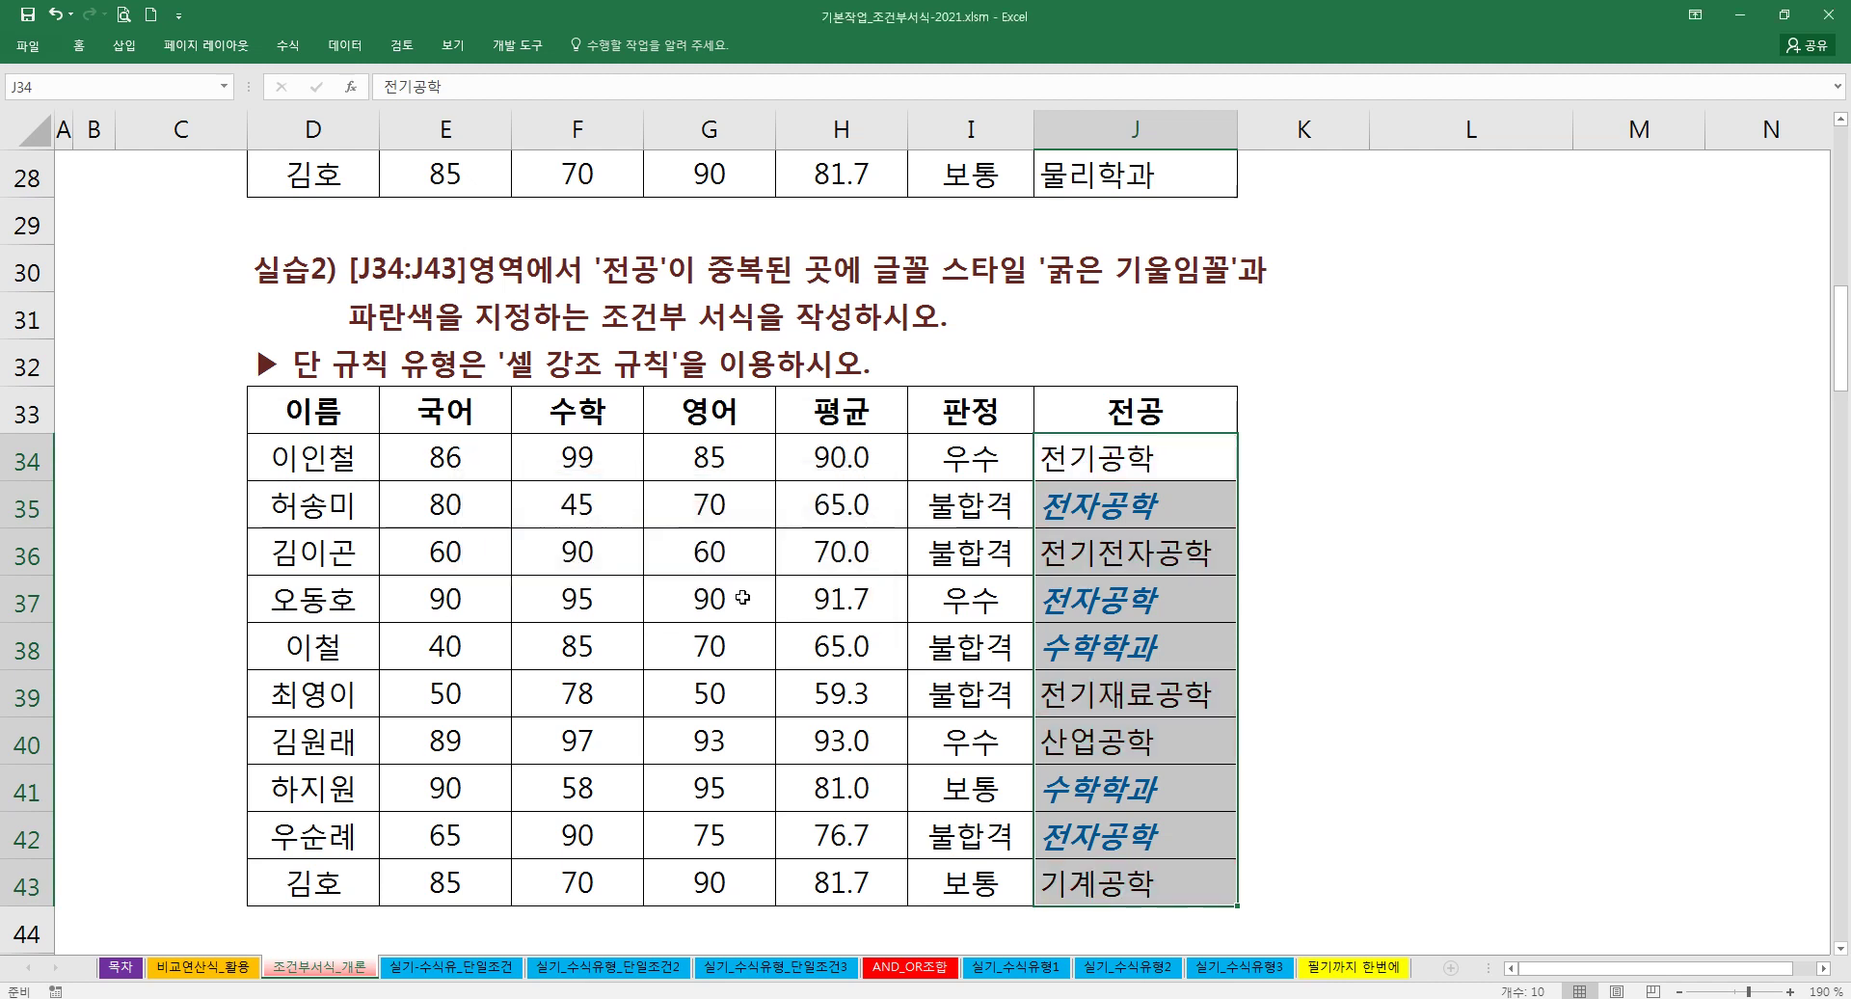
Step: Examine the 실습3 instructions and mark the 전공 entries in J49:J58 that contain 전자
{"action": "left_click", "coordinate": [685, 598]}
{"action": "scroll", "coordinate": [684, 598], "scroll_direction": "down", "scroll_amount": 3}
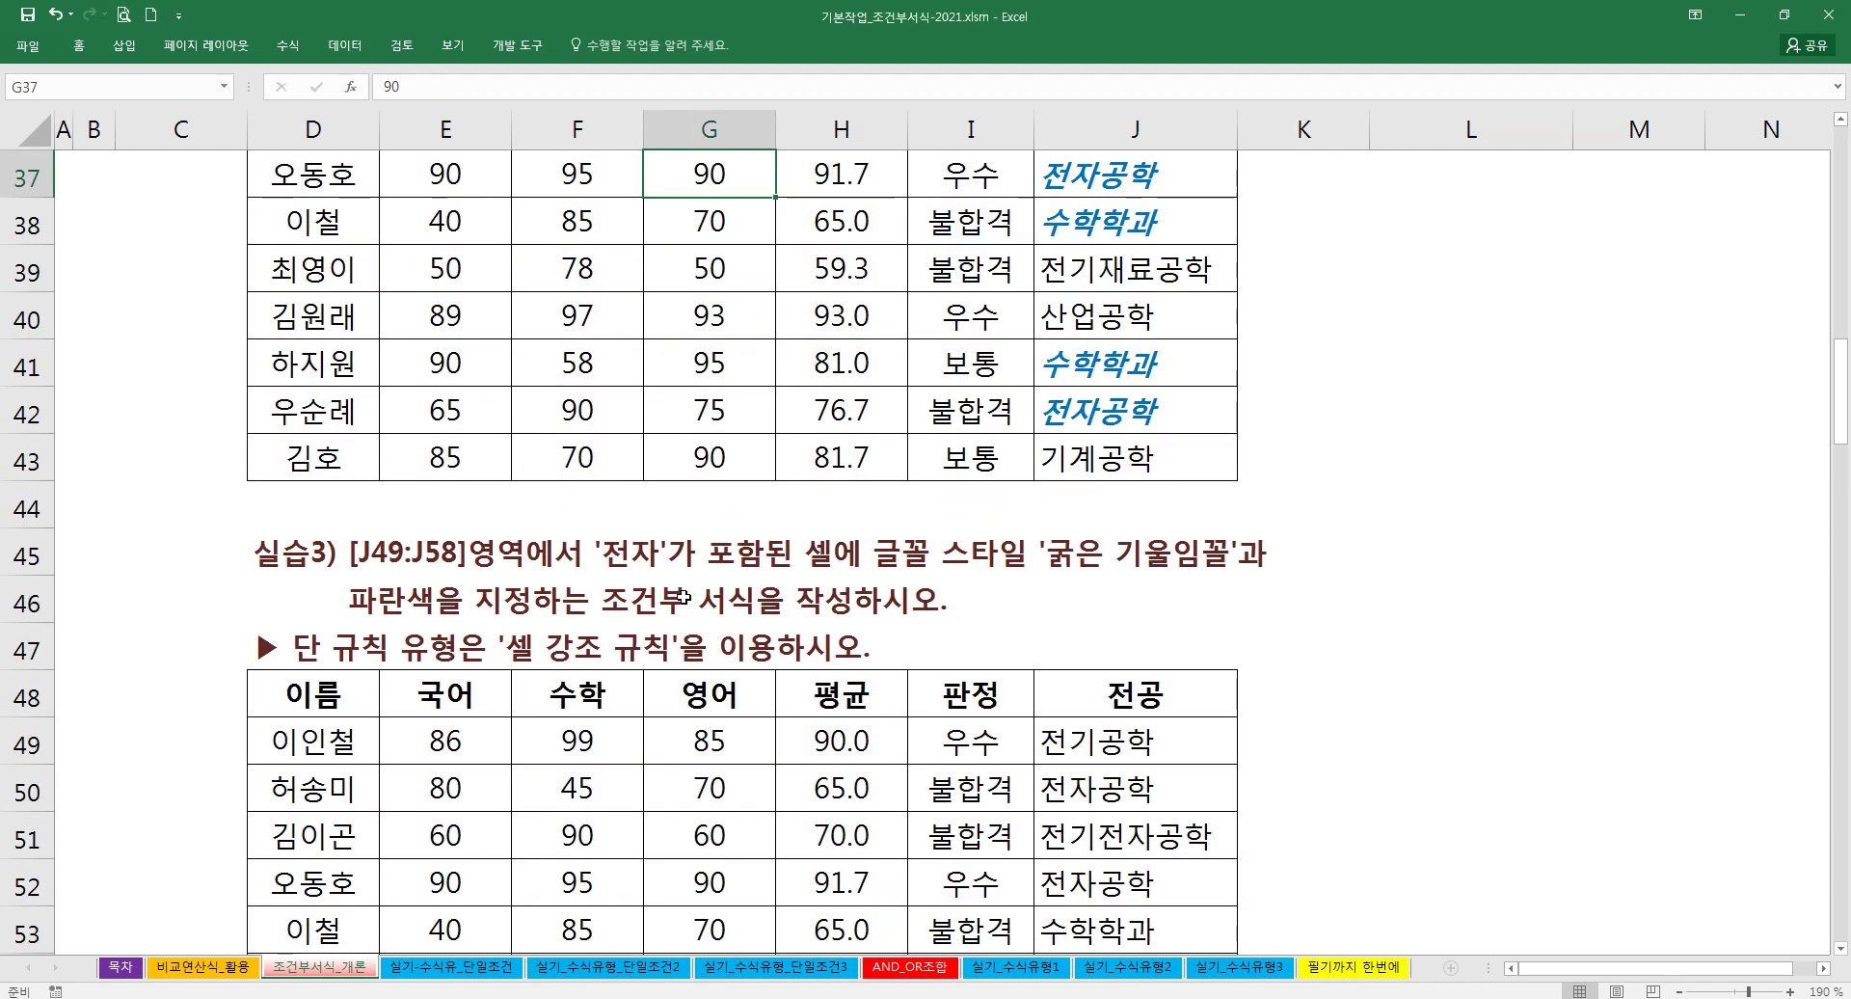
{"action": "scroll", "coordinate": [683, 597], "scroll_direction": "down", "scroll_amount": 1}
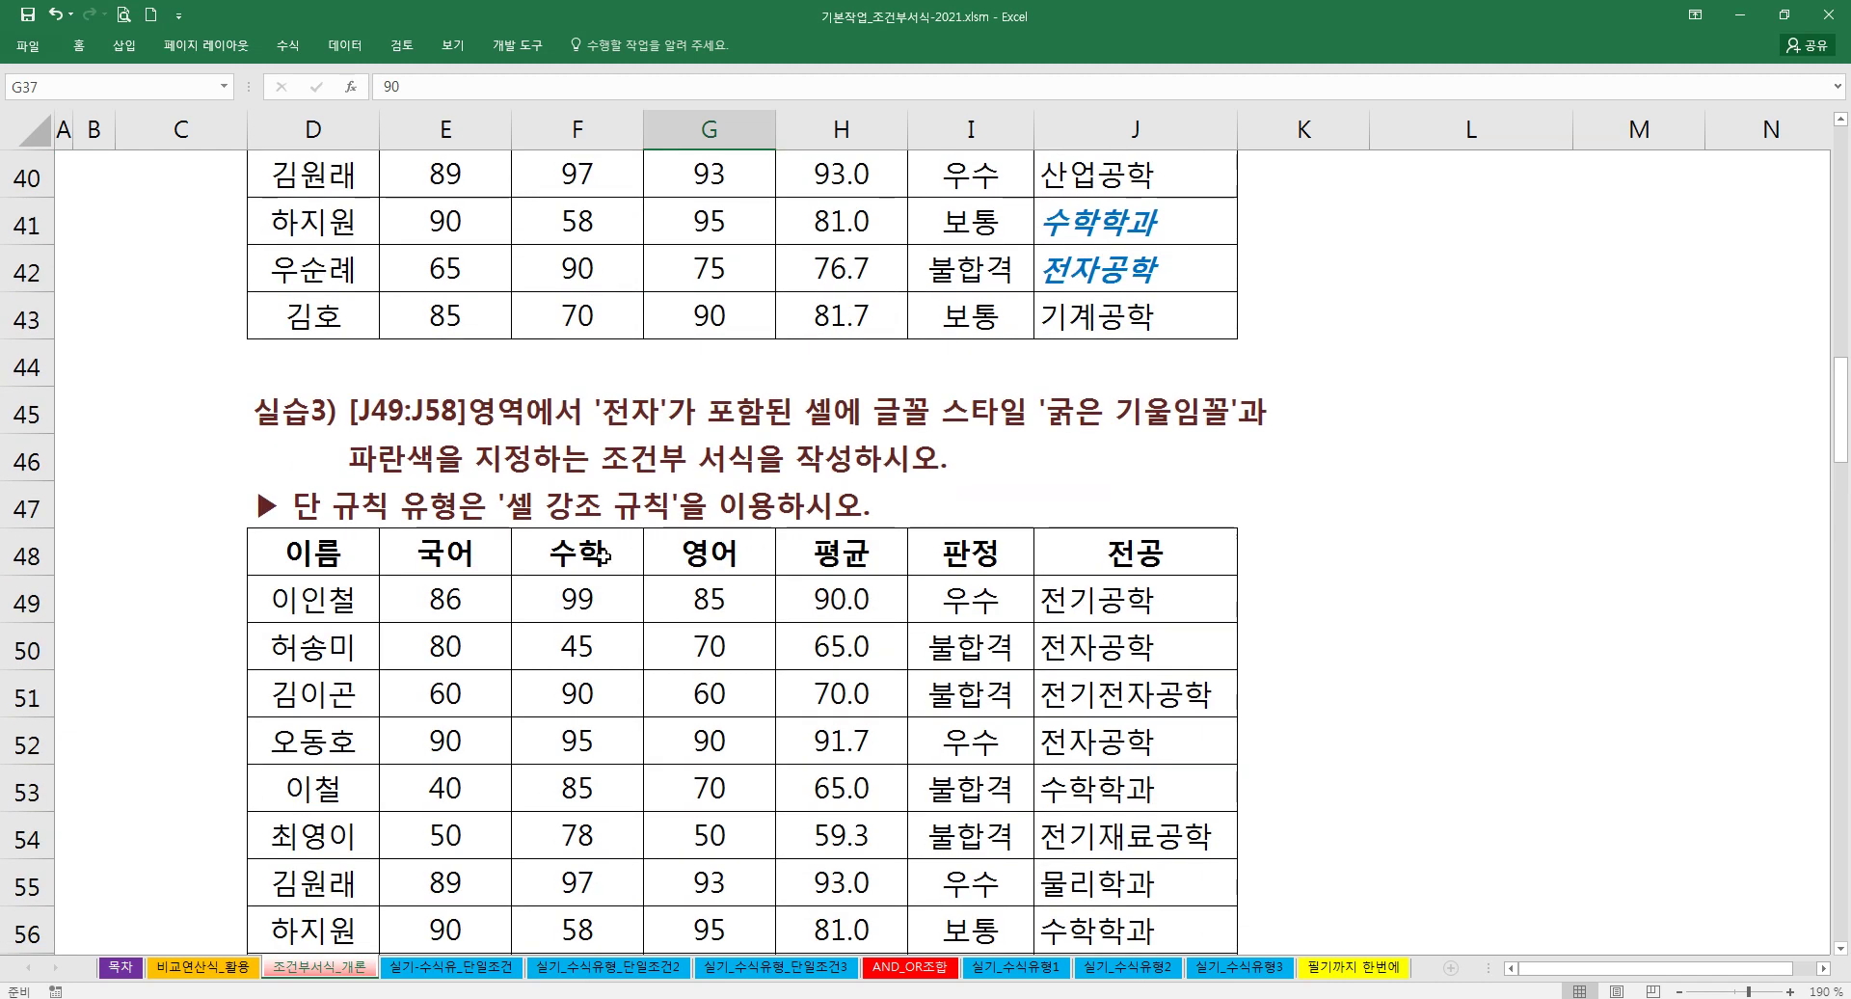
{"action": "scroll", "coordinate": [366, 442], "scroll_direction": "up", "scroll_amount": 3}
{"action": "scroll", "coordinate": [365, 454], "scroll_direction": "down", "scroll_amount": 4}
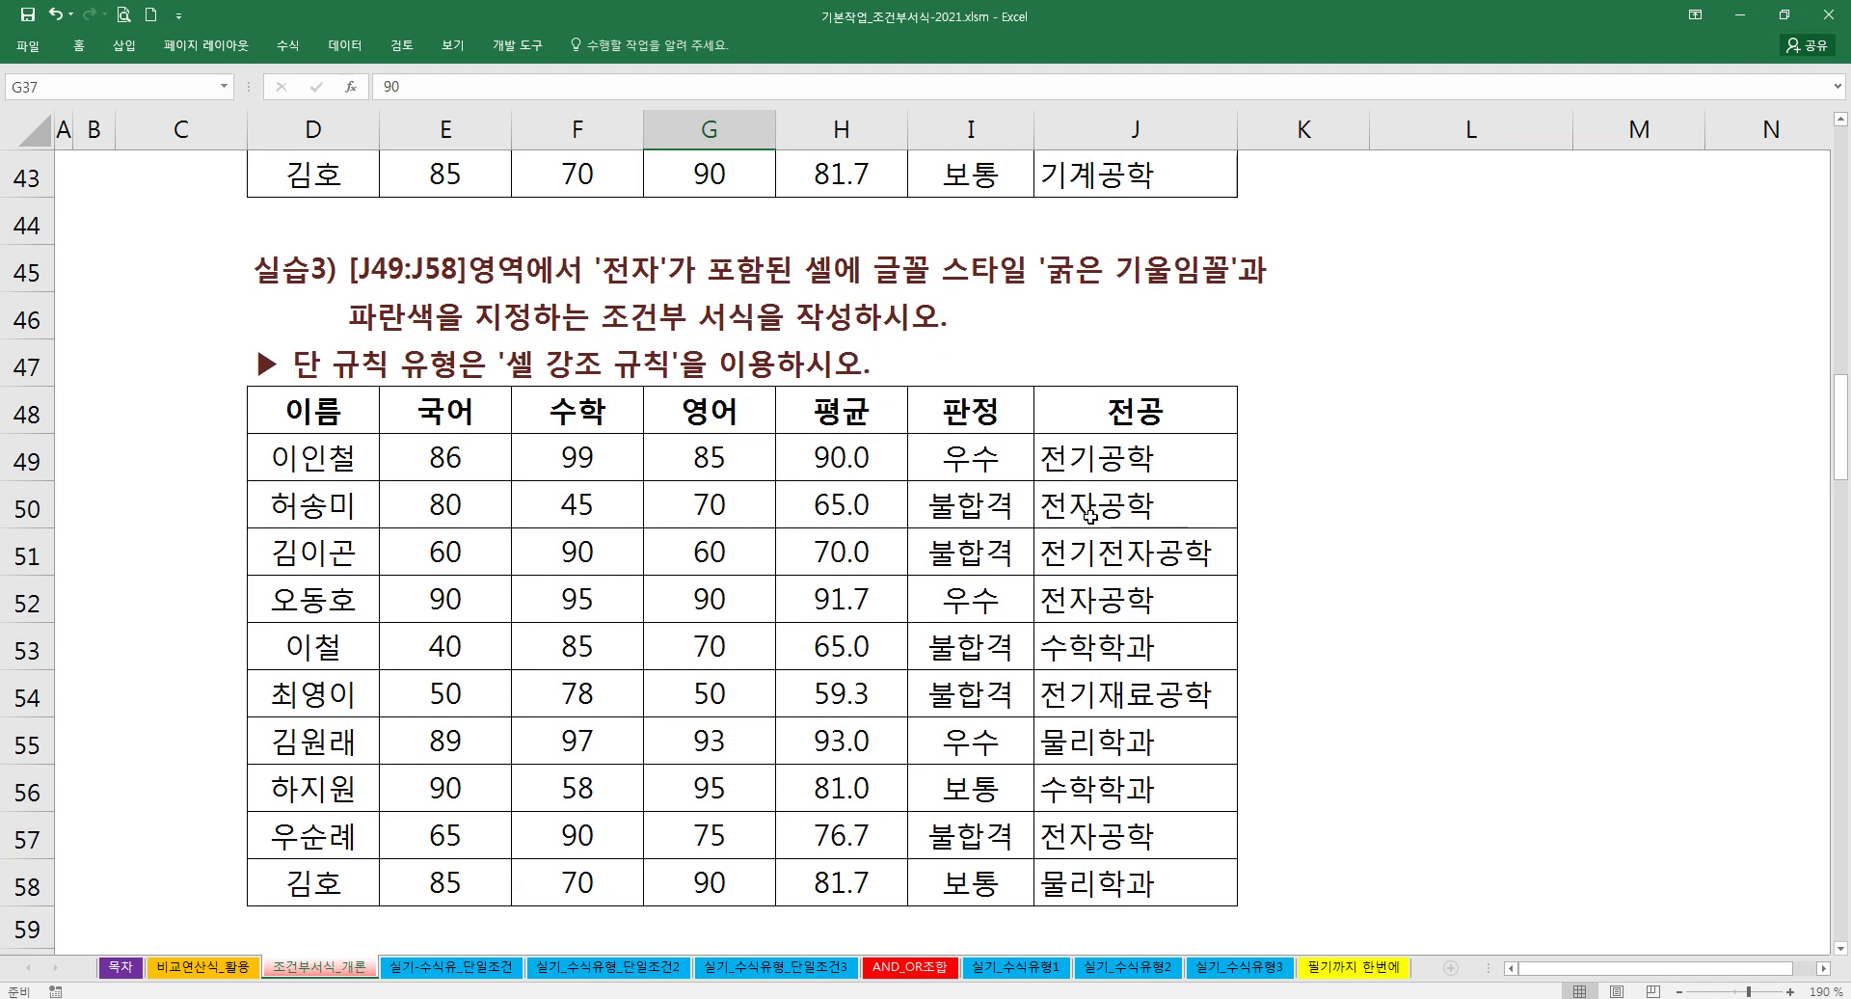
{"action": "left_click_drag", "start_coordinate": [1036, 487], "coordinate": [1158, 571]}
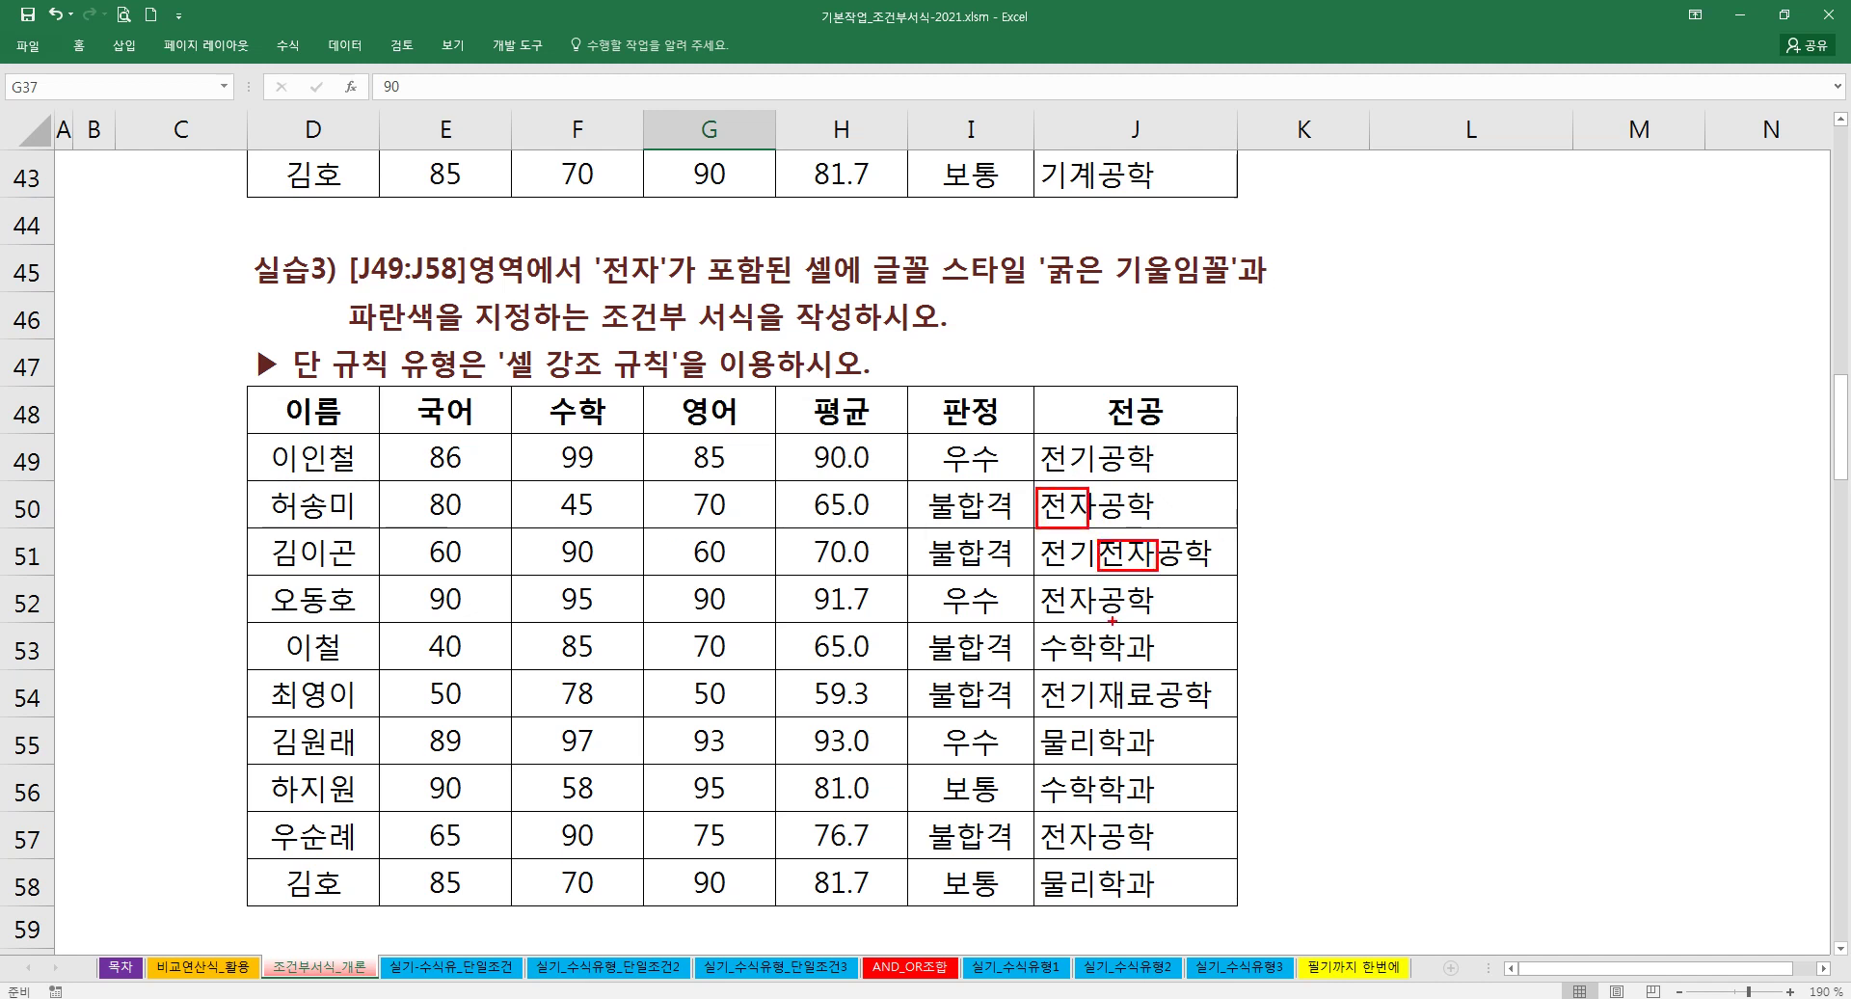
{"action": "left_click_drag", "start_coordinate": [1042, 589], "coordinate": [1092, 620]}
{"action": "left_click_drag", "start_coordinate": [1054, 839], "coordinate": [1088, 856]}
{"action": "key", "text": "Escape"}
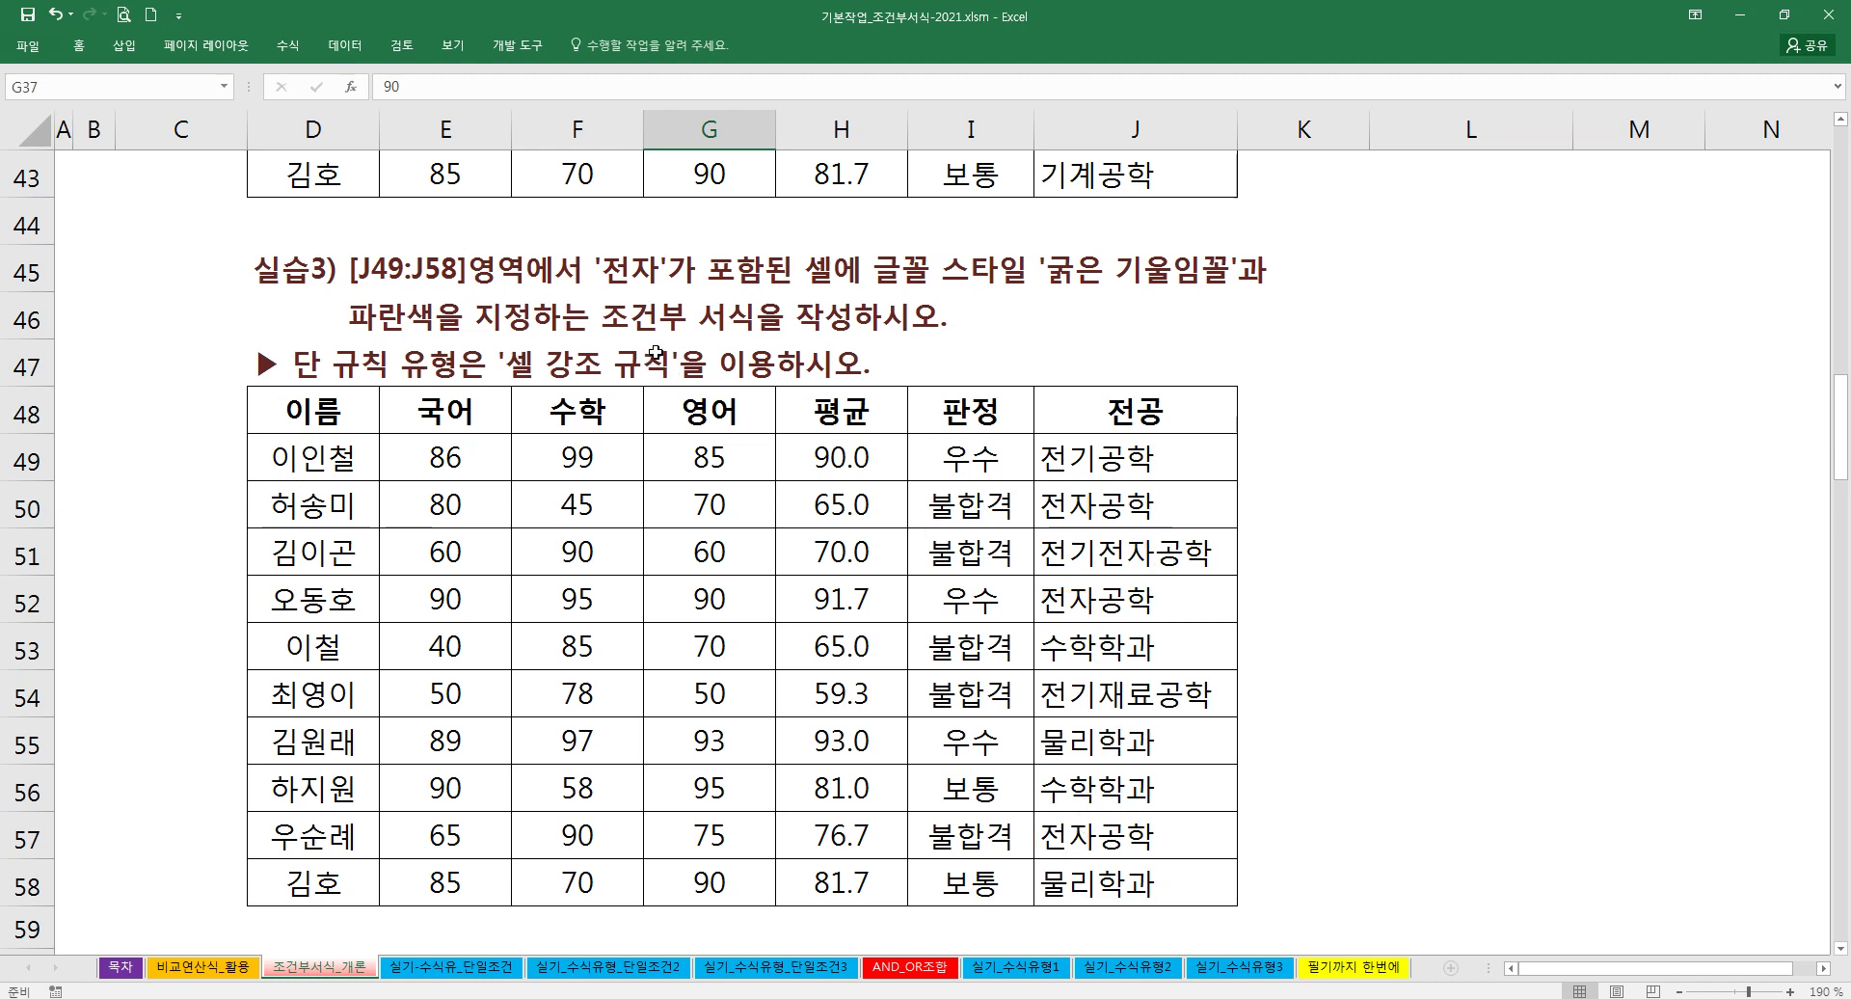
Step: Start a 텍스트 포함 cell highlighting rule on J49:J58 with 전자 as the text to match
{"action": "left_click_drag", "start_coordinate": [1051, 459], "coordinate": [1088, 899]}
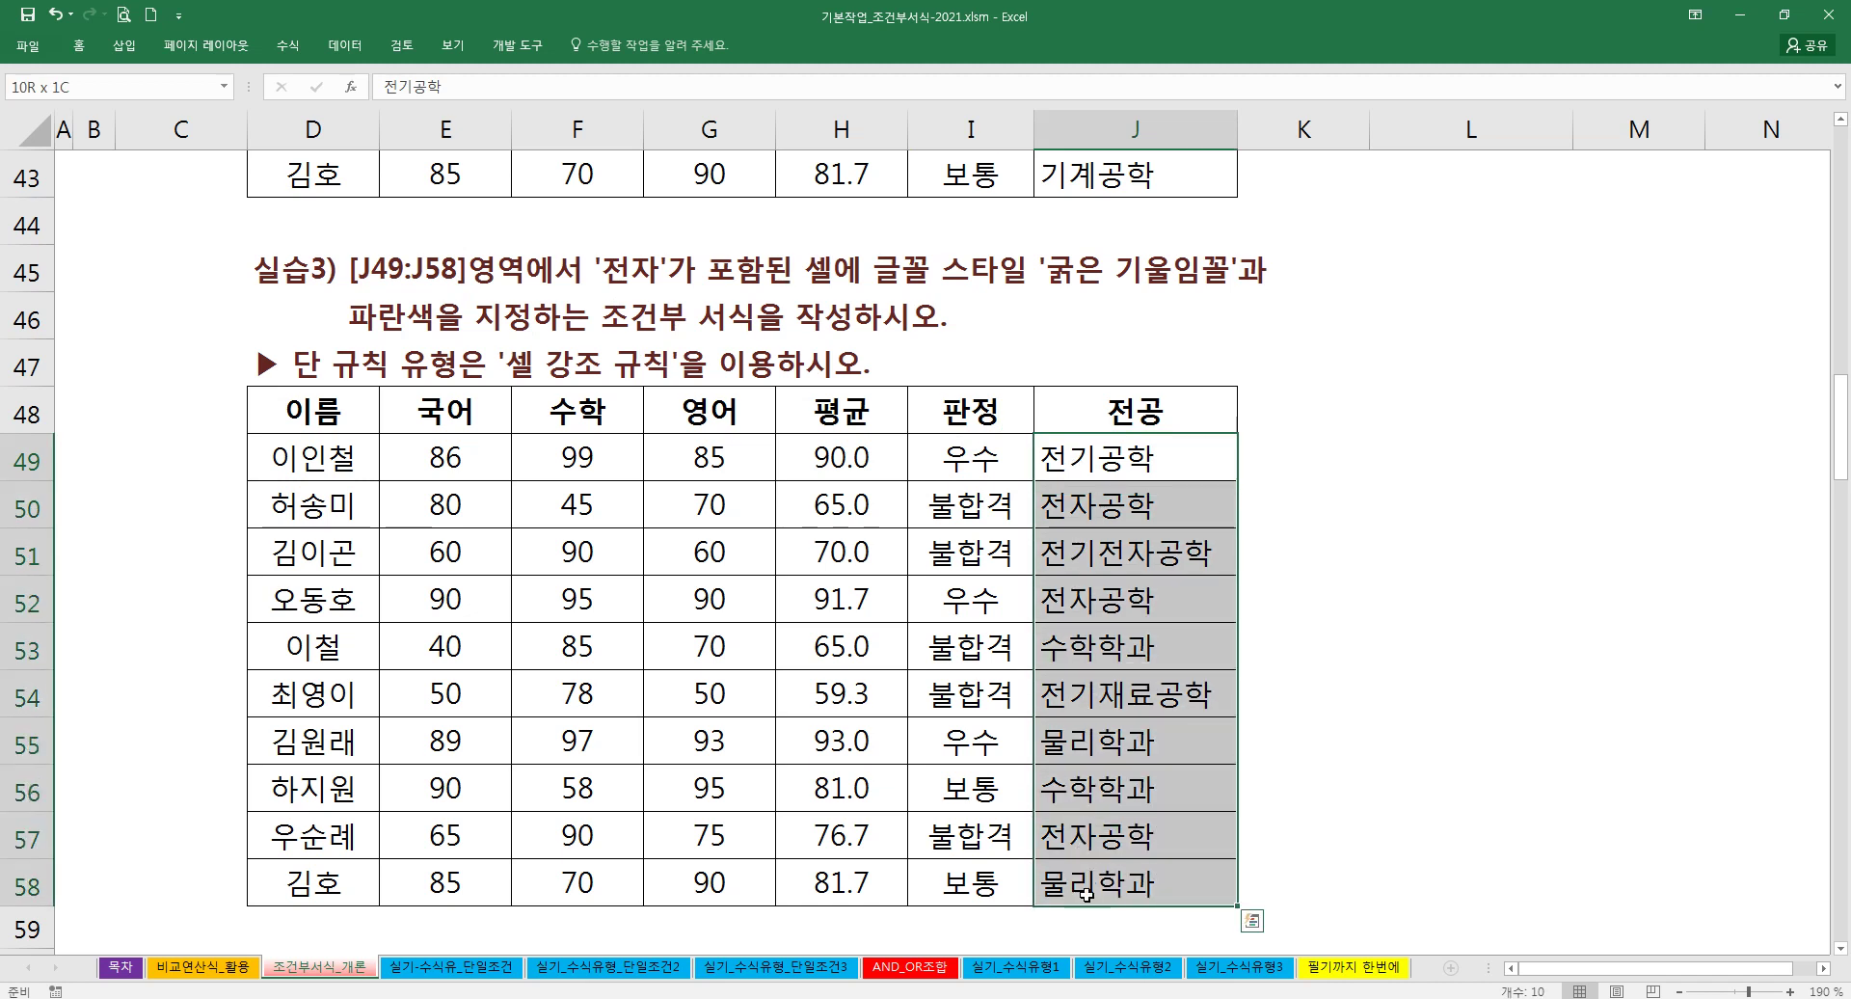
{"action": "left_click", "coordinate": [79, 45]}
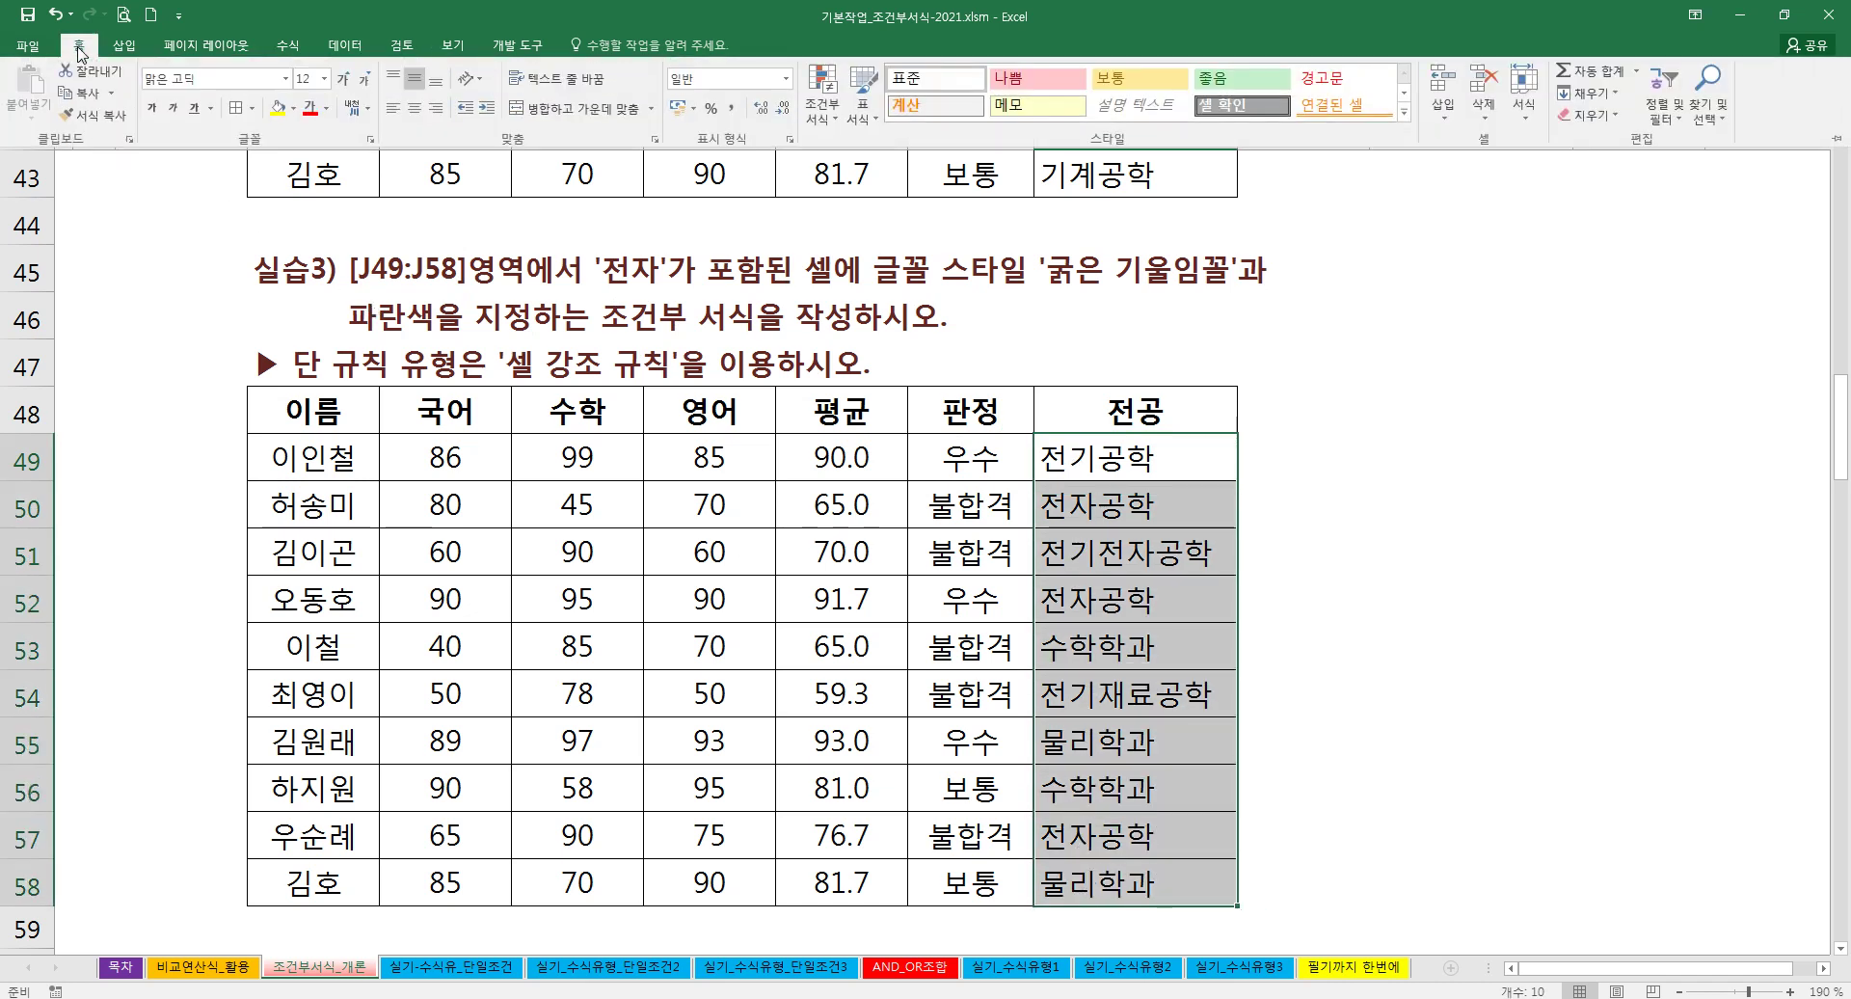
{"action": "left_click", "coordinate": [821, 93]}
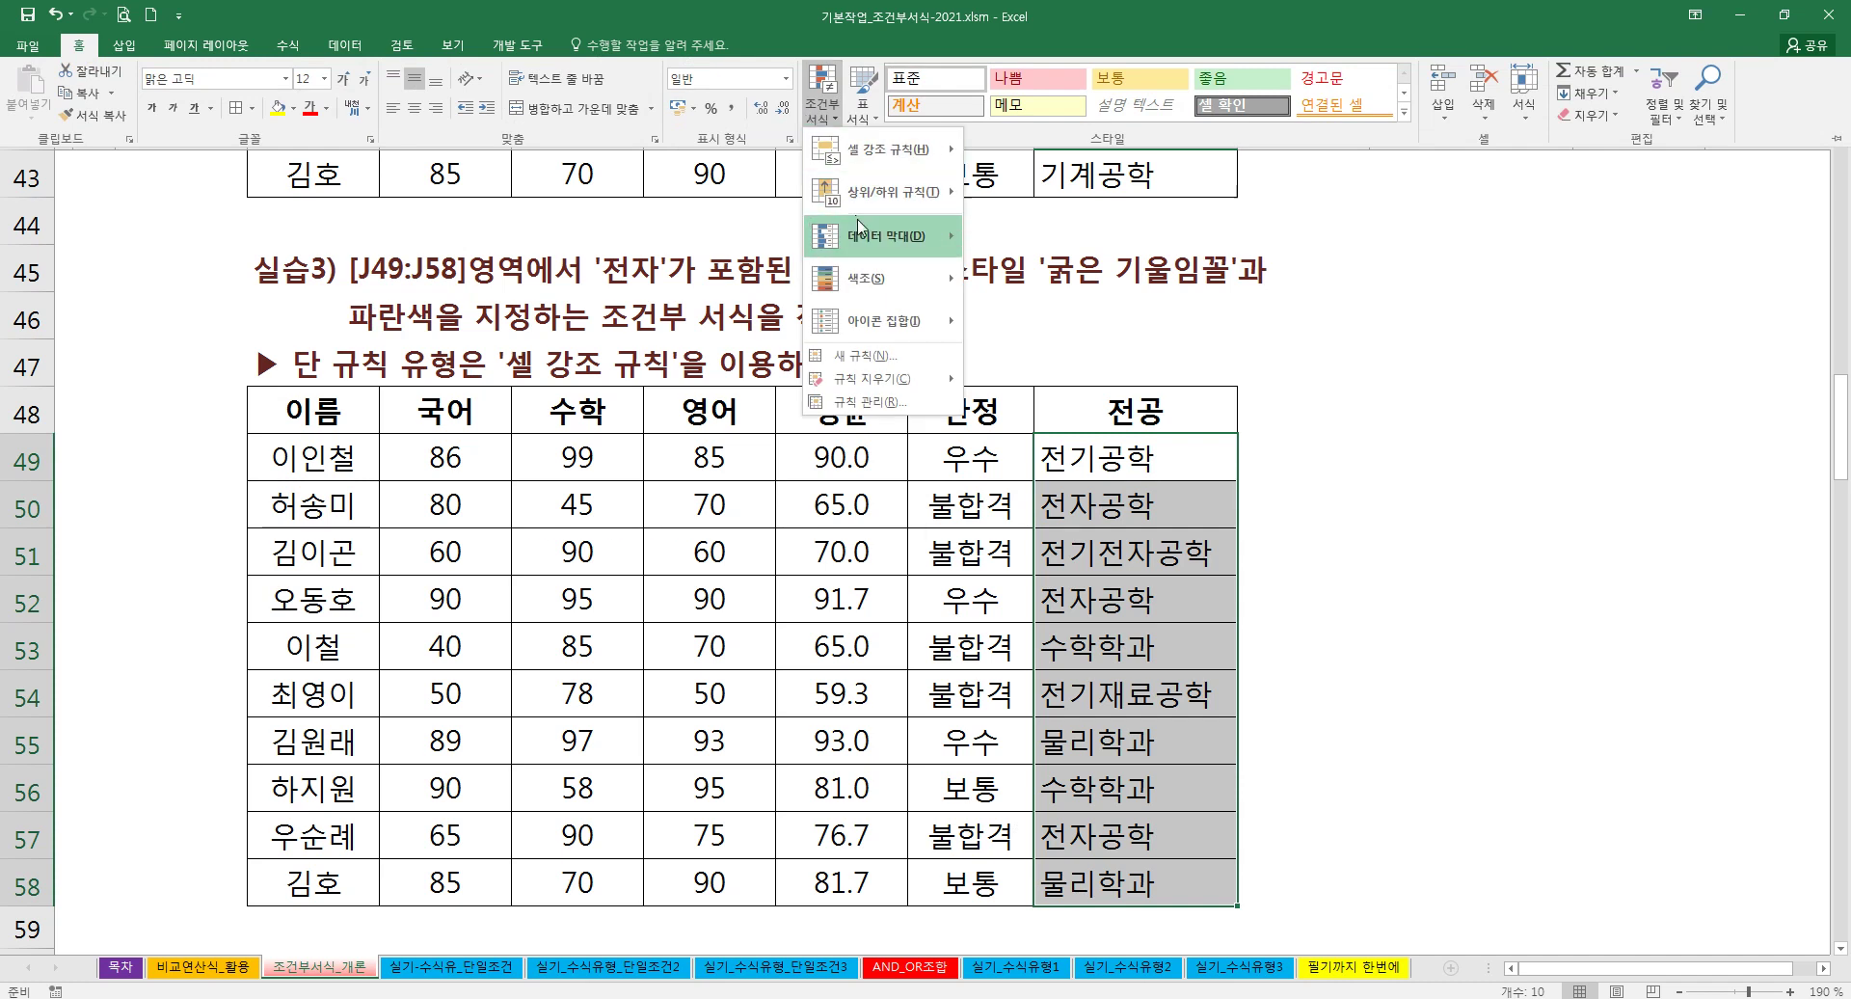
{"action": "mouse_move", "coordinate": [879, 164]}
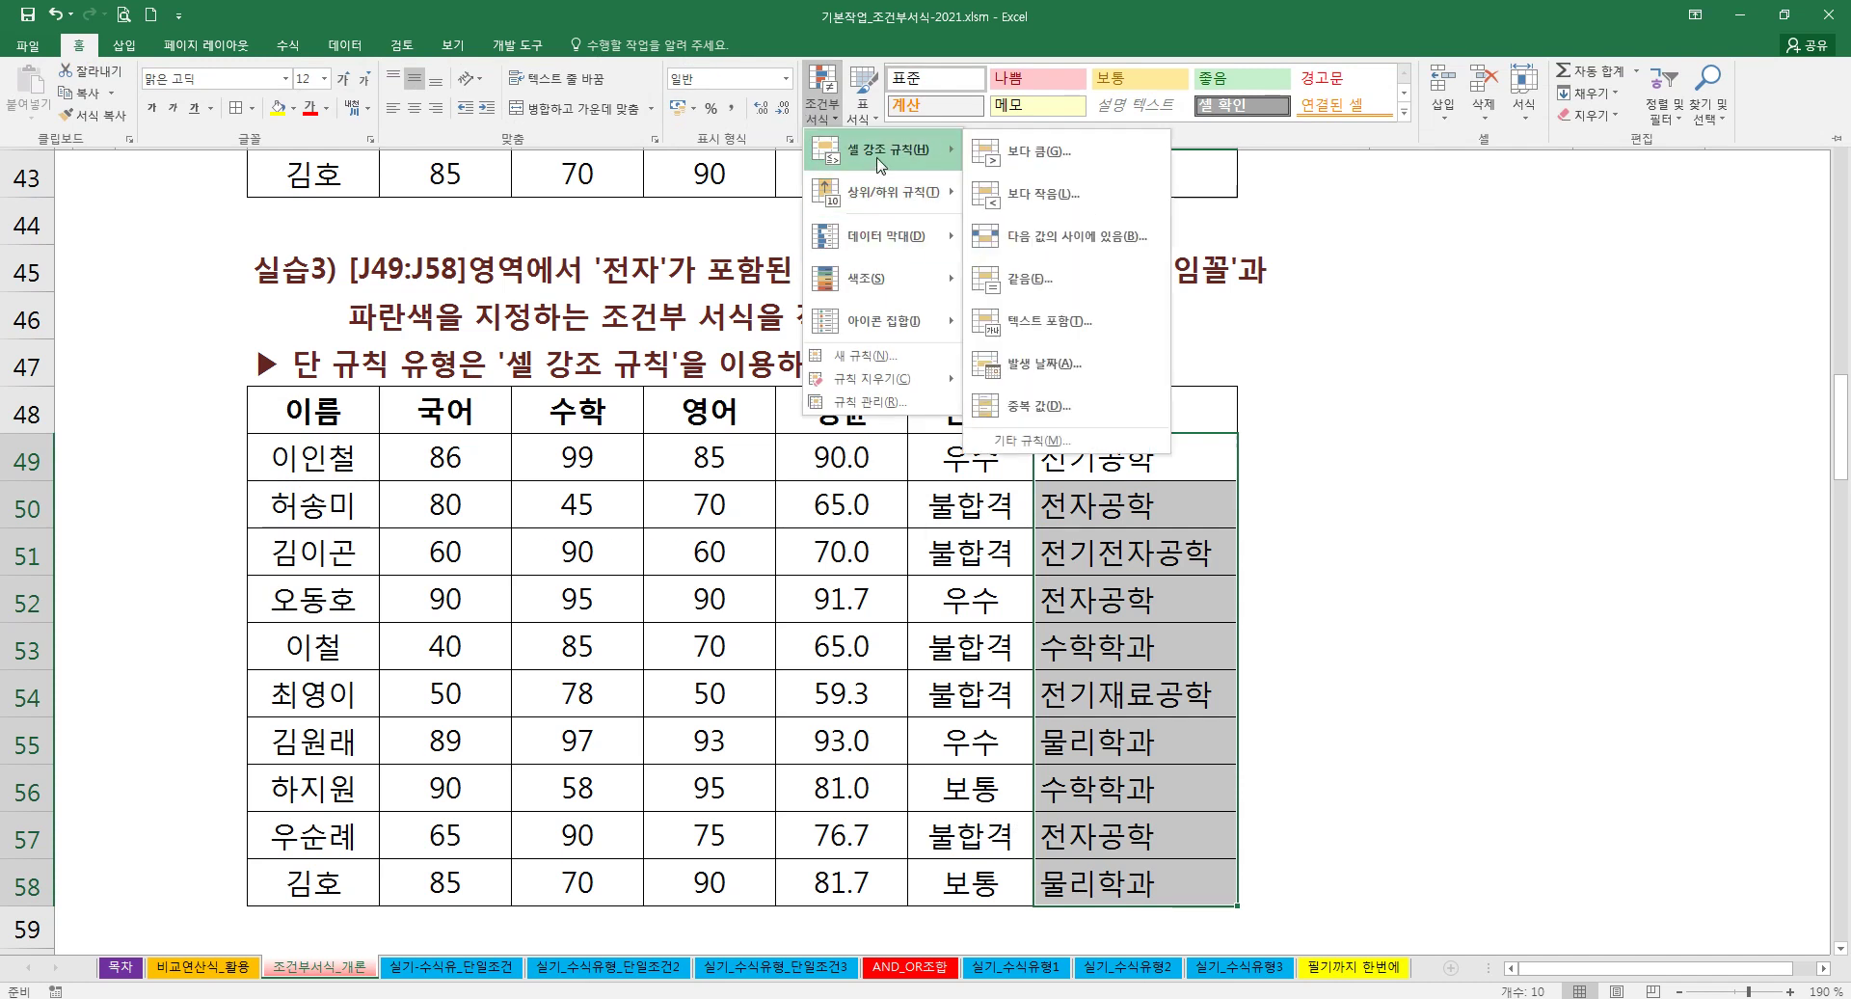
{"action": "left_click", "coordinate": [1064, 334]}
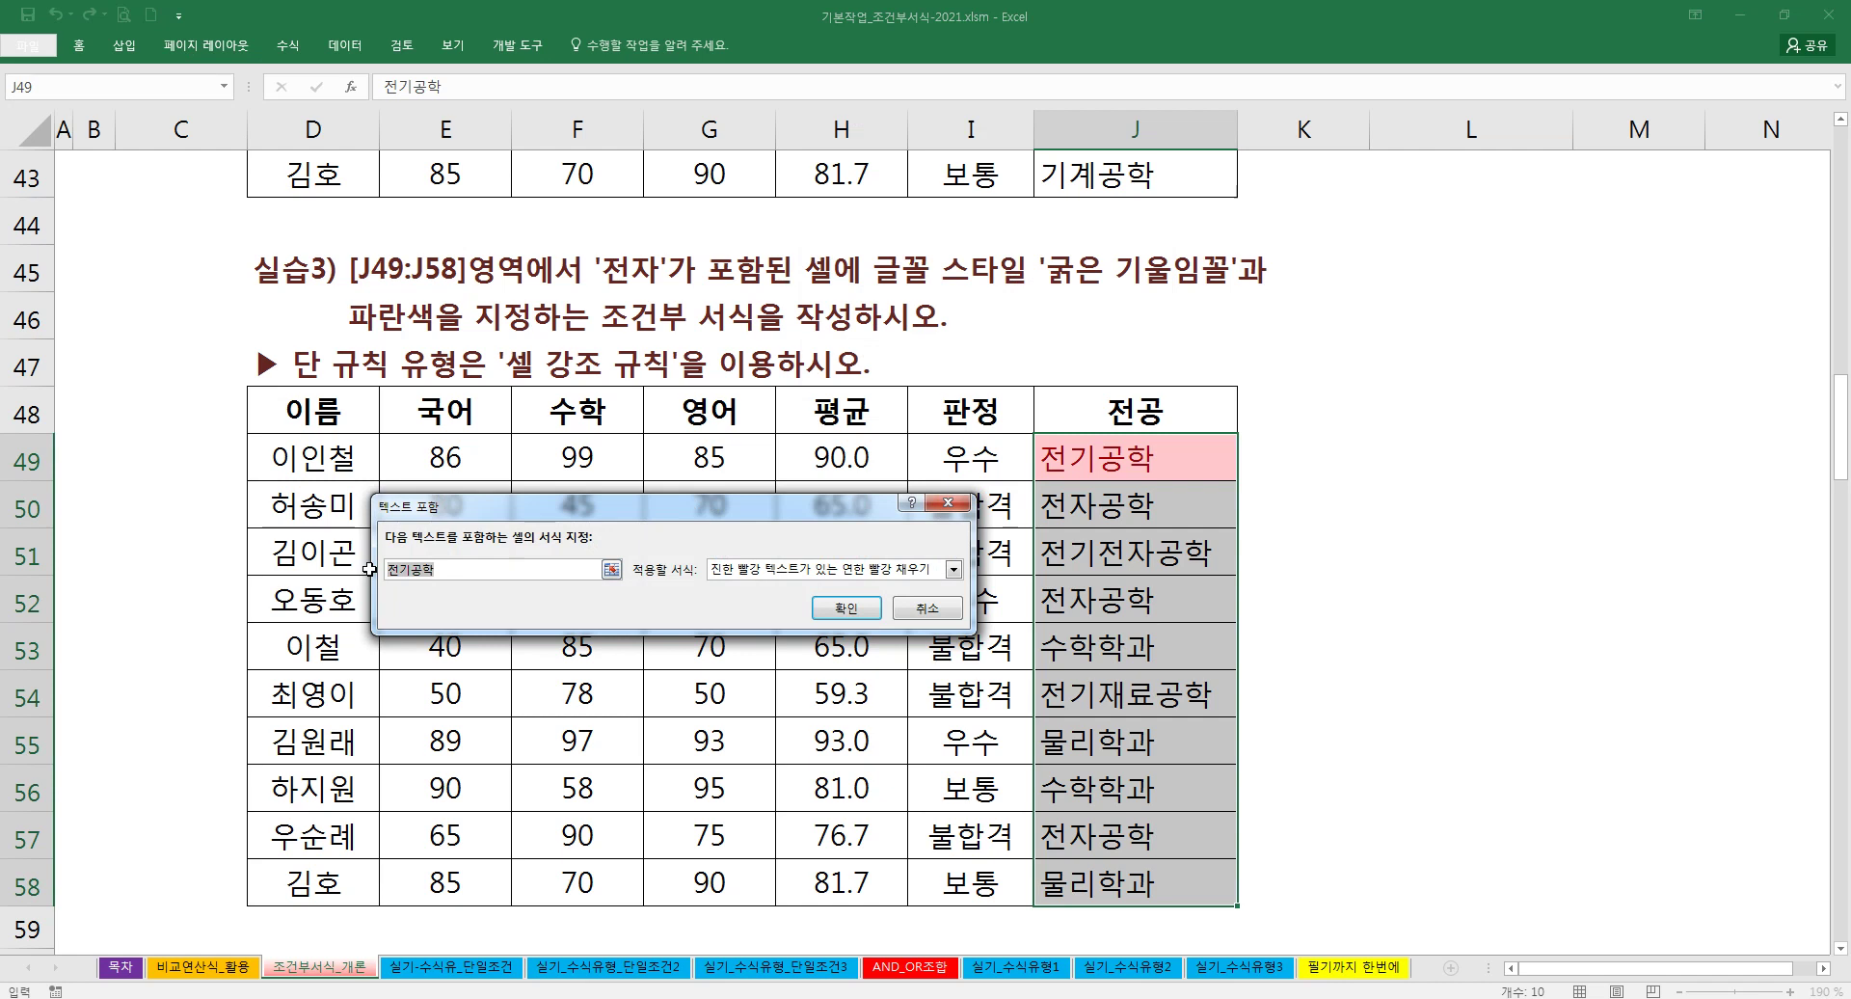
{"action": "type", "text": "WJS"}
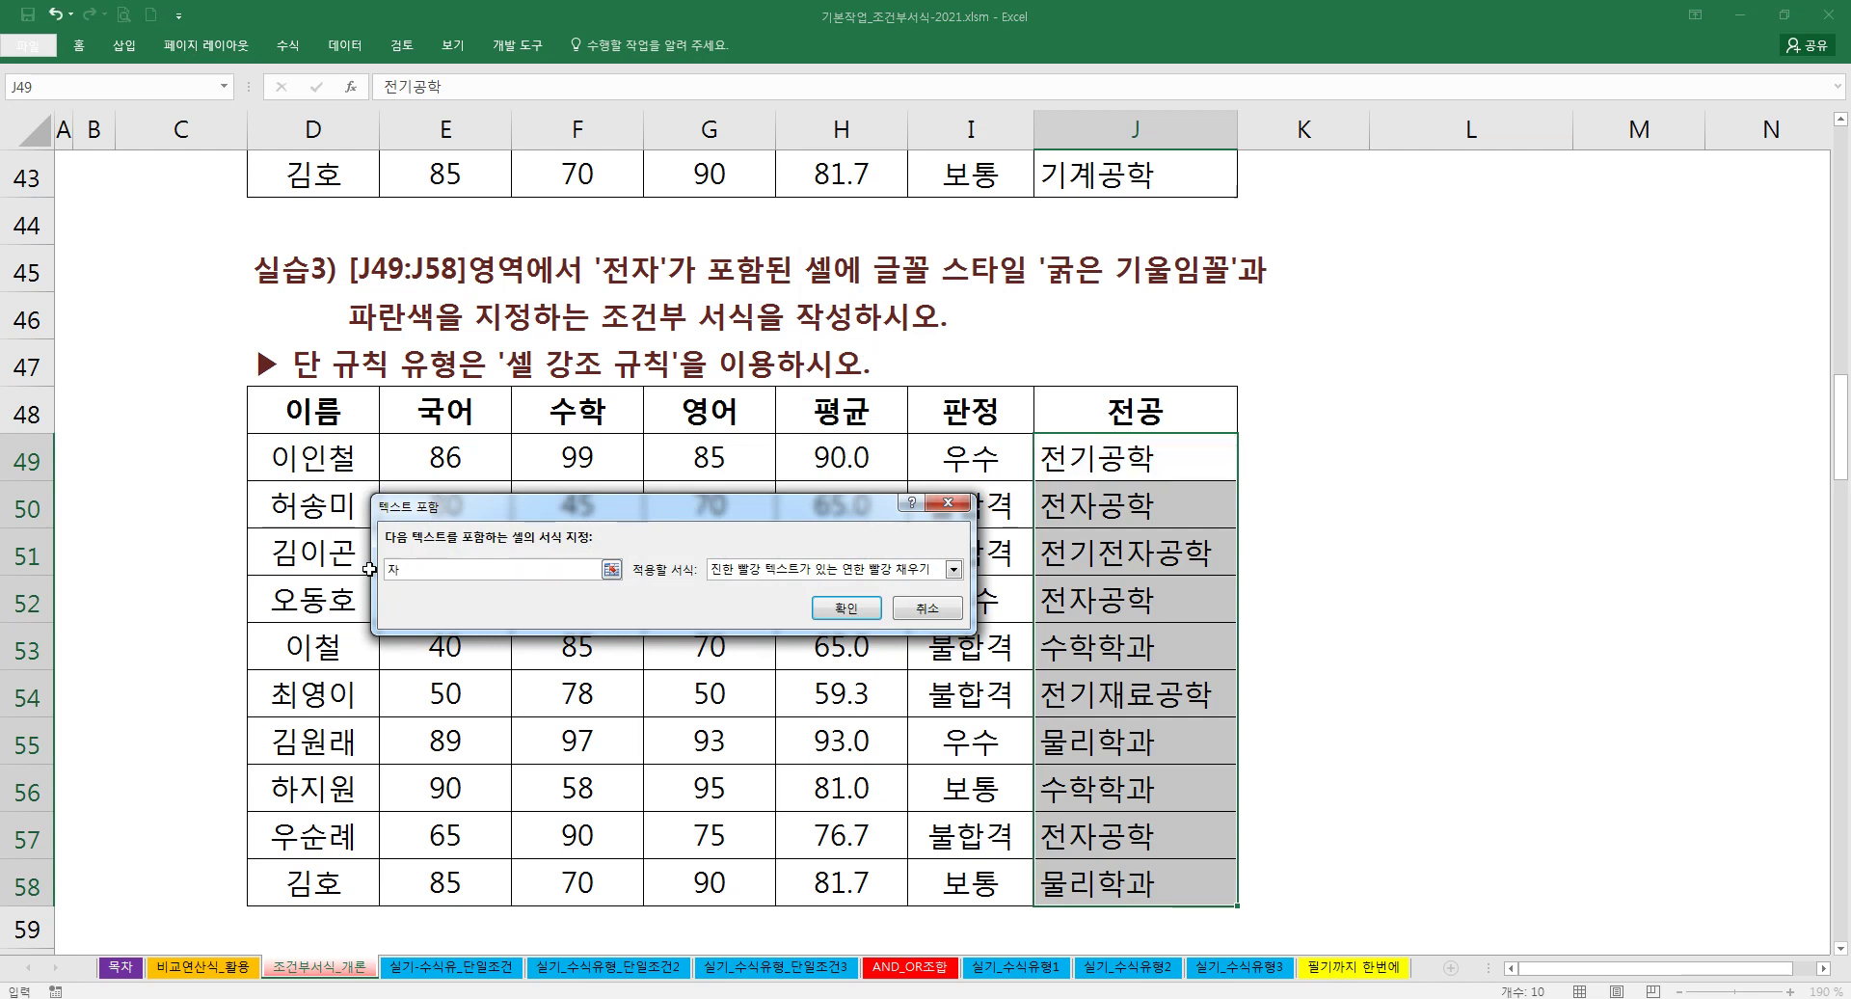
{"action": "type", "text": "k"}
{"action": "key", "text": "BackSpace"}
{"action": "type", "text": "전자"}
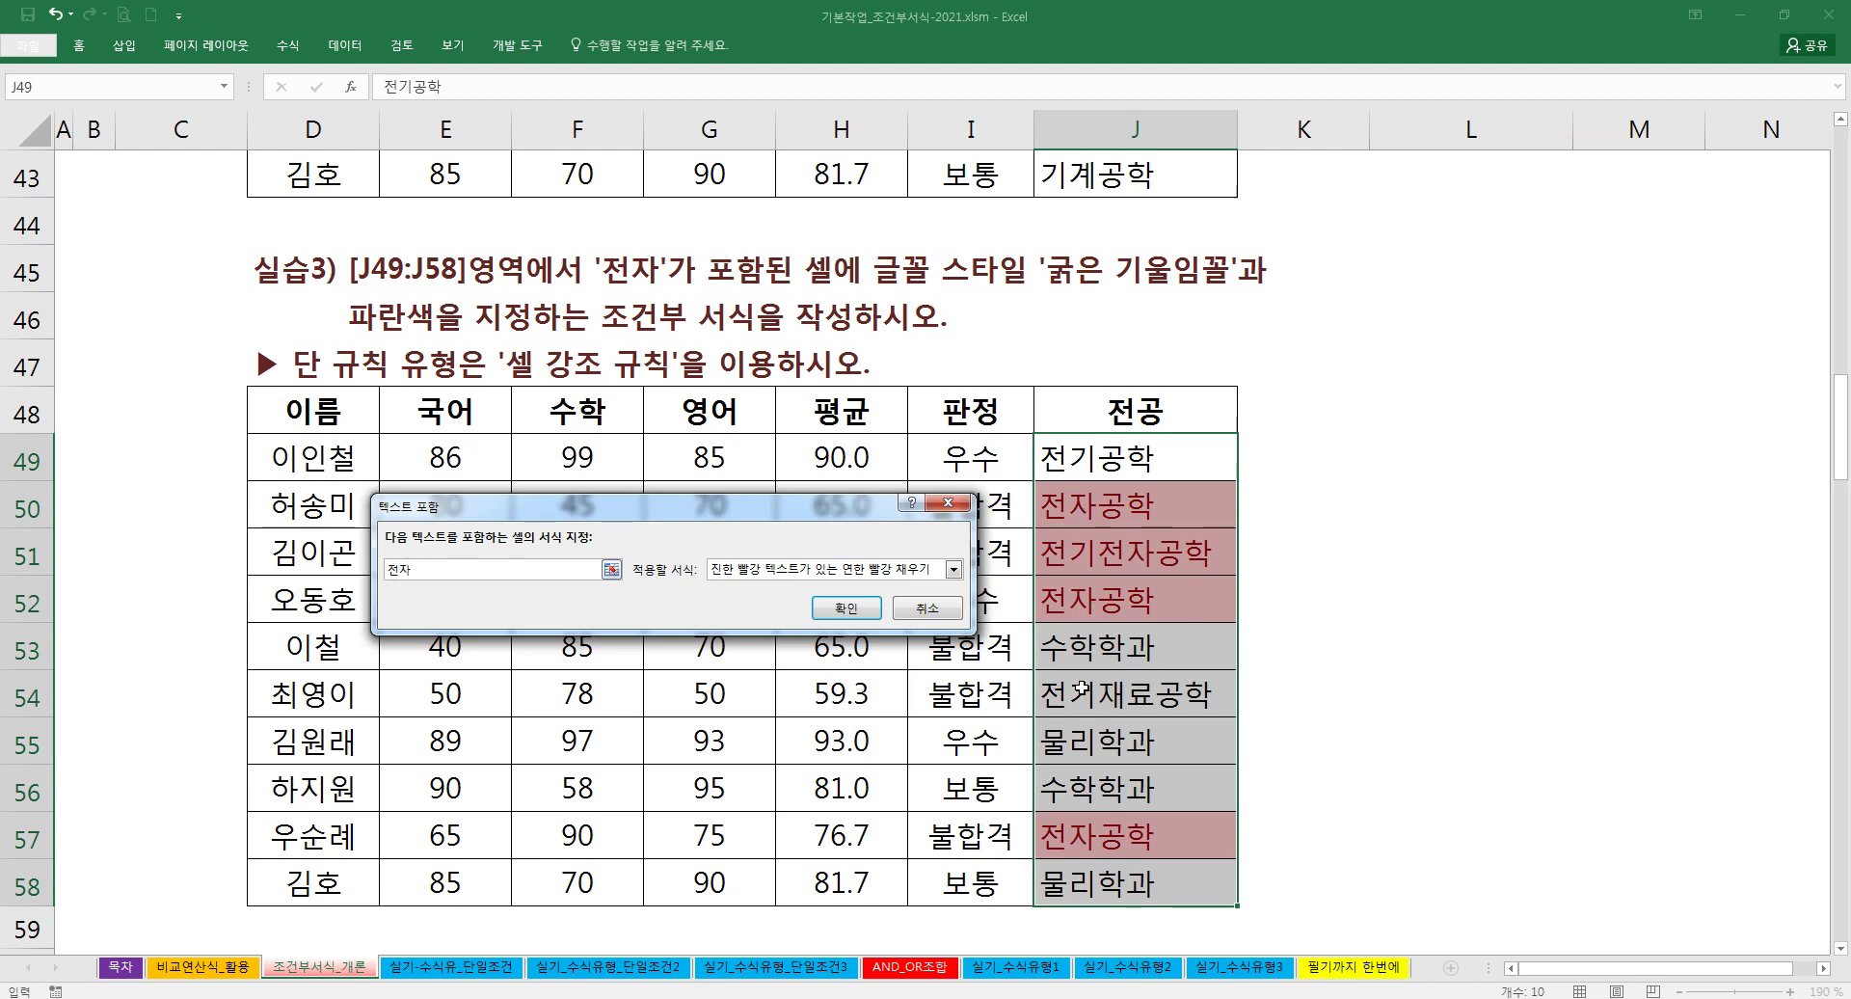
Step: Apply the text rule with a custom format of font style 굵은 기울임꼴 and the standard blue font color
{"action": "left_click", "coordinate": [954, 568]}
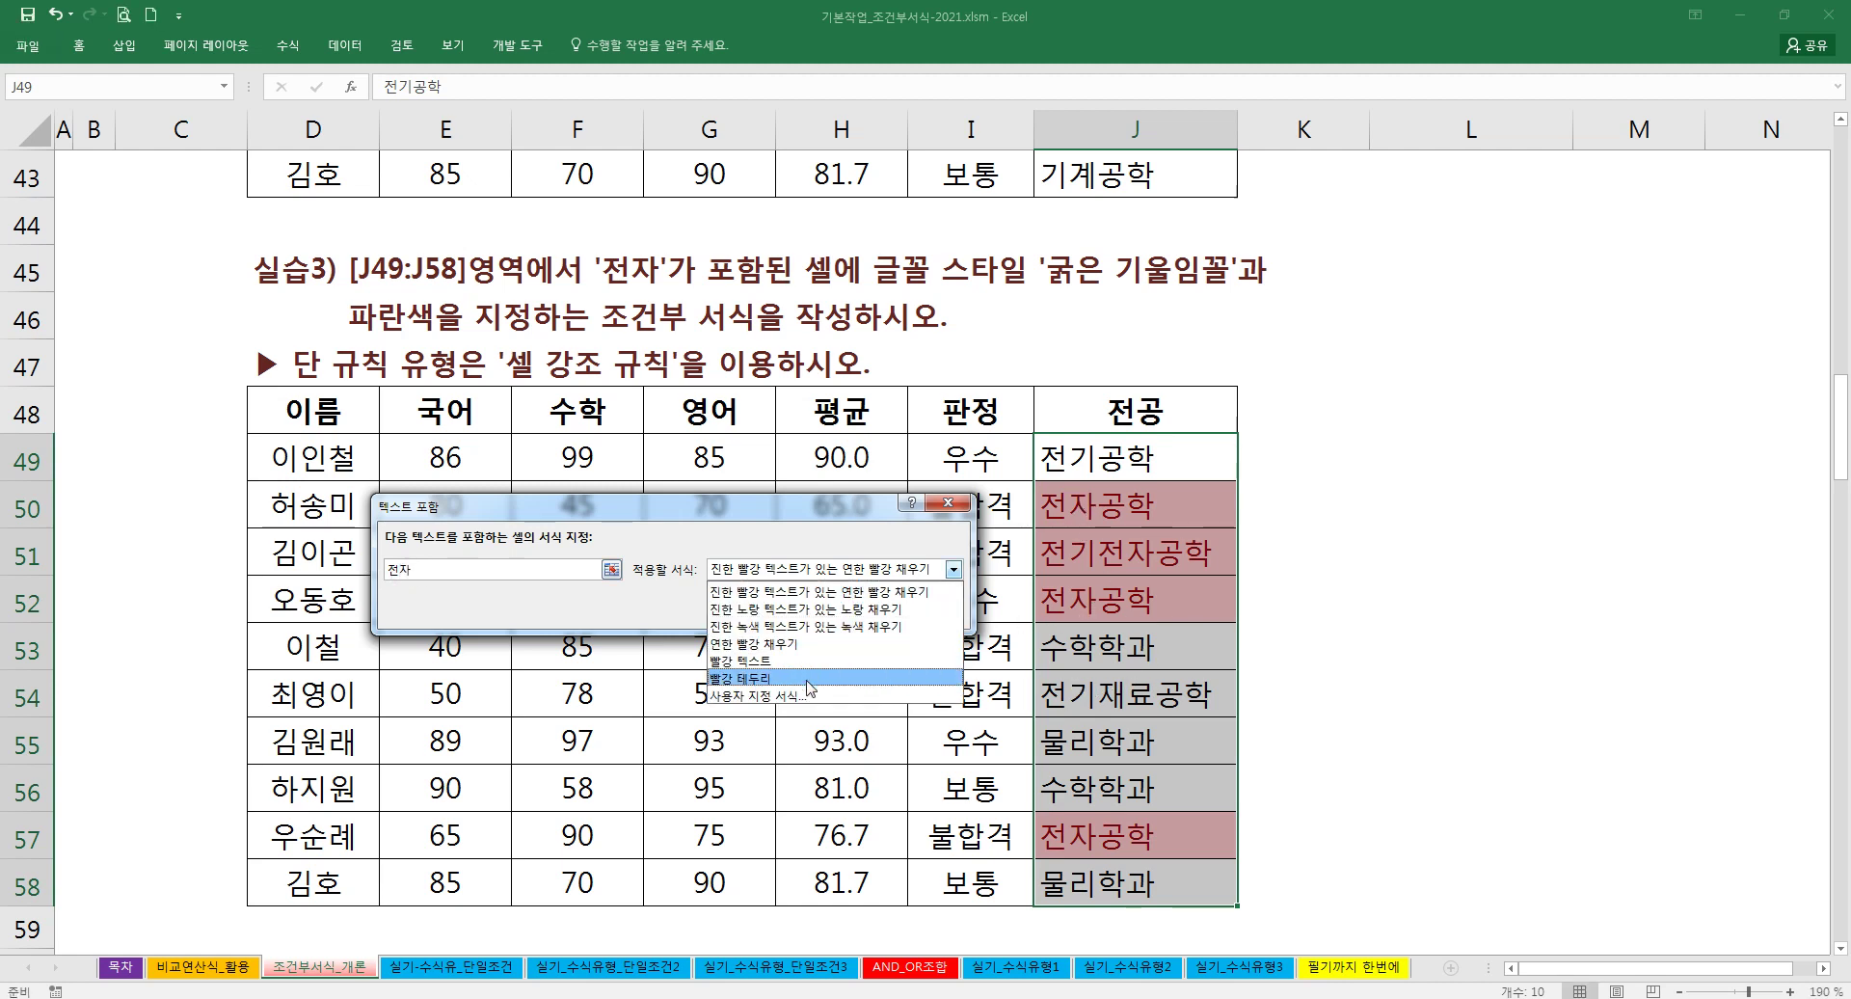
{"action": "left_click", "coordinate": [820, 692]}
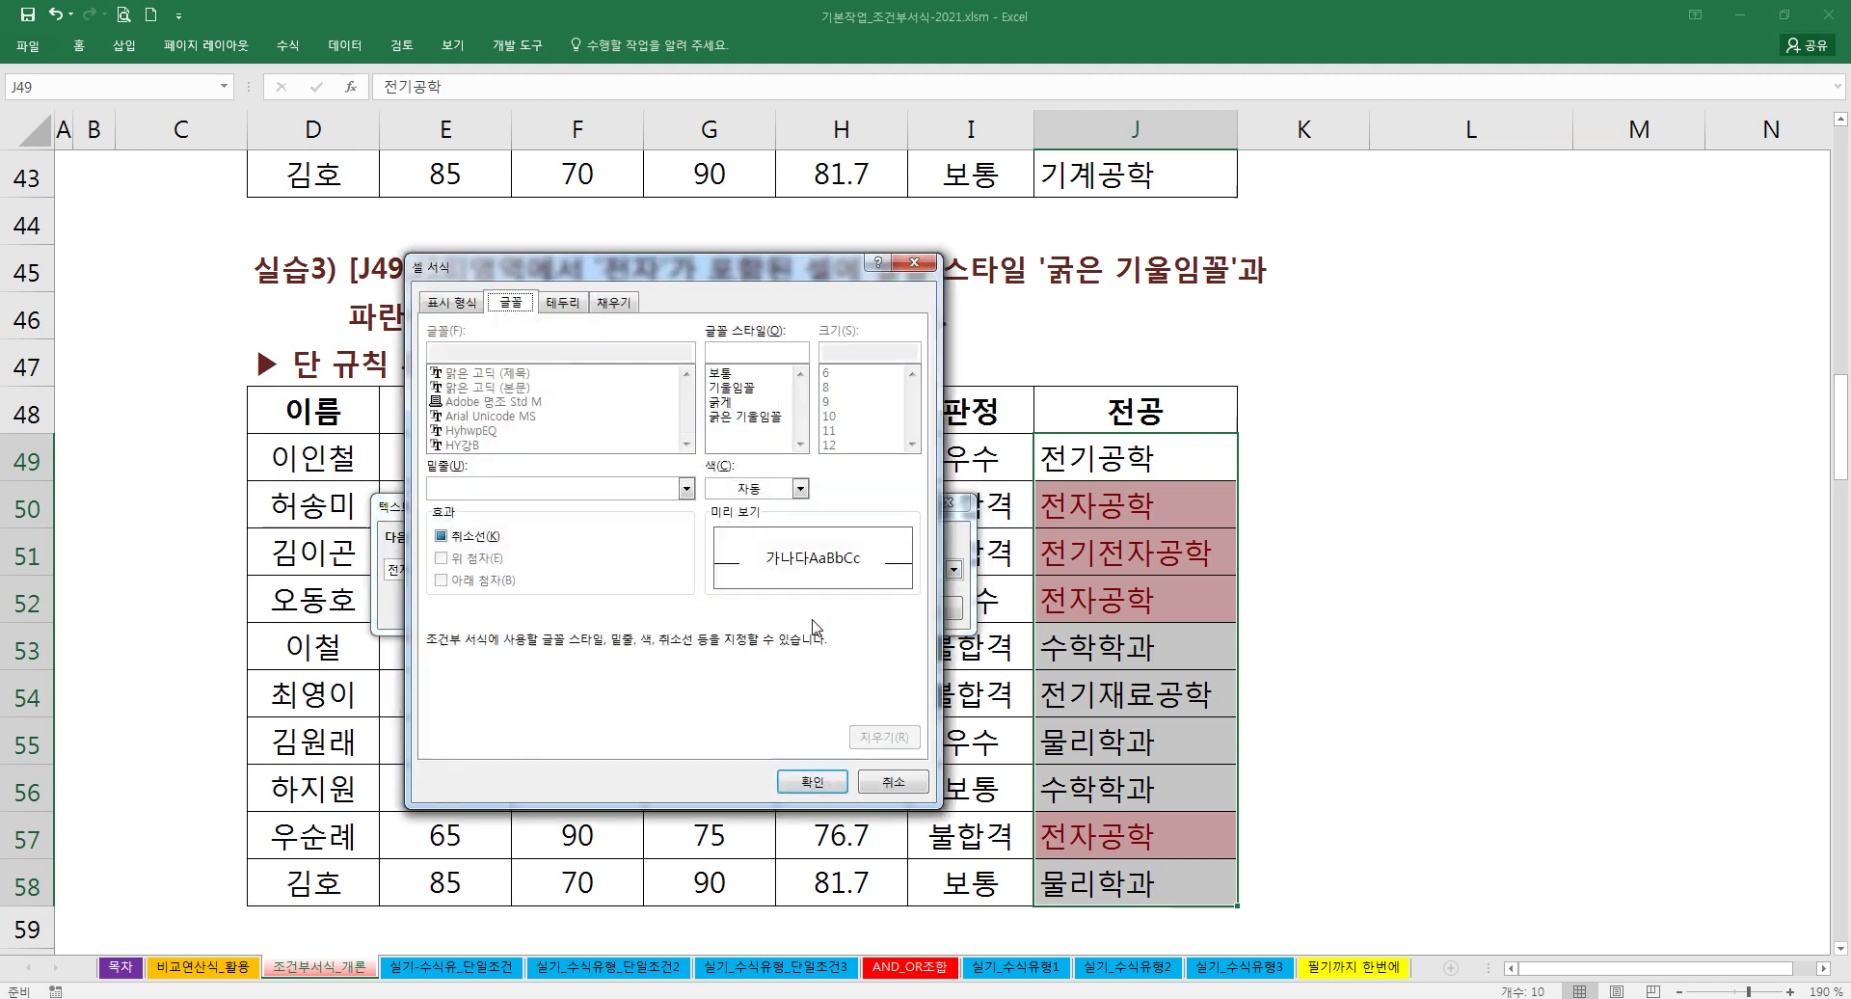
{"action": "left_click", "coordinate": [760, 416]}
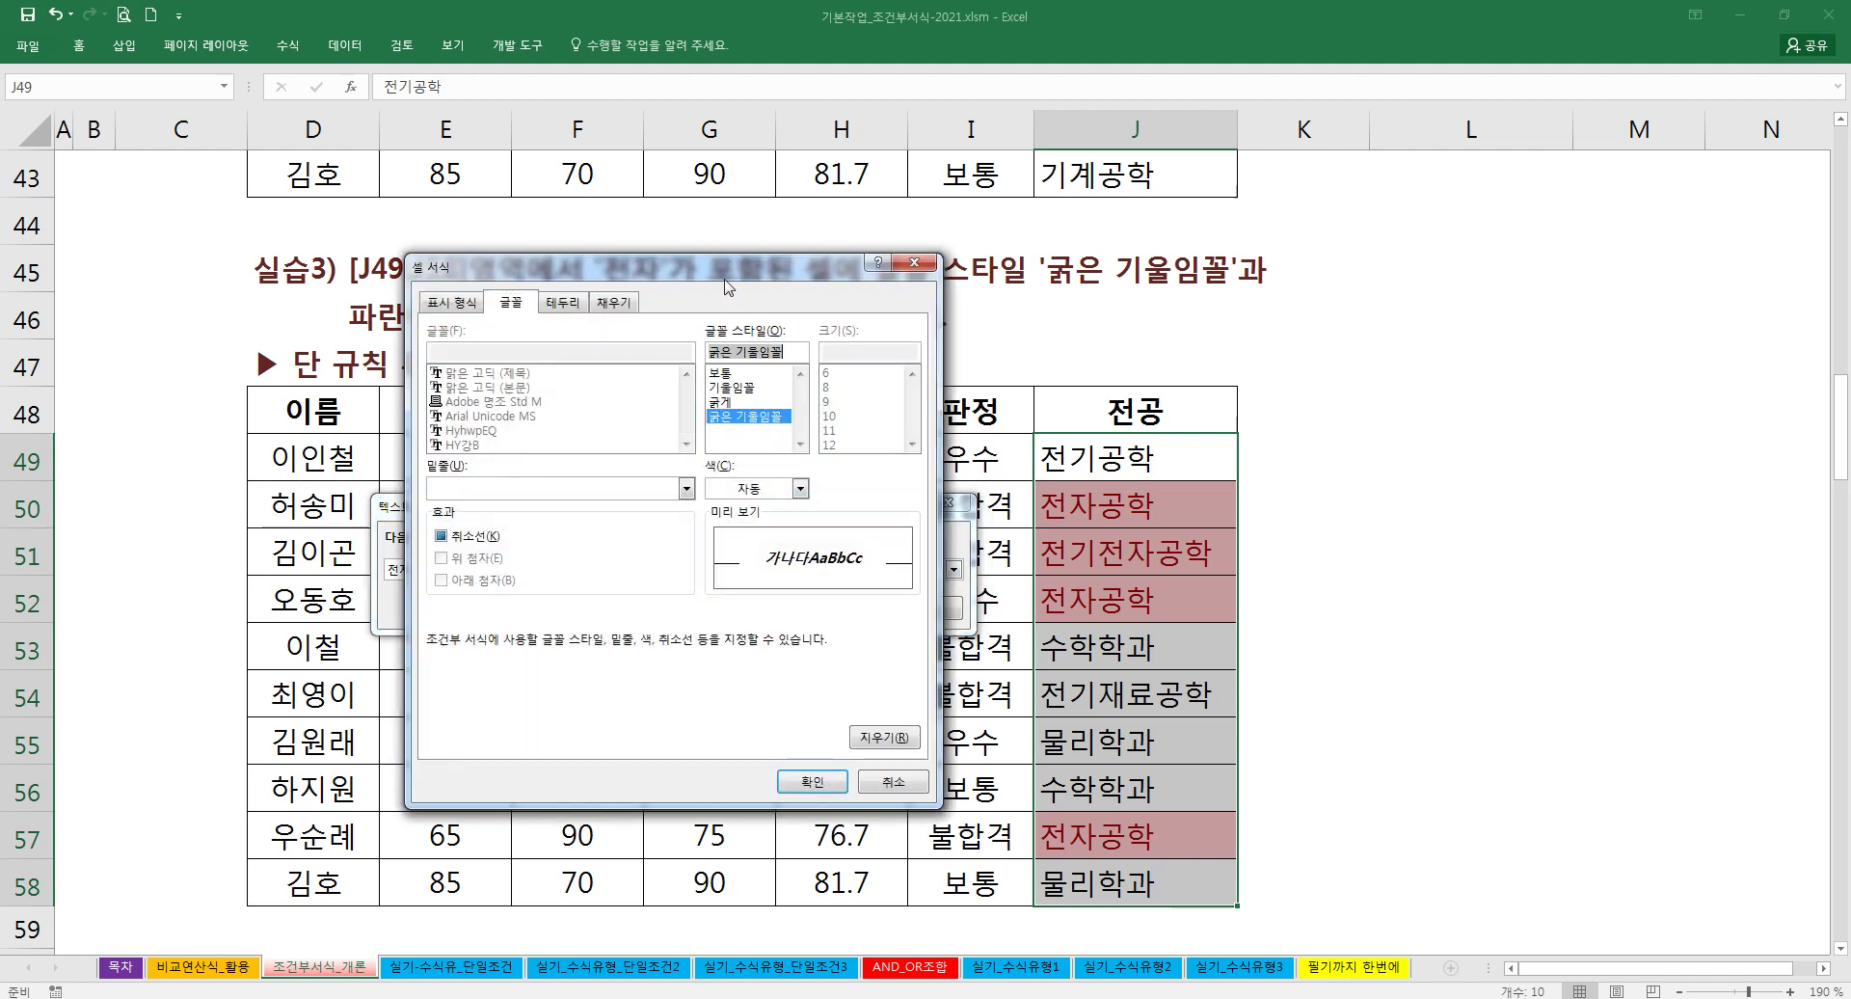
{"action": "left_click_drag", "start_coordinate": [725, 279], "coordinate": [739, 356]}
{"action": "left_click", "coordinate": [815, 566]}
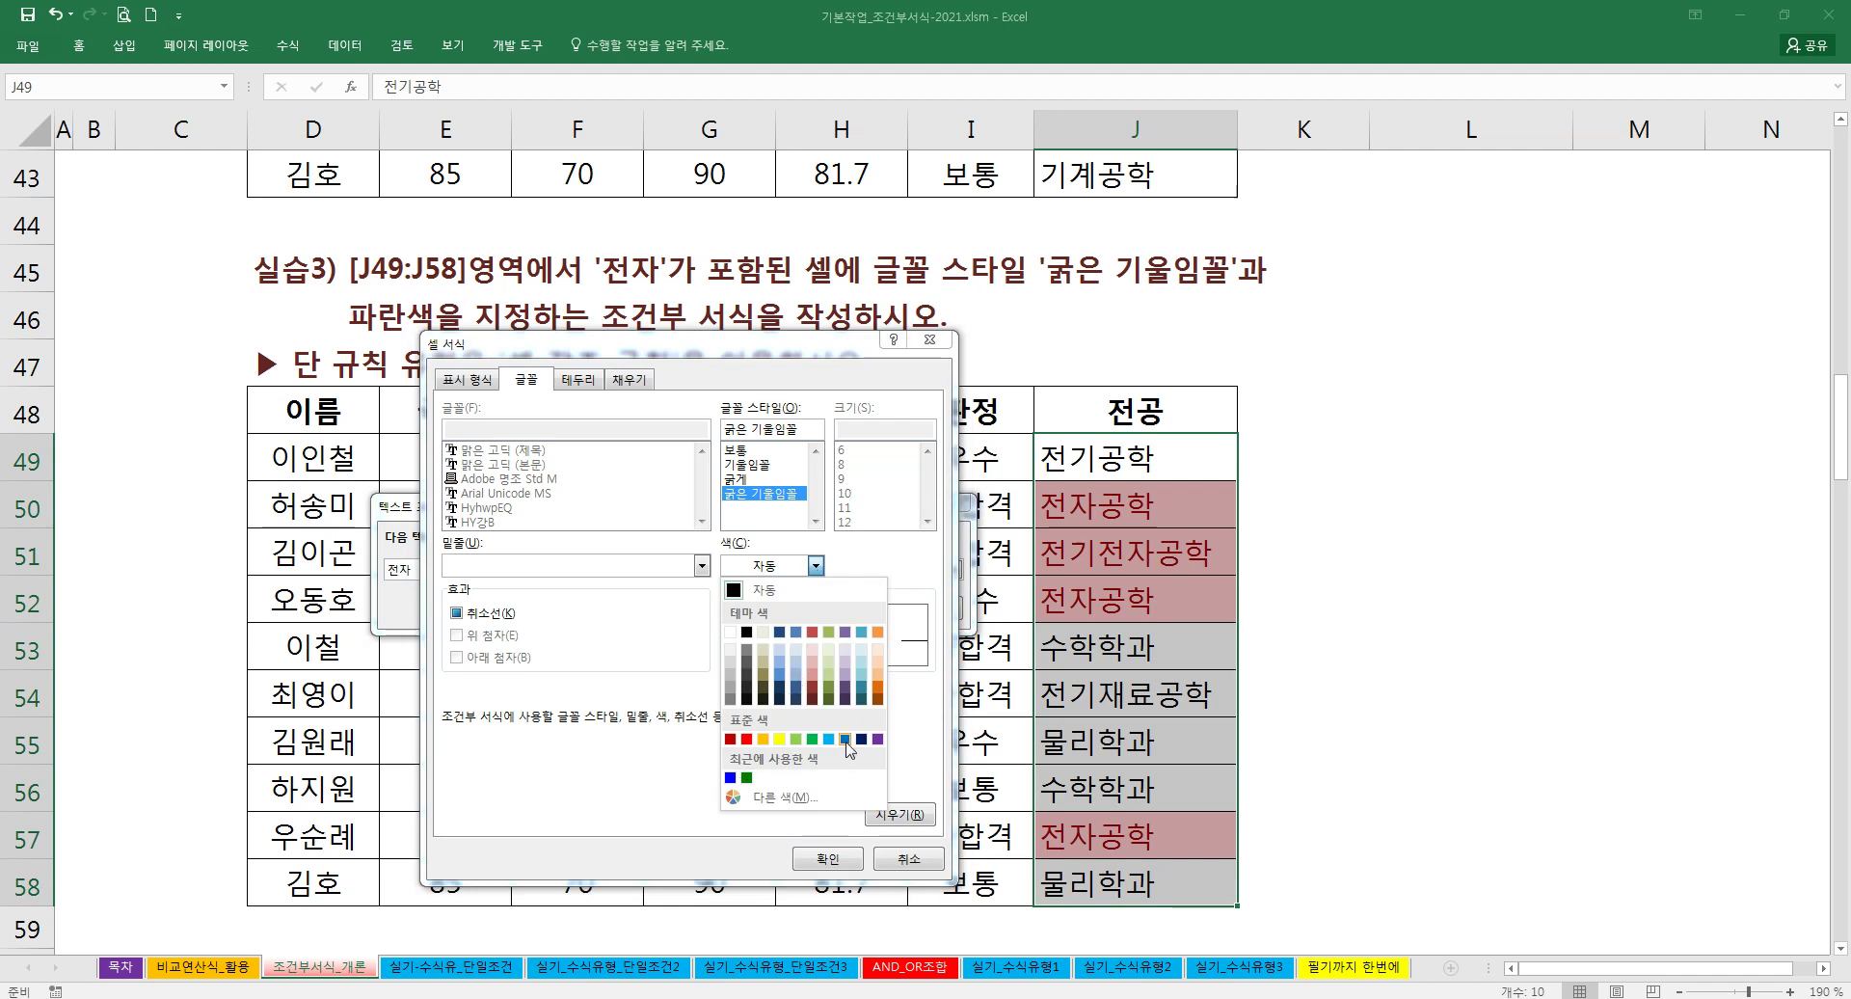
{"action": "left_click", "coordinate": [846, 739]}
{"action": "left_click", "coordinate": [854, 858]}
{"action": "left_click", "coordinate": [846, 608]}
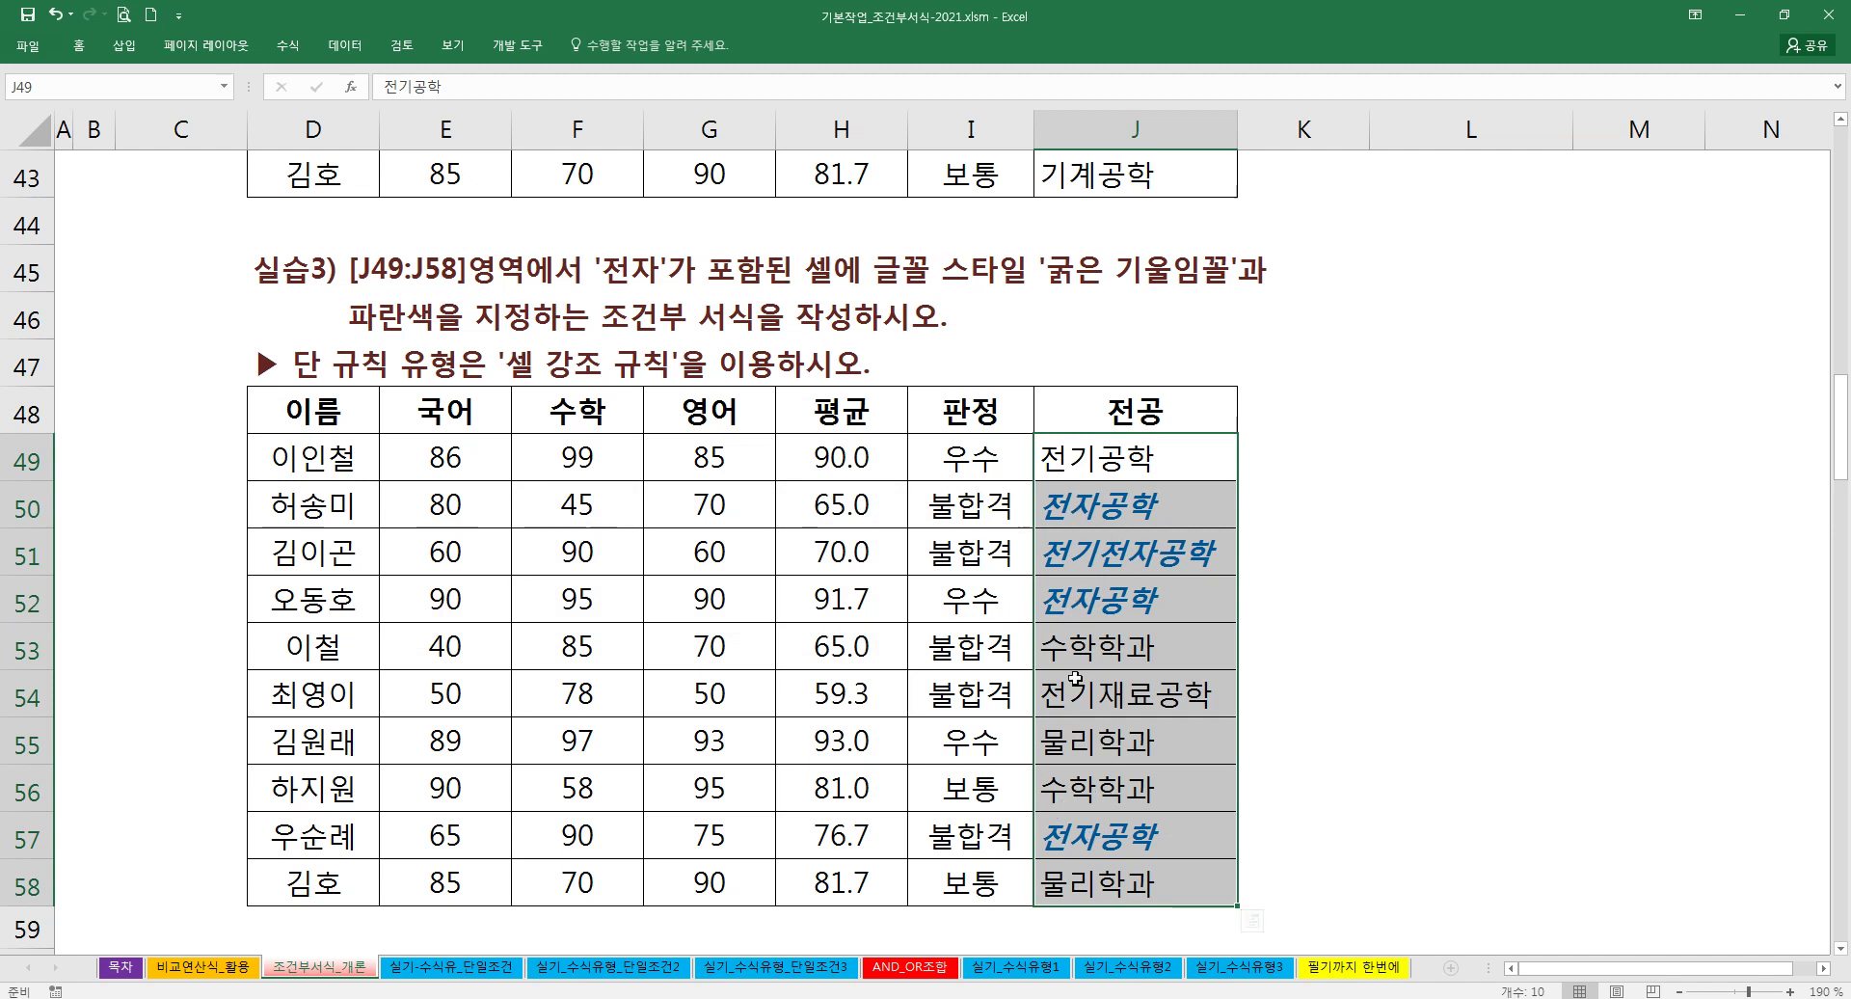
{"action": "left_click", "coordinate": [825, 580]}
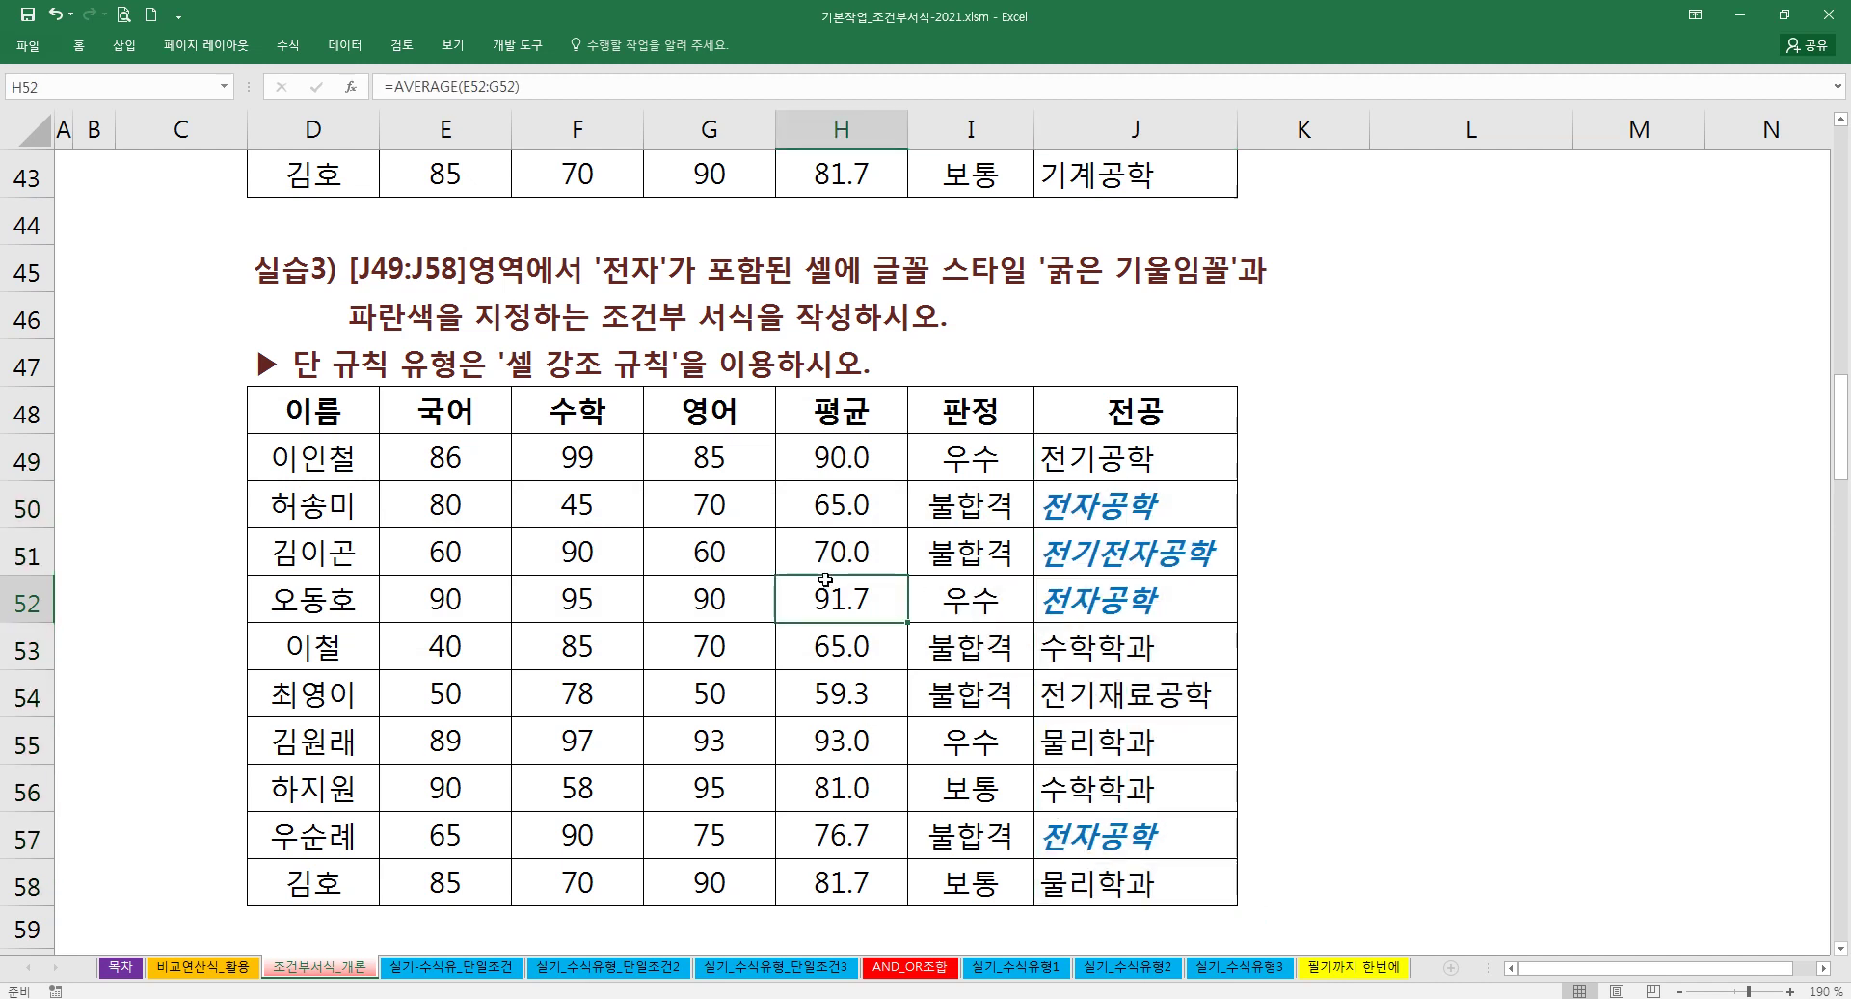
Step: Open the conditional formatting rule manager for J49:J58 and select the rule for text containing 전자
{"action": "scroll", "coordinate": [685, 518], "scroll_direction": "up", "scroll_amount": 2}
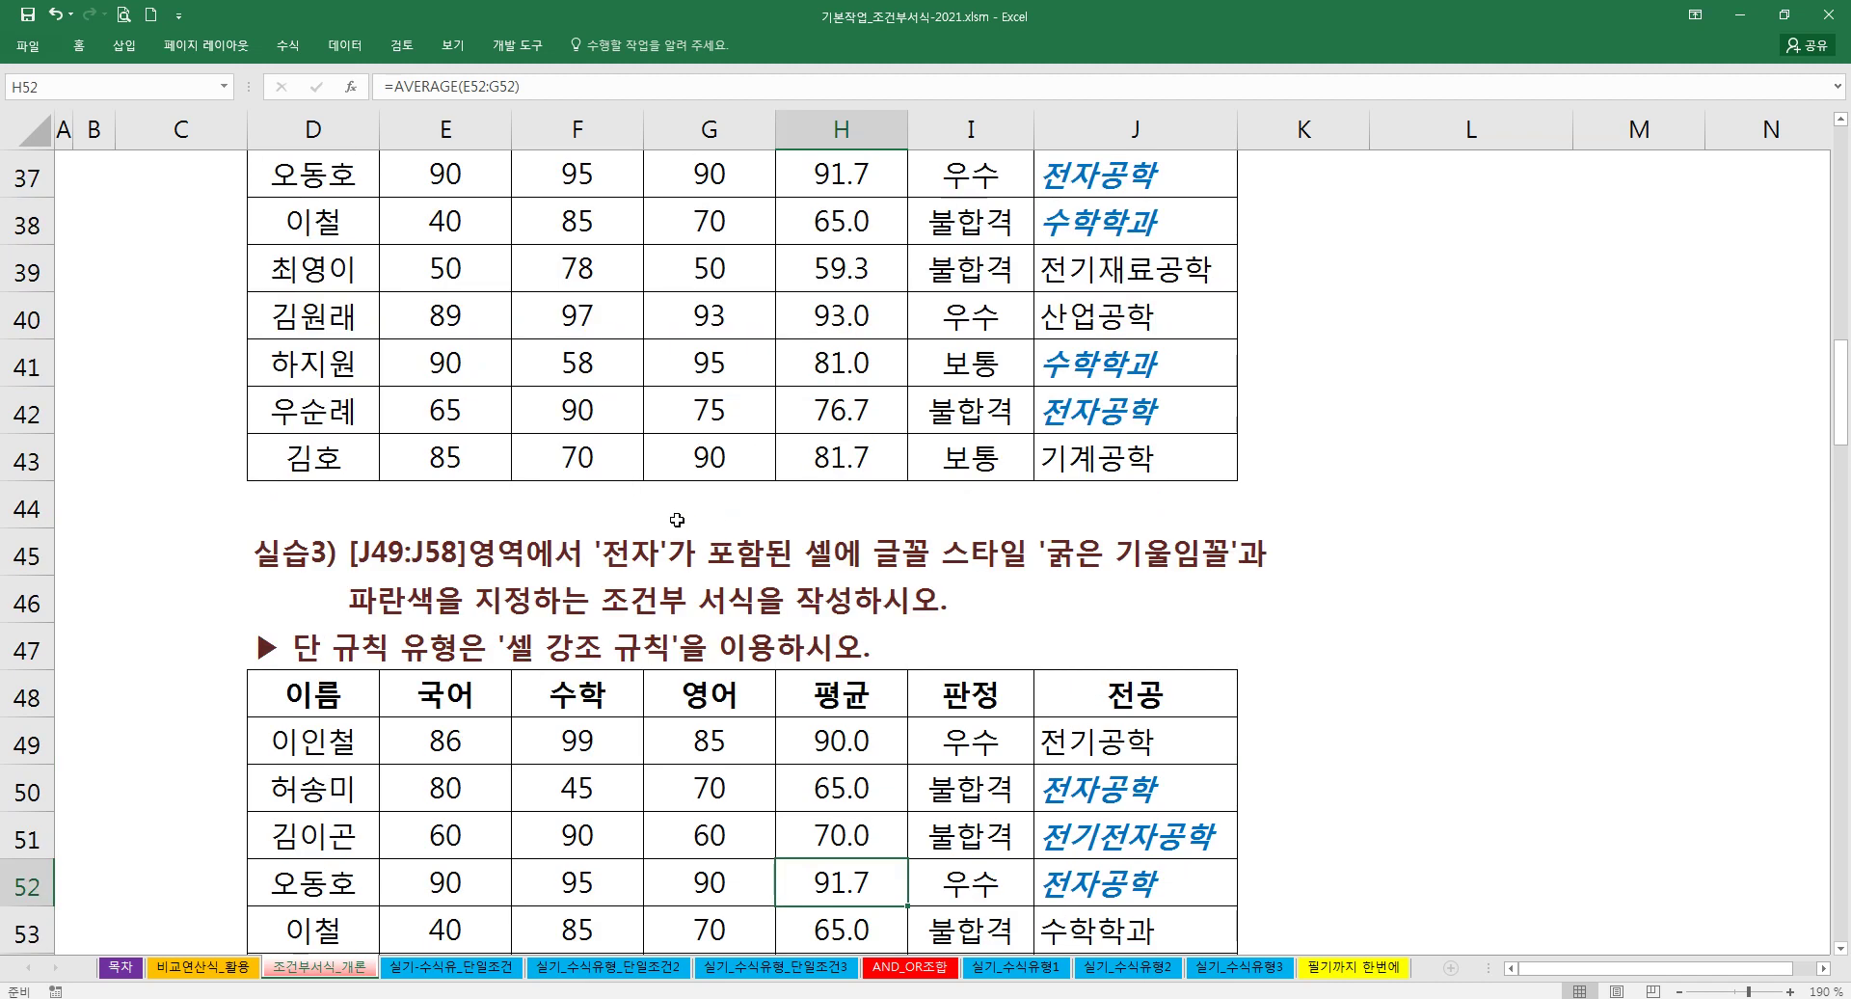
{"action": "scroll", "coordinate": [672, 519], "scroll_direction": "down", "scroll_amount": 4}
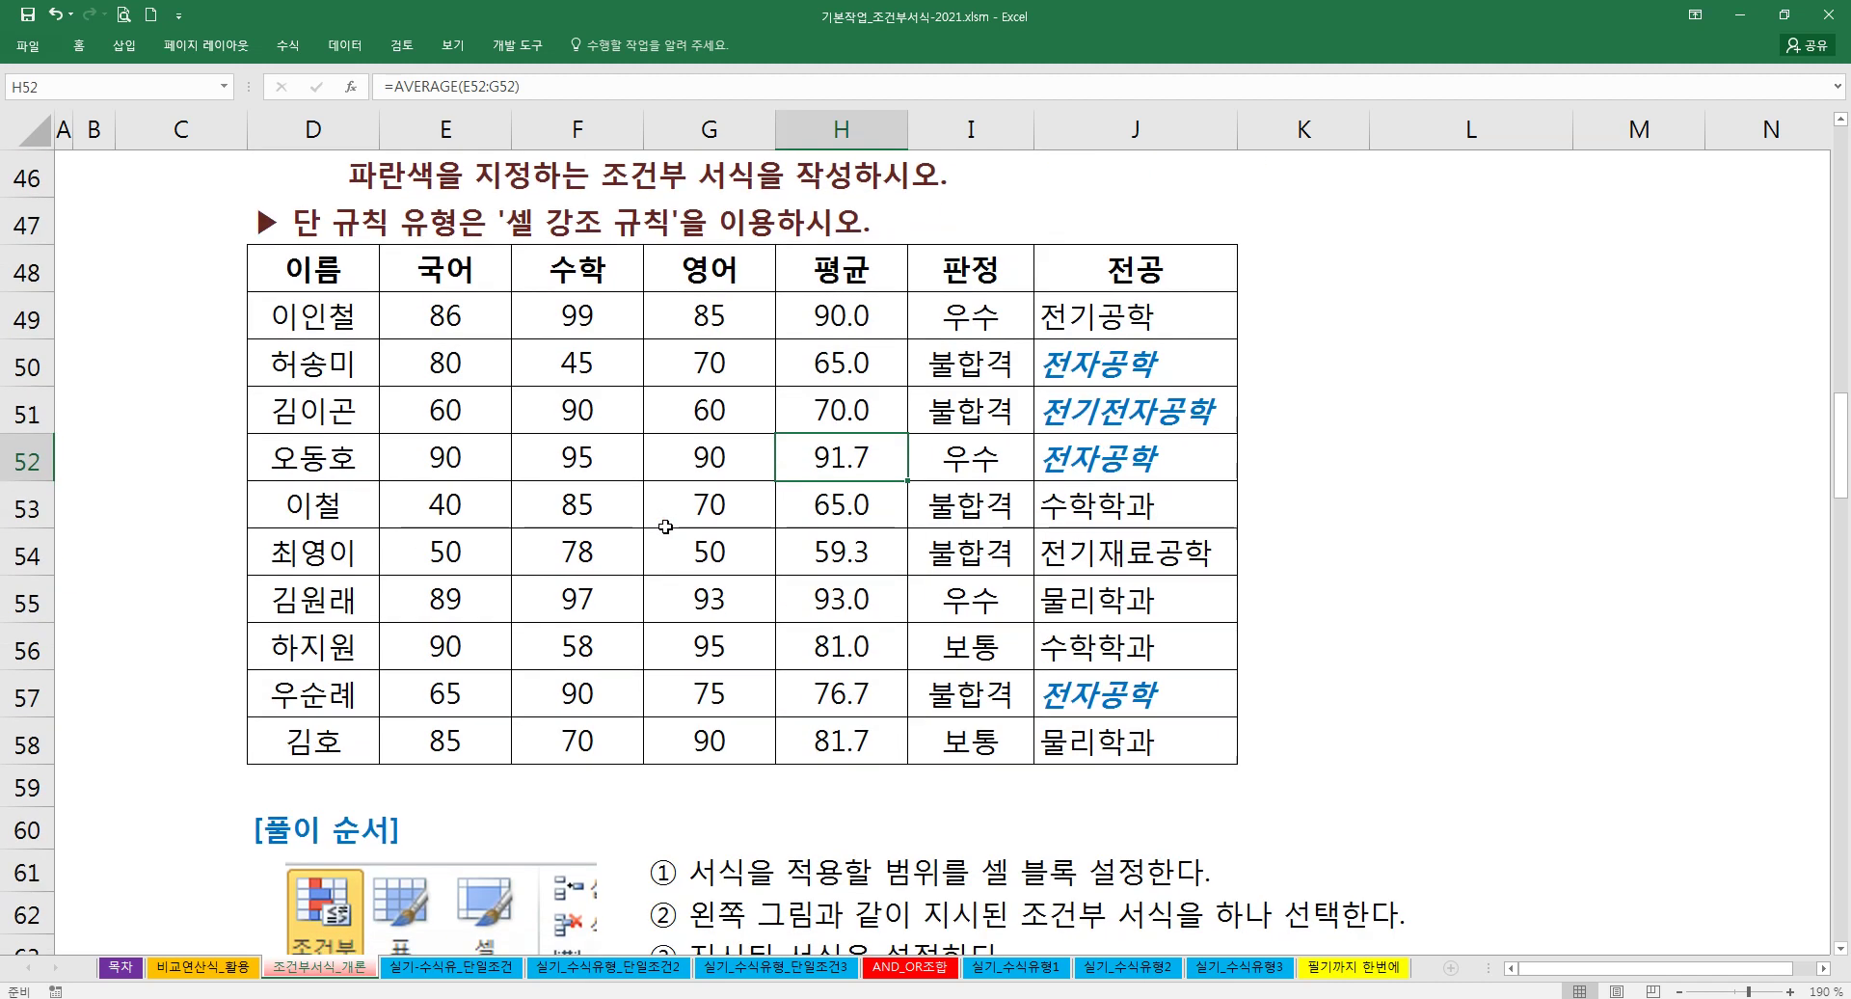
{"action": "scroll", "coordinate": [674, 525], "scroll_direction": "up", "scroll_amount": 2}
{"action": "left_click_drag", "start_coordinate": [1070, 463], "coordinate": [1085, 892]}
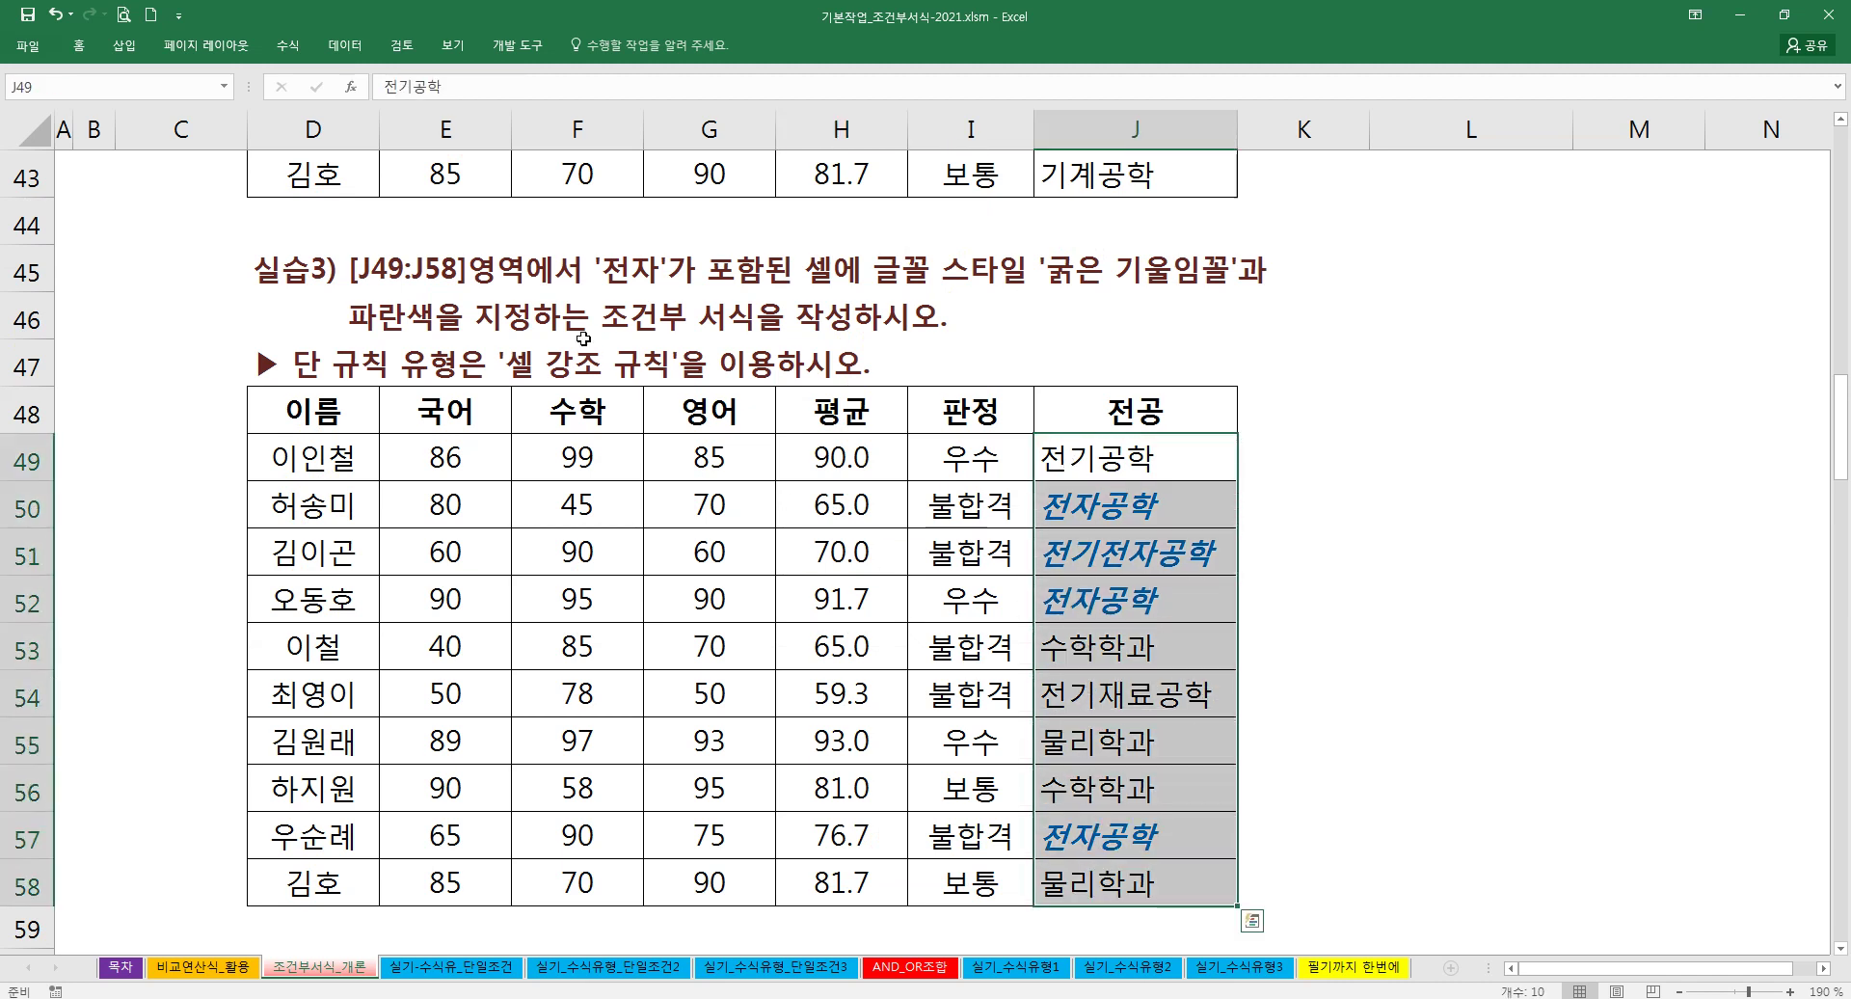
{"action": "left_click", "coordinate": [78, 44]}
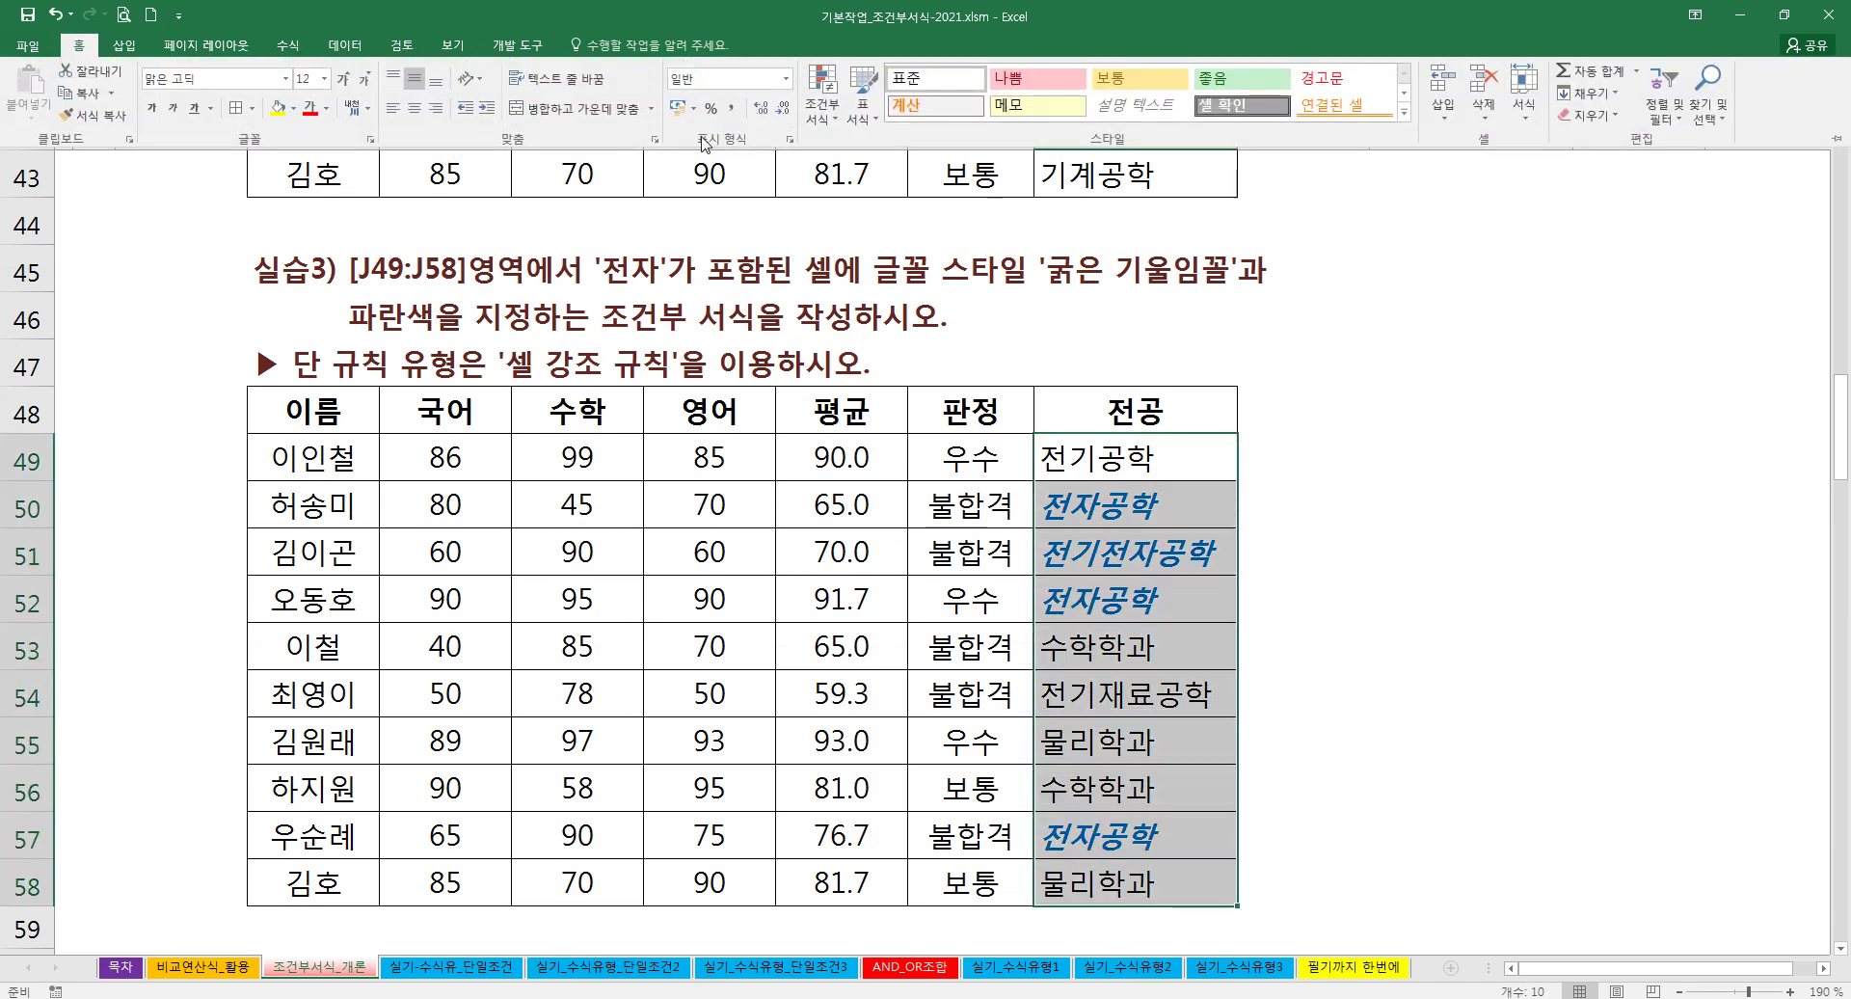
{"action": "left_click", "coordinate": [837, 122]}
{"action": "mouse_move", "coordinate": [952, 329]}
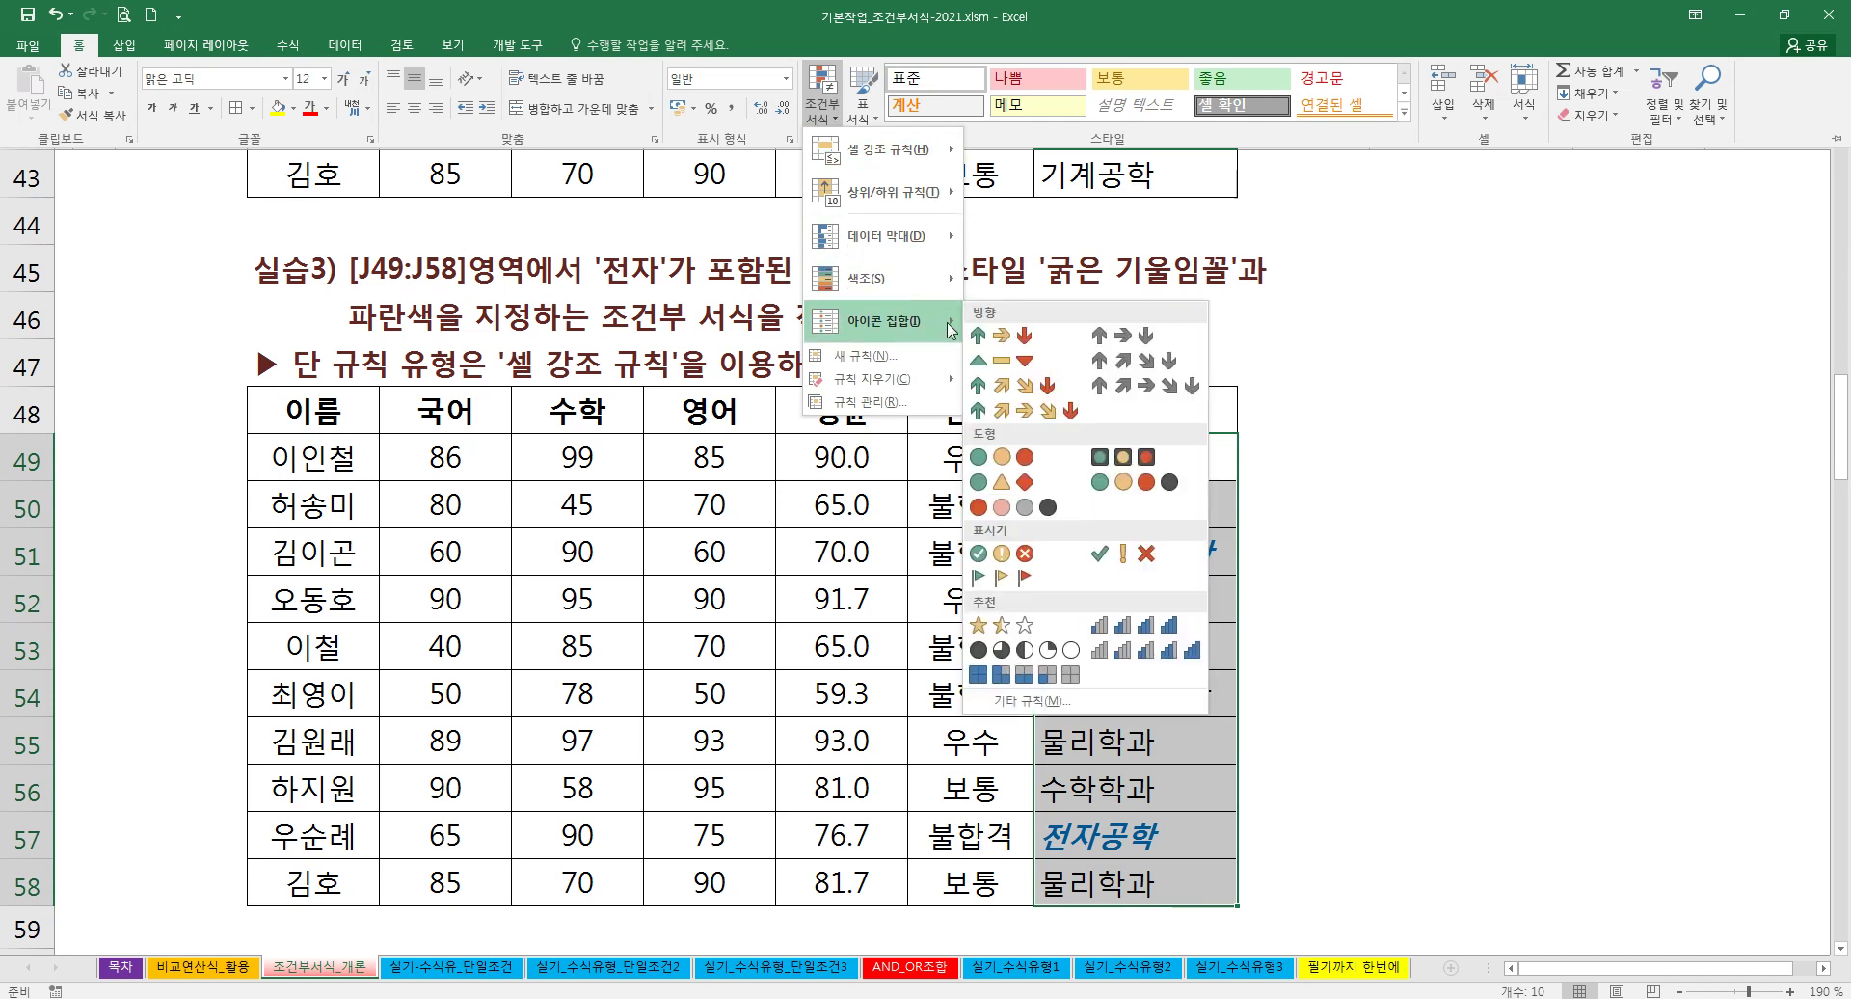
{"action": "mouse_move", "coordinate": [946, 383]}
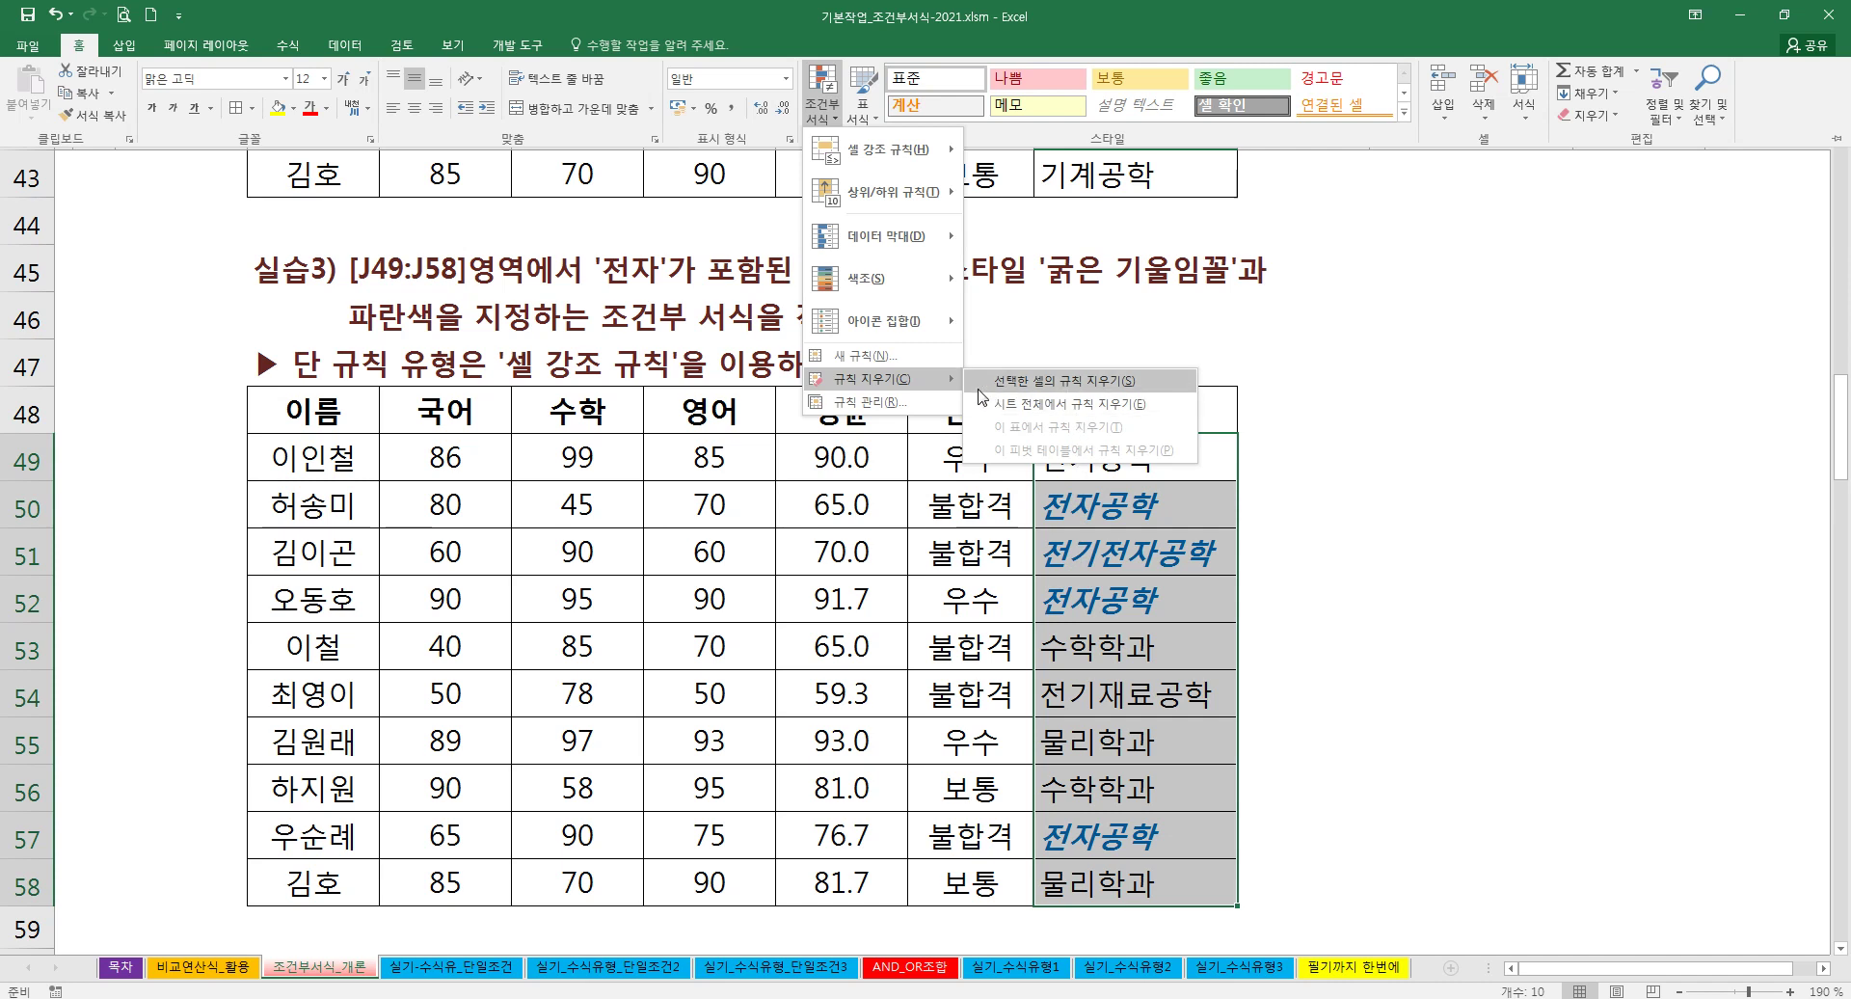
{"action": "left_click", "coordinate": [895, 403]}
{"action": "left_click", "coordinate": [521, 545]}
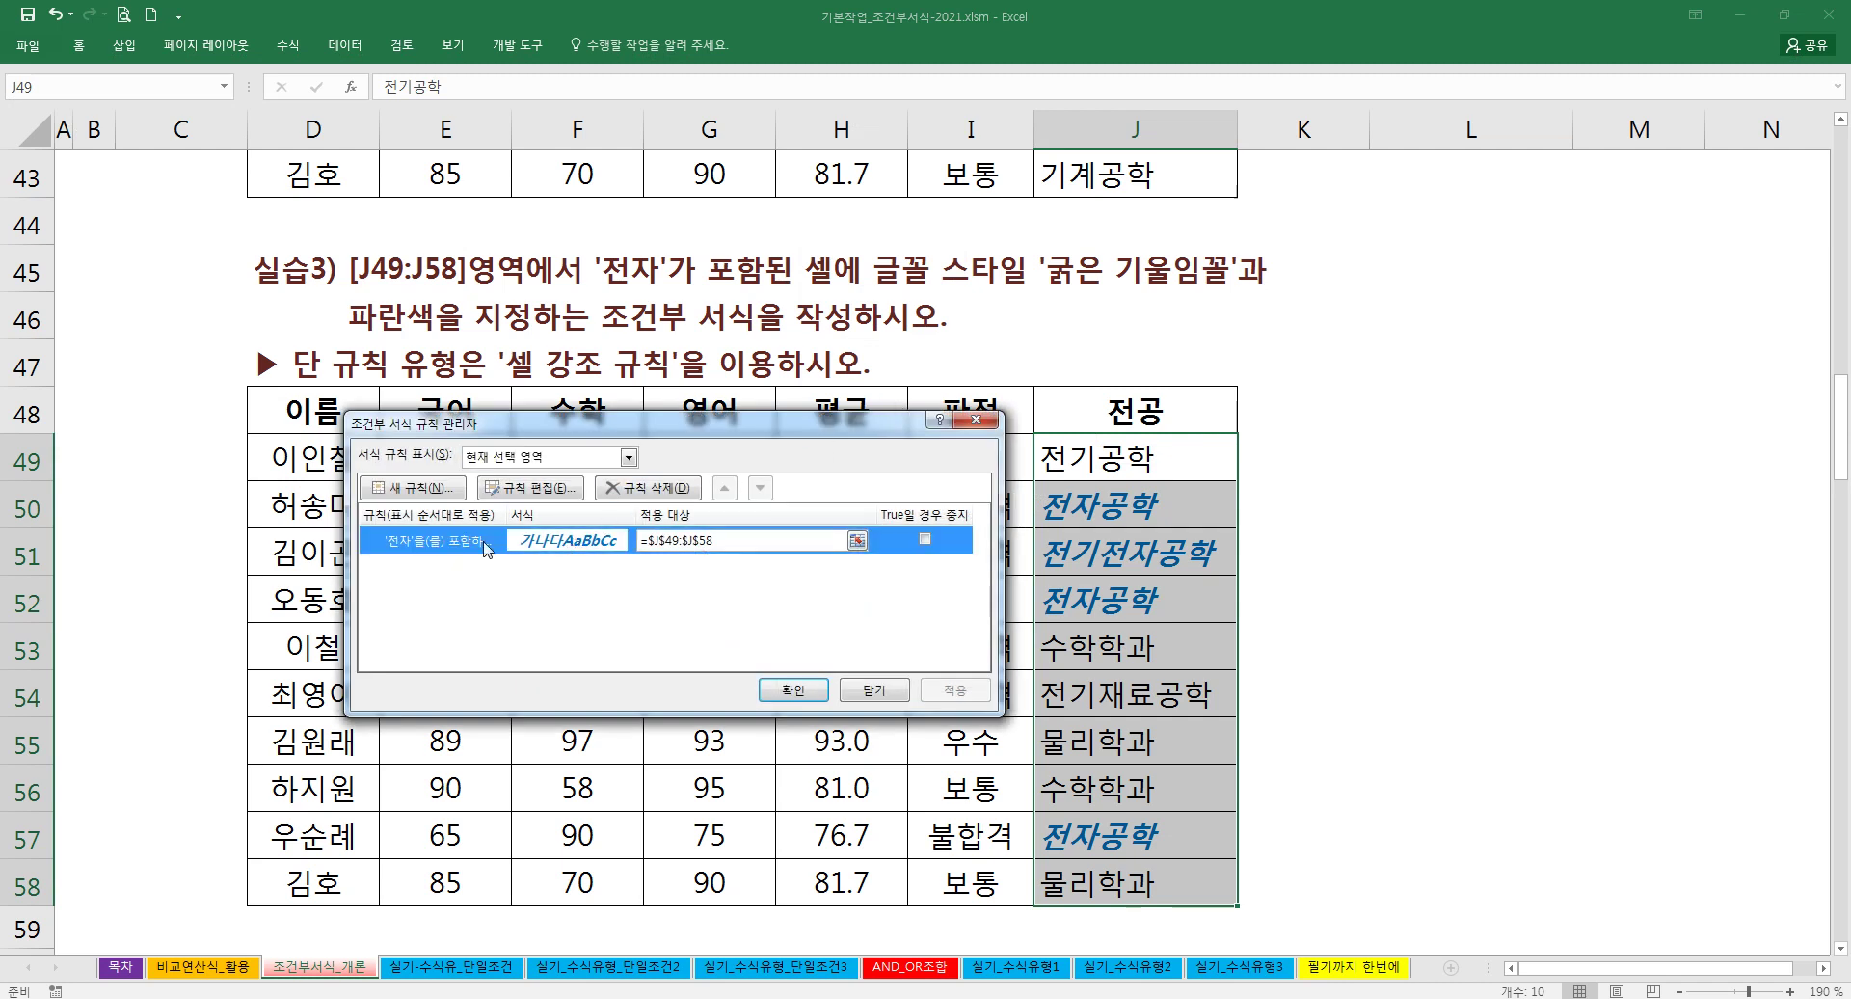
Step: Review the edit settings and font format of the 전자 text rule, then leave the rule manager without changing anything
{"action": "left_click", "coordinate": [565, 497]}
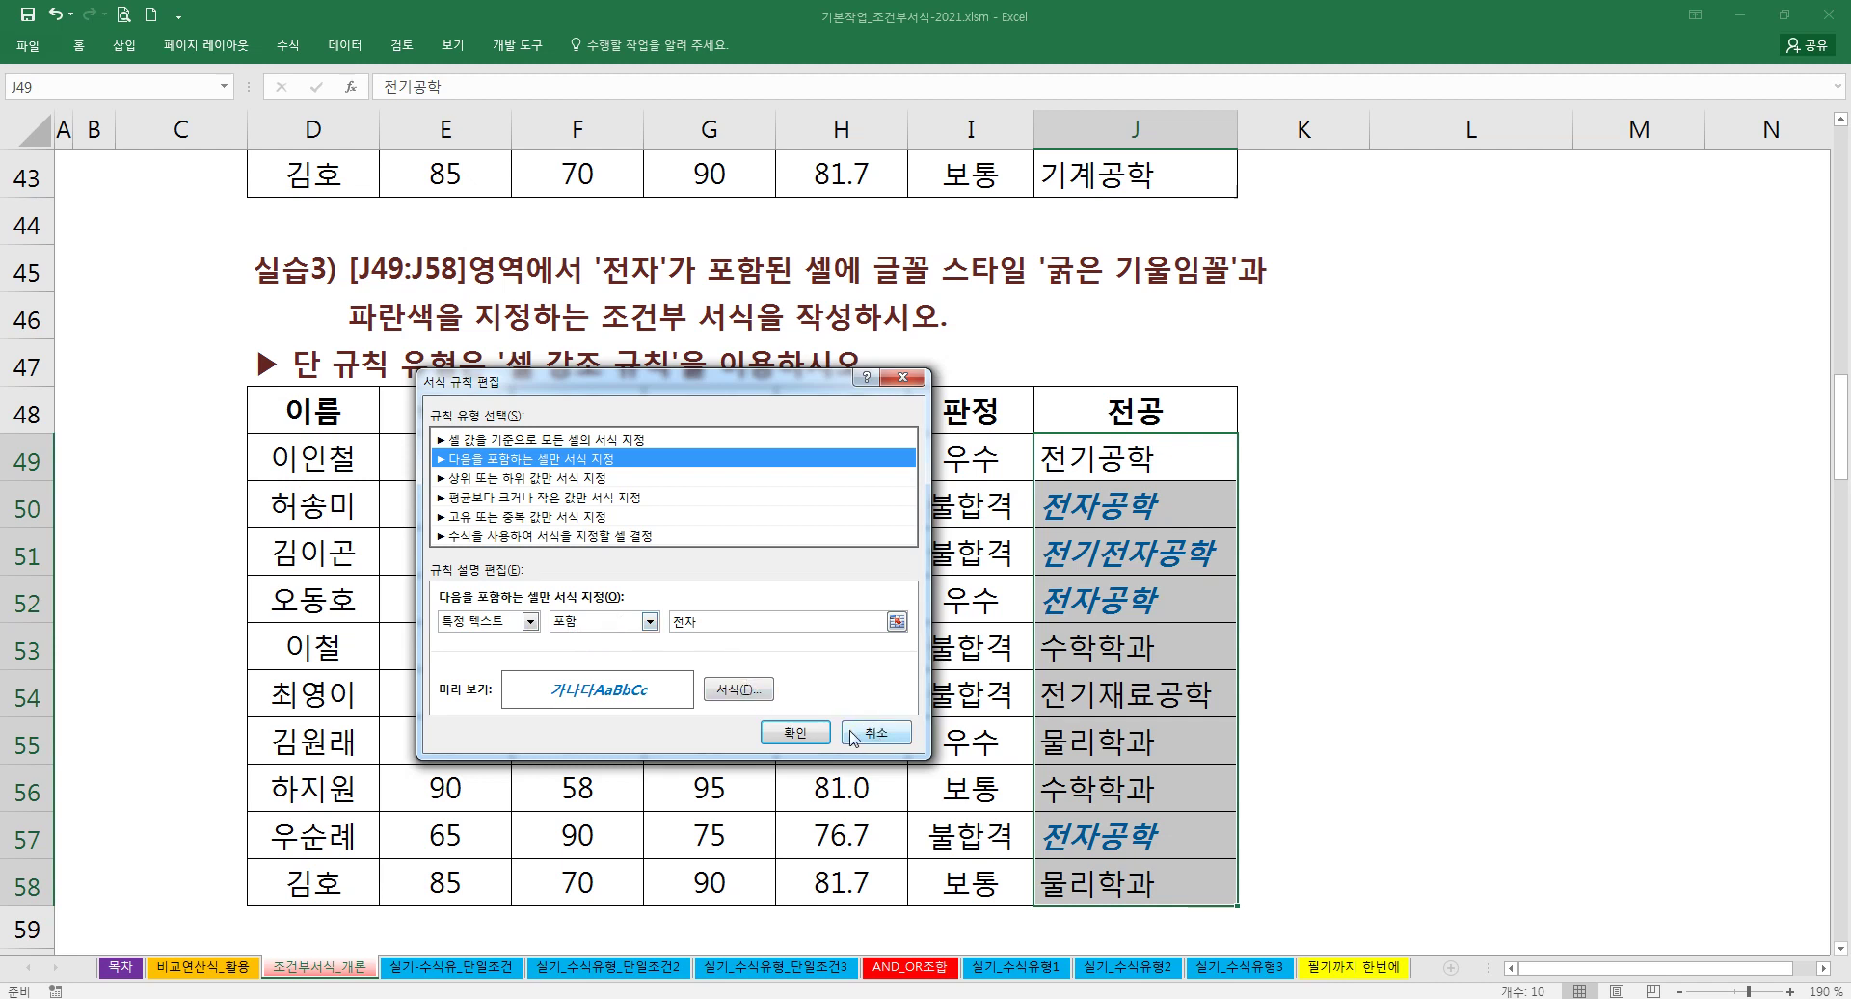
{"action": "left_click", "coordinate": [730, 696]}
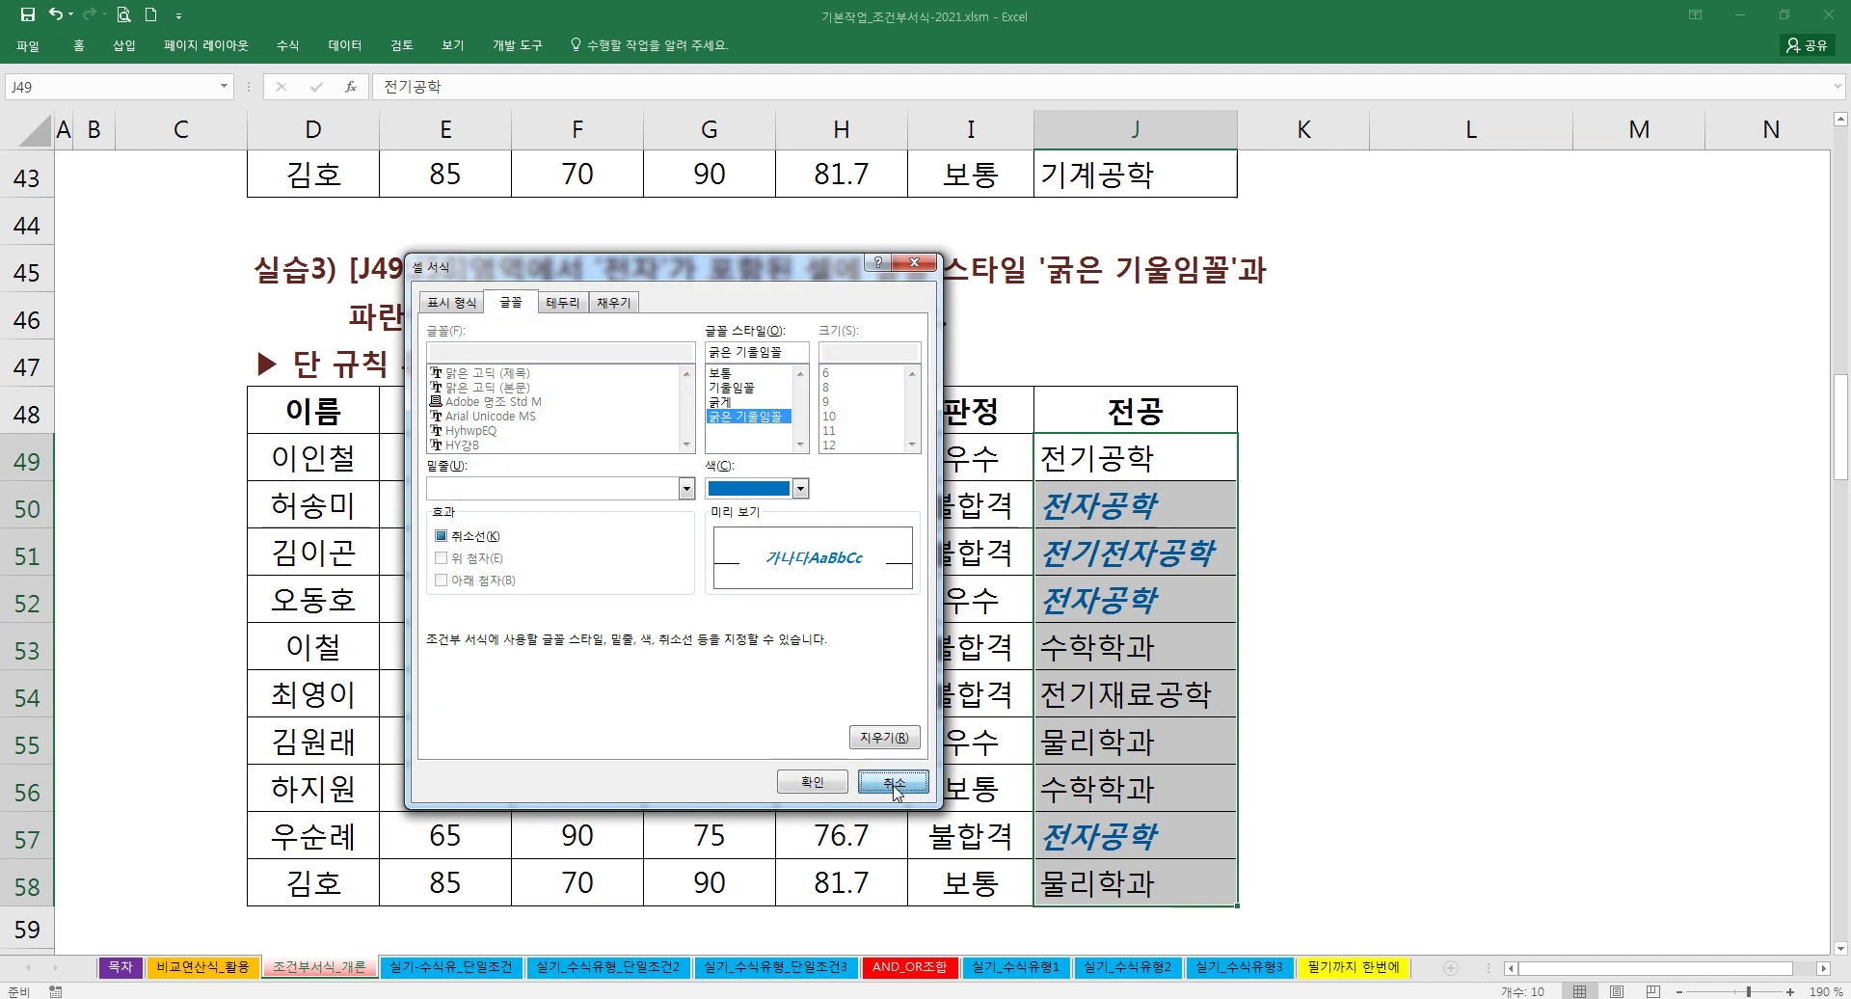
{"action": "left_click", "coordinate": [894, 784]}
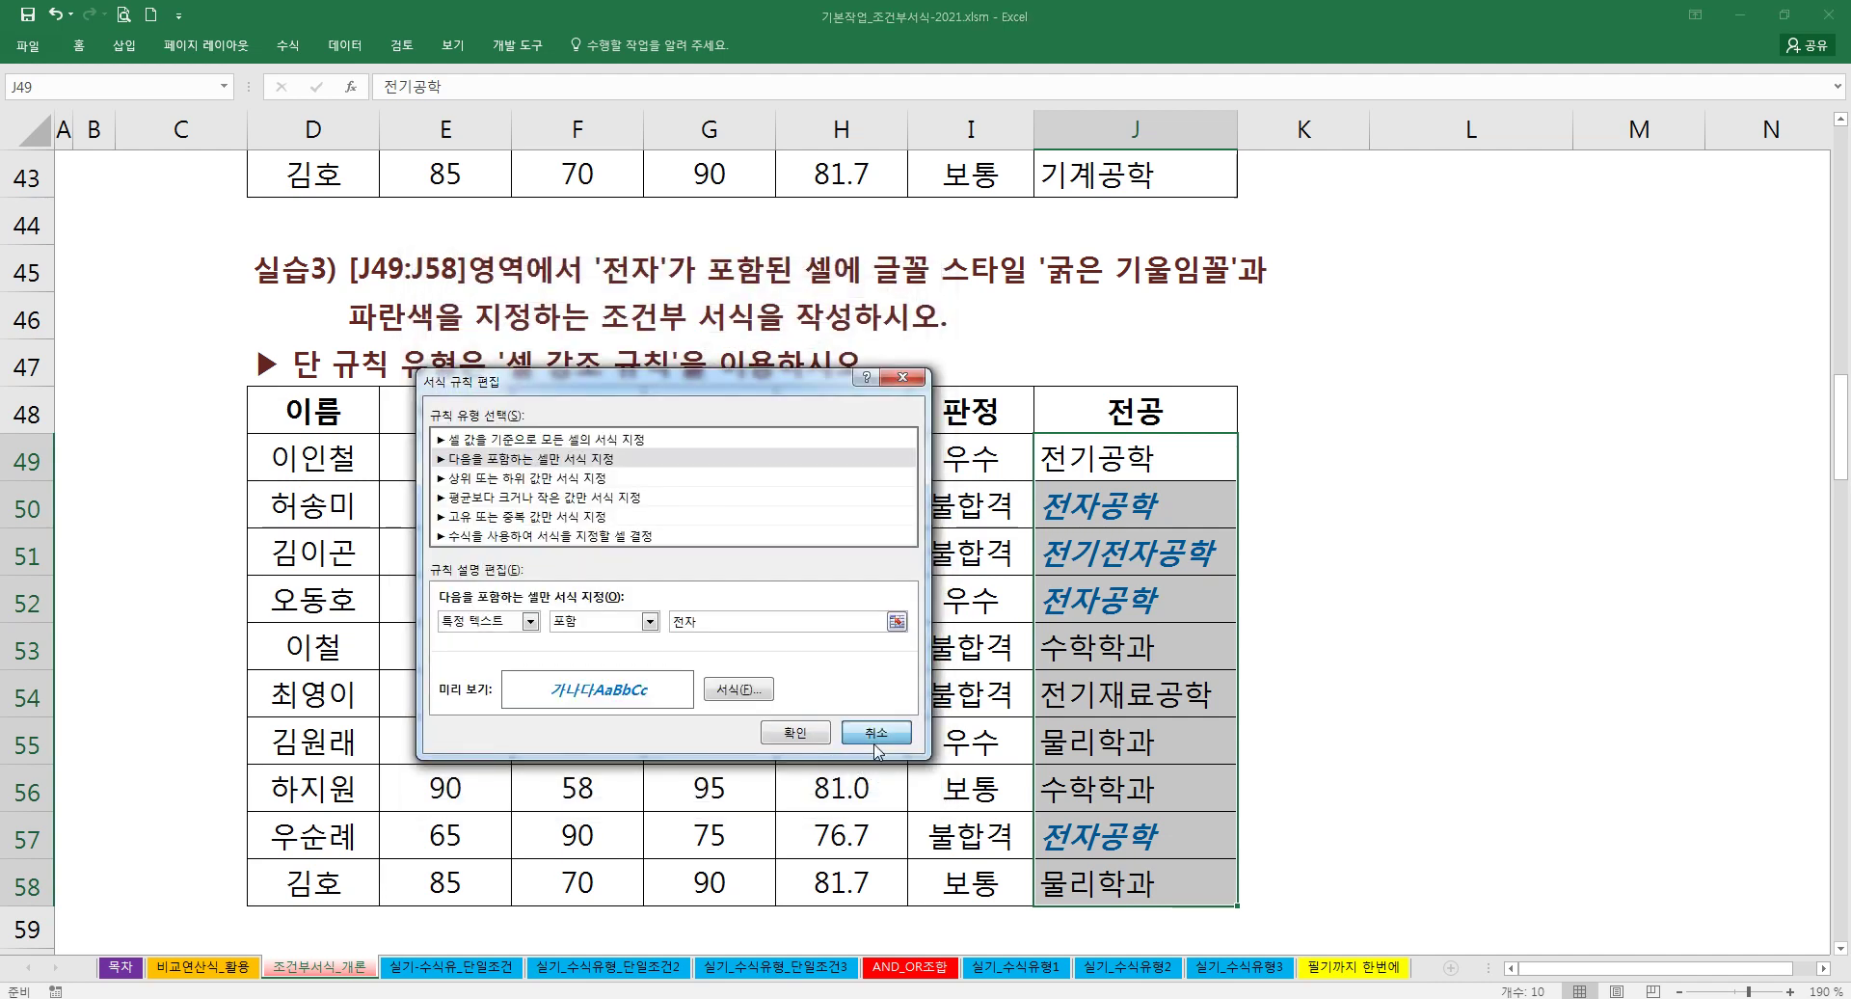
{"action": "left_click", "coordinate": [876, 734]}
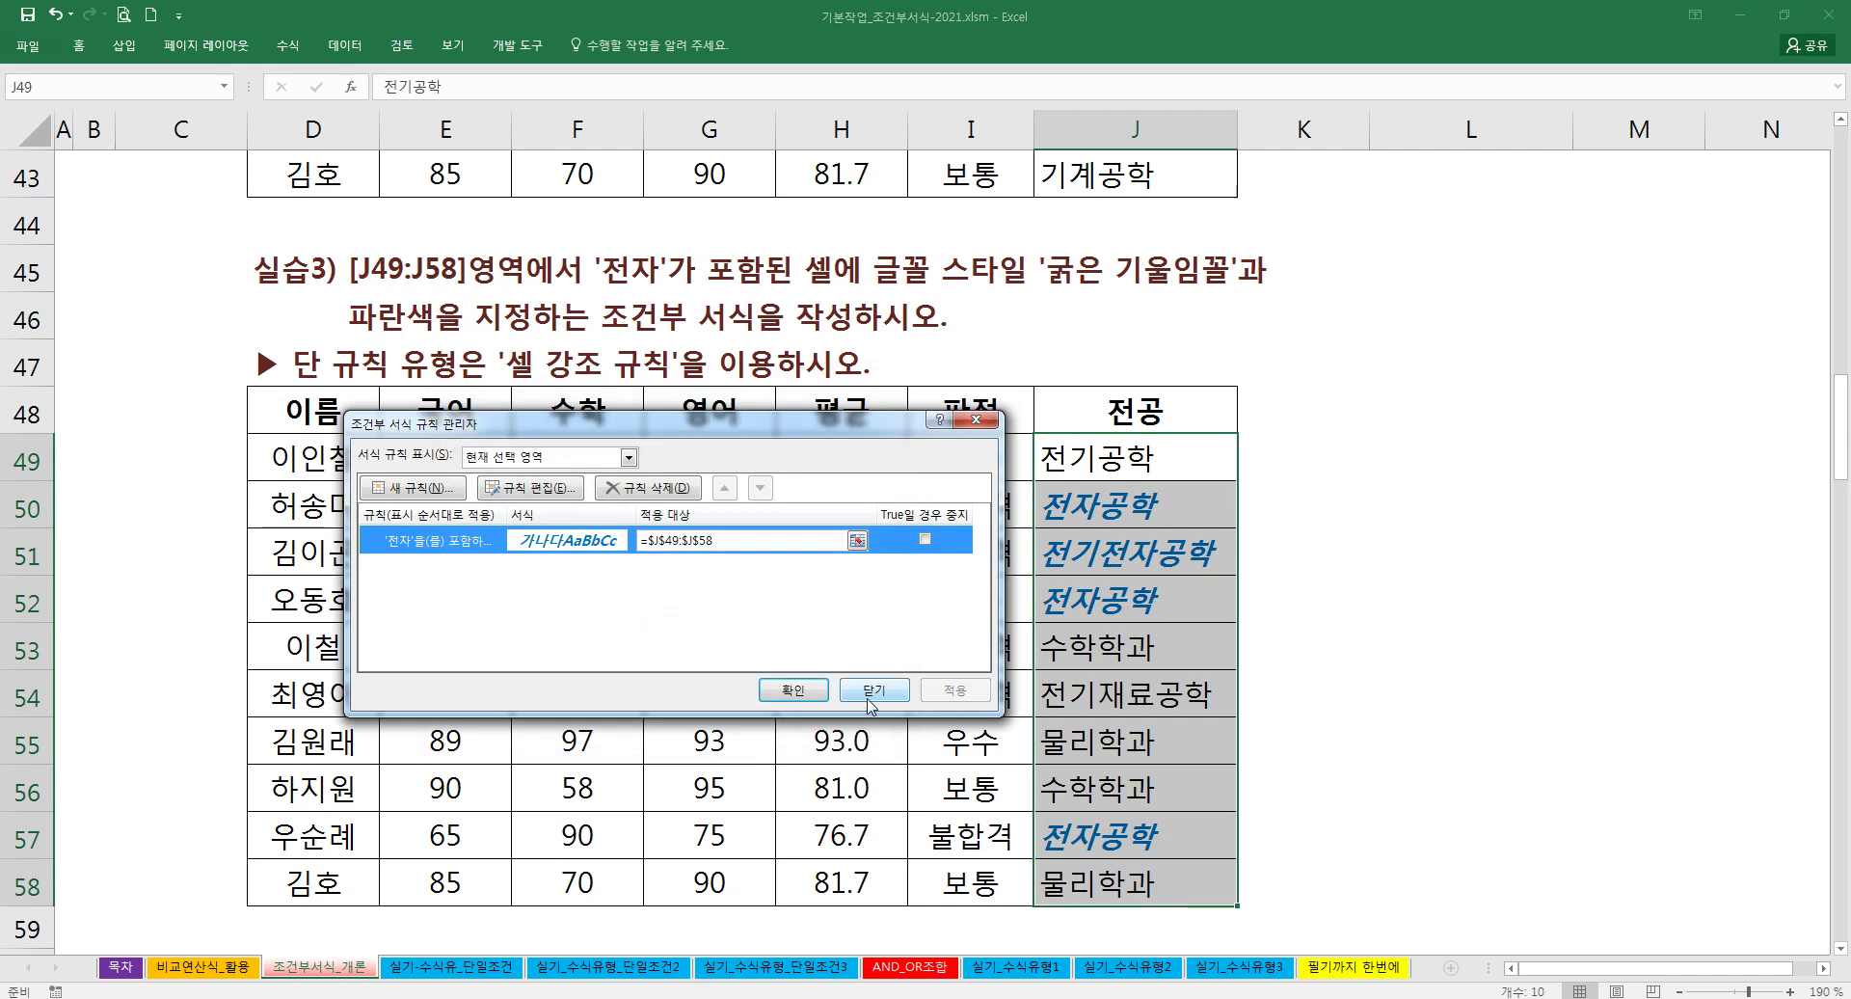
{"action": "left_click", "coordinate": [869, 704]}
{"action": "left_click", "coordinate": [759, 682]}
Step: Examine the conditional formatting menu picture under [풀이 순서] and the framed group of rule types in it
{"action": "scroll", "coordinate": [694, 607], "scroll_direction": "down", "scroll_amount": 3}
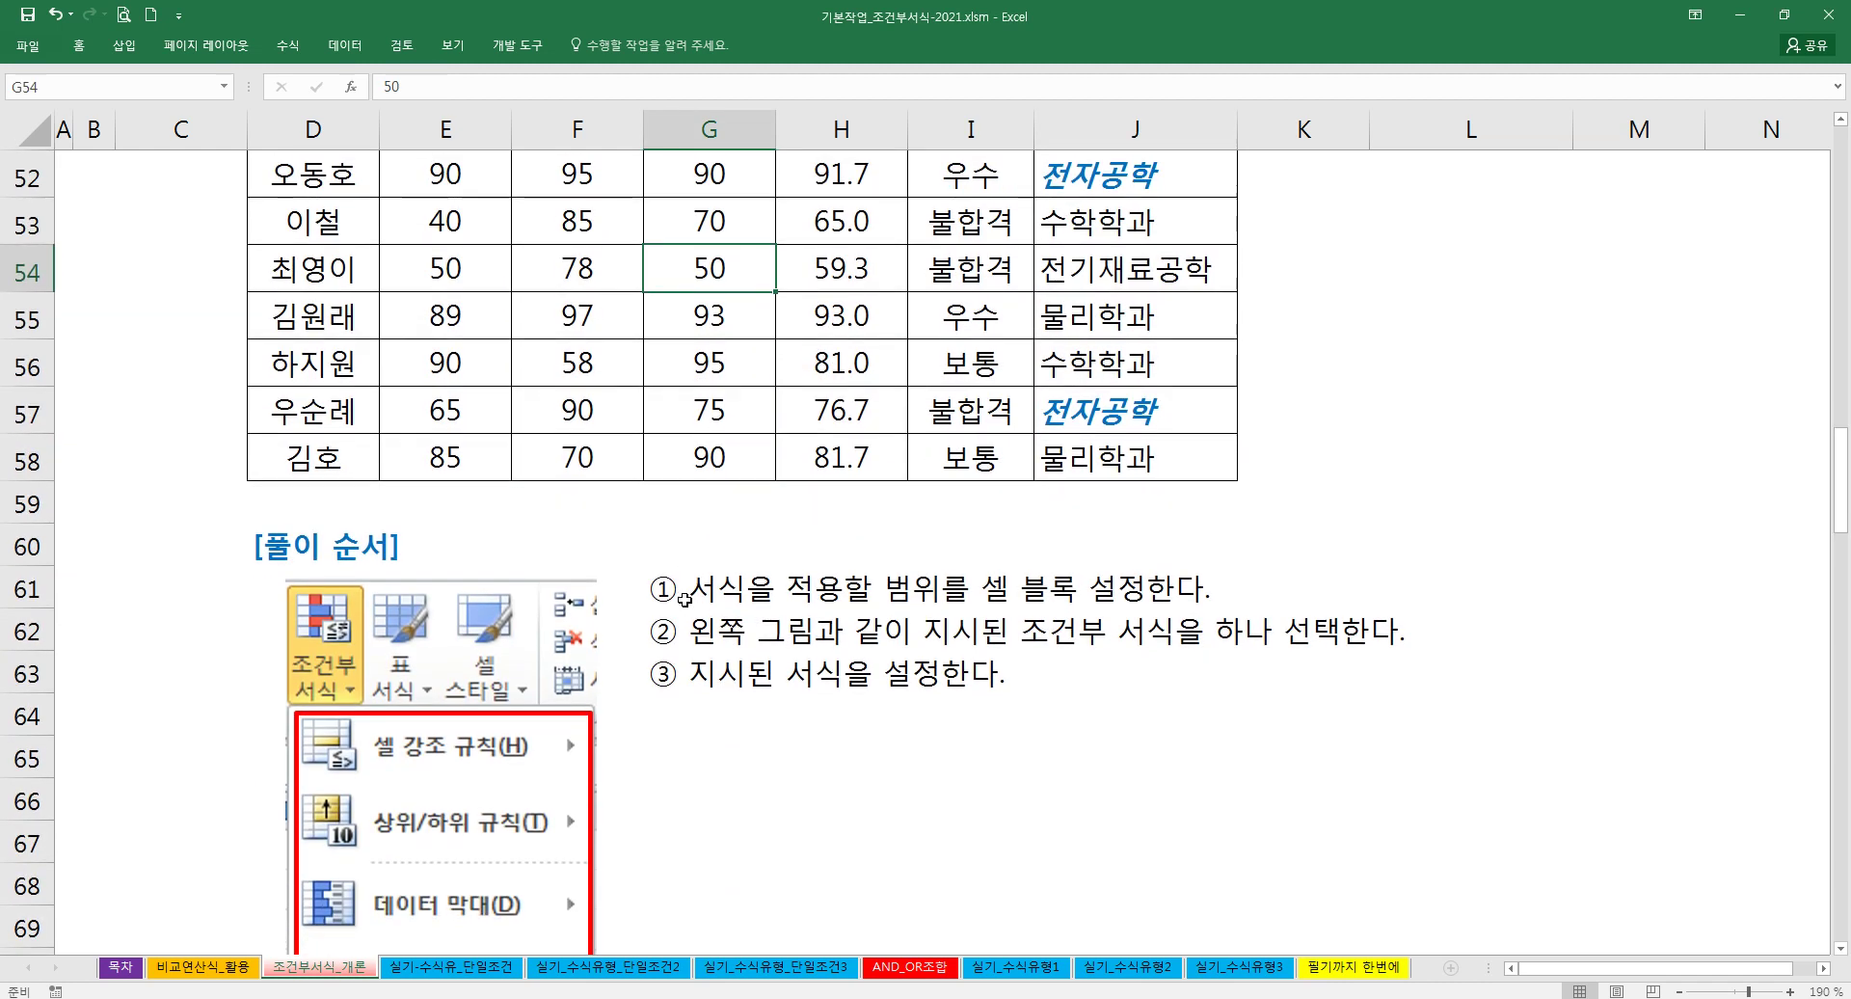
{"action": "scroll", "coordinate": [684, 597], "scroll_direction": "down", "scroll_amount": 3}
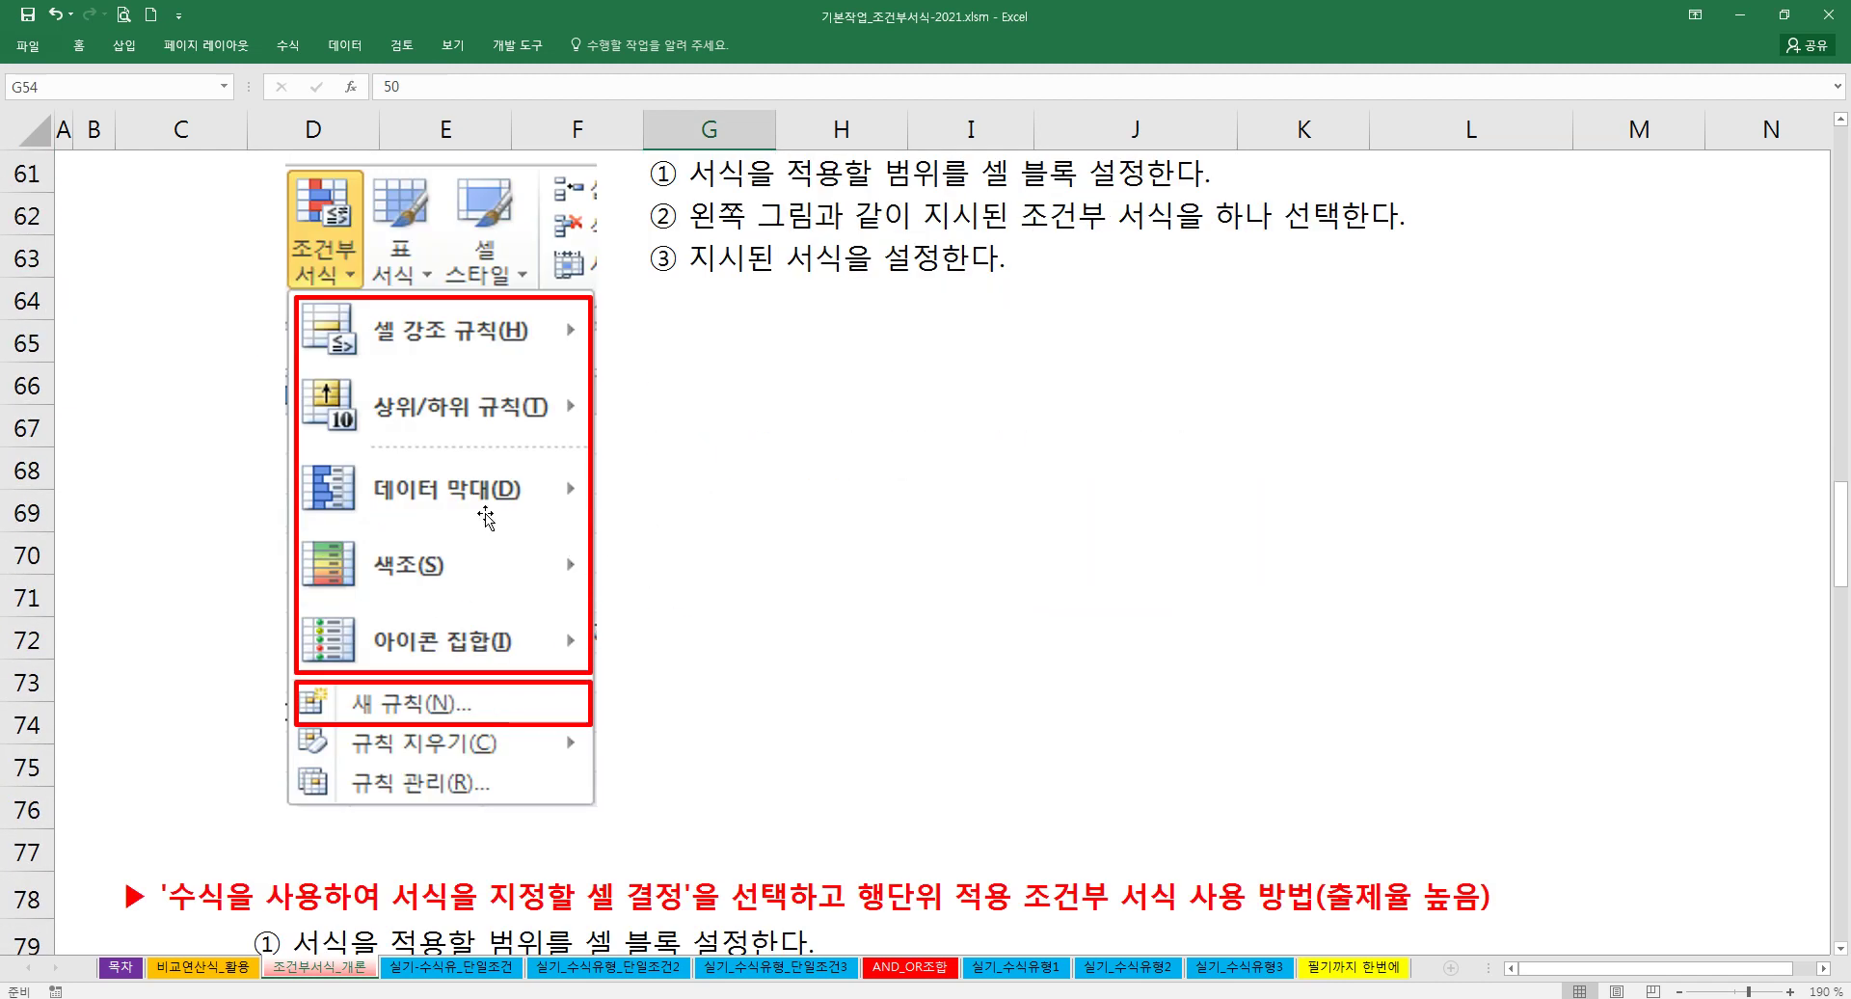
{"action": "left_click", "coordinate": [595, 387]}
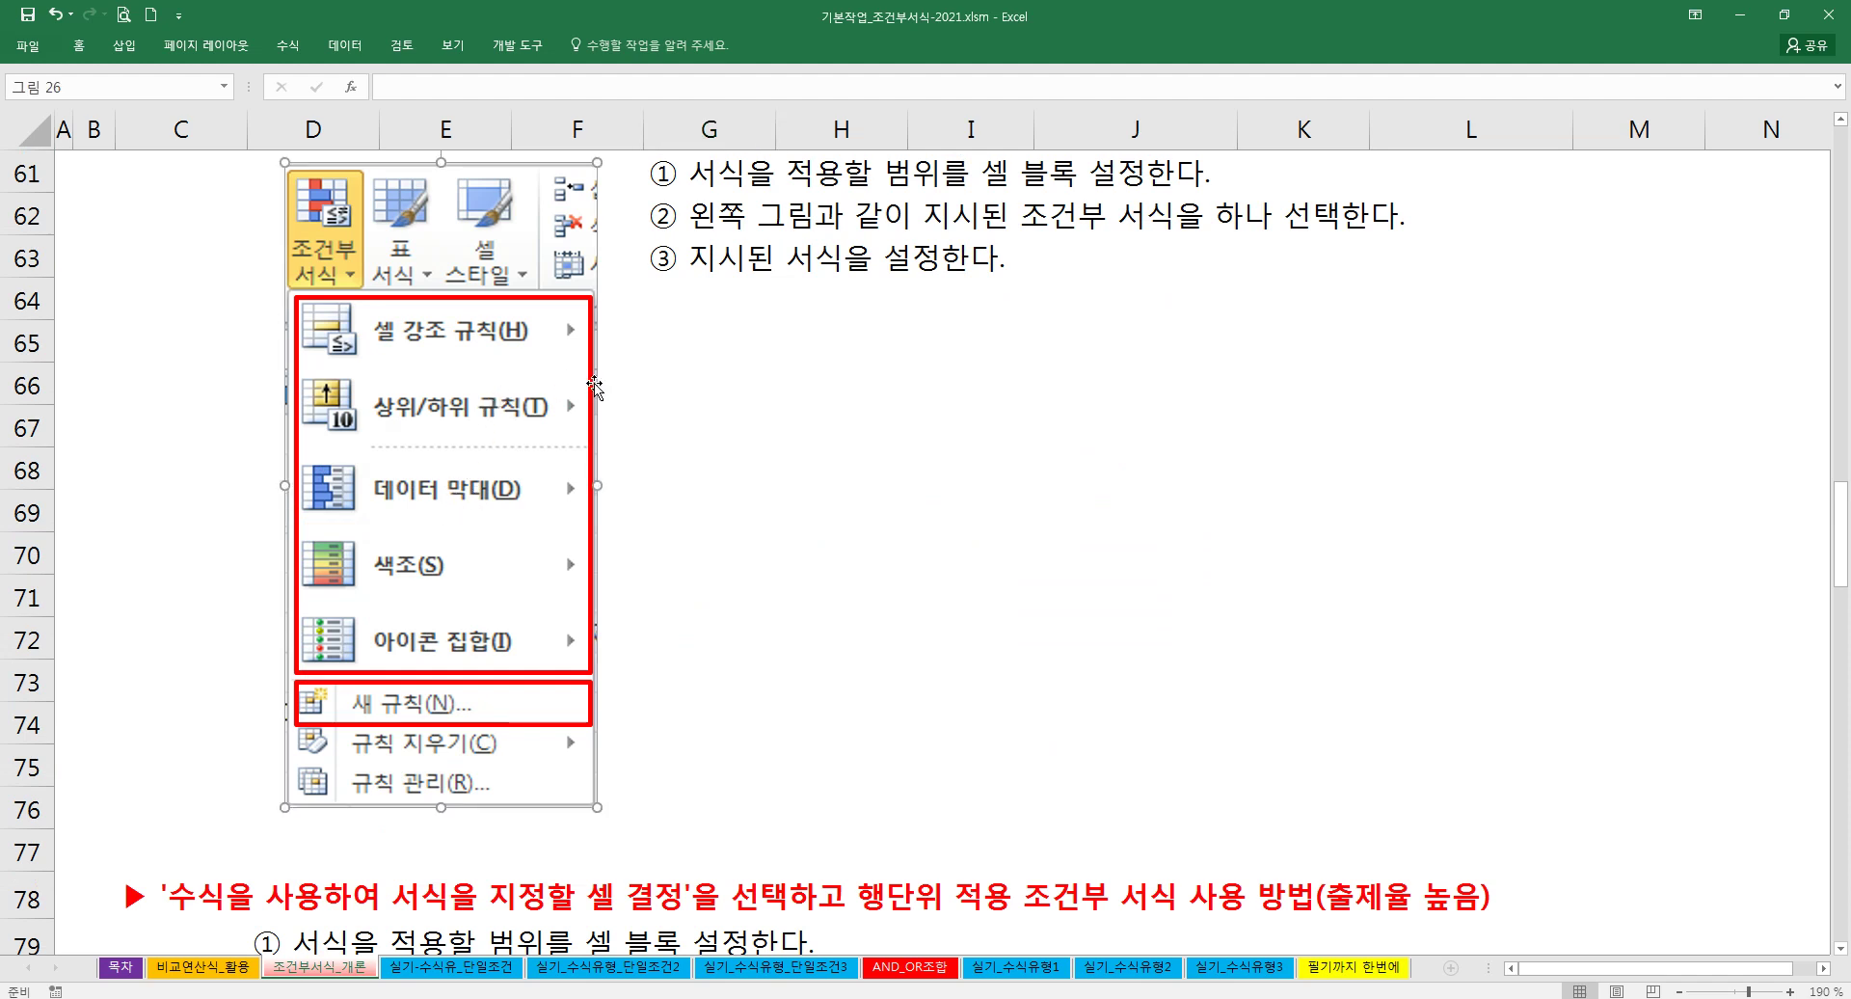
{"action": "left_click", "coordinate": [590, 391]}
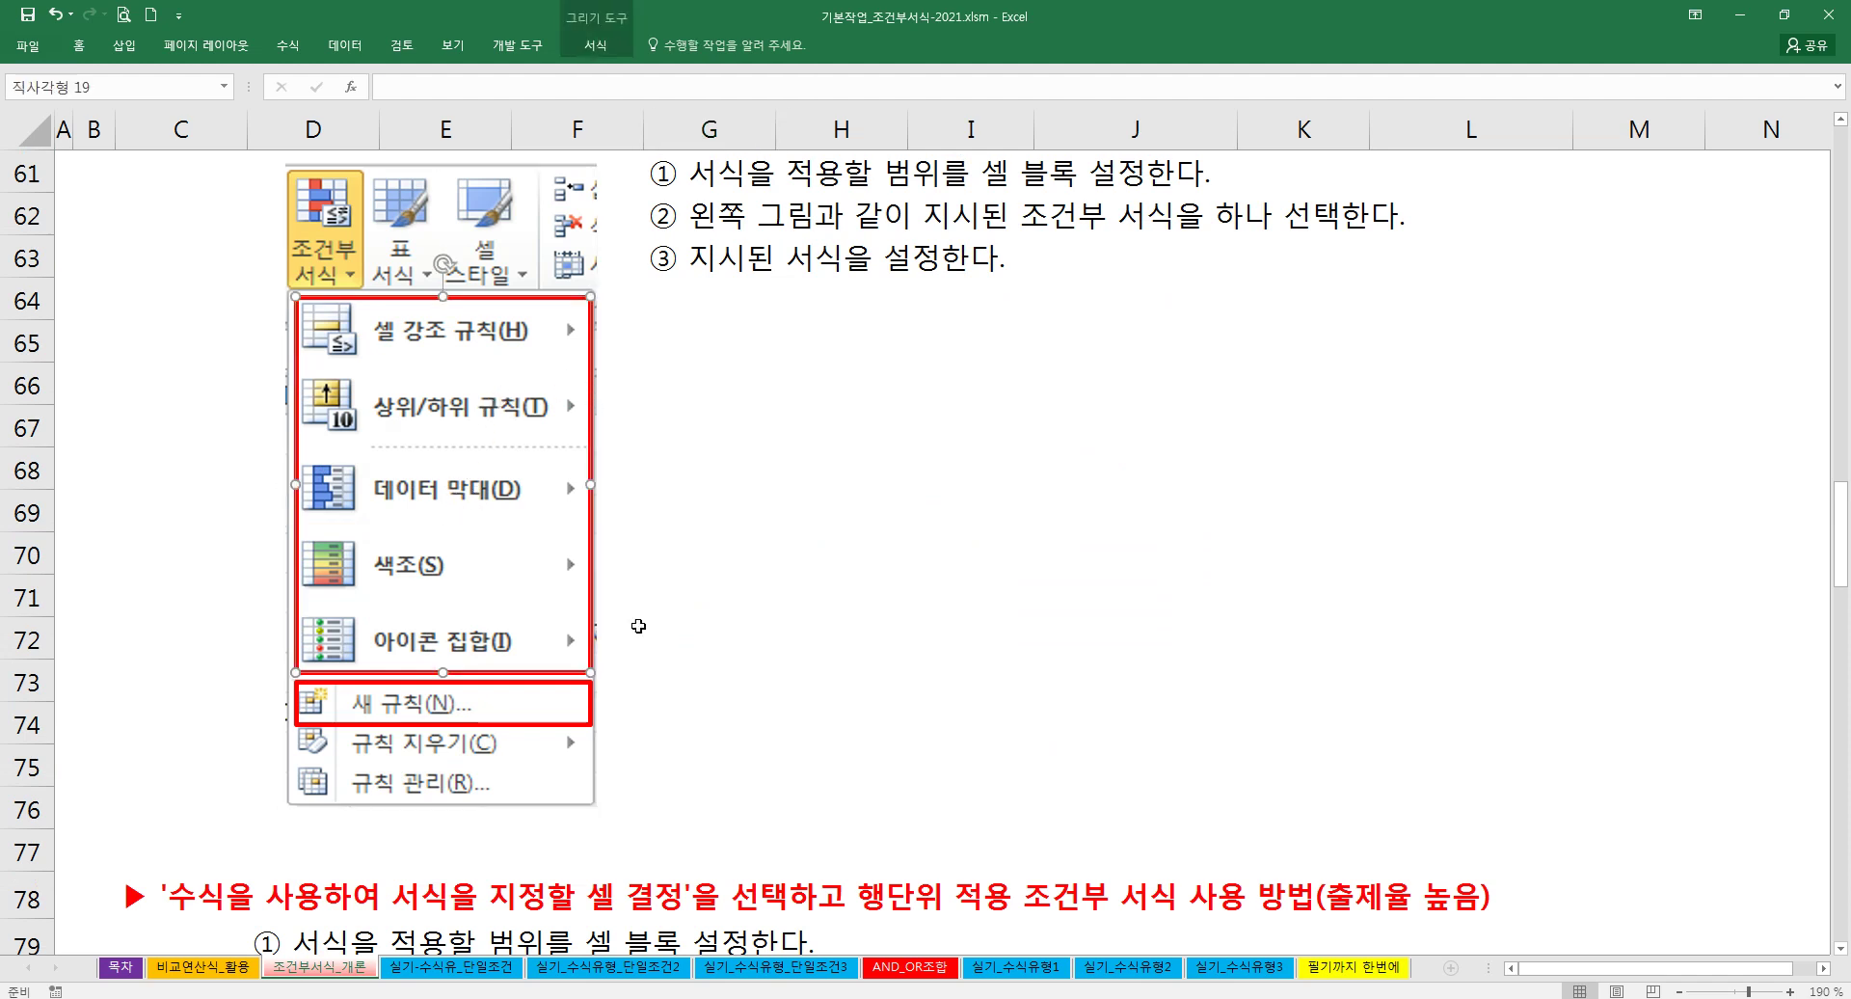
{"action": "left_click", "coordinate": [645, 712]}
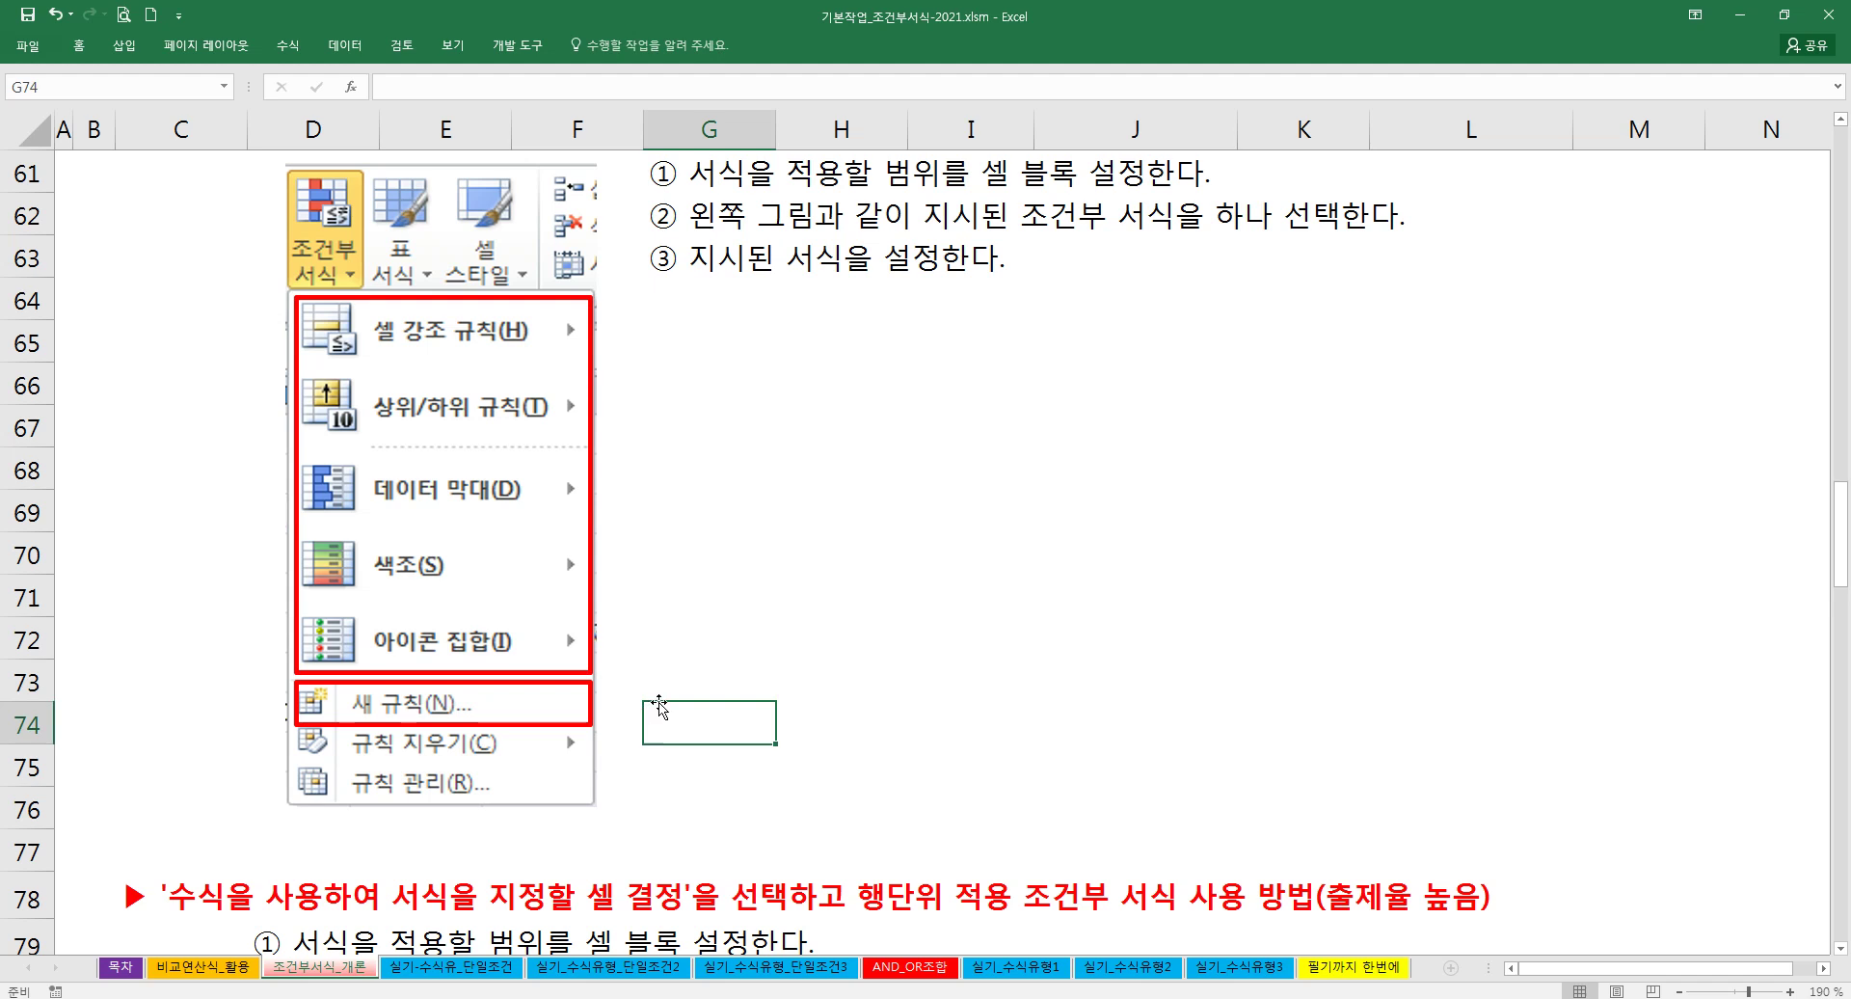
Step: Enter the label 비수식 유형 in G69 beside the framed group of rule types
{"action": "left_click", "coordinate": [672, 498]}
{"action": "type", "text": "수식"}
{"action": "key", "text": "BackSpace"}
{"action": "key", "text": "BackSpace"}
{"action": "type", "text": "비 수"}
{"action": "key", "text": "BackSpace"}
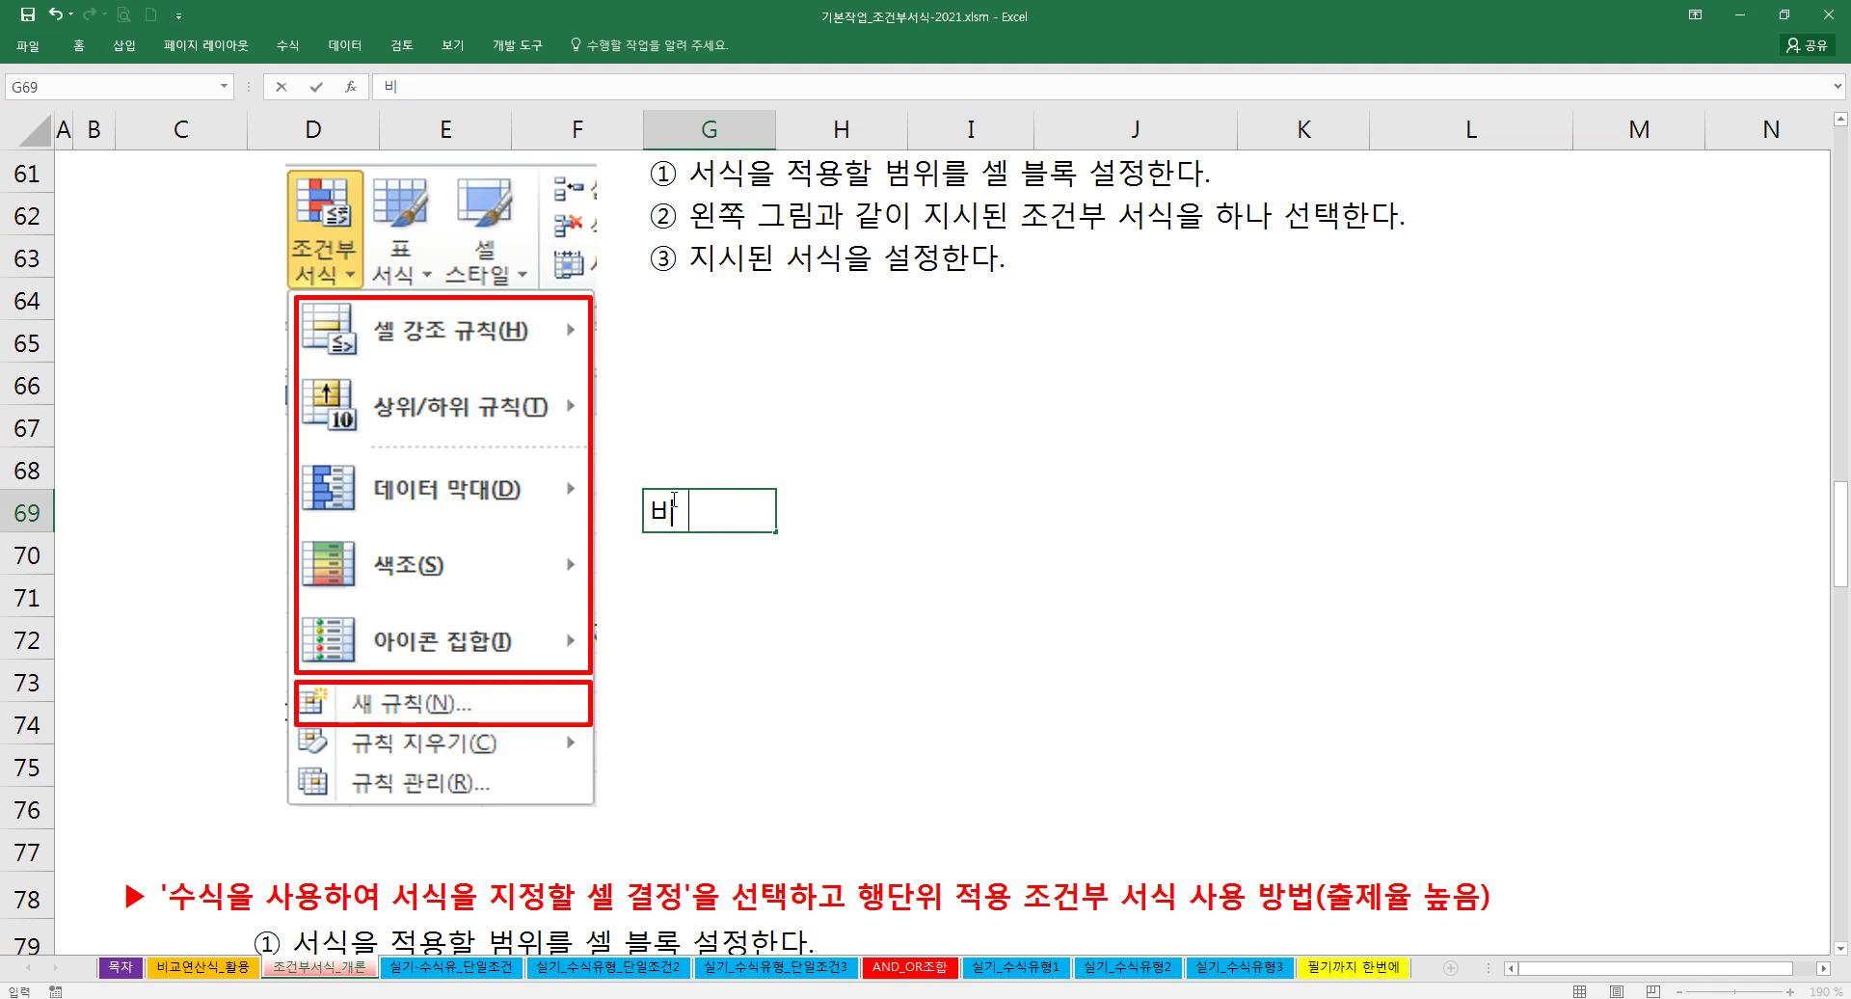
{"action": "type", "text": "수식 유형"}
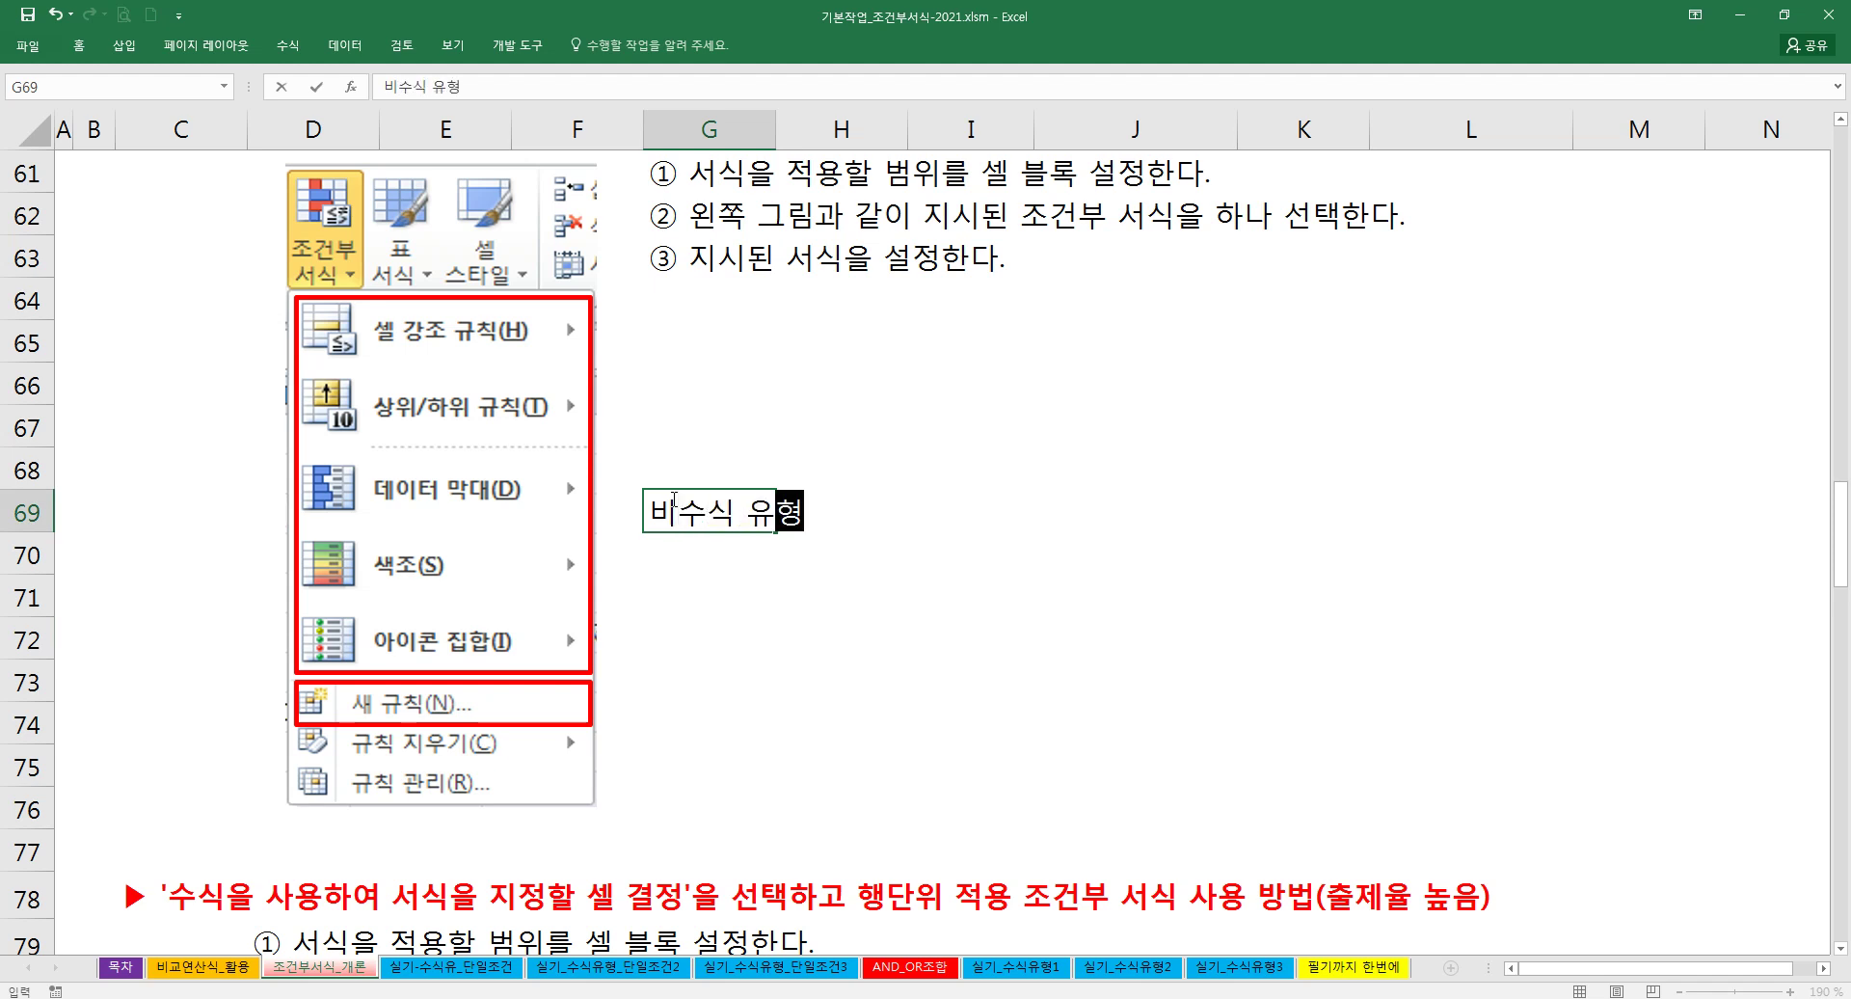
{"action": "key", "text": "Return"}
Step: Enter the label 수식 유형 in G74 beside the framed 새 규칙 command
{"action": "key", "text": "Down"}
{"action": "key", "text": "Down"}
{"action": "key", "text": "Down"}
{"action": "type", "text": "수식 유형"}
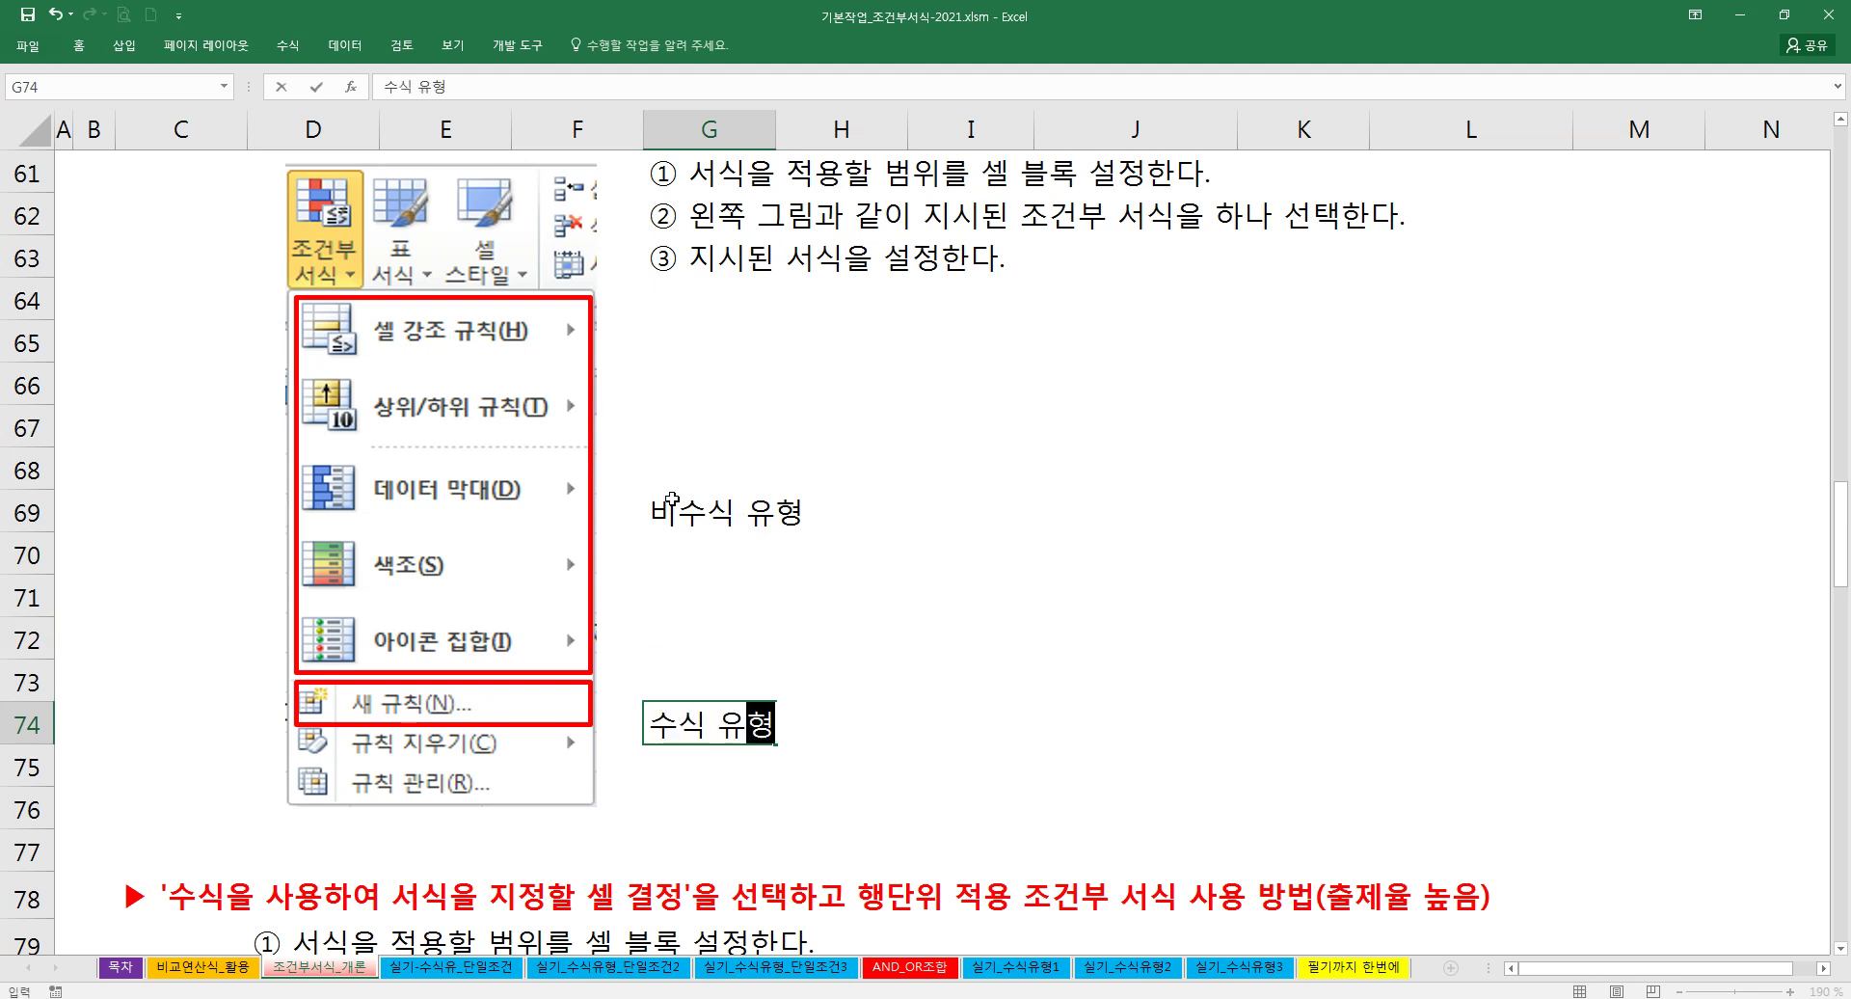
Step: Make the labels in G69 and G74 bold
{"action": "left_click", "coordinate": [670, 497], "text": "ctrl"}
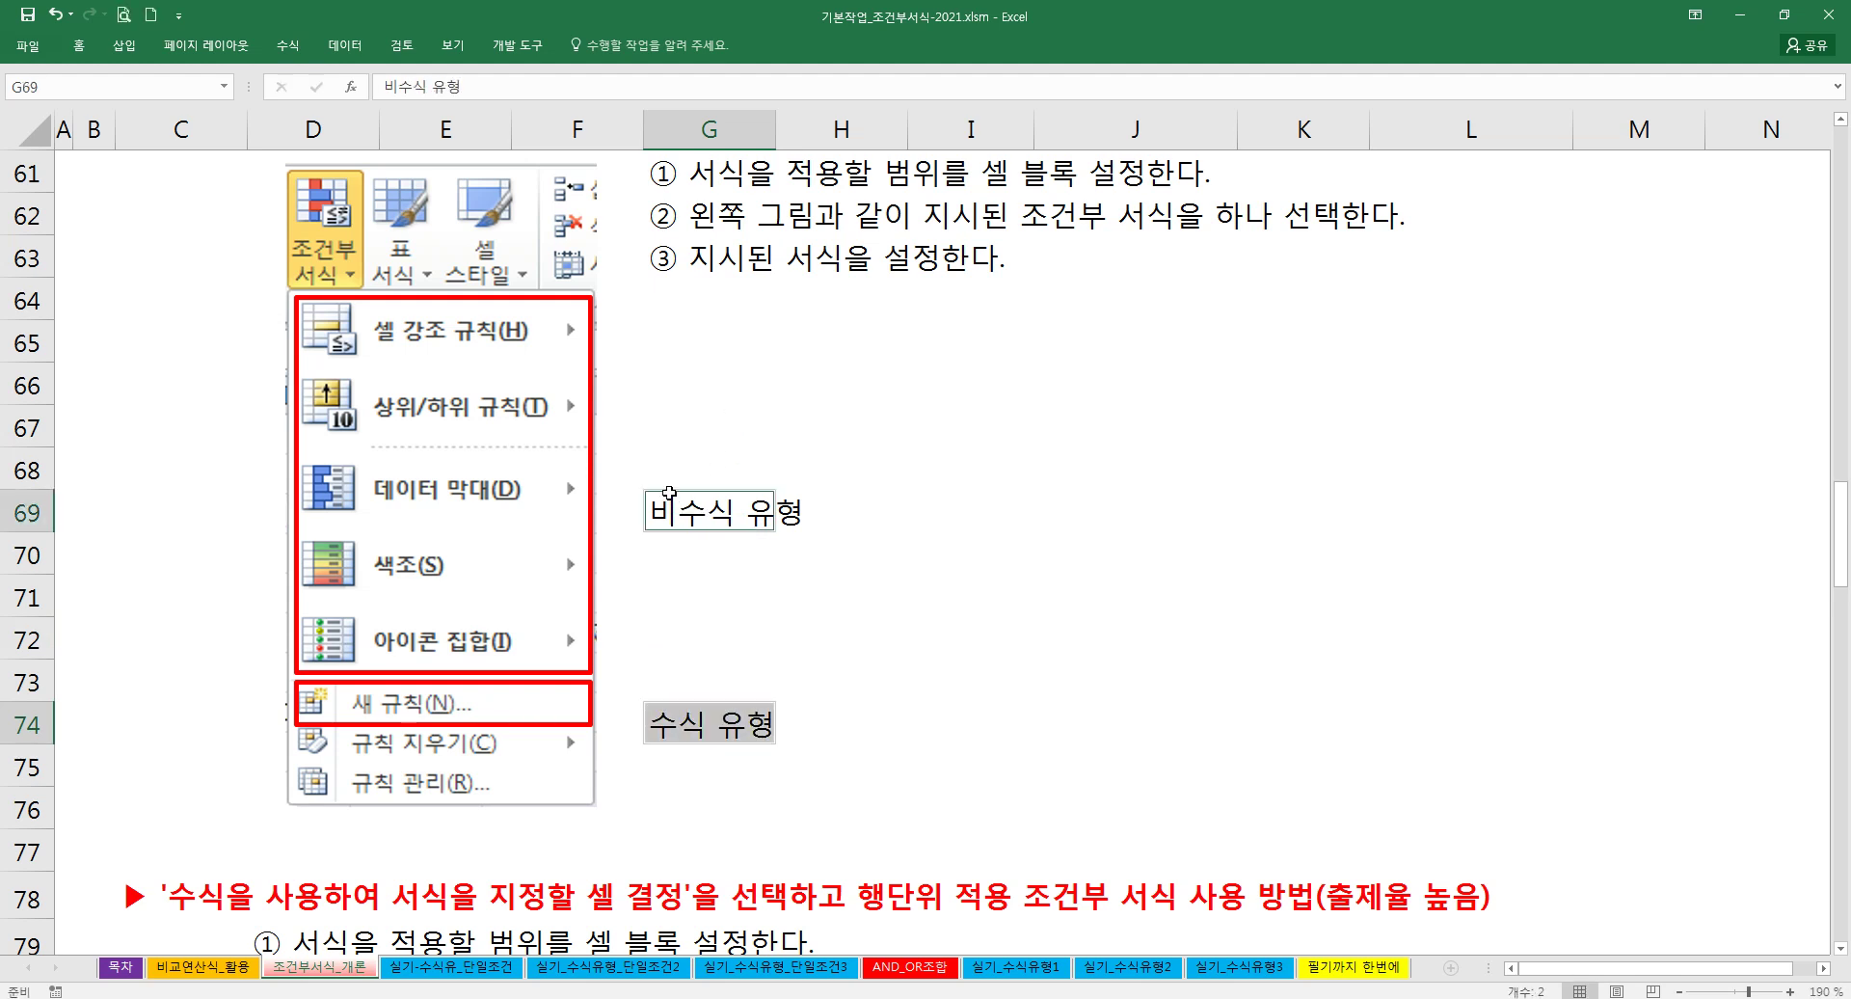
{"action": "left_click", "coordinate": [78, 45]}
{"action": "left_click", "coordinate": [163, 113]}
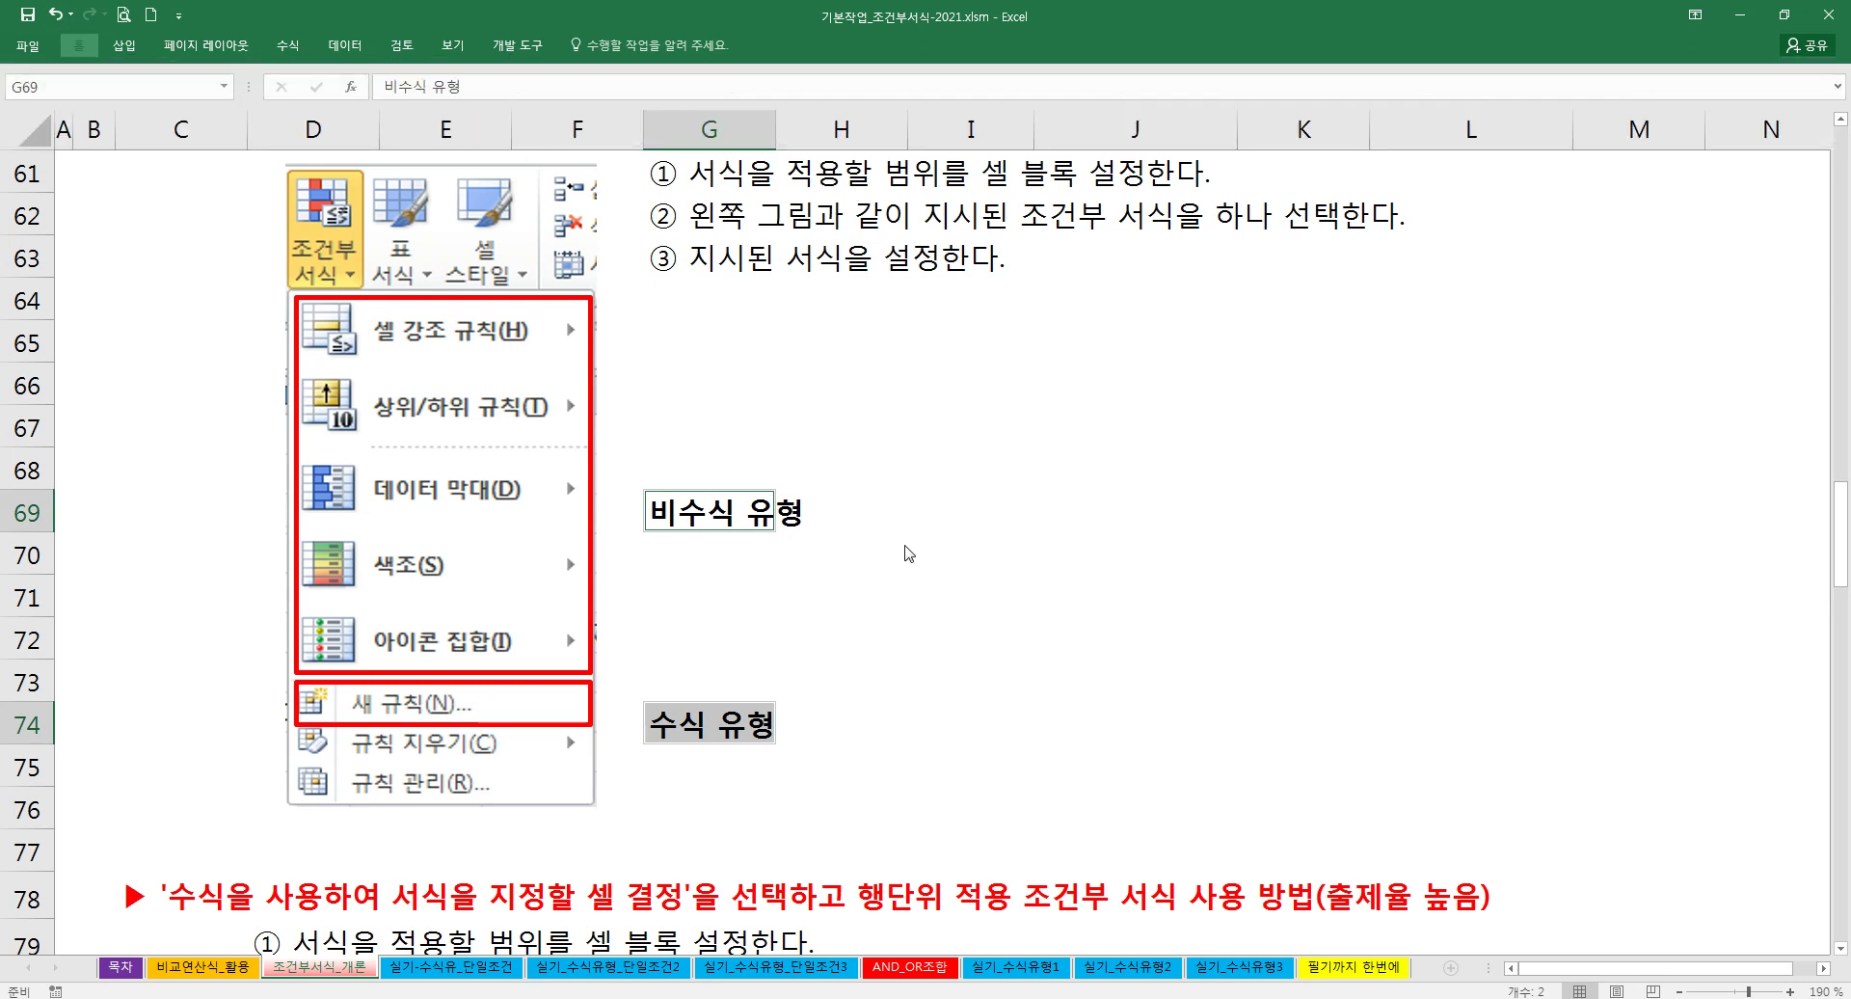
Step: Compare the 비수식 유형 and 수식 유형 labels with the two red frames in the menu picture
{"action": "left_click", "coordinate": [873, 547]}
{"action": "left_click", "coordinate": [714, 713]}
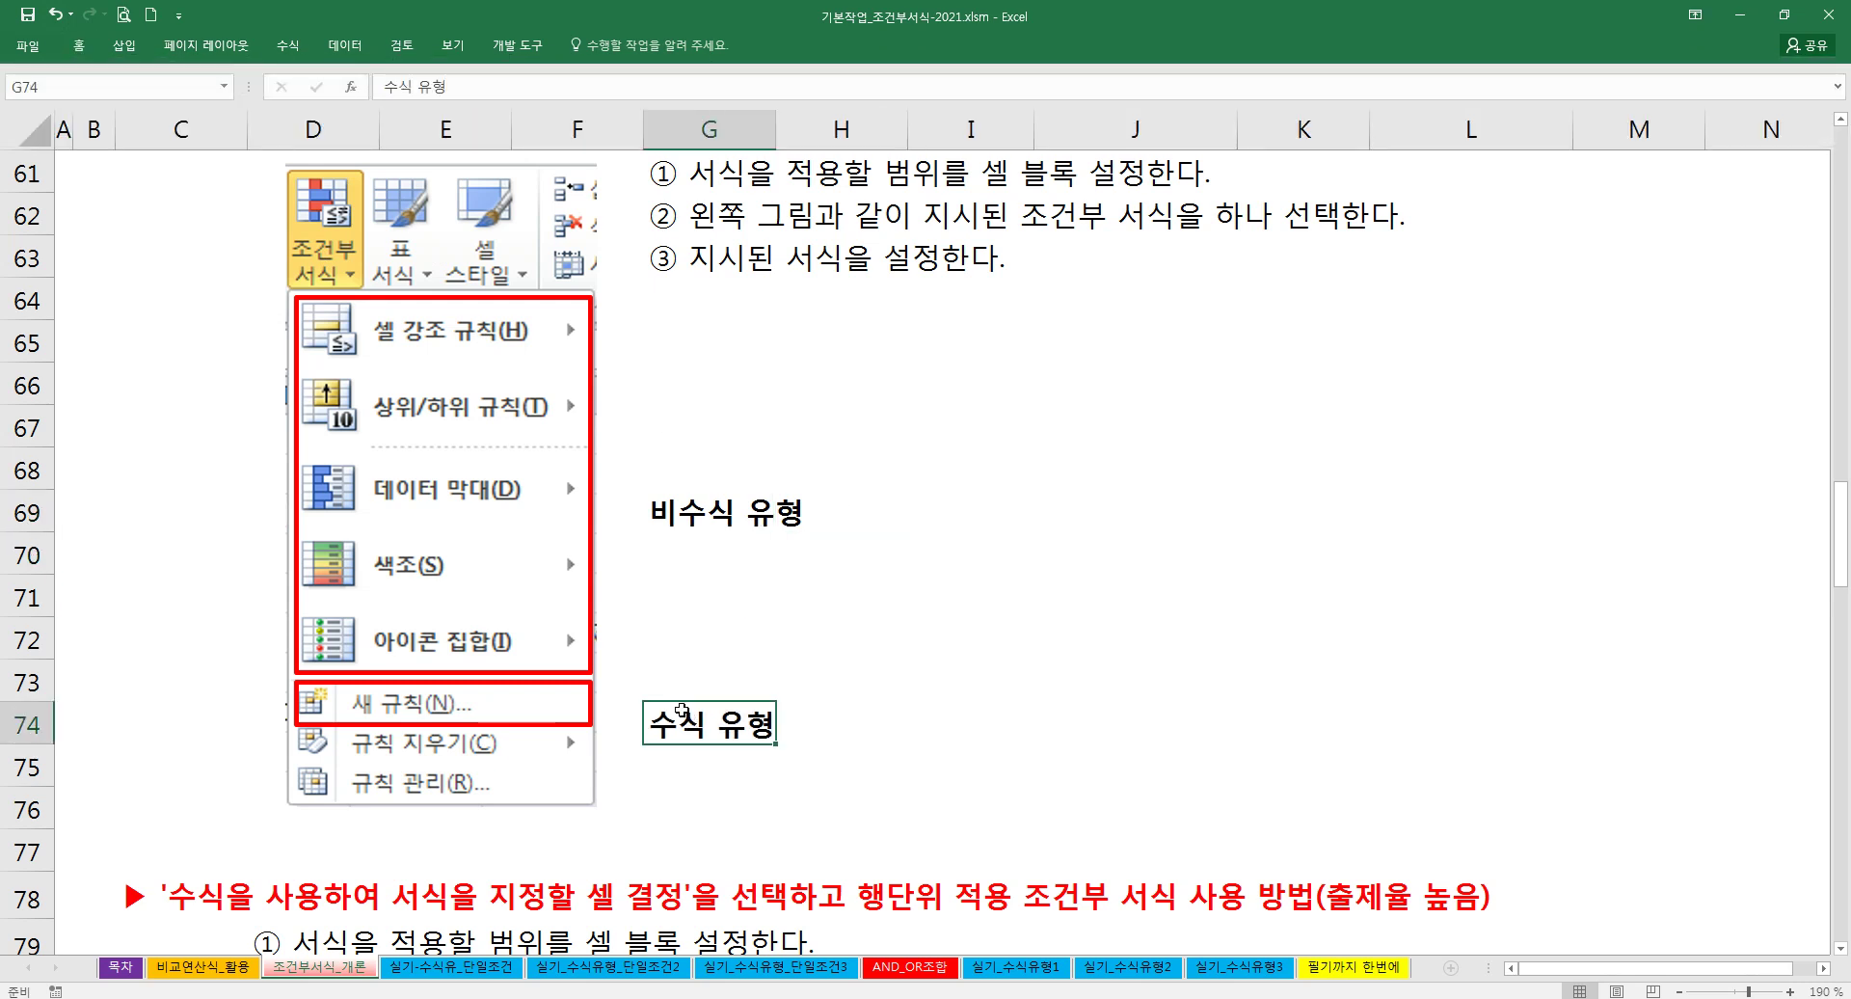
{"action": "left_click", "coordinate": [590, 646]}
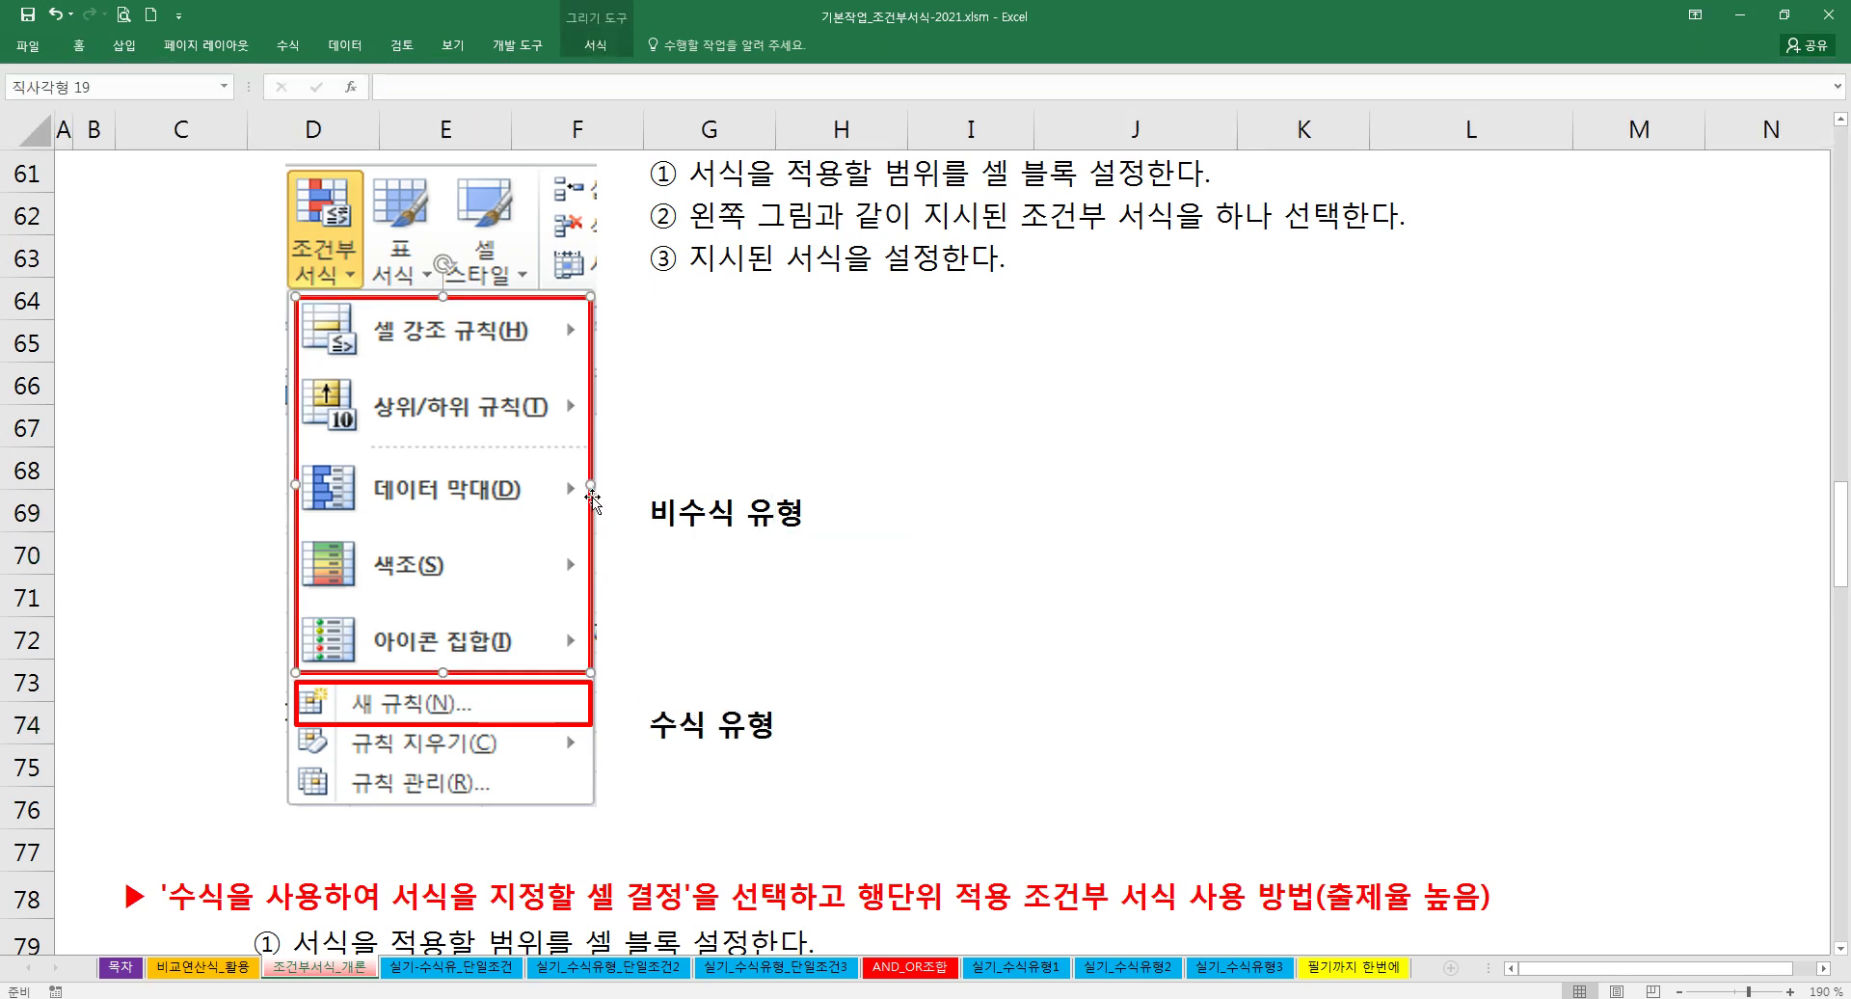
{"action": "left_click", "coordinate": [779, 675]}
{"action": "scroll", "coordinate": [779, 675], "scroll_direction": "down", "scroll_amount": 1}
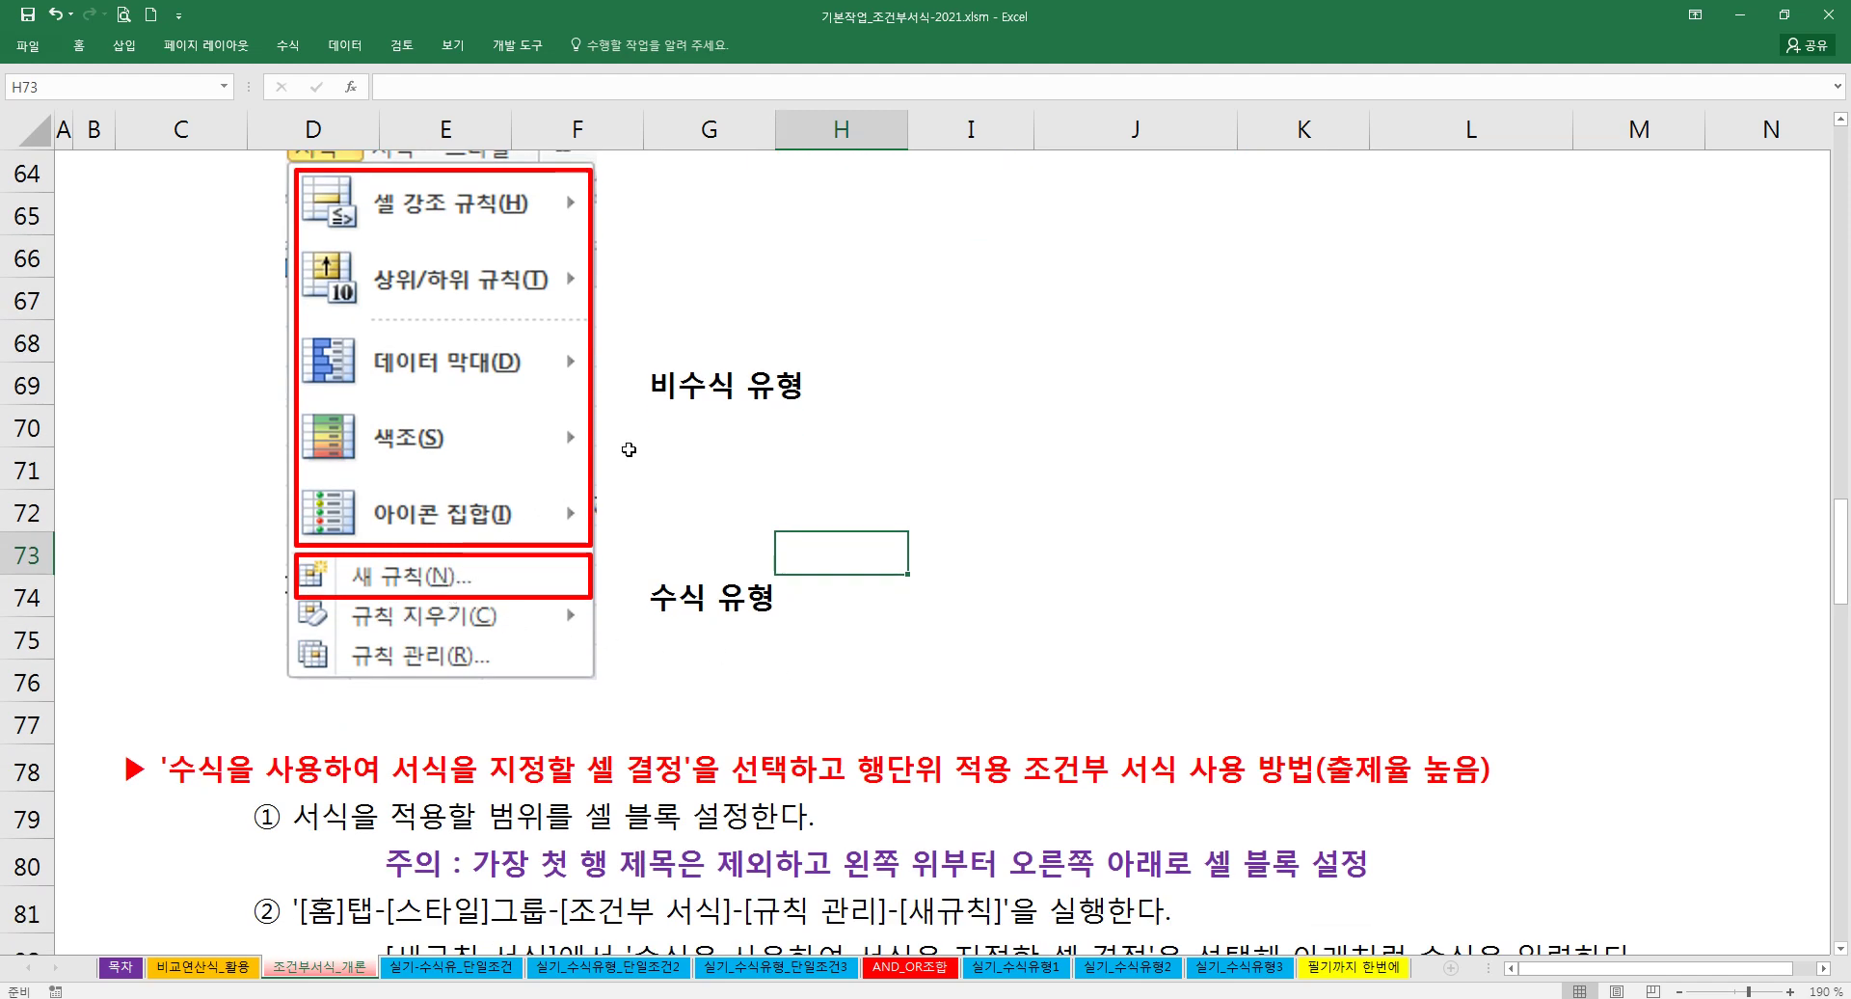
{"action": "left_click", "coordinate": [592, 590]}
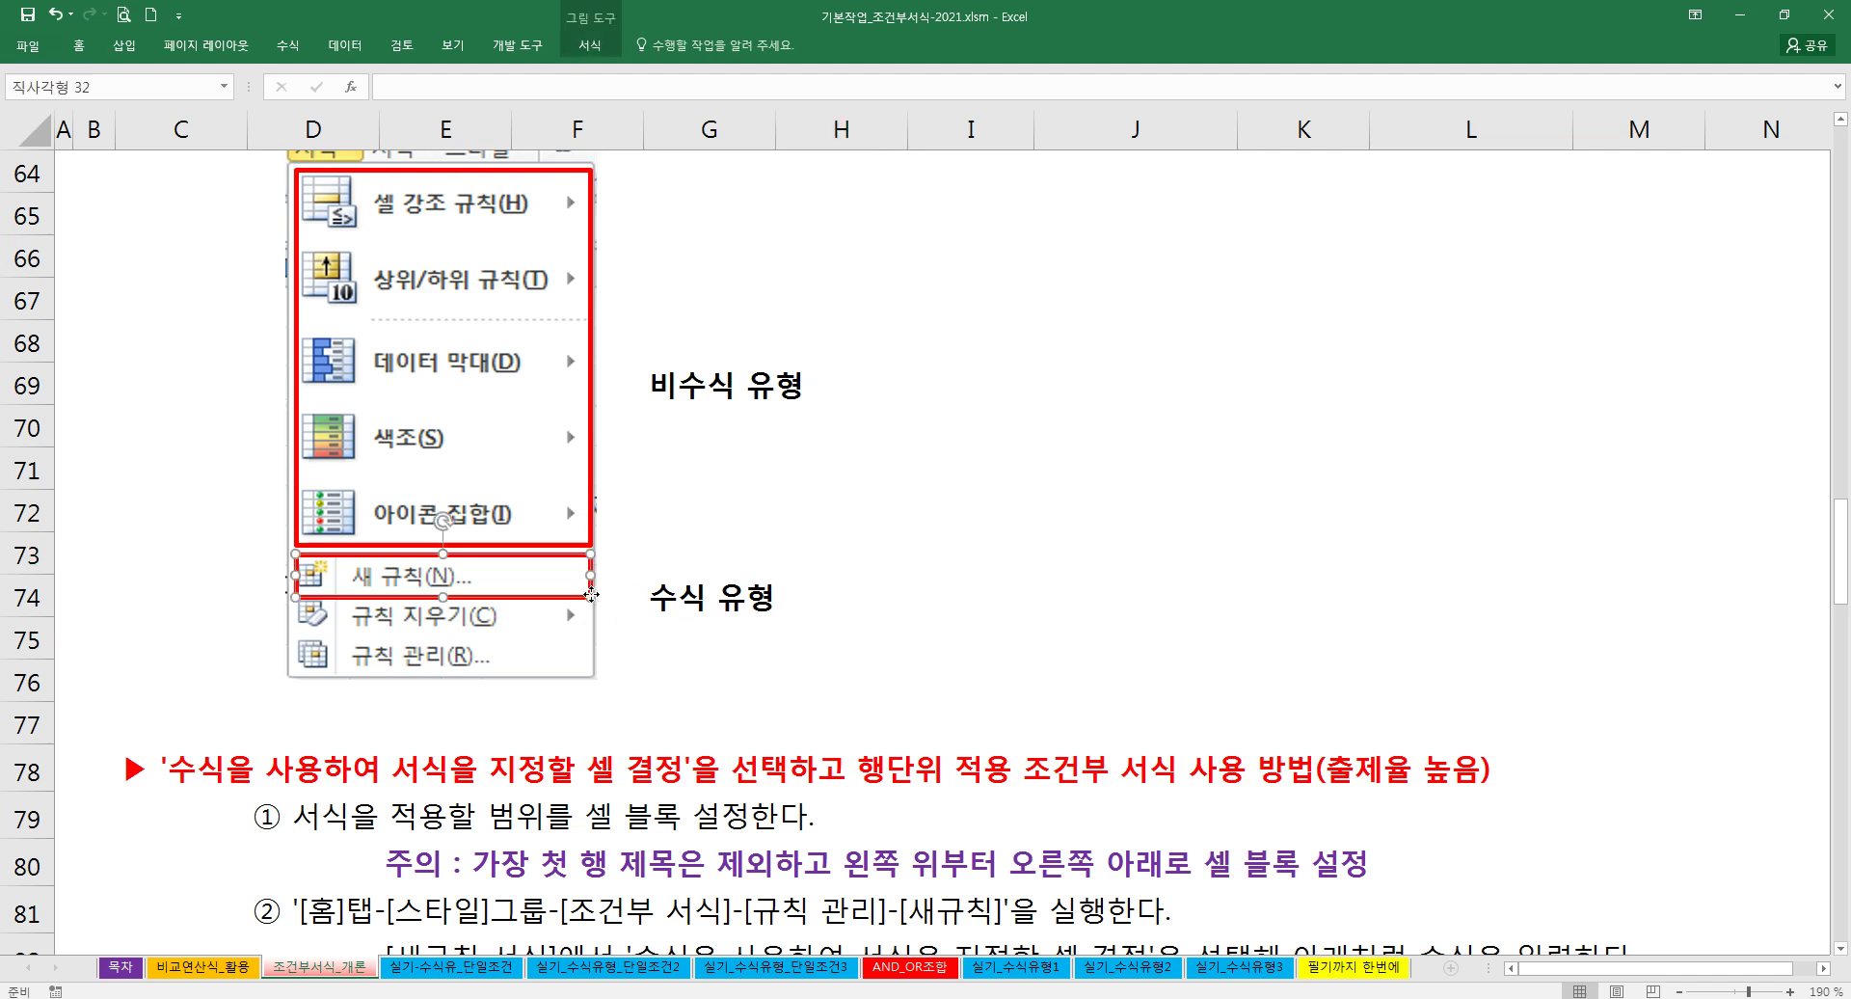
{"action": "left_click", "coordinate": [522, 729]}
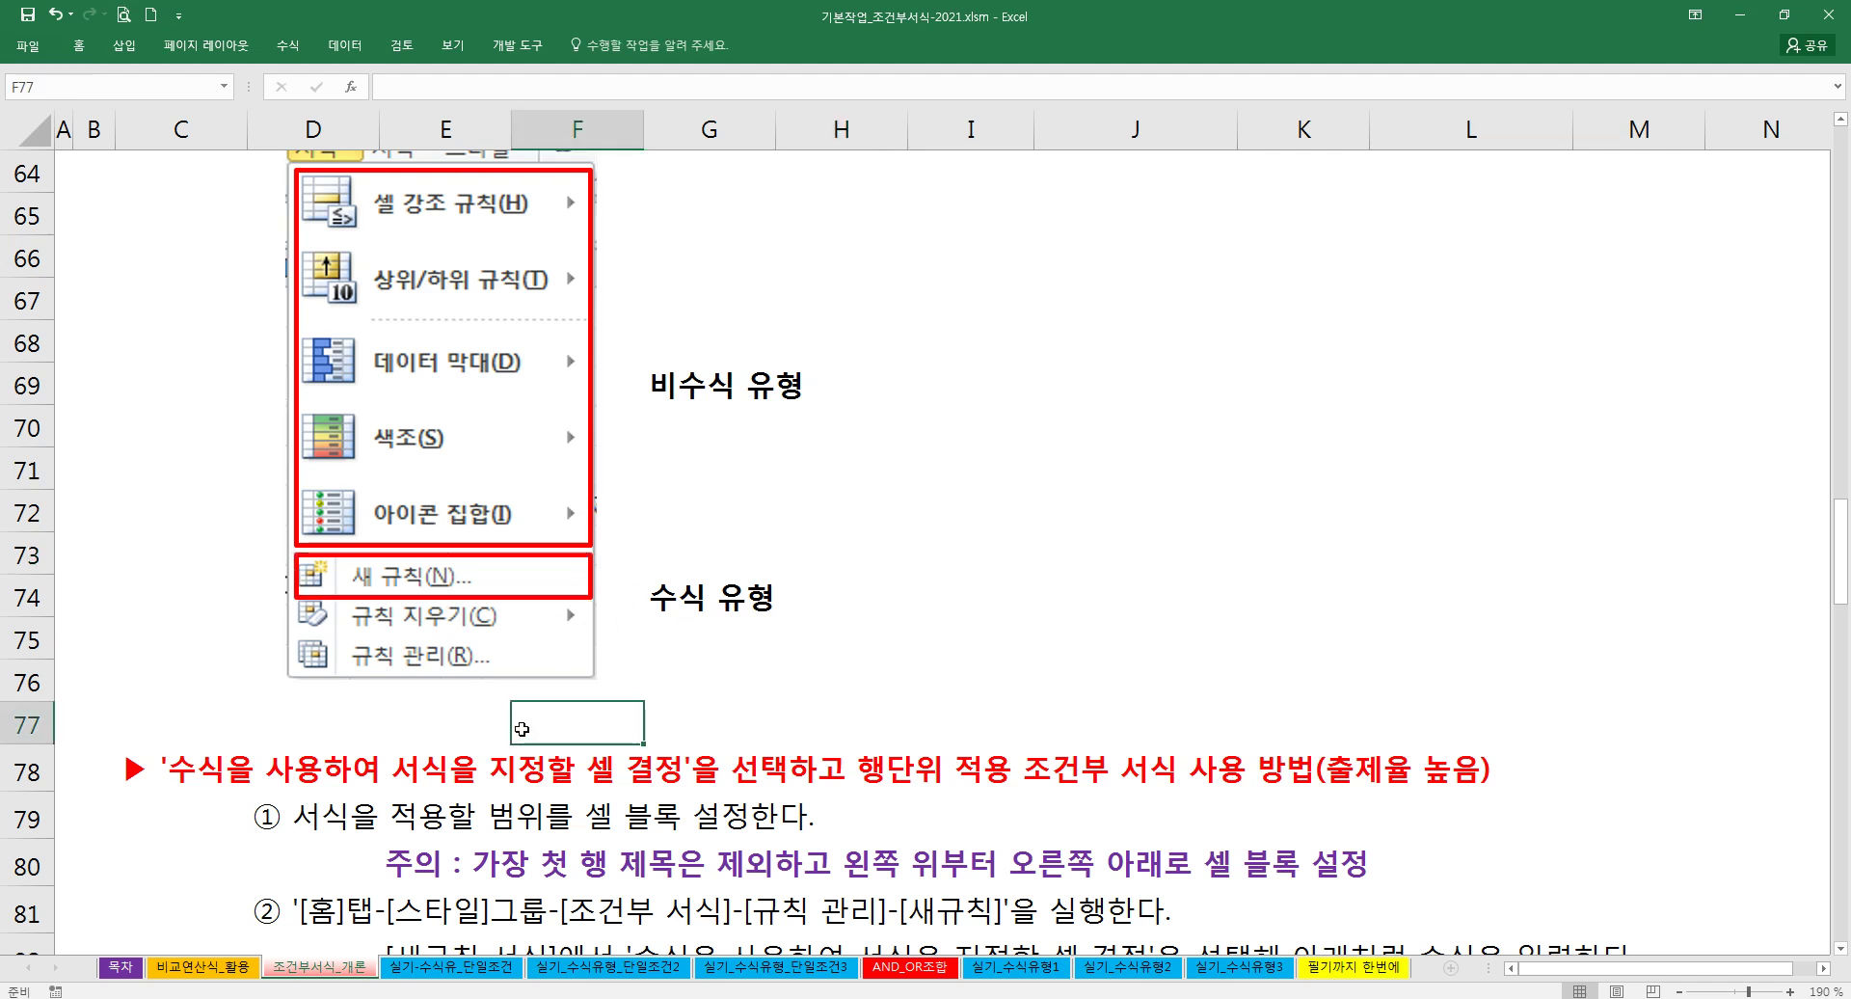
Step: Read the row-based formula rule procedure from row 78 on, including the 새 서식 규칙 and 셀 서식 dialog pictures
{"action": "left_click", "coordinate": [1291, 788]}
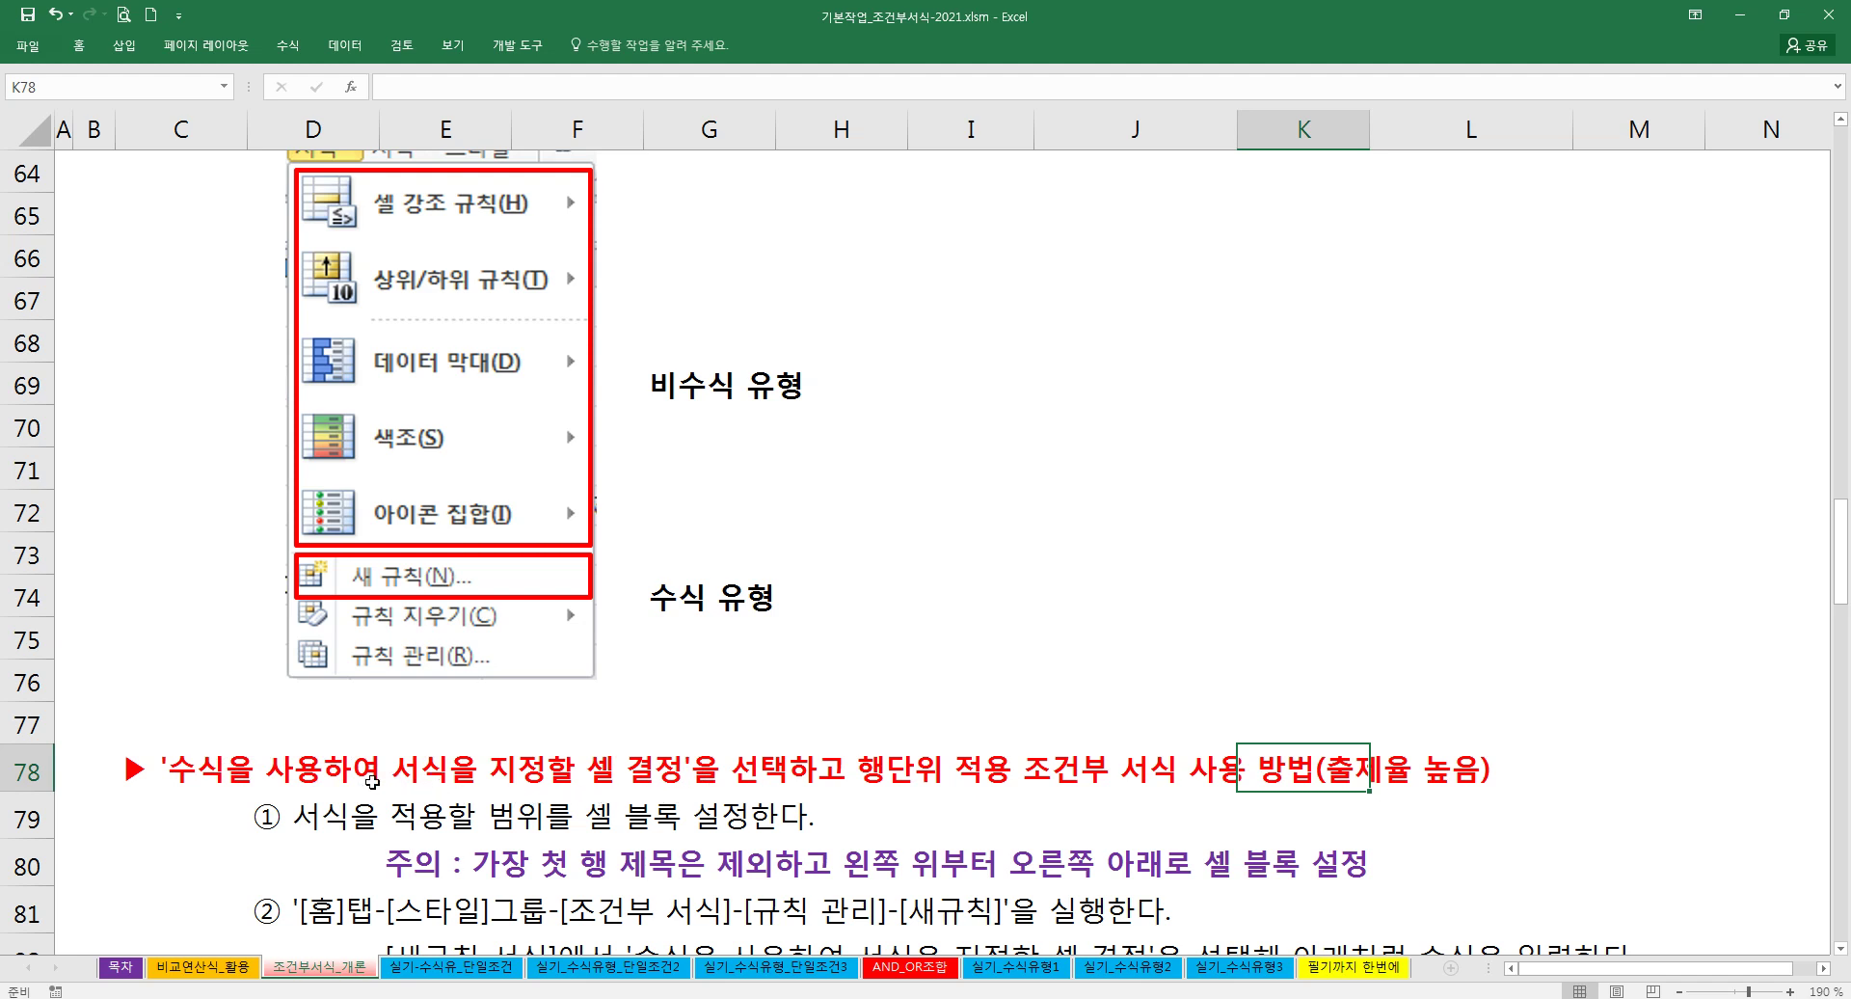
{"action": "left_click", "coordinate": [243, 771]}
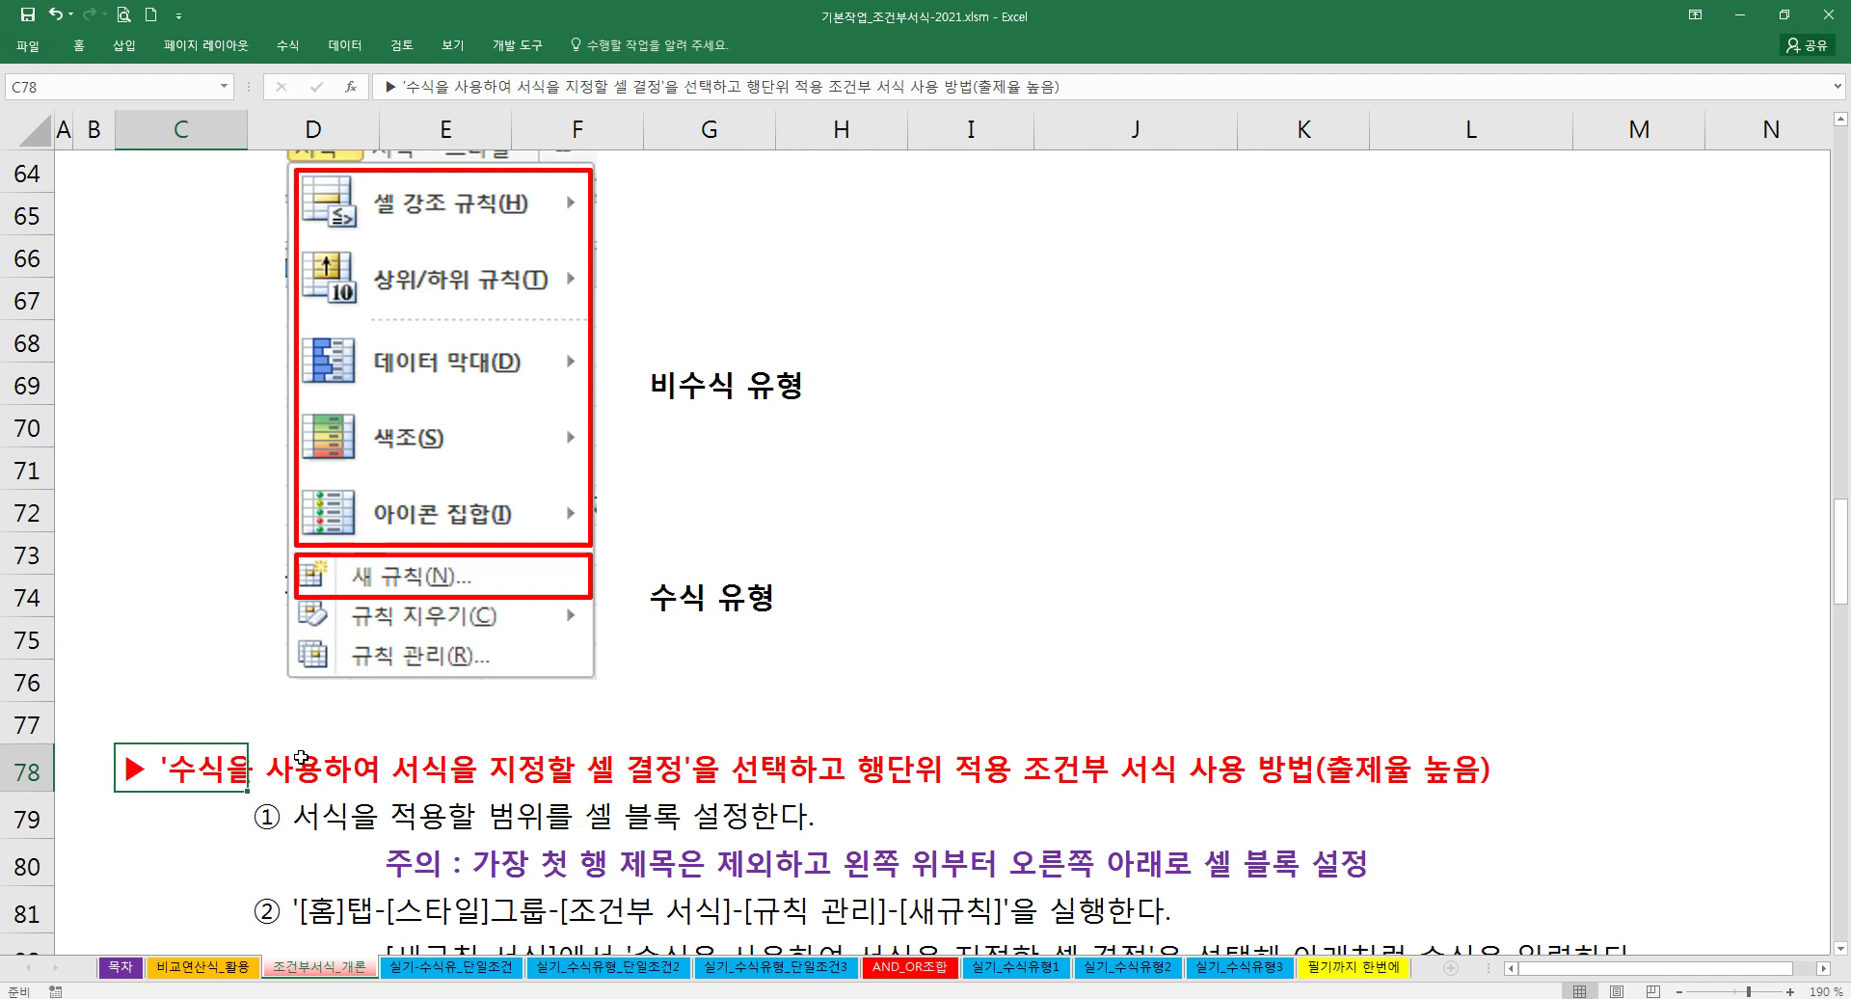
{"action": "scroll", "coordinate": [304, 757], "scroll_direction": "down", "scroll_amount": 1}
{"action": "left_click_drag", "start_coordinate": [313, 687], "coordinate": [732, 696]}
{"action": "left_click_drag", "start_coordinate": [278, 782], "coordinate": [397, 813]}
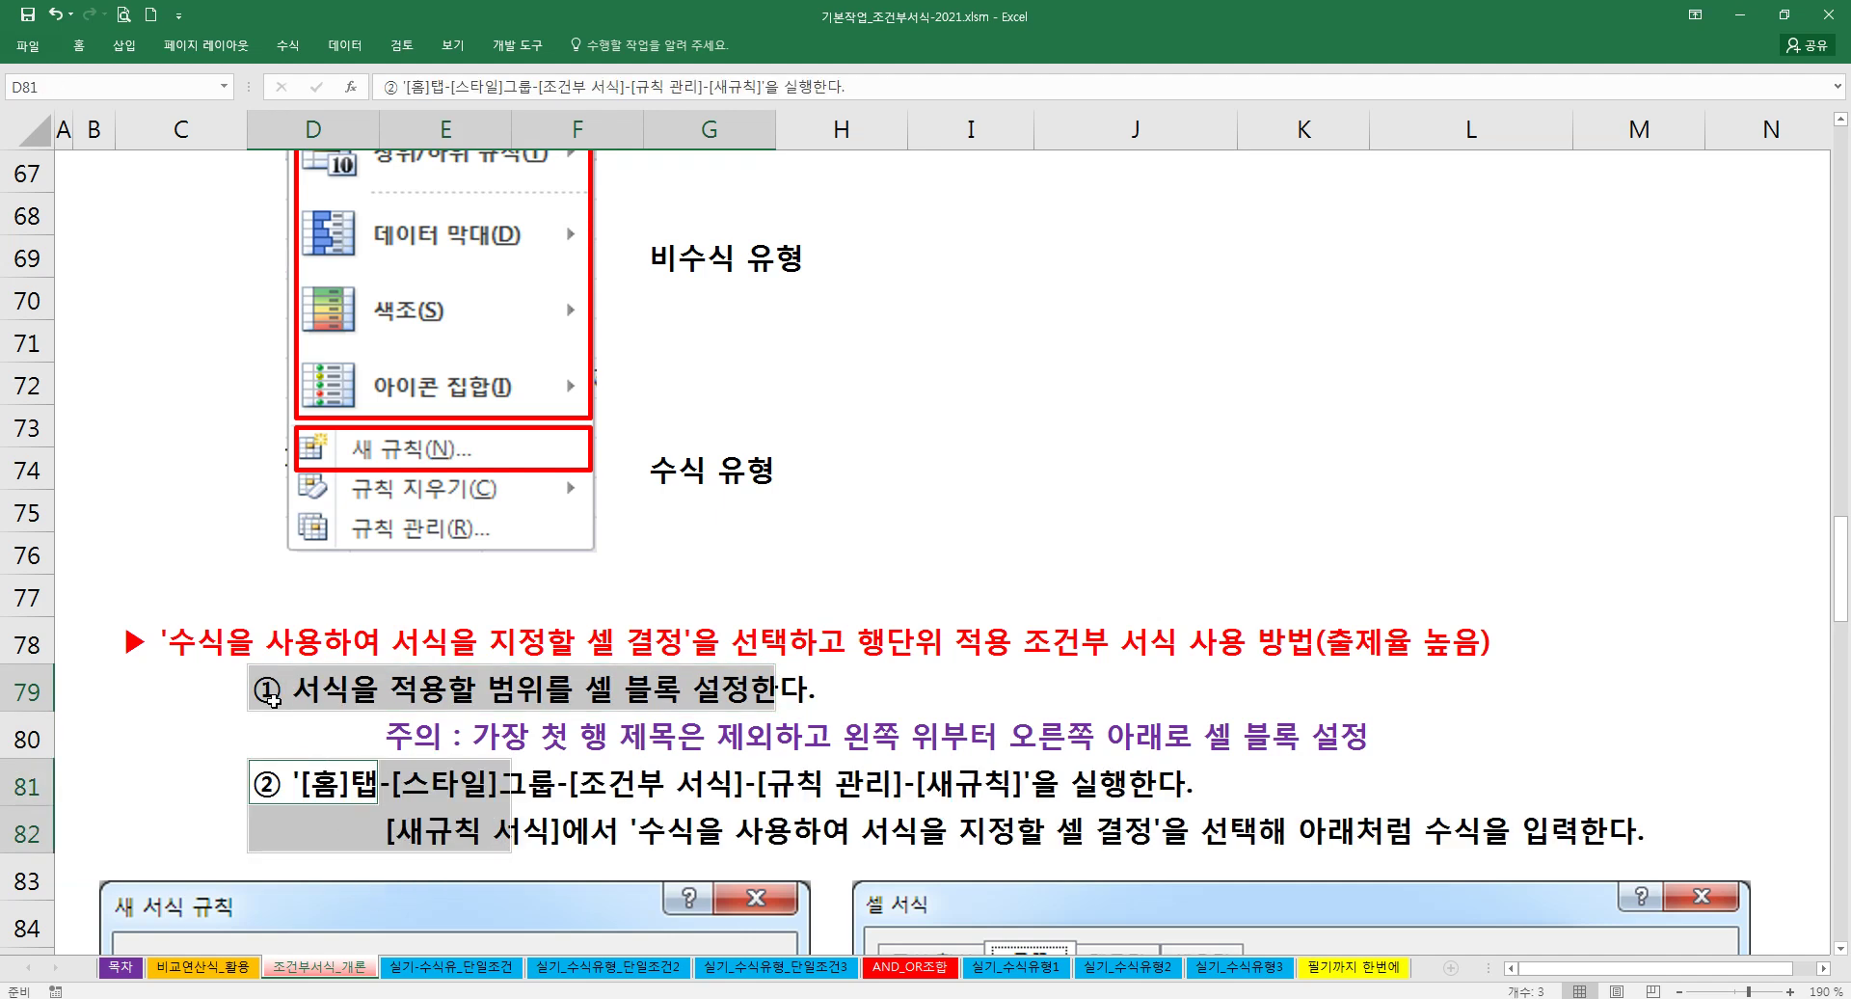
{"action": "left_click", "coordinate": [387, 701]}
{"action": "scroll", "coordinate": [399, 701], "scroll_direction": "down", "scroll_amount": 2}
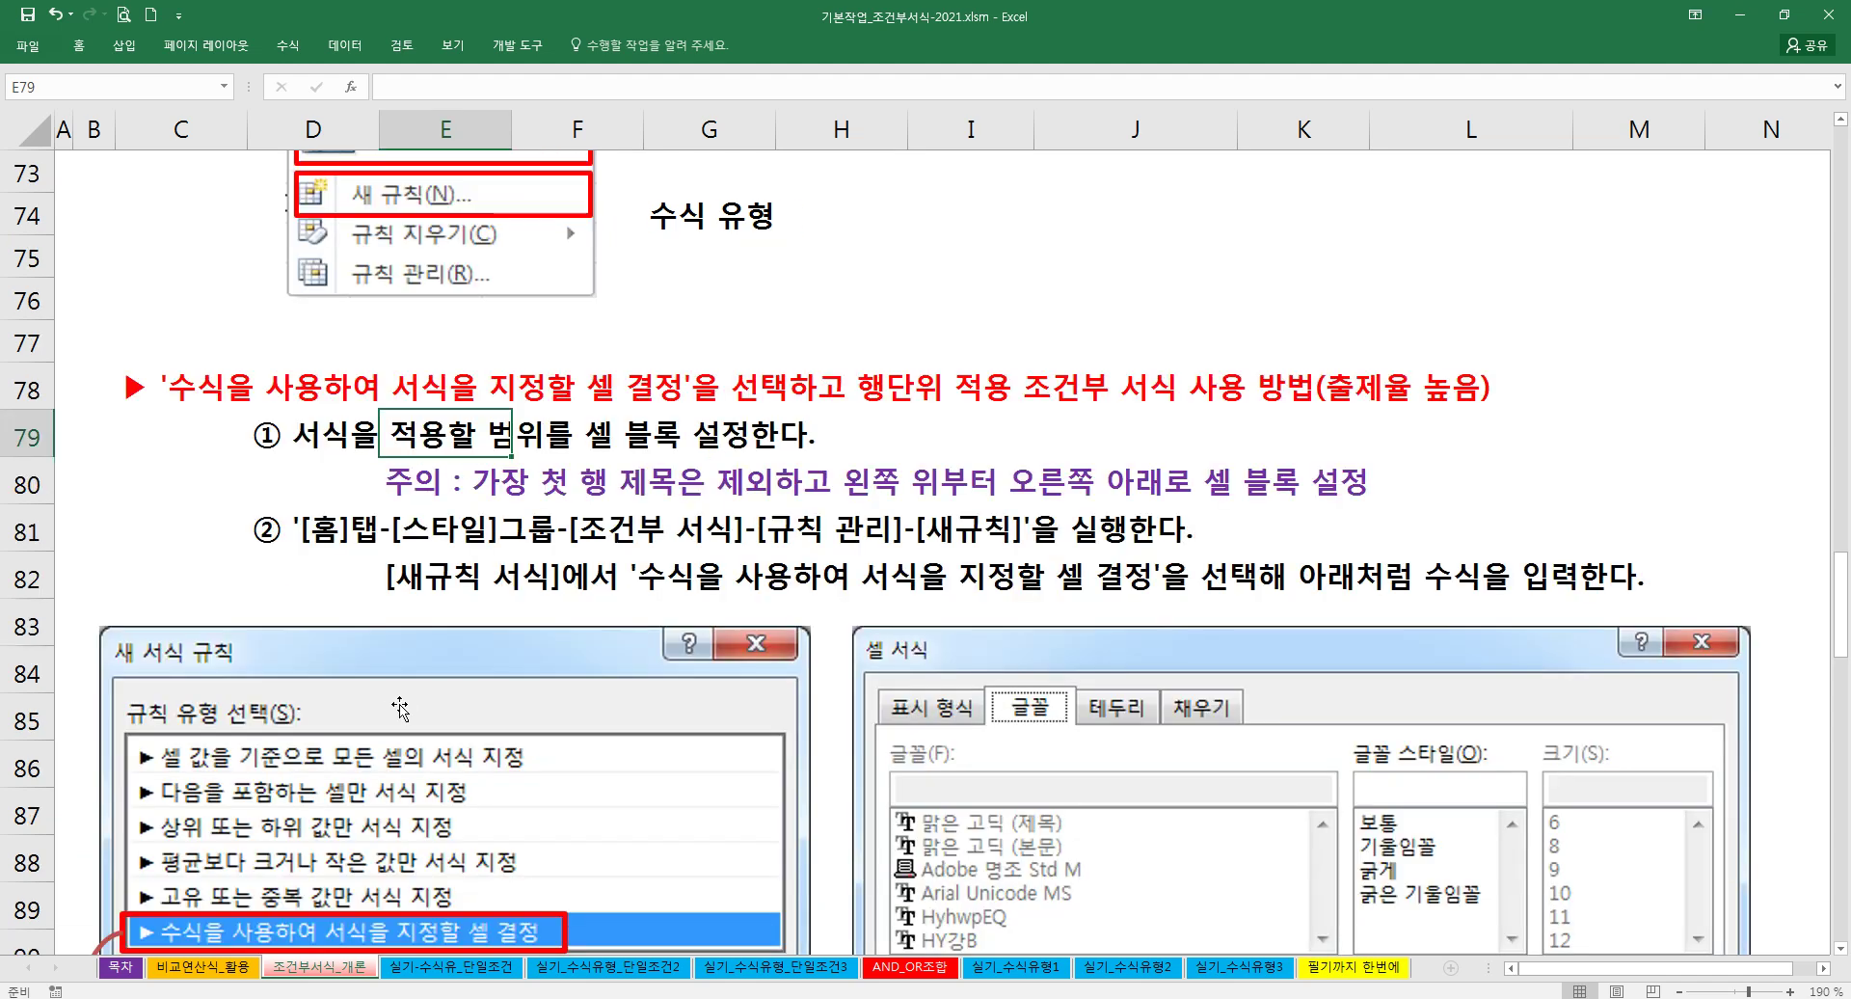
{"action": "left_click_drag", "start_coordinate": [308, 439], "coordinate": [313, 532]}
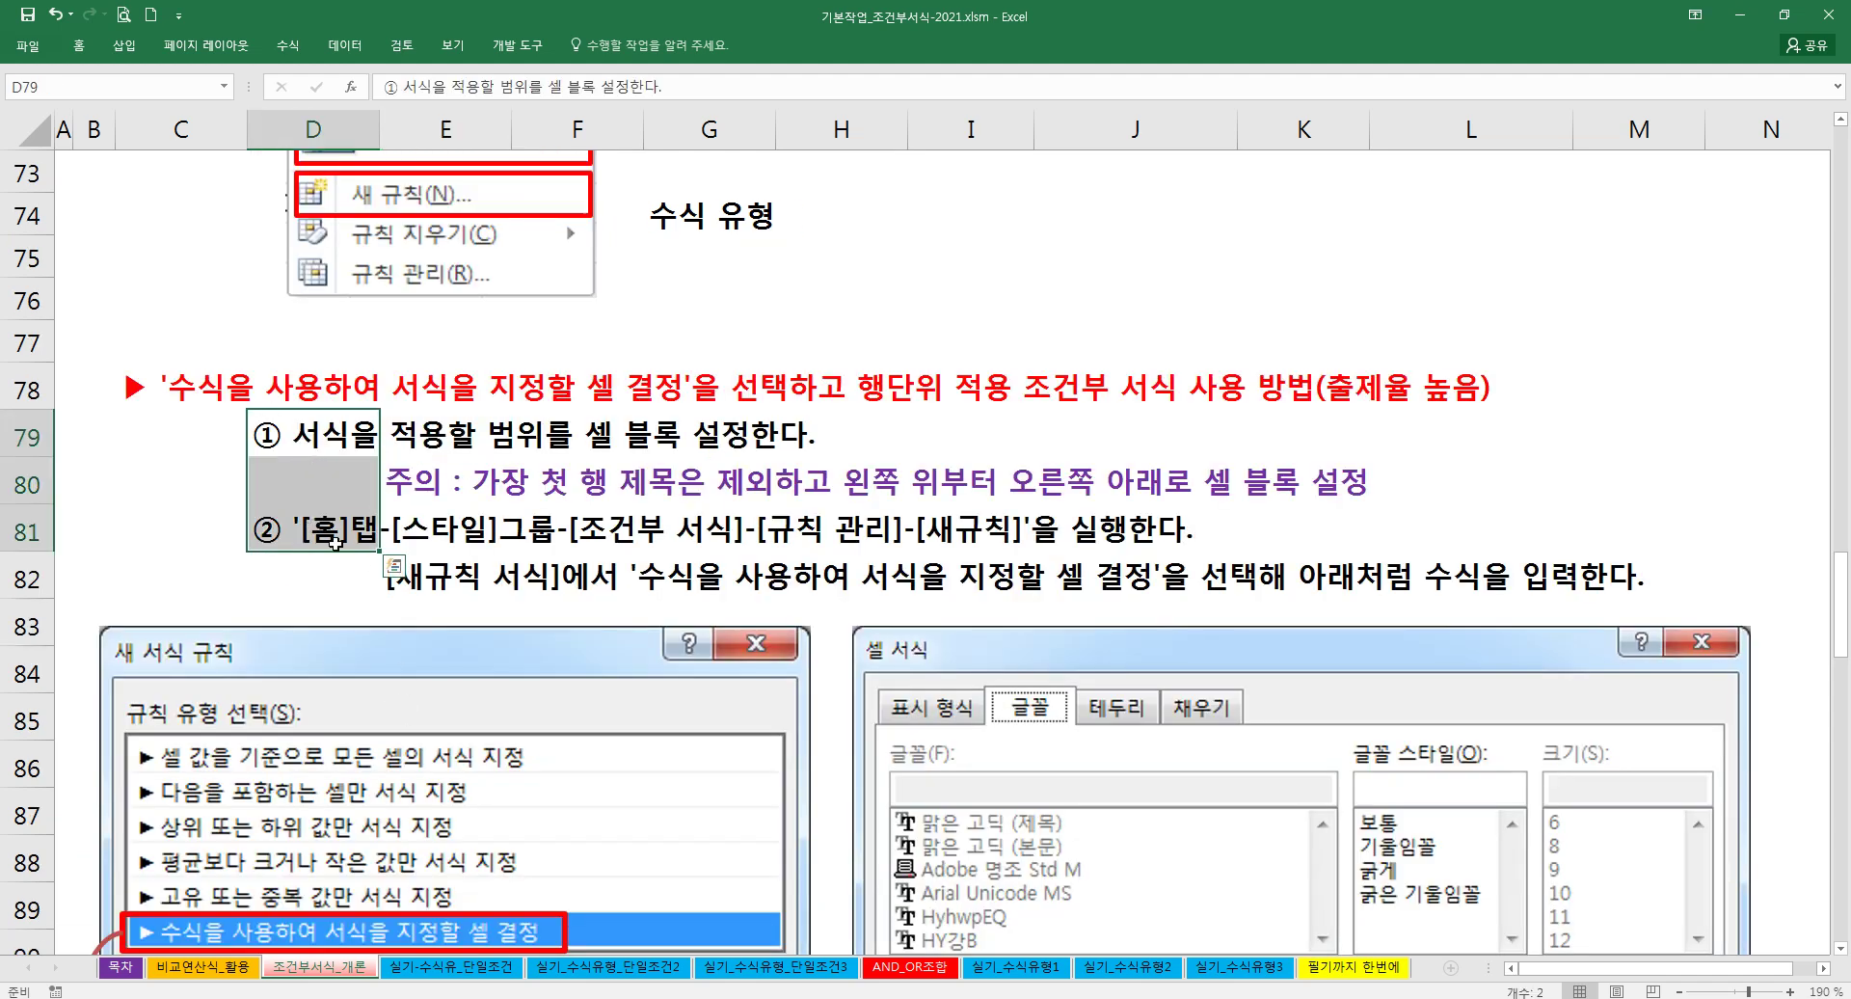
{"action": "scroll", "coordinate": [370, 582], "scroll_direction": "down", "scroll_amount": 1}
{"action": "scroll", "coordinate": [370, 582], "scroll_direction": "down", "scroll_amount": 3}
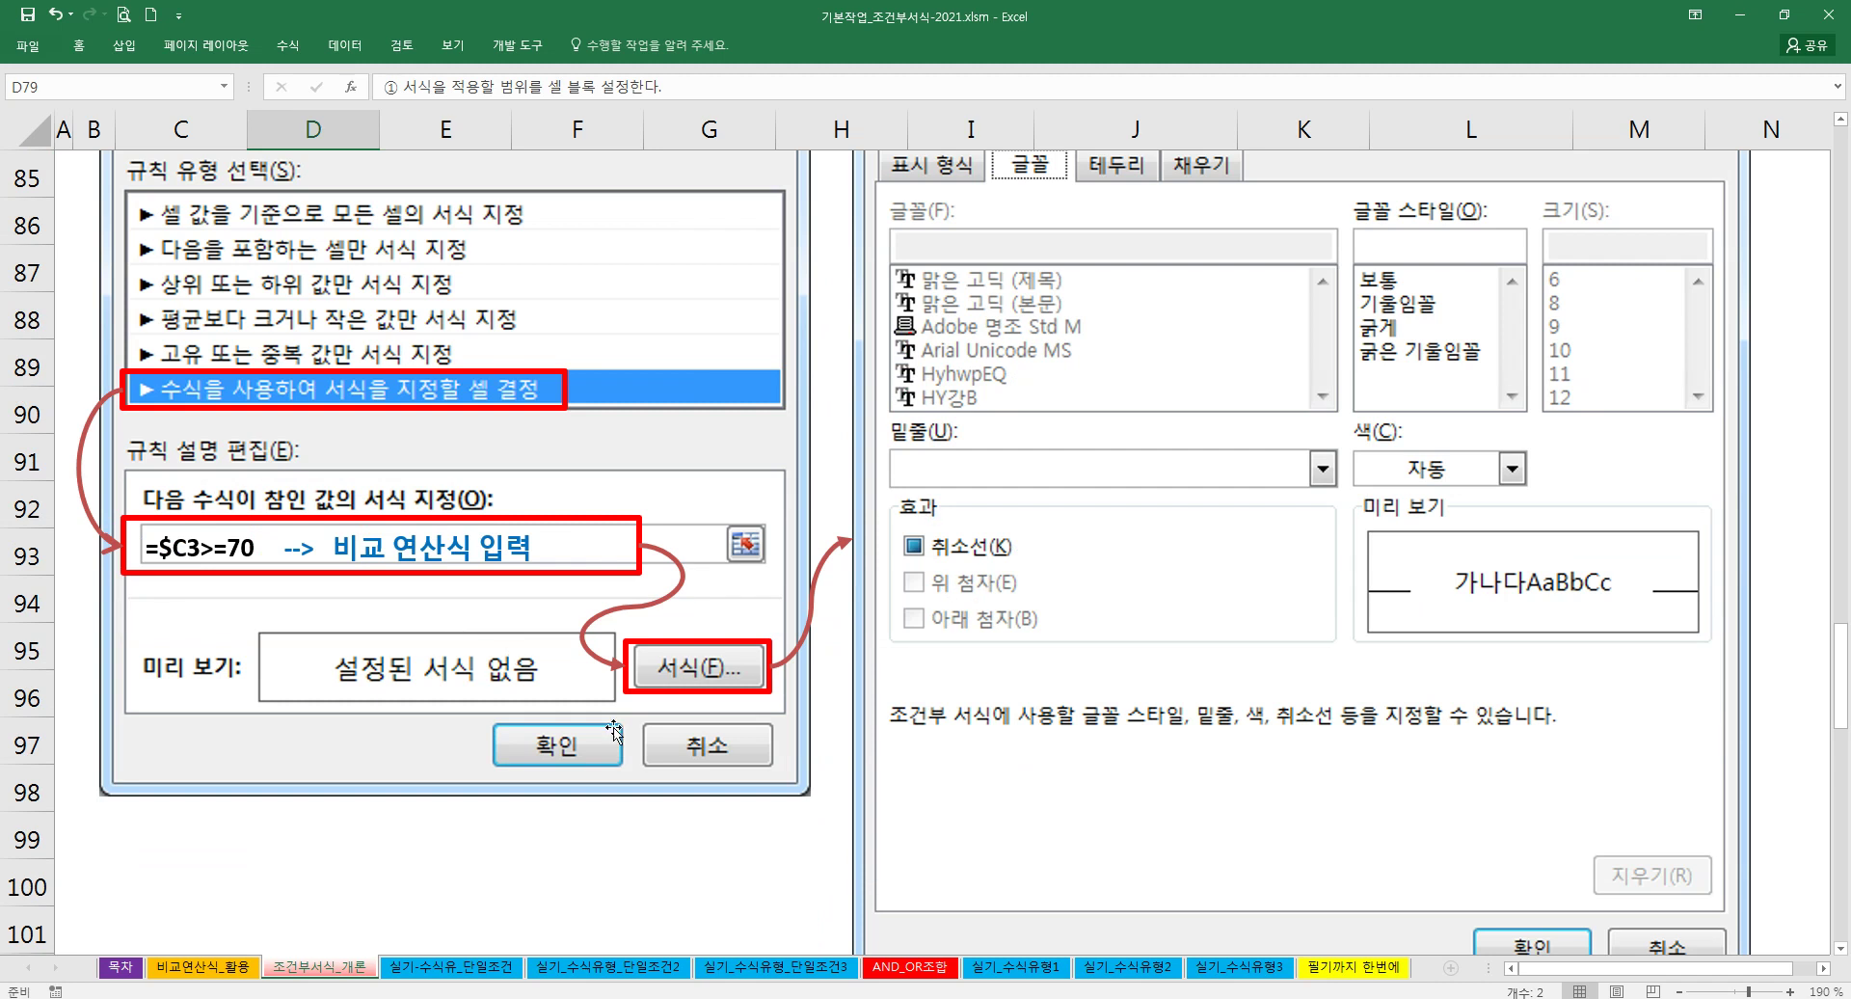
{"action": "scroll", "coordinate": [665, 748], "scroll_direction": "down", "scroll_amount": 1}
{"action": "scroll", "coordinate": [665, 747], "scroll_direction": "down", "scroll_amount": 3}
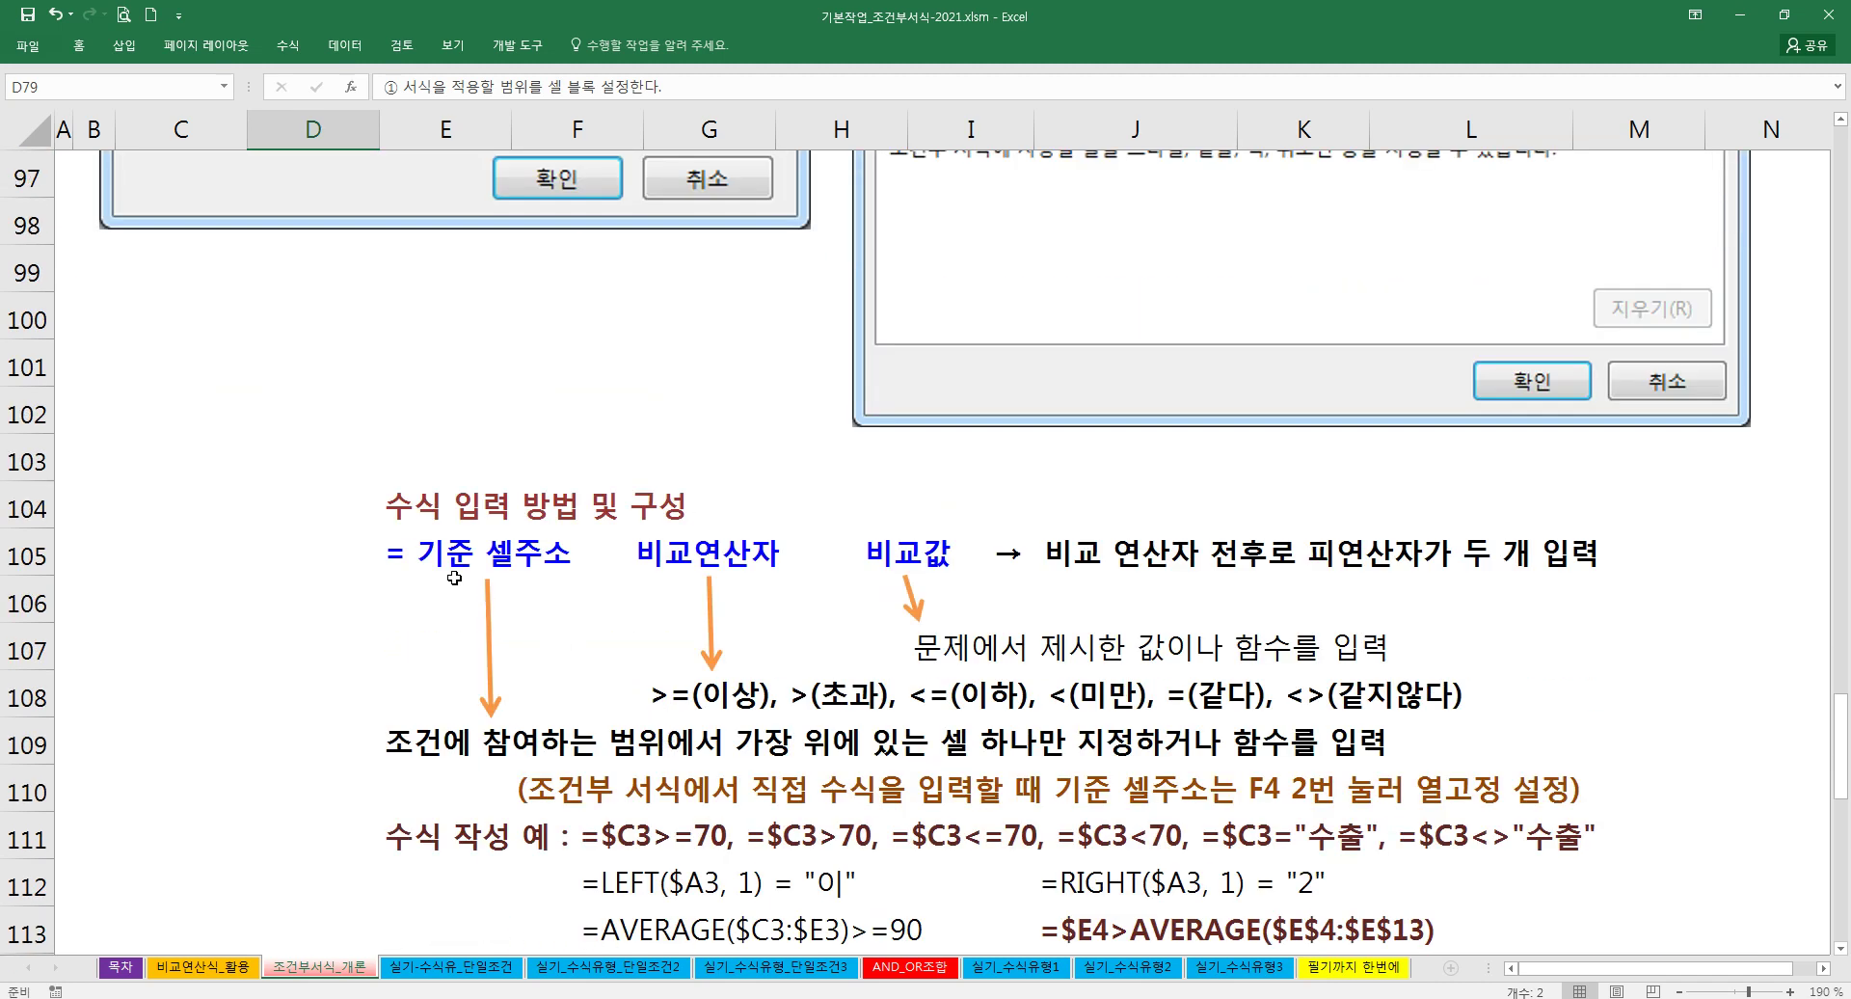
Step: Add square brackets to the heading in E104 so that it reads 수[식 입력 방법 및 구성]
{"action": "double_click", "coordinate": [401, 511]}
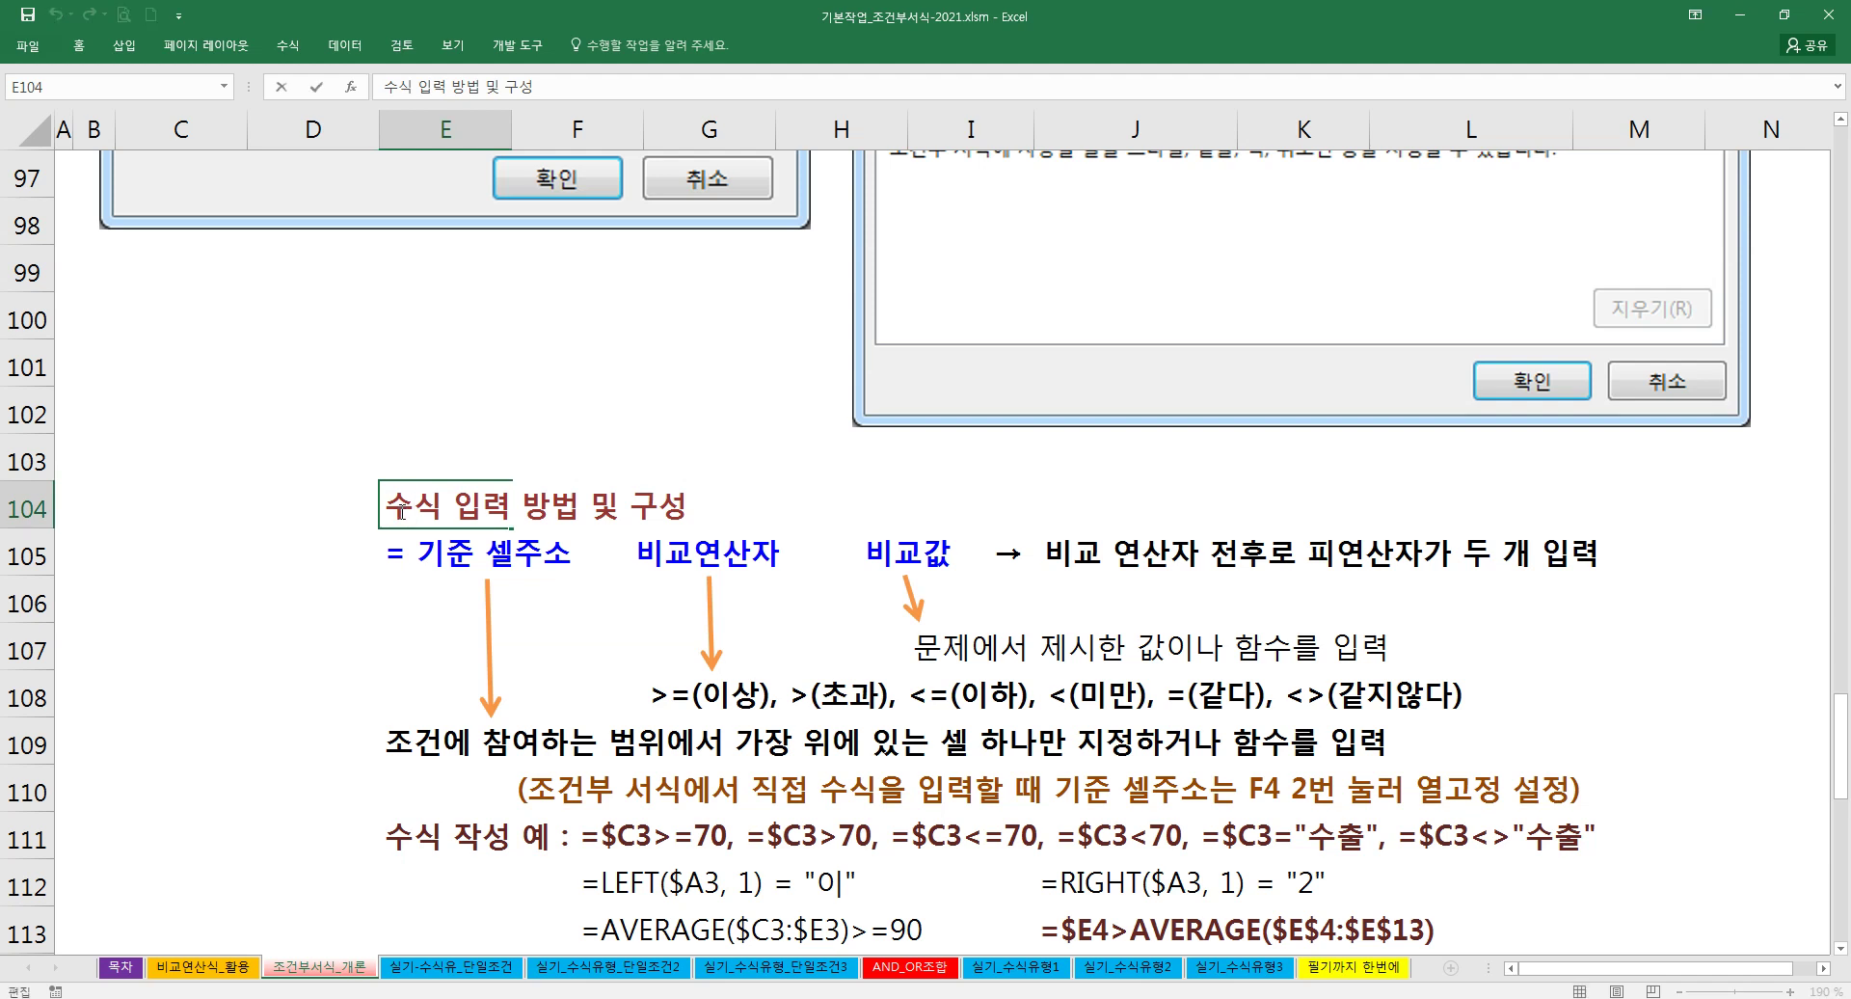
{"action": "type", "text": "["}
{"action": "type", "text": "]"}
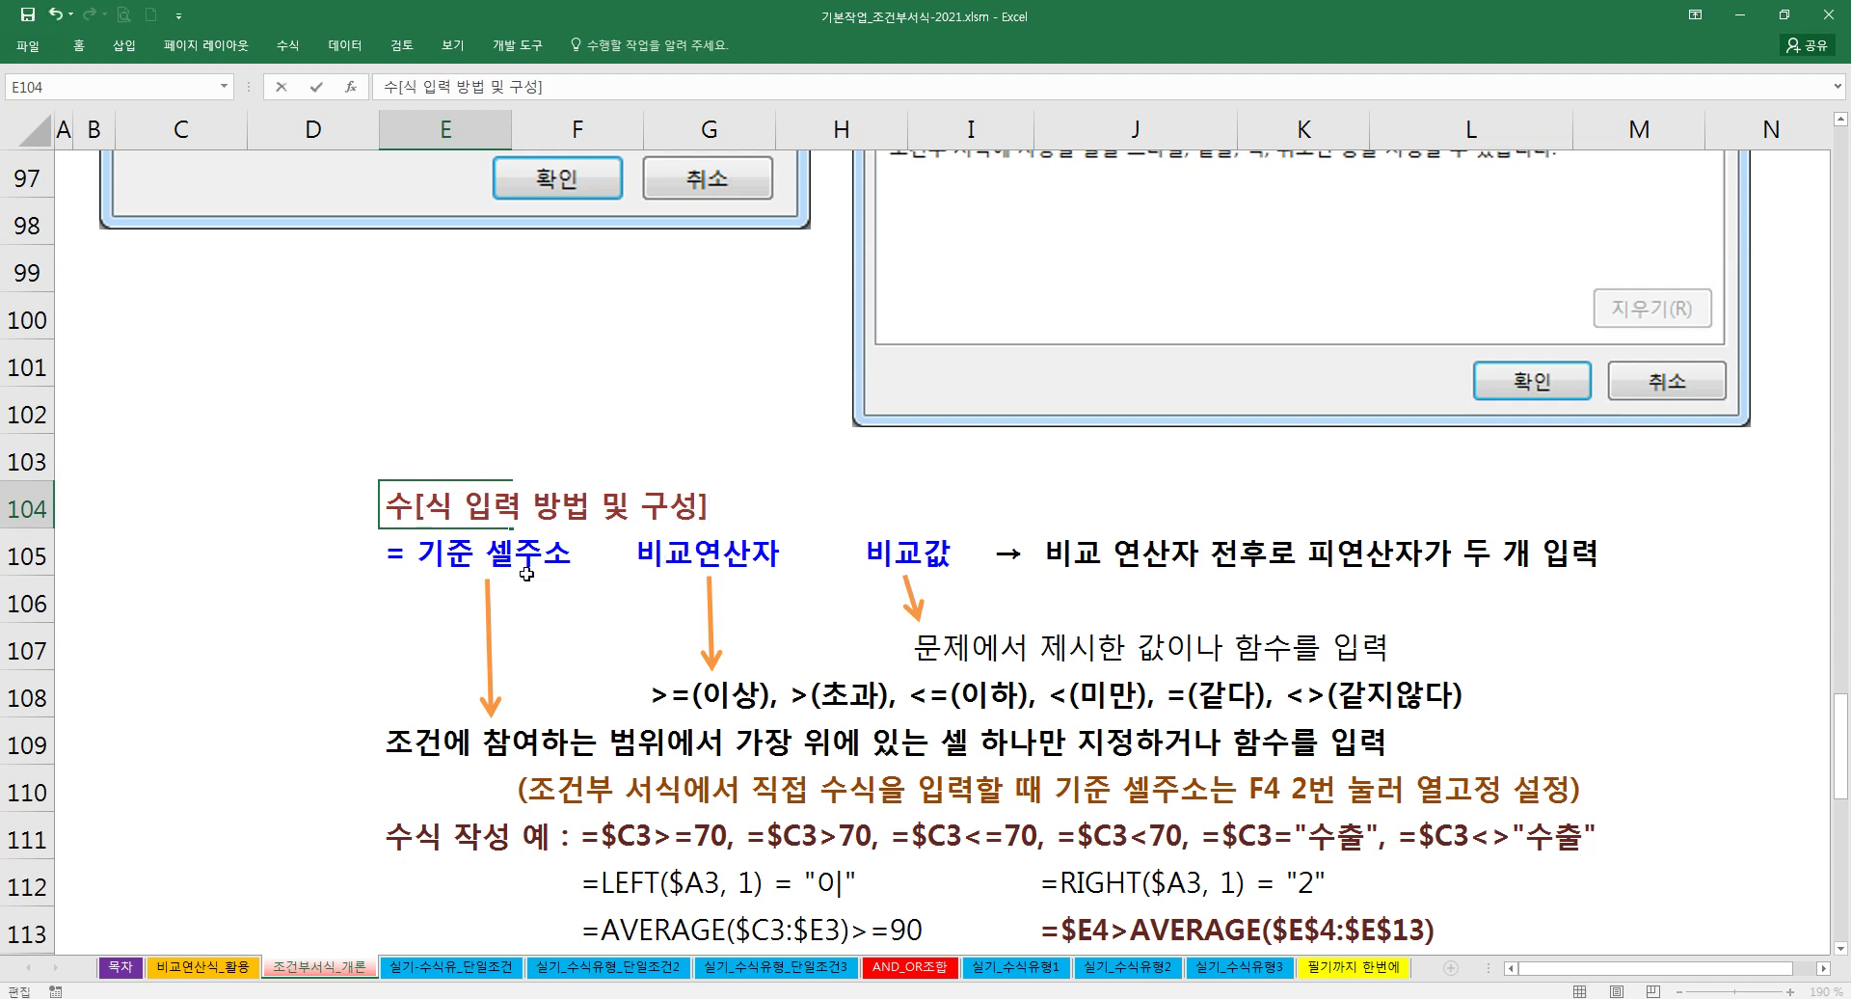
{"action": "key", "text": "Return"}
{"action": "left_click", "coordinate": [869, 552]}
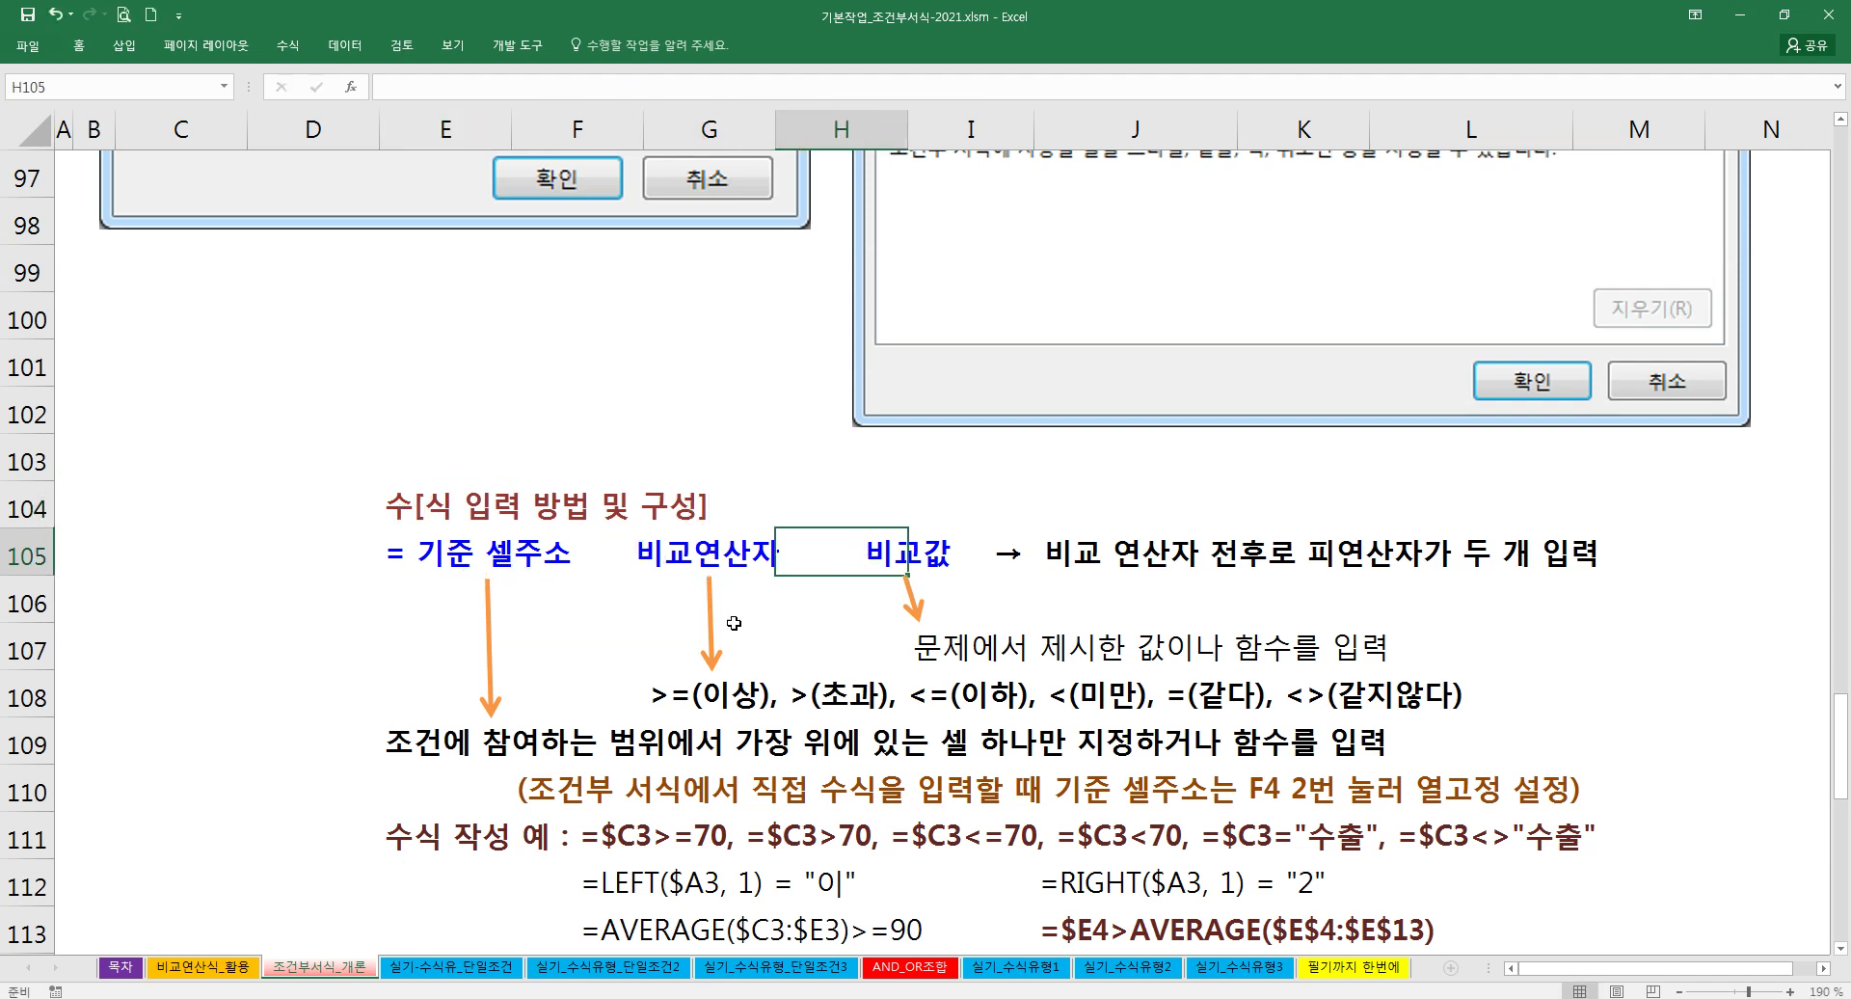
Step: Make the LEFT, AVERAGE and RIGHT example formulas in F112:F113 and J112 bold
{"action": "scroll", "coordinate": [723, 835], "scroll_direction": "down", "scroll_amount": 2}
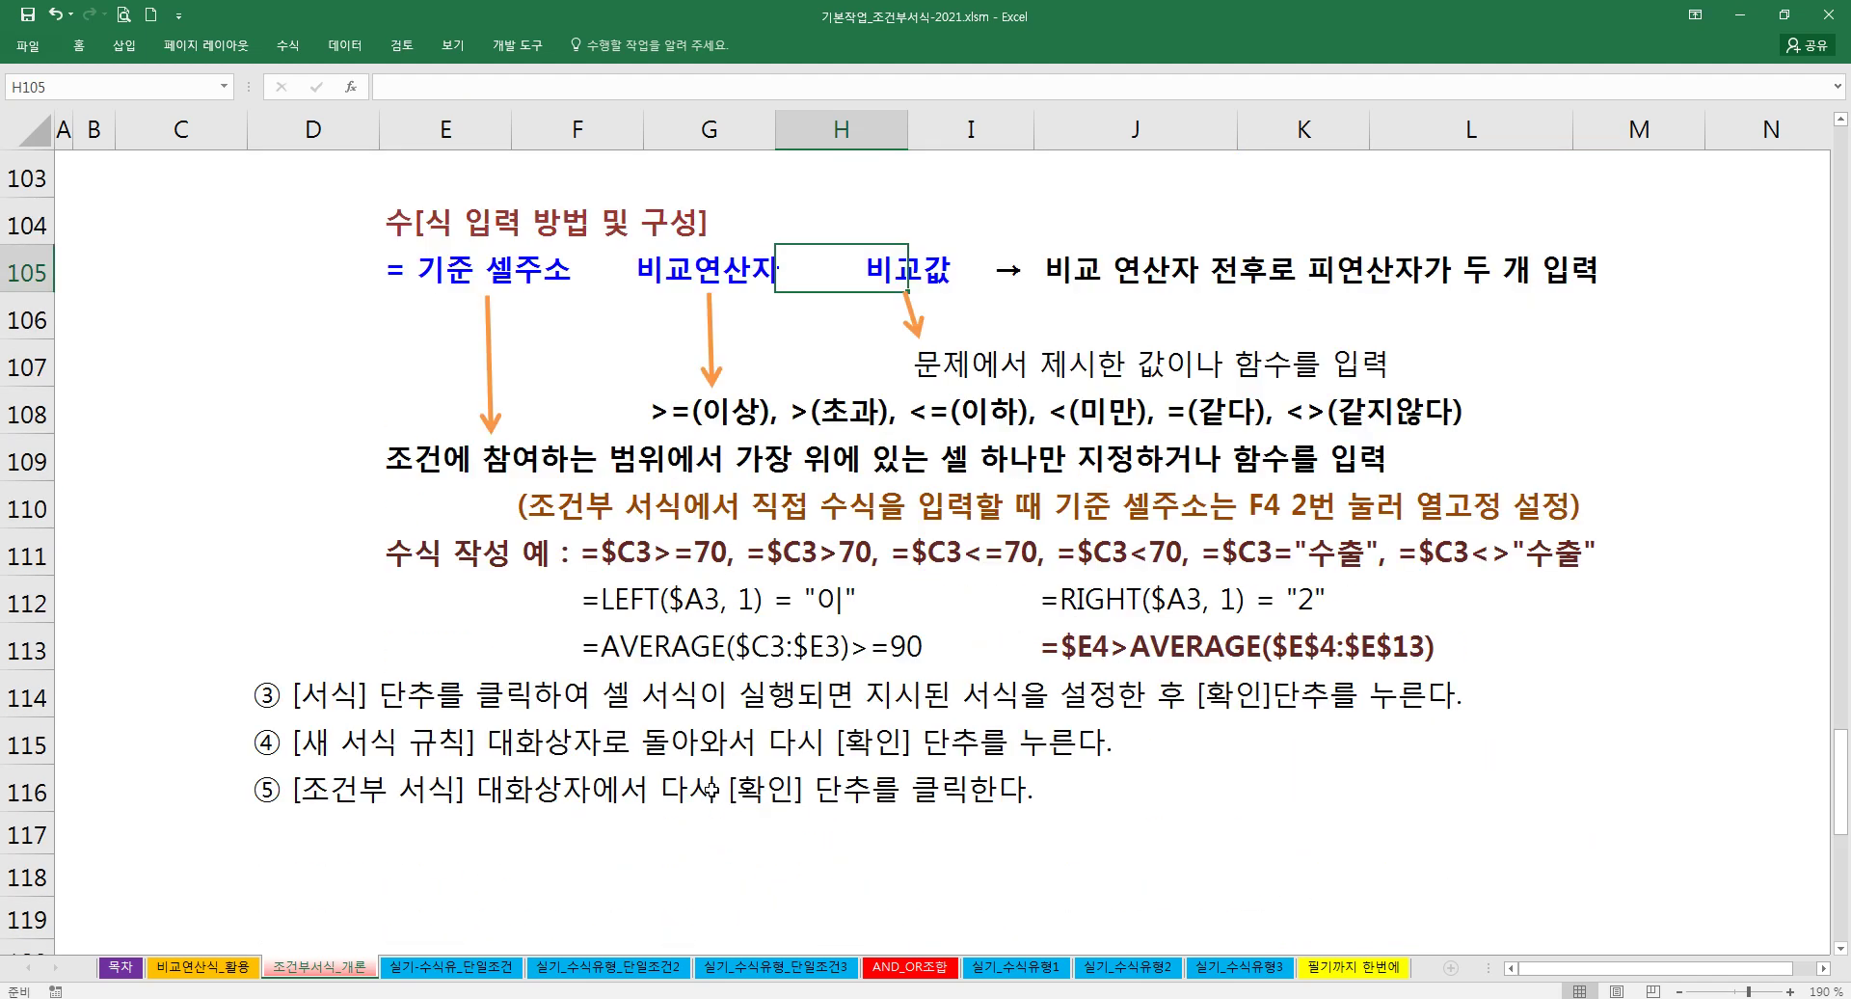
{"action": "left_click", "coordinate": [629, 600]}
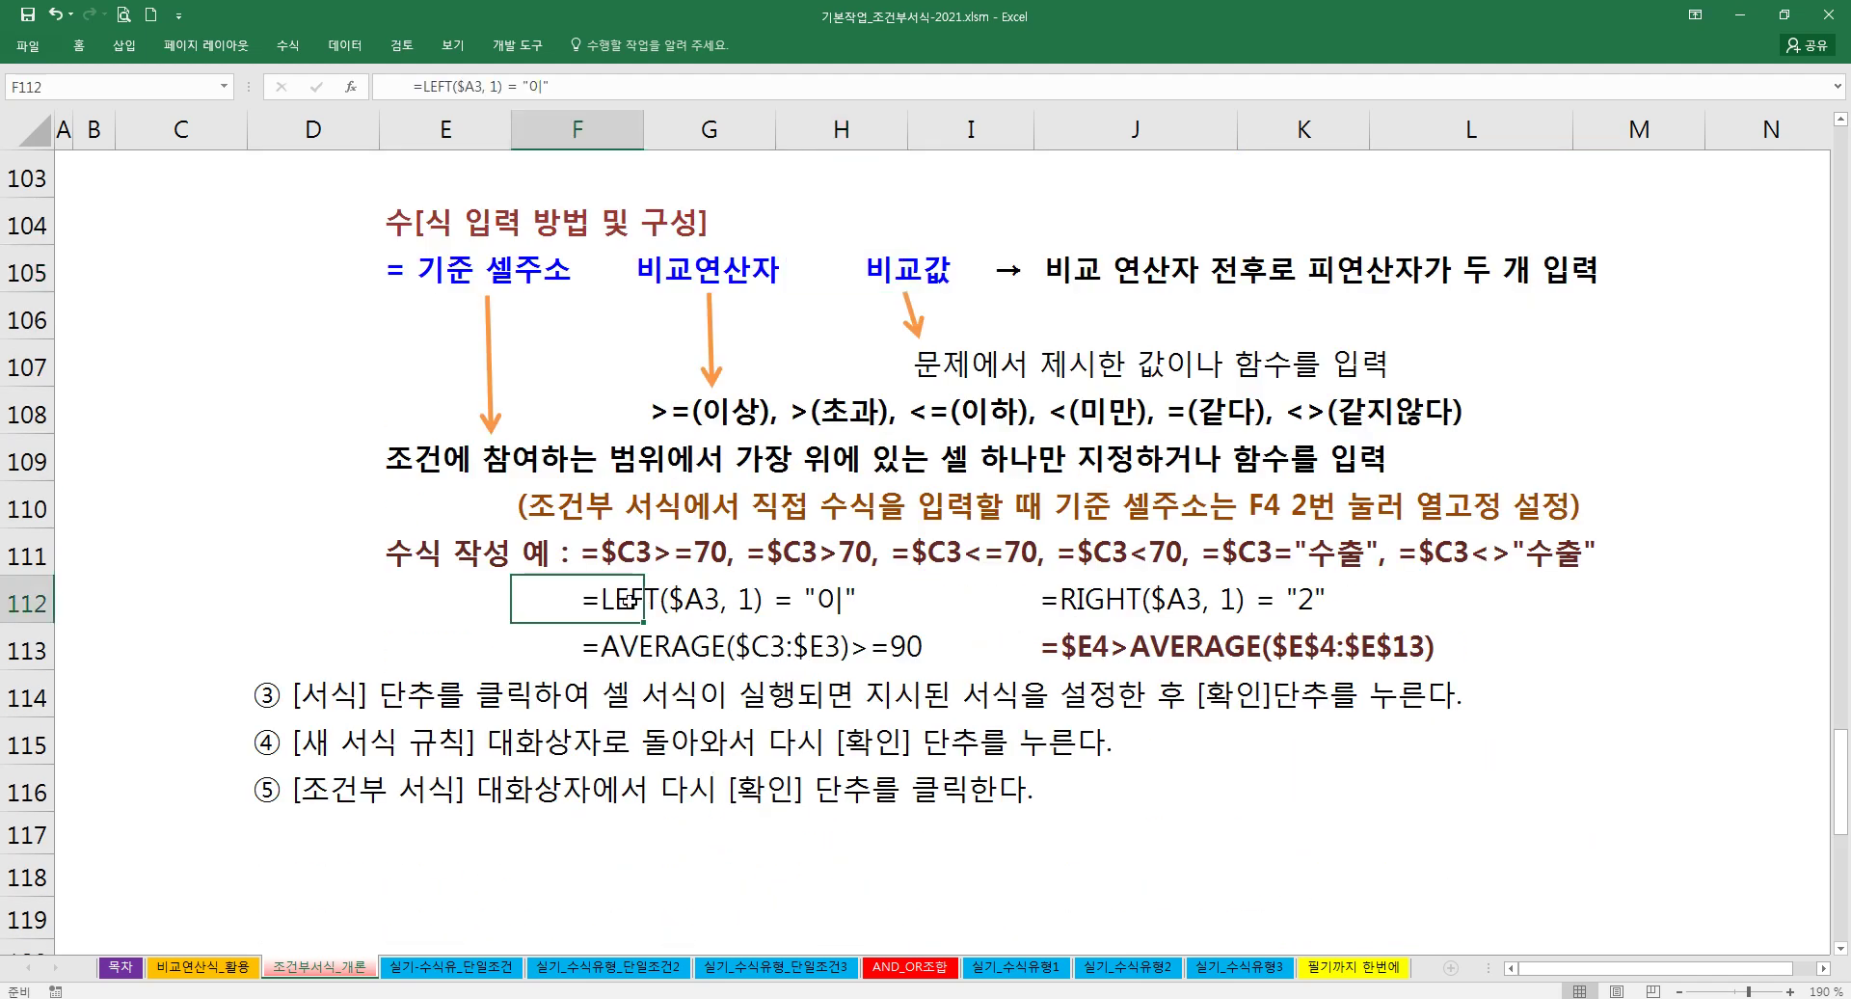
{"action": "left_click_drag", "start_coordinate": [627, 625], "coordinate": [627, 638]}
{"action": "left_click", "coordinate": [1074, 605], "text": "ctrl"}
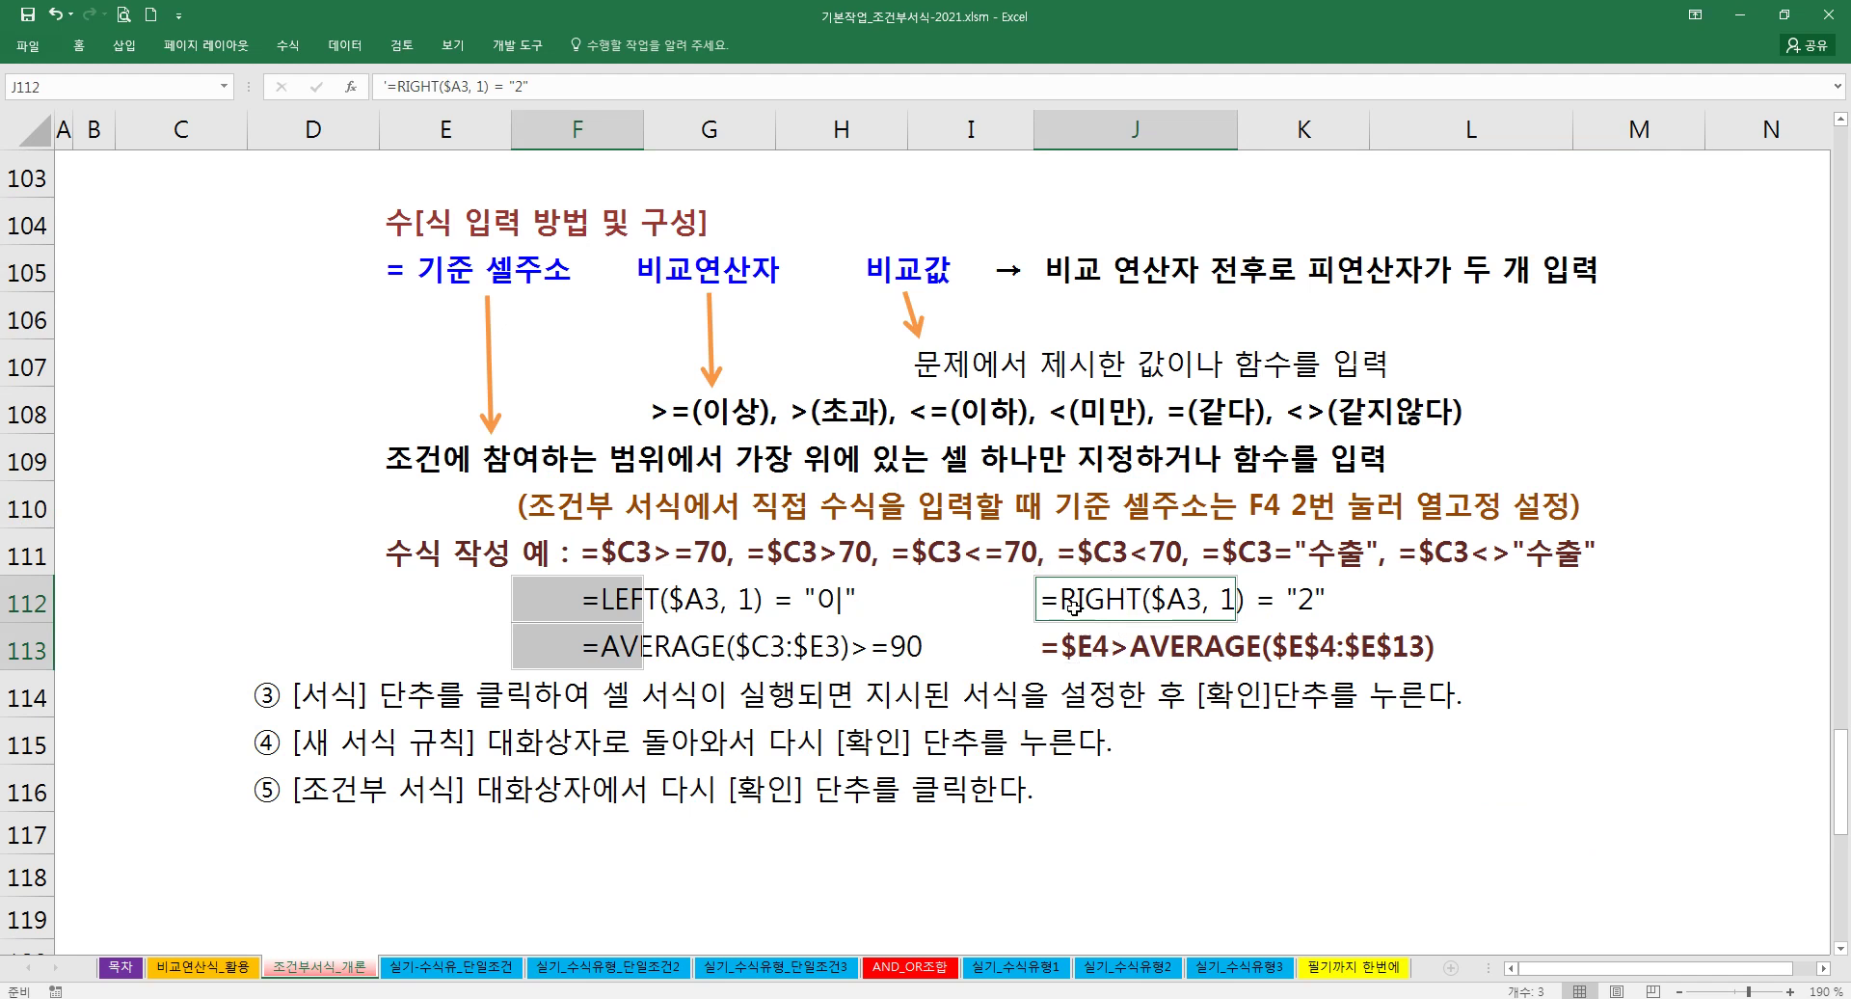
{"action": "key", "text": "ctrl+b"}
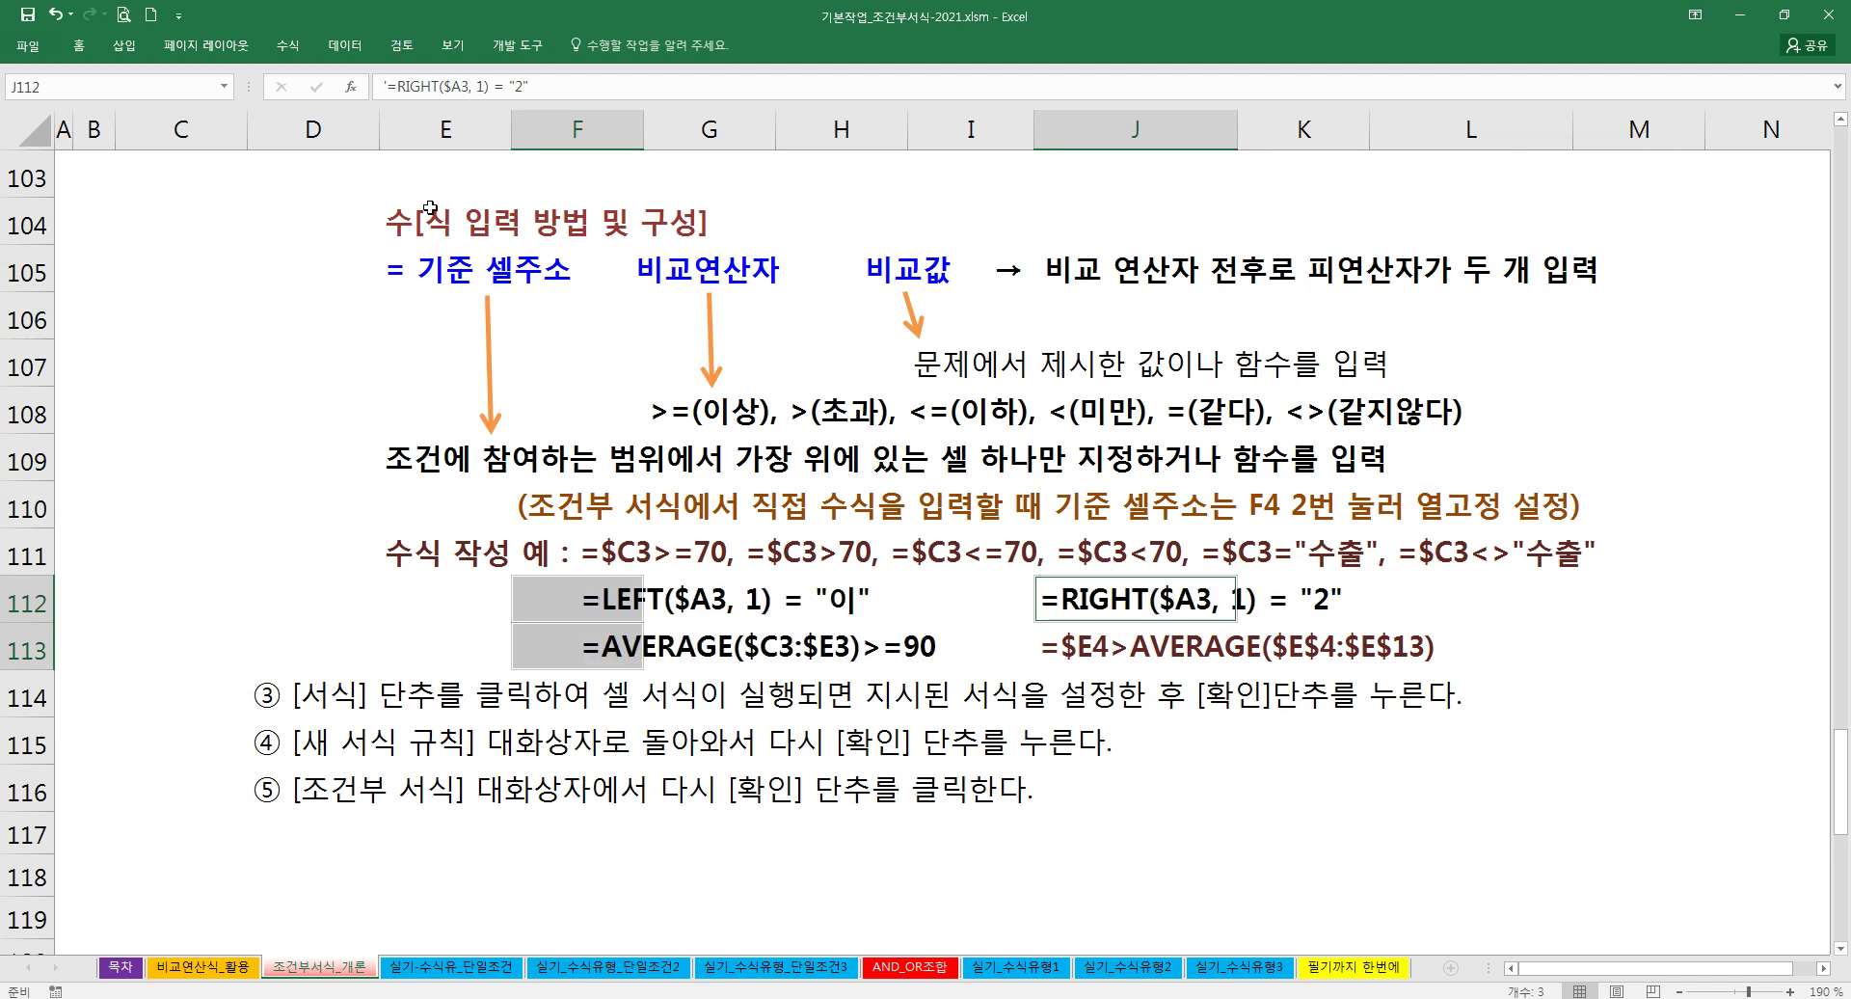
Step: Set the font colour of the LEFT, AVERAGE and RIGHT example formulas in F112:F113 and J112 to the darkest red theme shade
{"action": "left_click", "coordinate": [79, 45]}
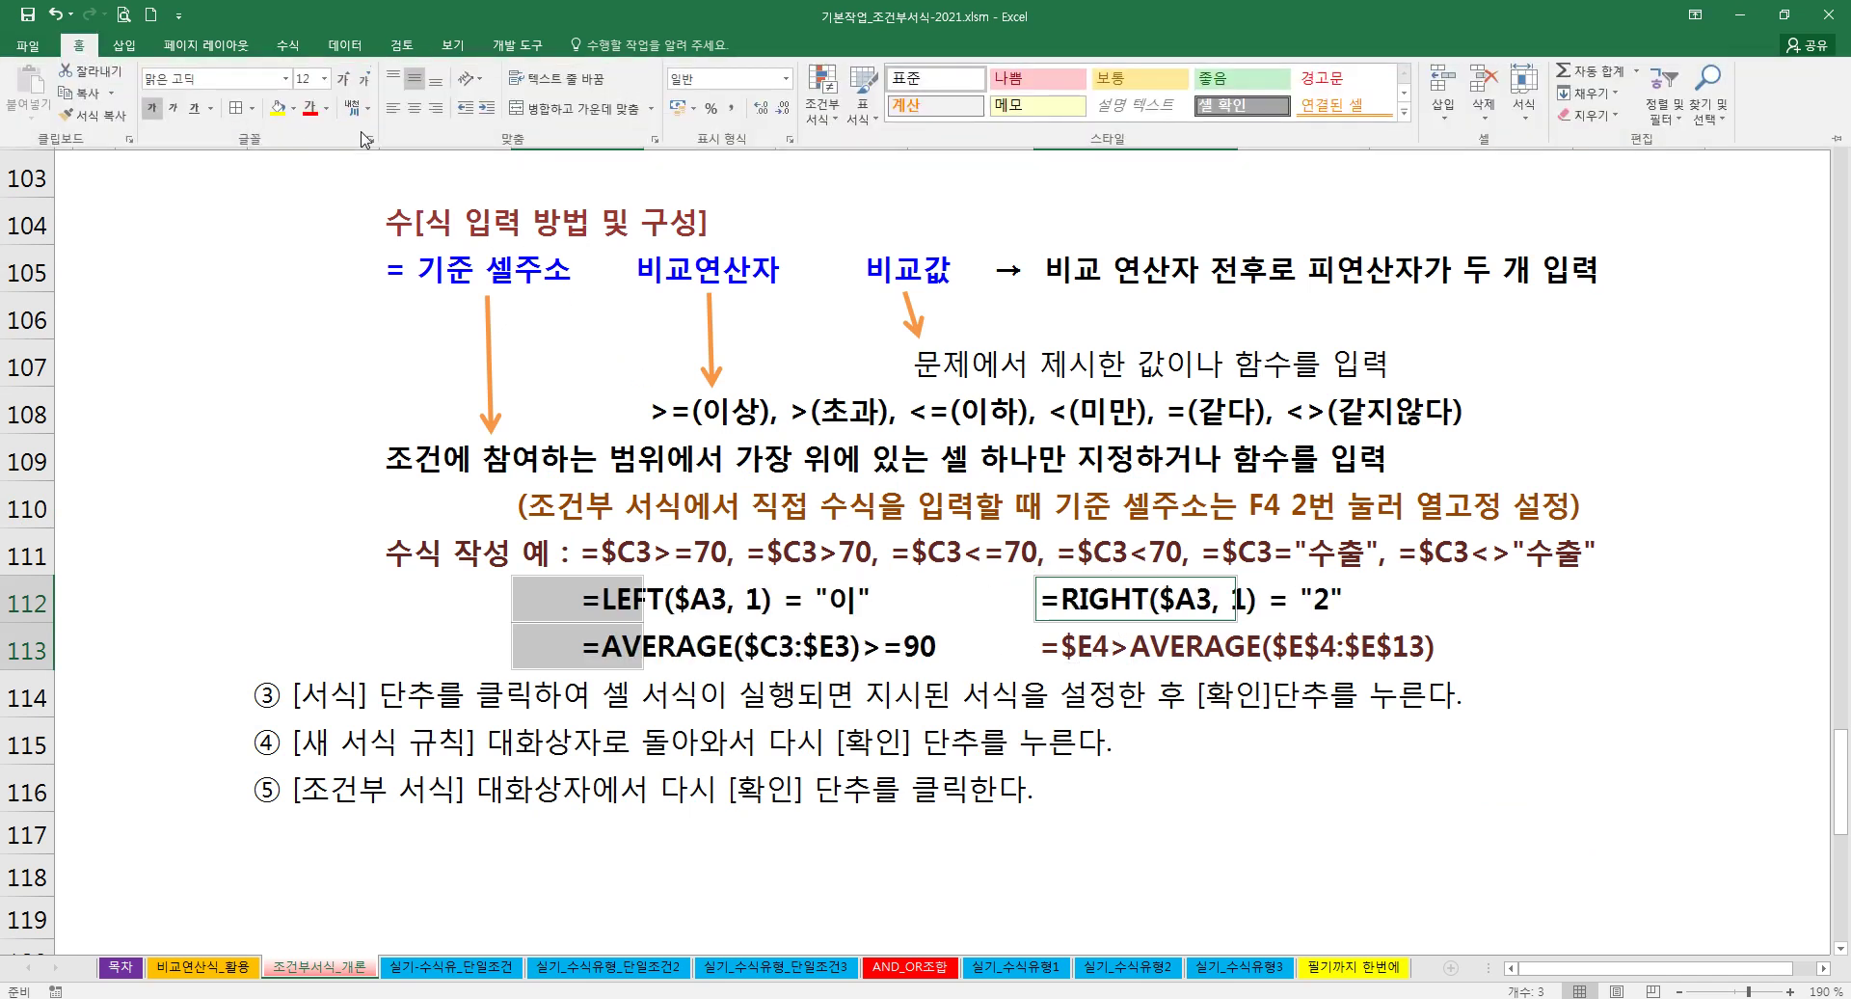
{"action": "left_click", "coordinate": [326, 108]}
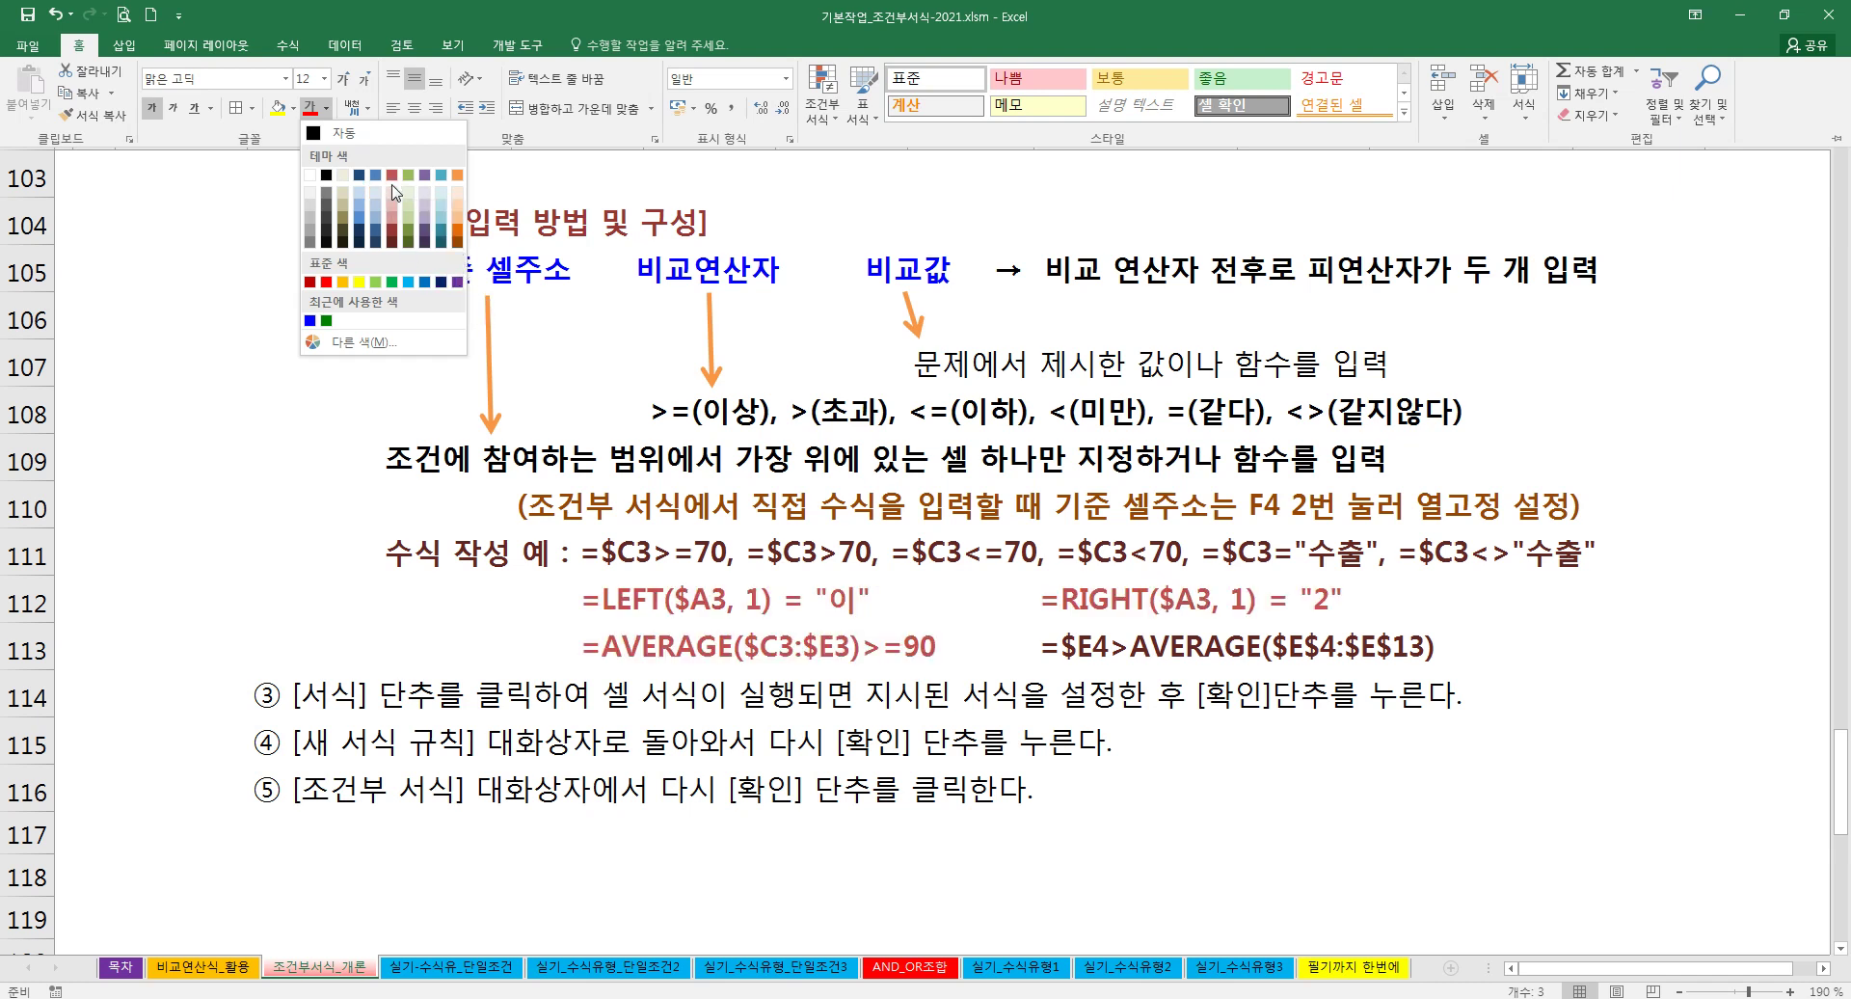
{"action": "left_click", "coordinate": [392, 245]}
{"action": "left_click", "coordinate": [443, 598]}
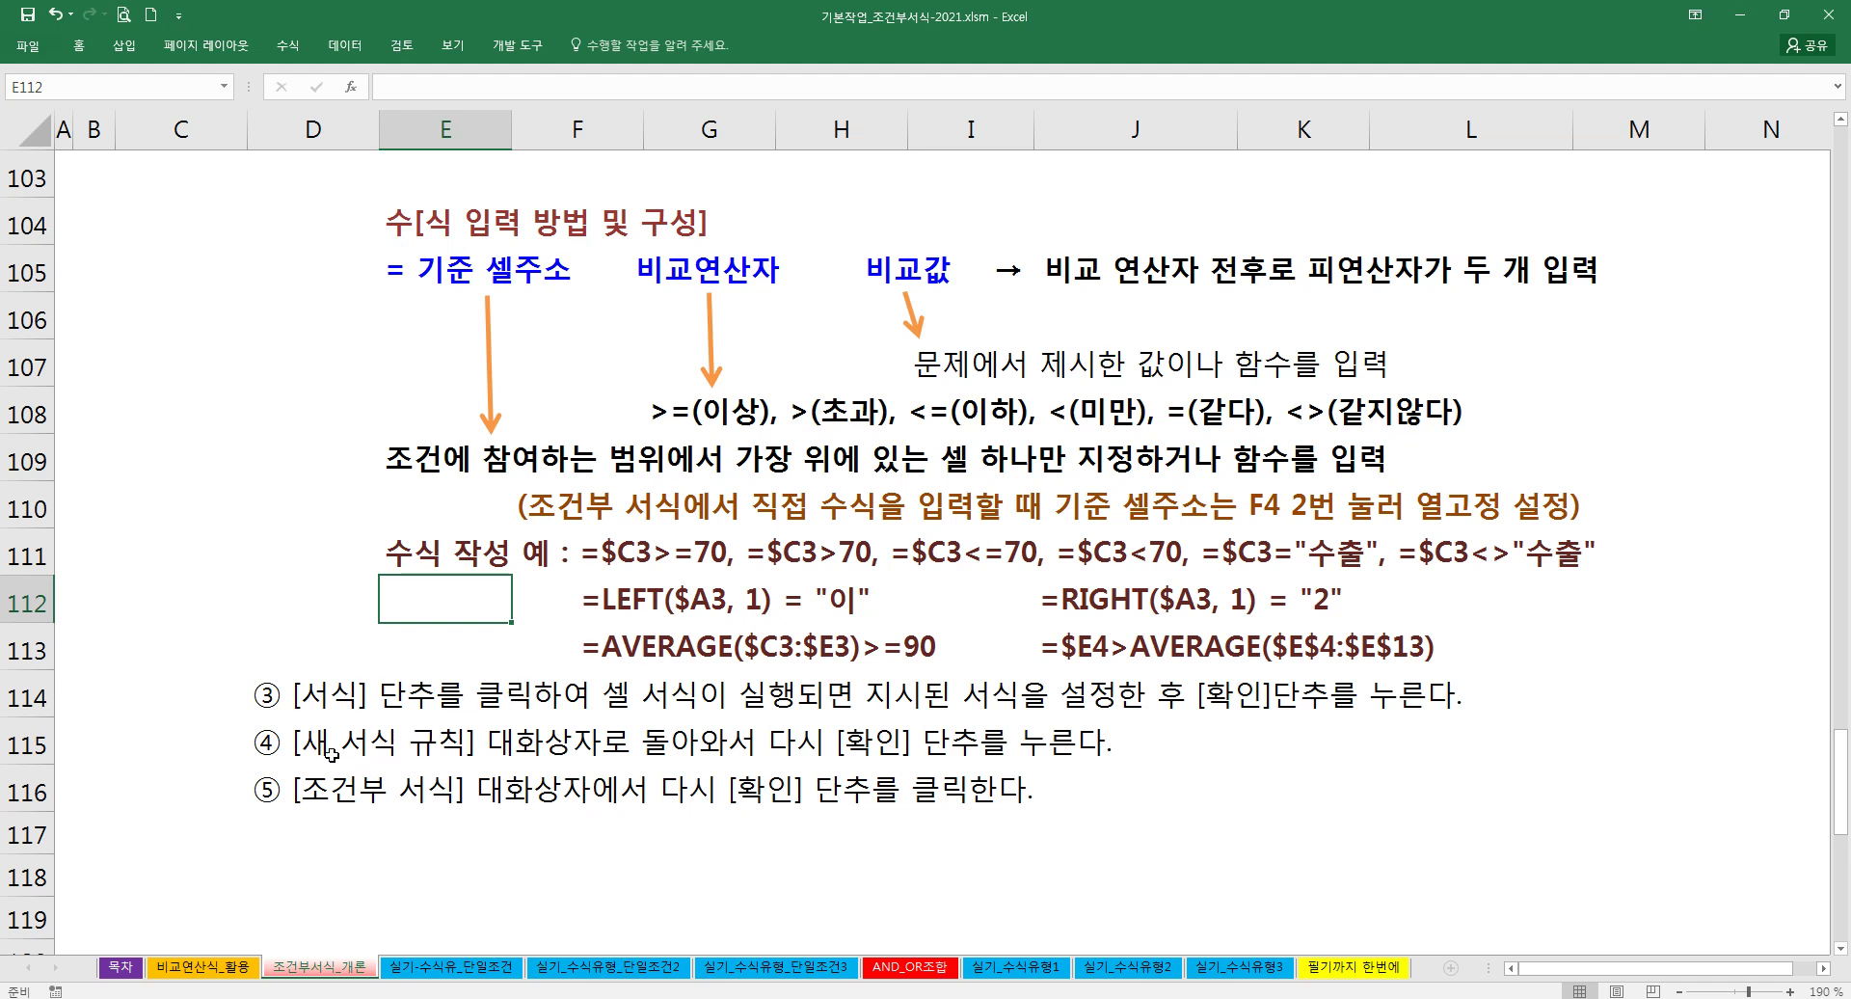
Step: Review procedure steps ③ to ⑤ in D114:D116, and go back to the row-based formula rule heading in row 78
{"action": "left_click_drag", "start_coordinate": [301, 701], "coordinate": [294, 783]}
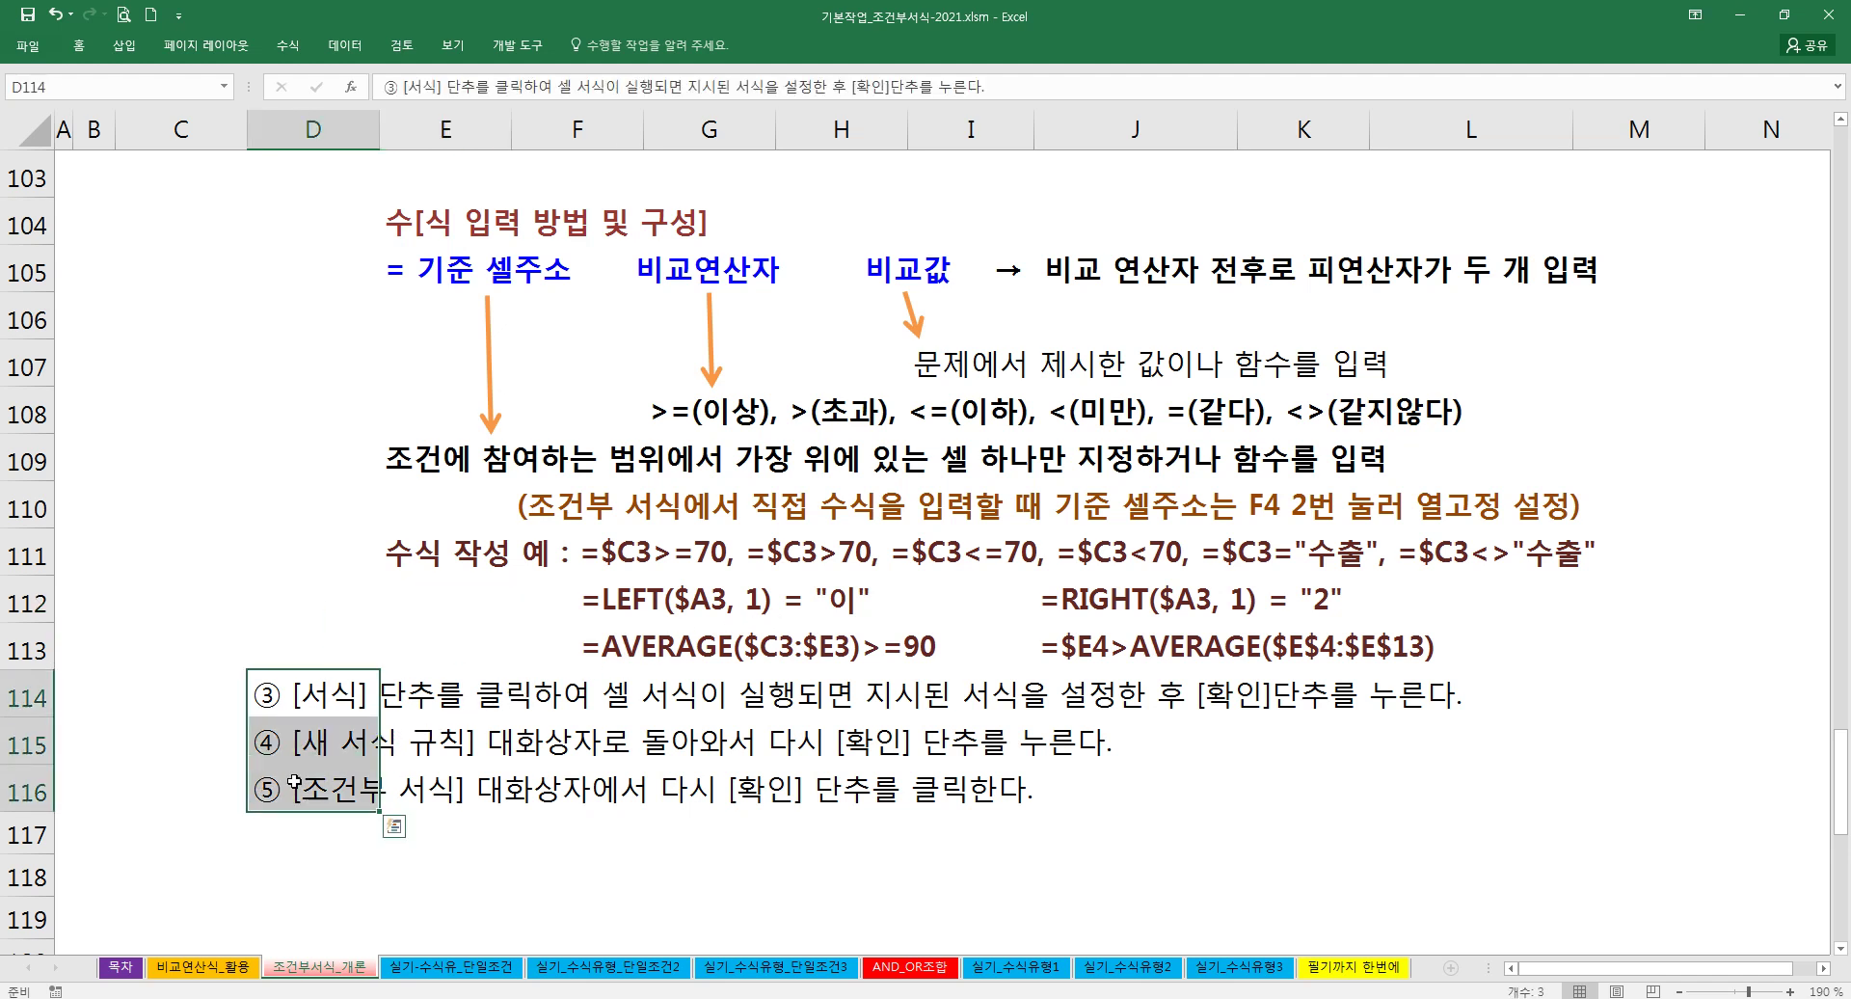
{"action": "left_click", "coordinate": [446, 730]}
{"action": "scroll", "coordinate": [442, 713], "scroll_direction": "up", "scroll_amount": 4}
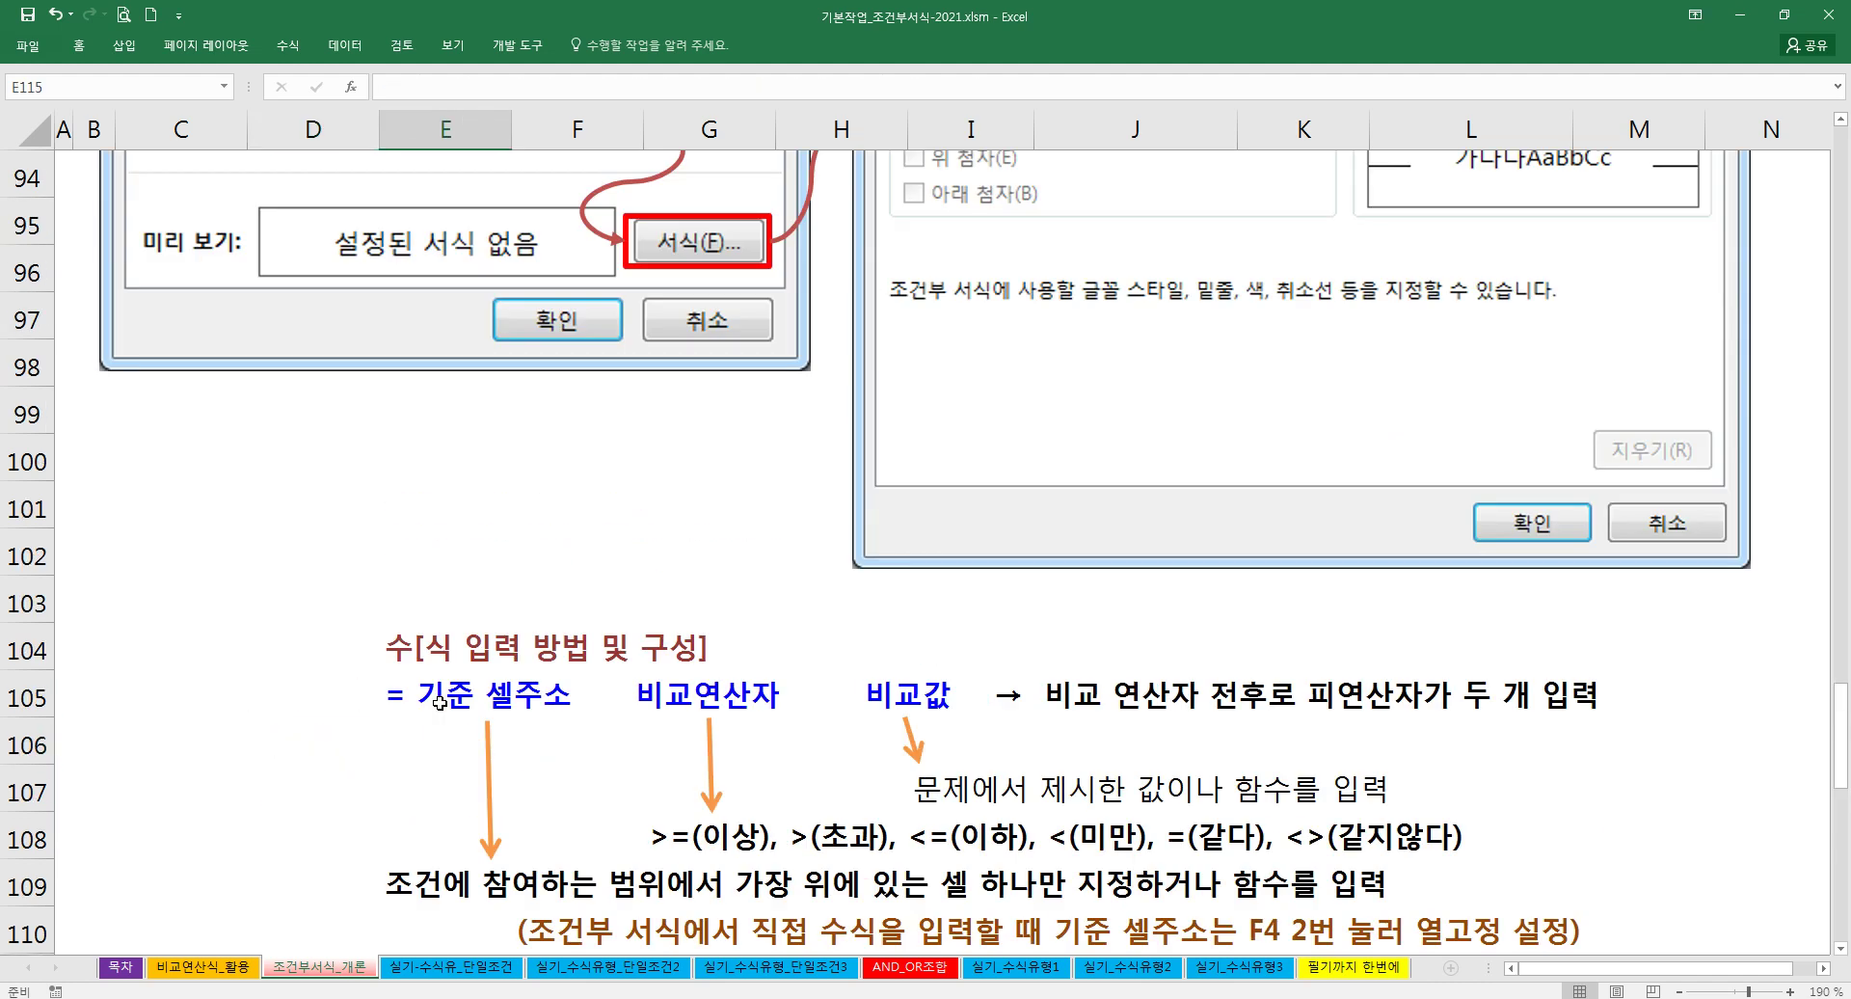
{"action": "scroll", "coordinate": [440, 703], "scroll_direction": "up", "scroll_amount": 5}
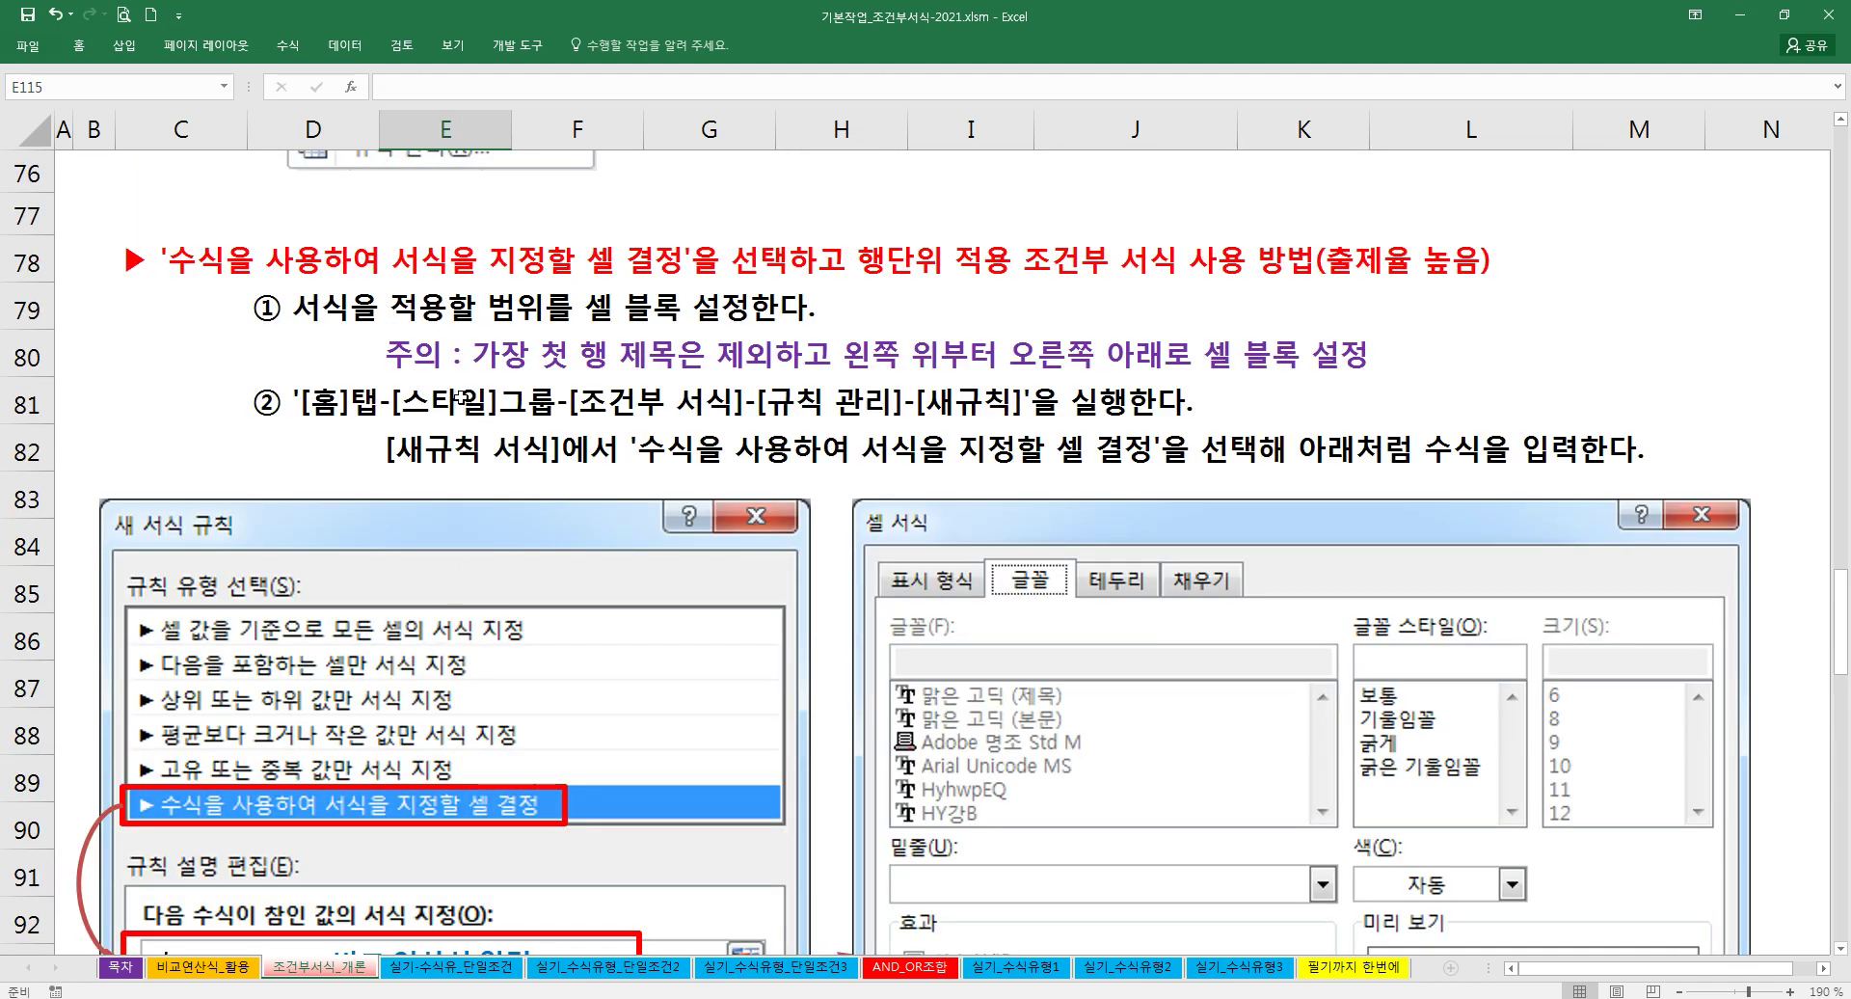
Step: Start a new conditional formatting rule of type 수식을 사용하여 서식을 지정할 셀 결정 and place its dialog beside the sample 새 서식 규칙 picture
{"action": "left_click", "coordinate": [79, 45]}
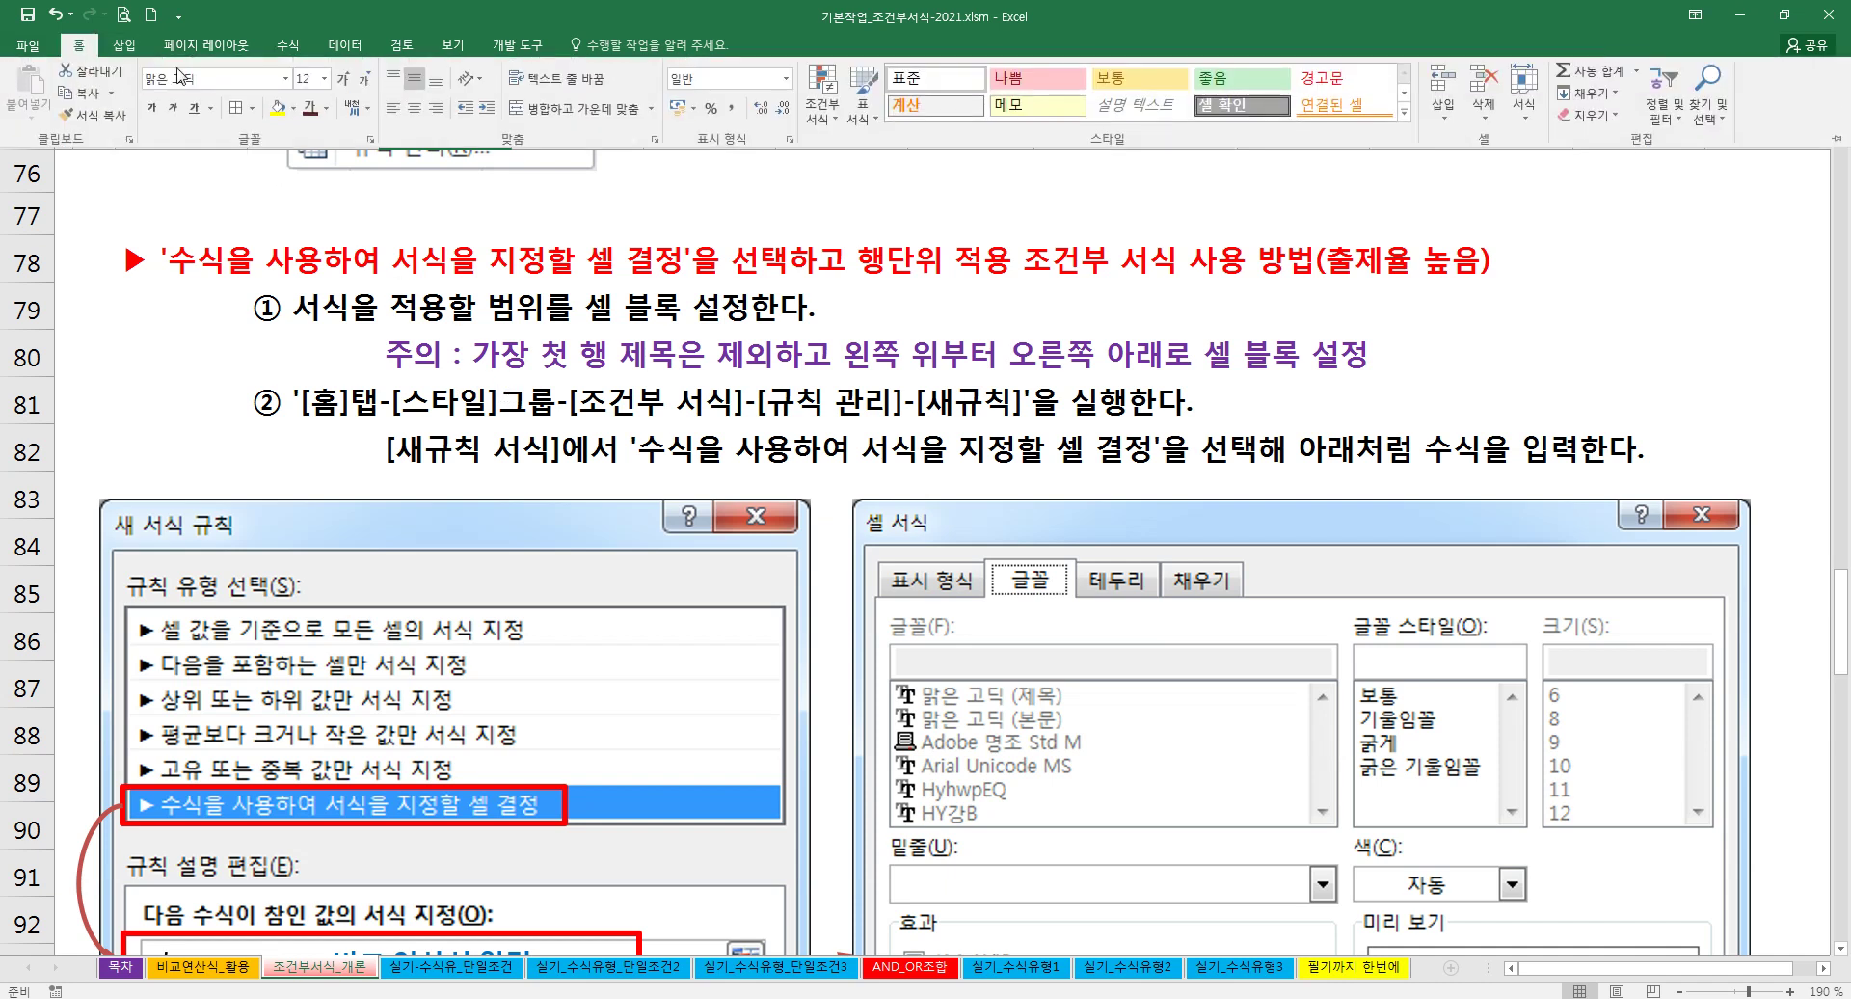
{"action": "left_click", "coordinate": [821, 97]}
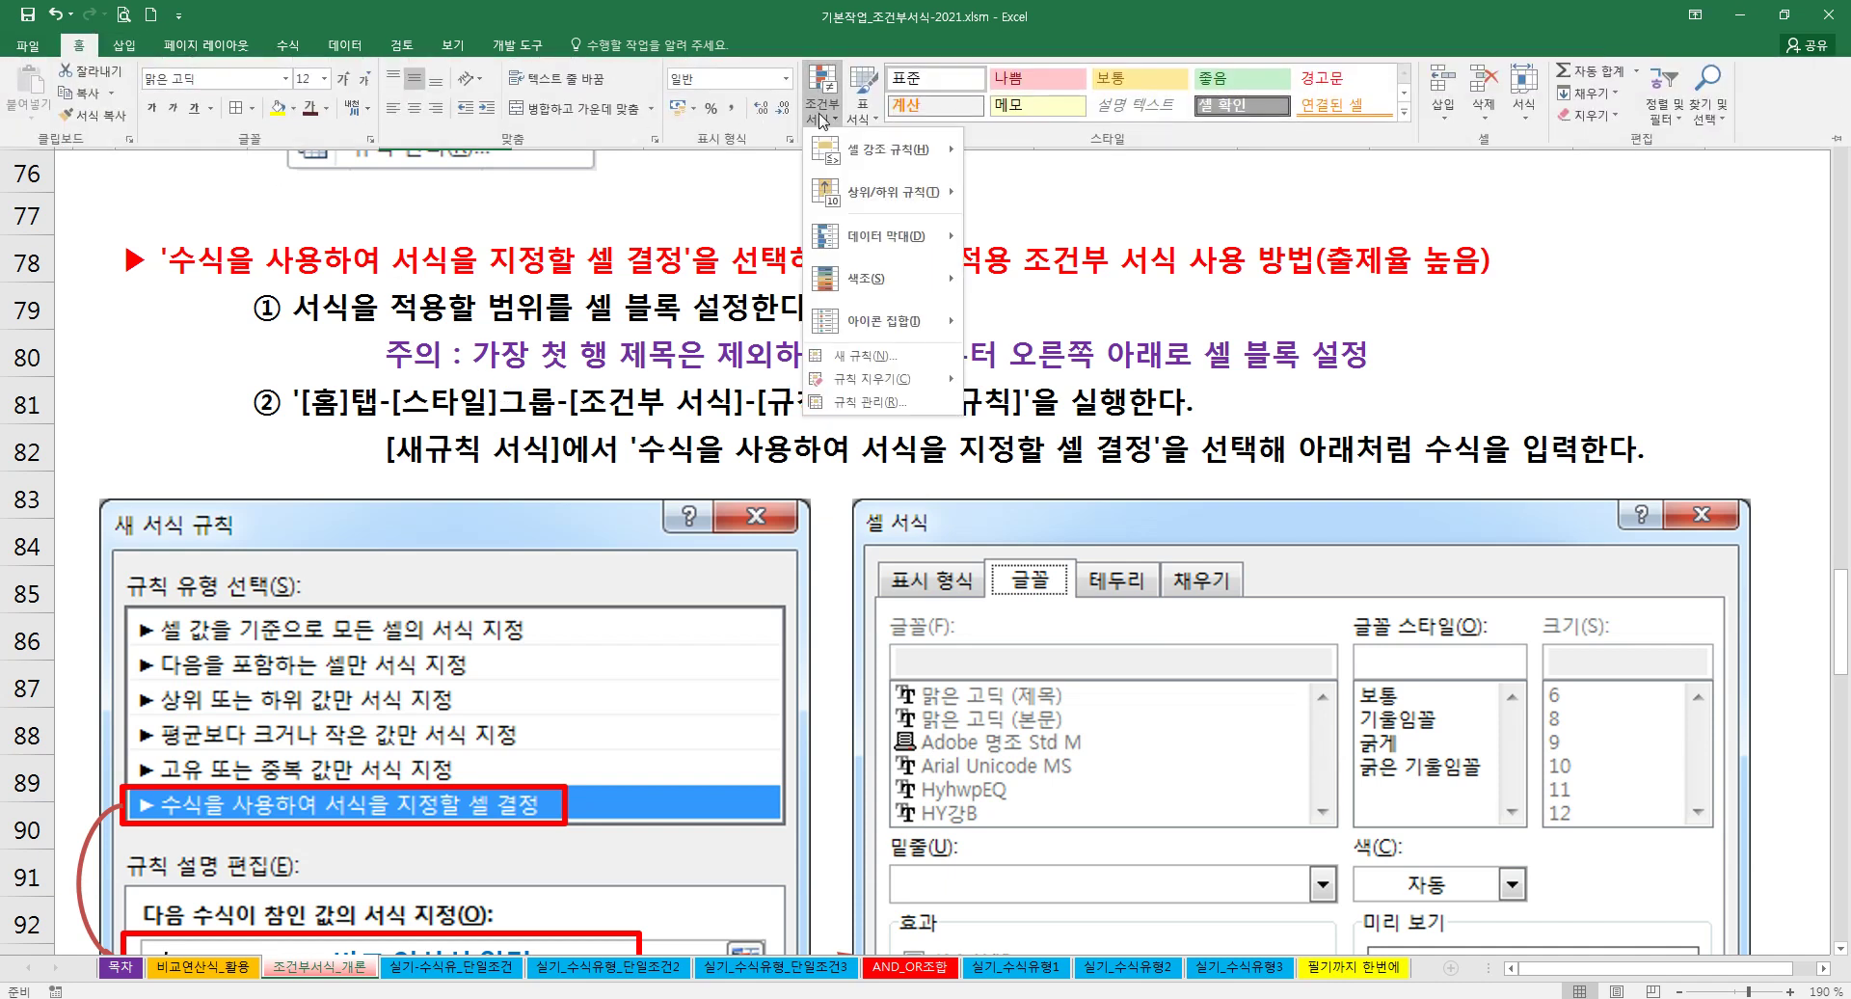
{"action": "left_click", "coordinate": [889, 362]}
{"action": "left_click", "coordinate": [548, 519]}
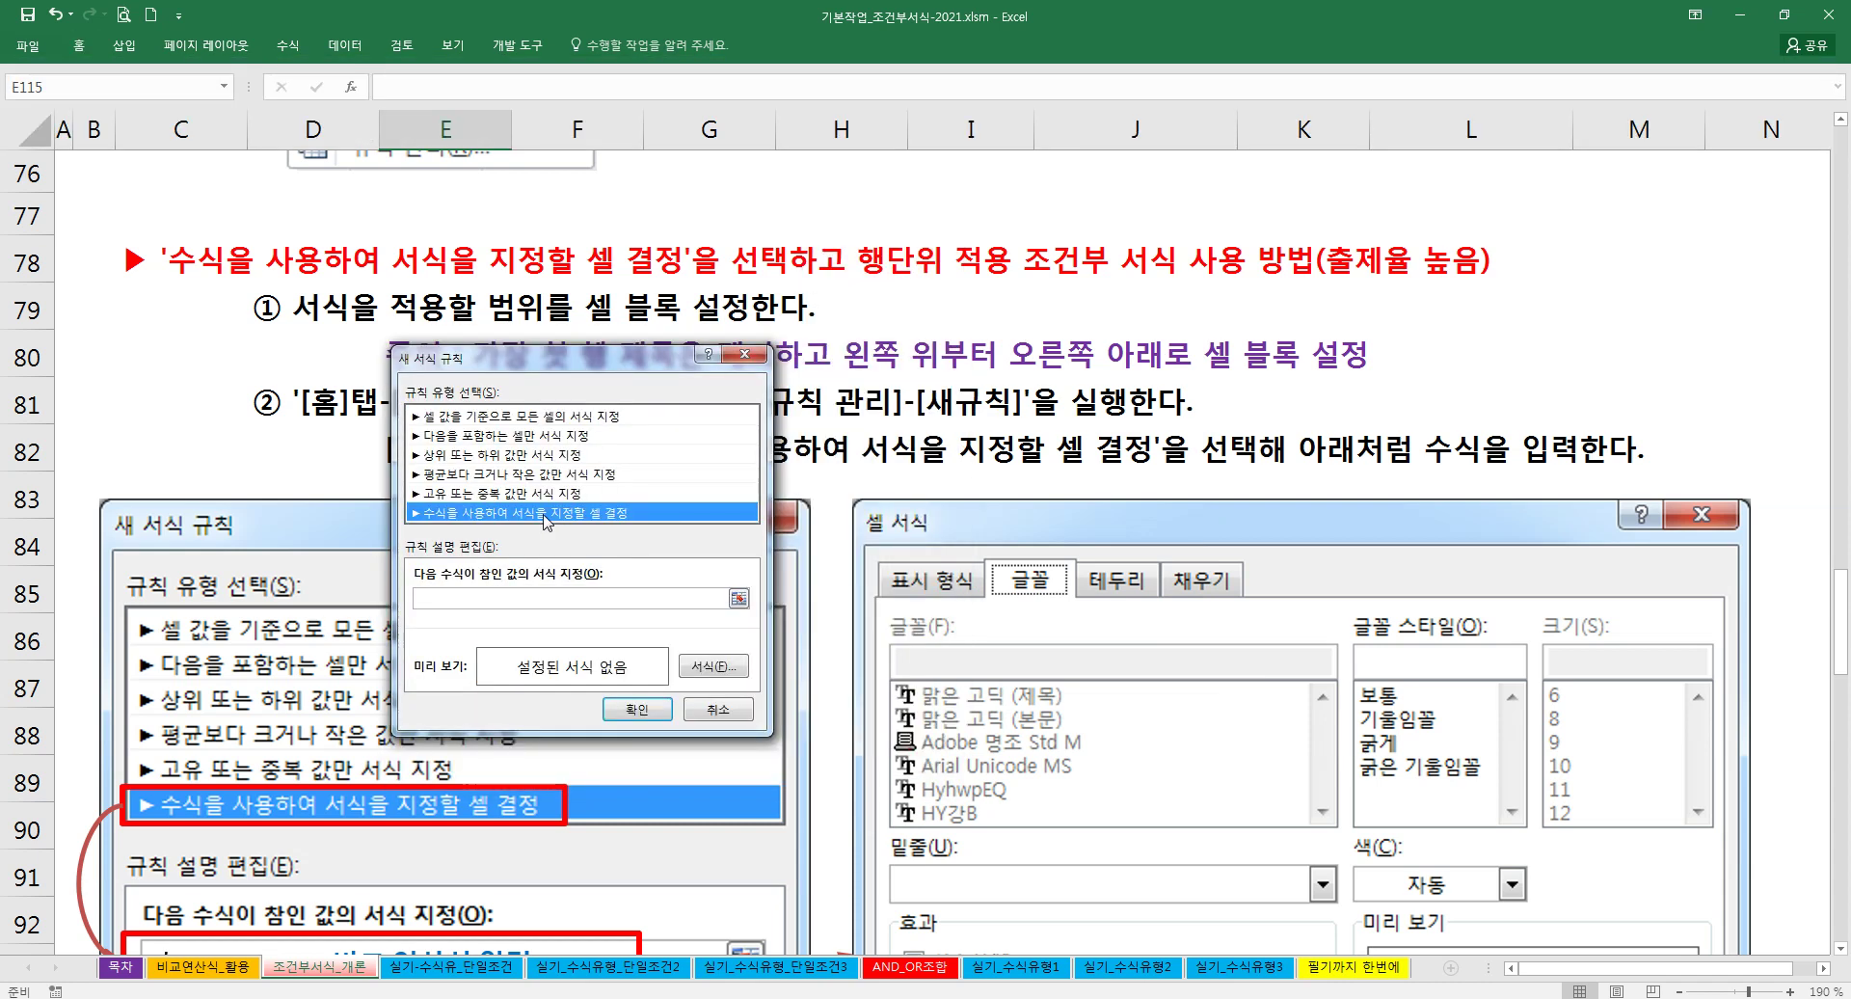
{"action": "left_click", "coordinate": [539, 592]}
{"action": "scroll", "coordinate": [538, 596], "scroll_direction": "down", "scroll_amount": 2}
{"action": "left_click_drag", "start_coordinate": [582, 376], "coordinate": [1124, 392]}
Step: Mark the dialog's empty formula box with a red frame and an arrow from 비교 연산식 입력, clear the marks and cancel the rule
{"action": "mouse_move", "coordinate": [949, 602]}
{"action": "left_mouse_down"}
{"action": "mouse_move", "coordinate": [981, 623]}
{"action": "mouse_move", "coordinate": [1184, 632]}
{"action": "left_mouse_up"}
{"action": "left_click_drag", "start_coordinate": [1029, 596], "coordinate": [1044, 590]}
{"action": "left_click_drag", "start_coordinate": [439, 670], "coordinate": [923, 633]}
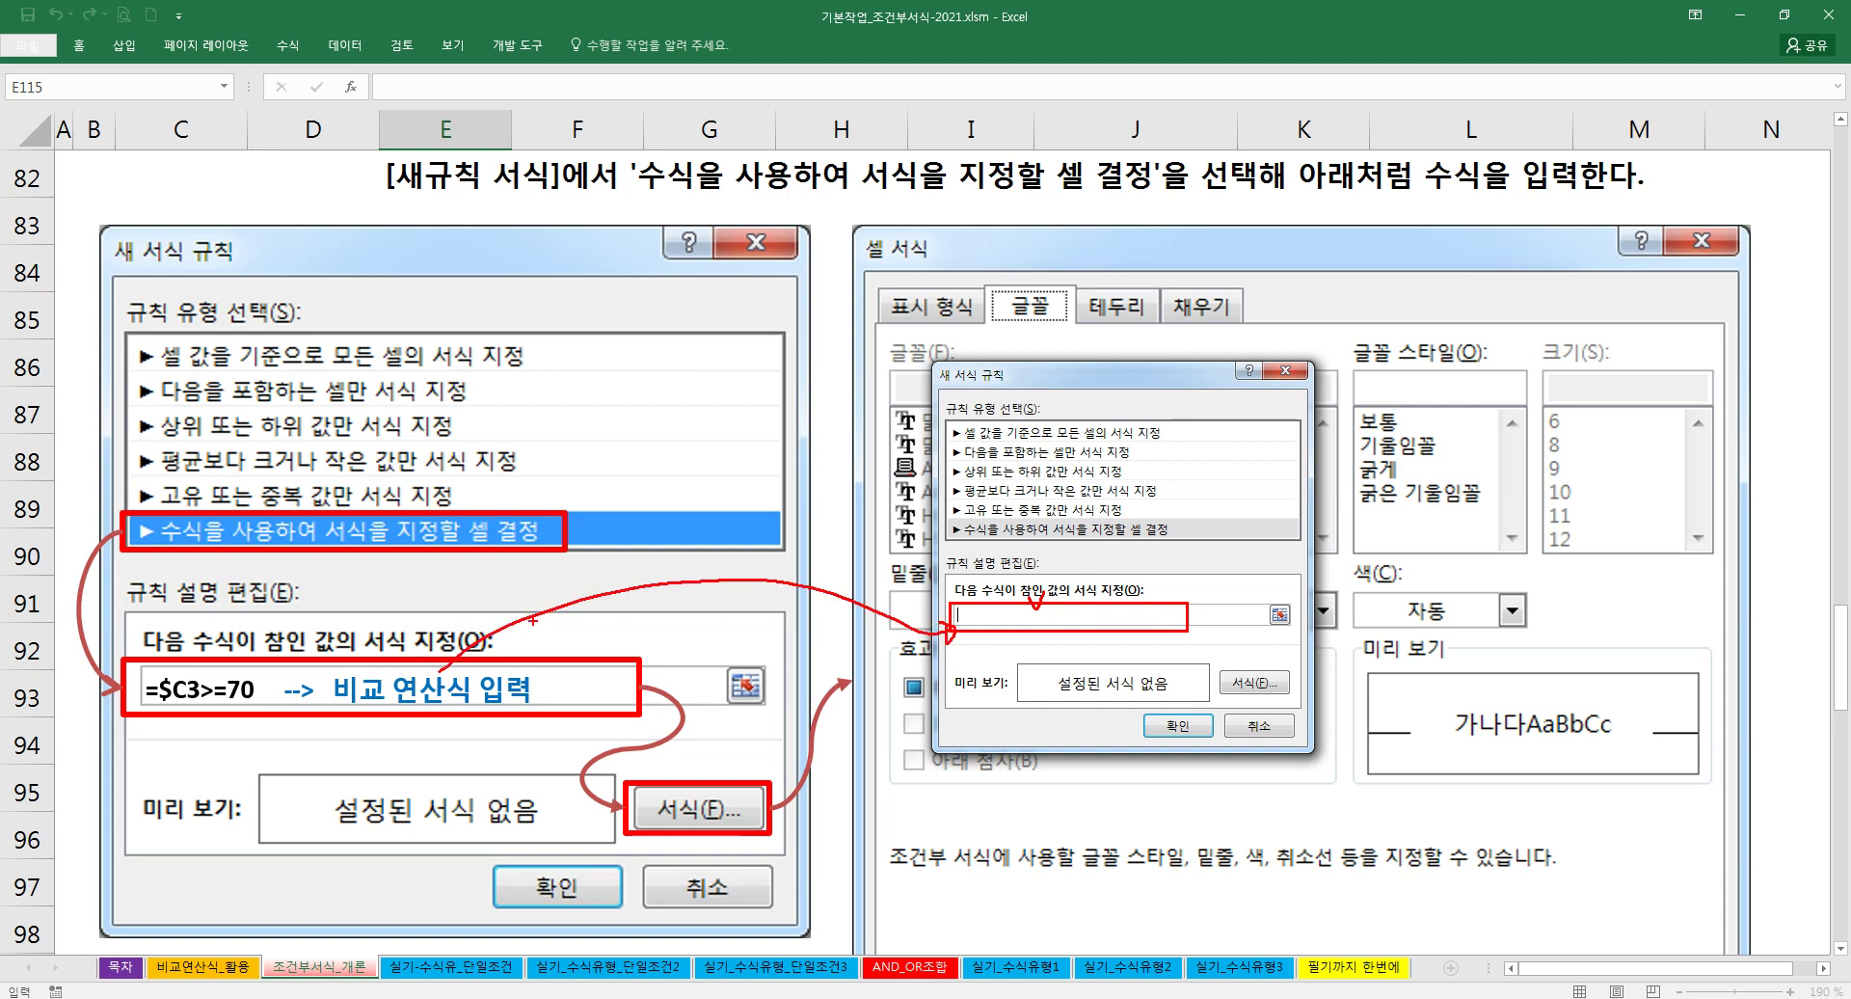
{"action": "key", "text": "Escape"}
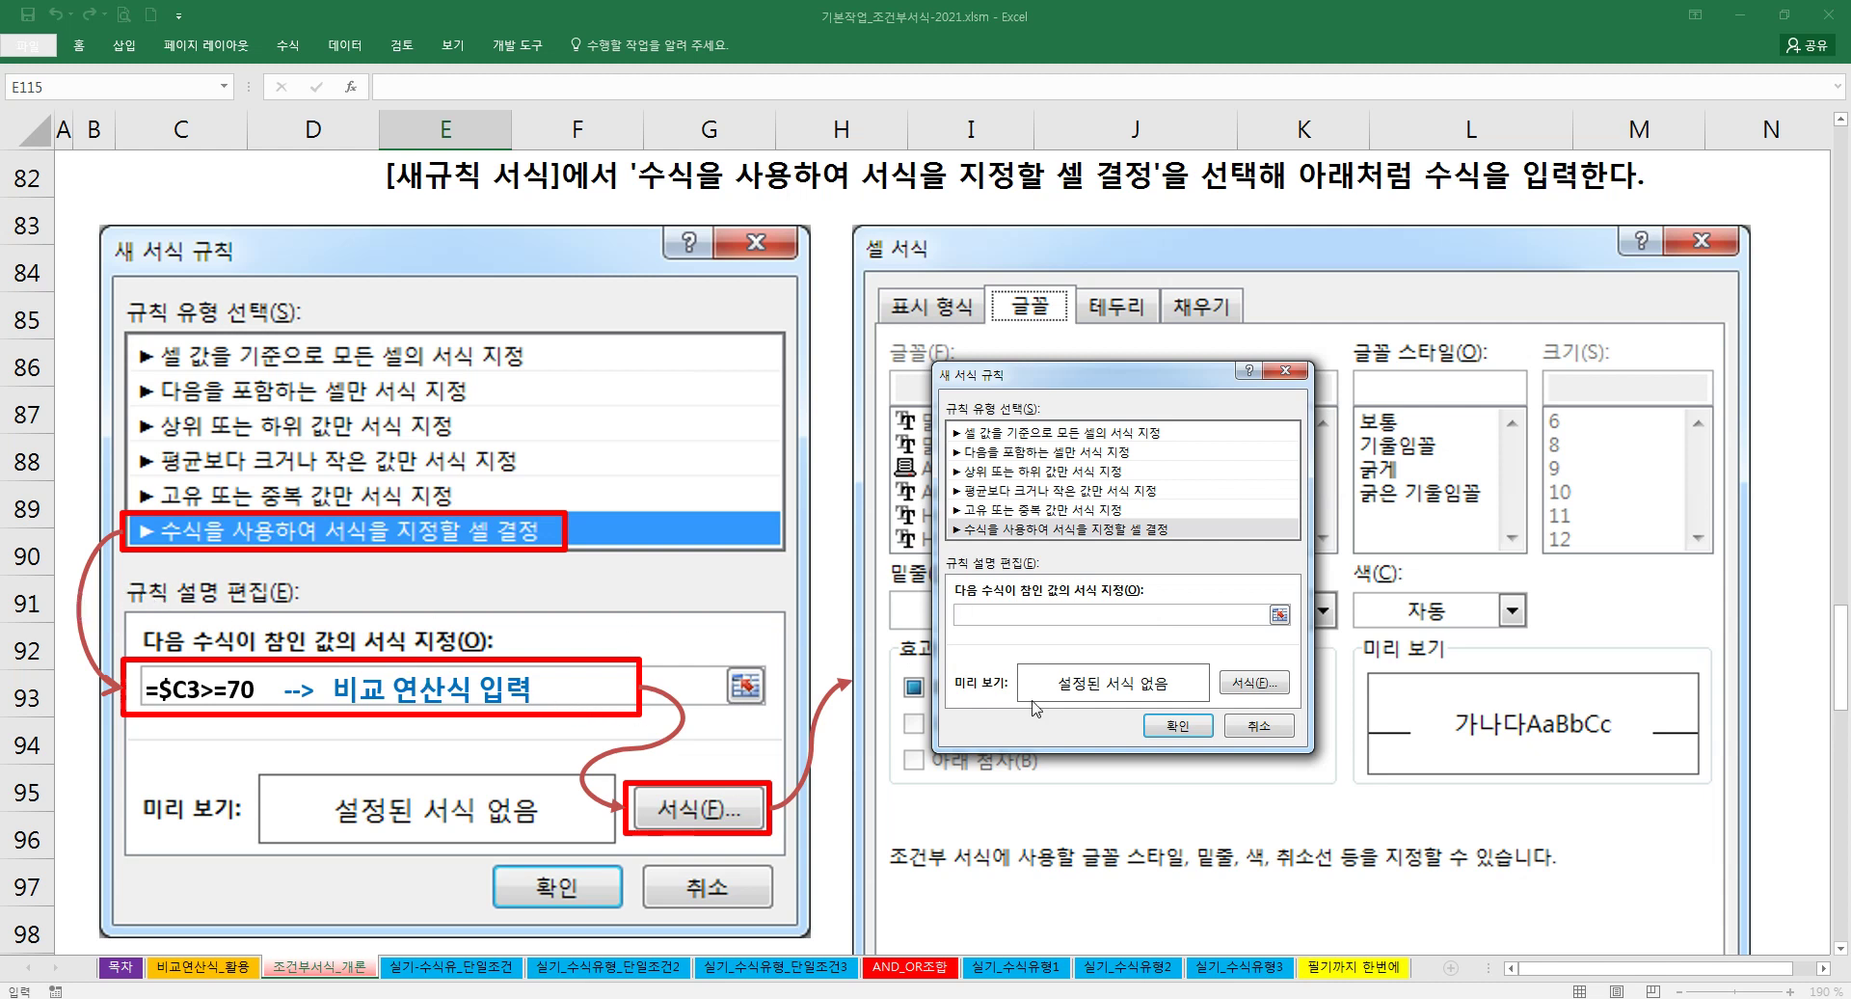
{"action": "left_click", "coordinate": [1250, 729]}
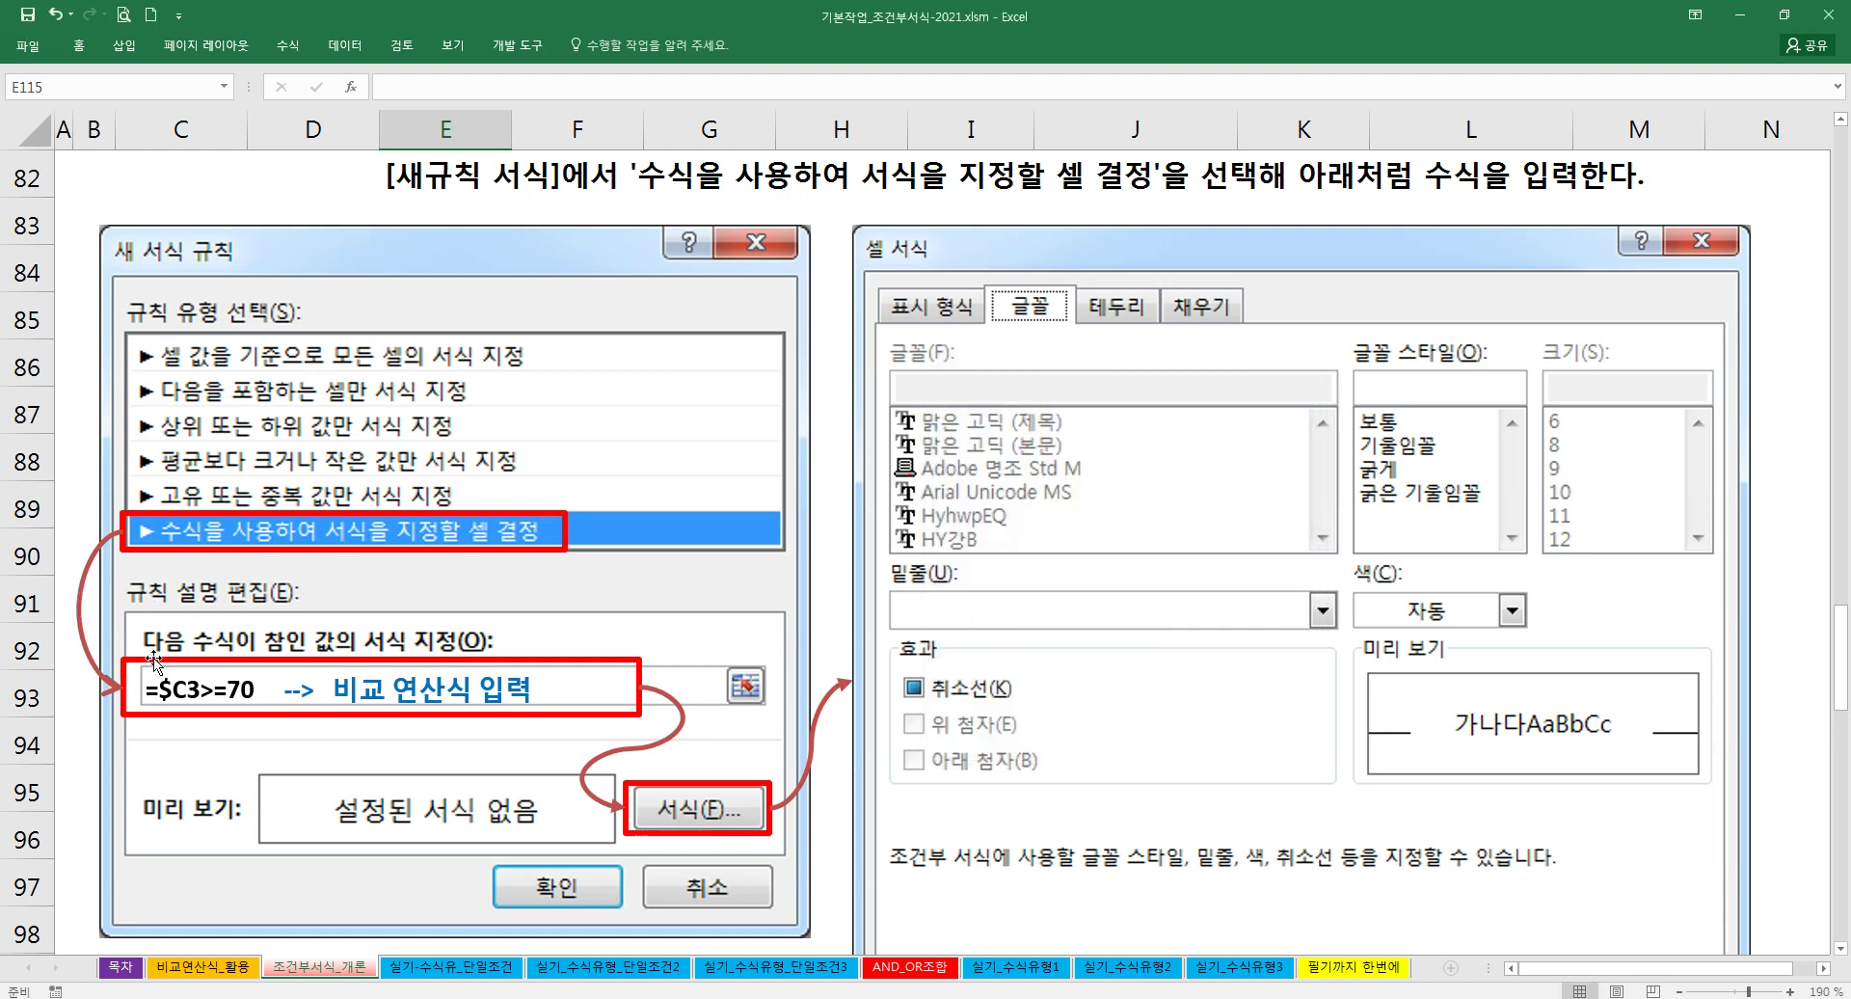
Step: Bend the curved connector between the highlighted rule type and the =$C3>=70 frame slightly further outward
{"action": "left_click", "coordinate": [79, 614]}
{"action": "mouse_move", "coordinate": [77, 611]}
{"action": "left_mouse_down"}
{"action": "mouse_move", "coordinate": [64, 648]}
{"action": "mouse_move", "coordinate": [75, 617]}
{"action": "left_mouse_up"}
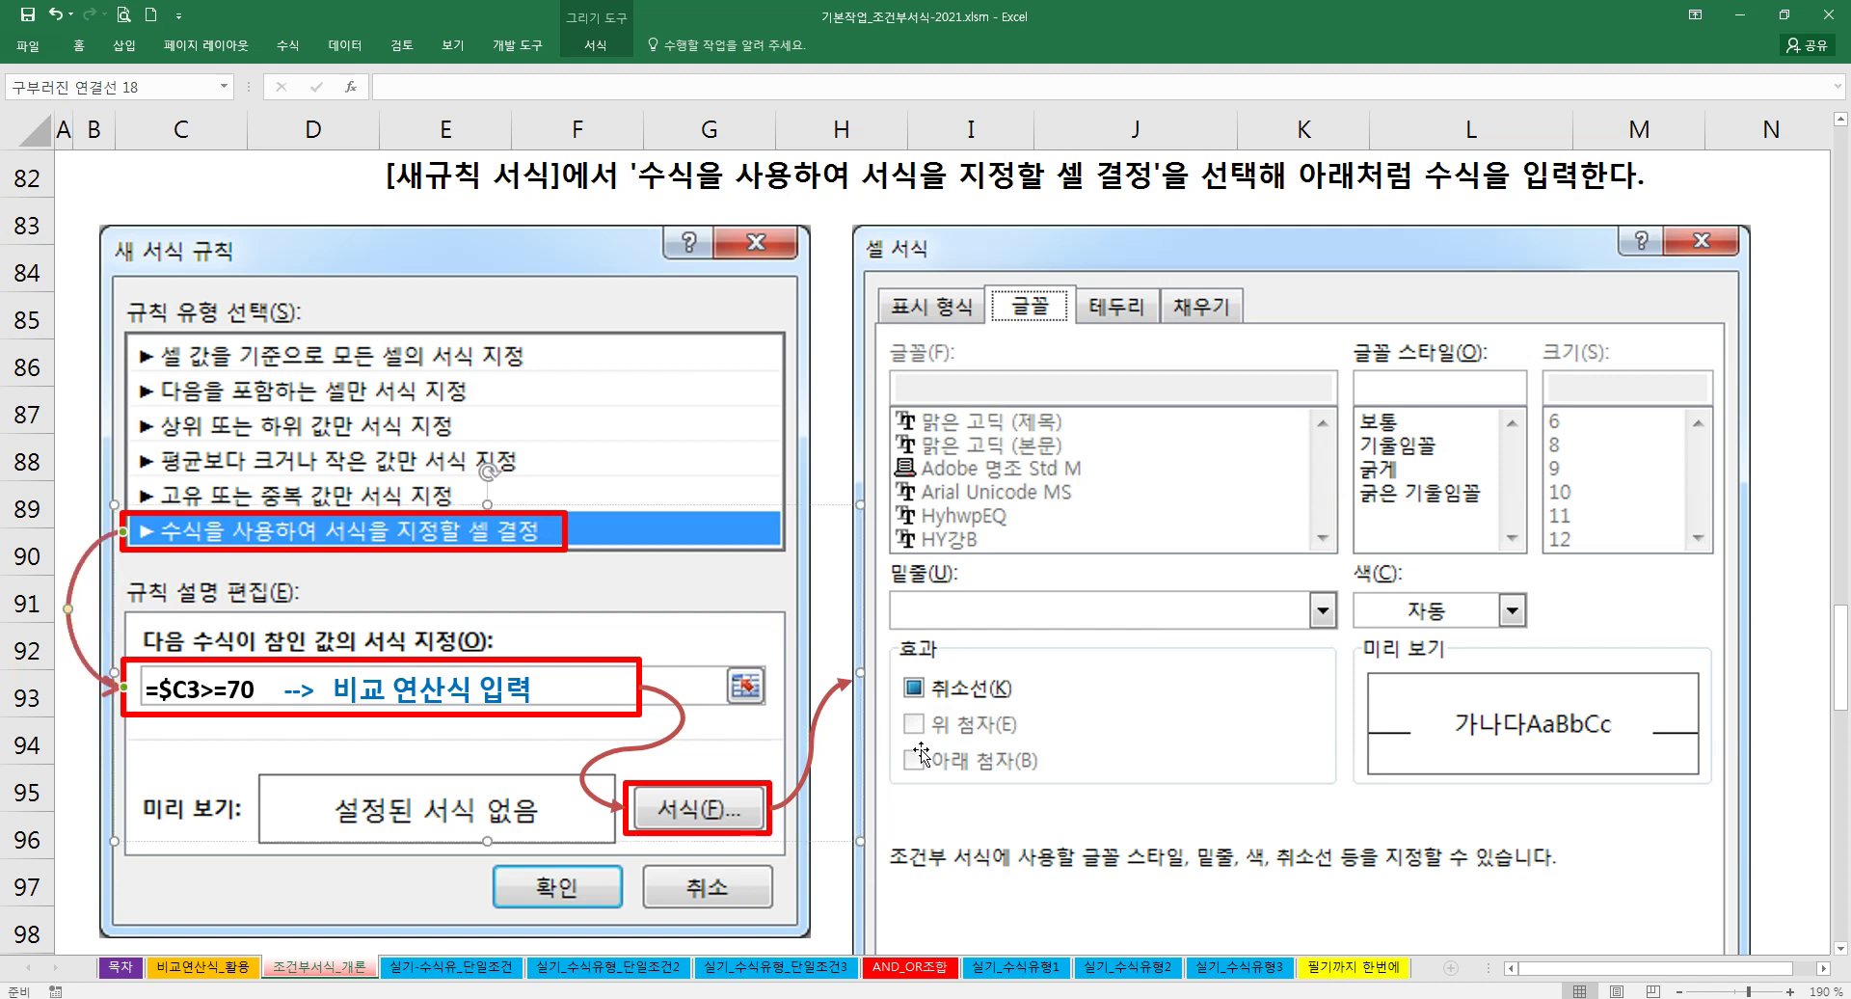
{"action": "left_click", "coordinate": [851, 776]}
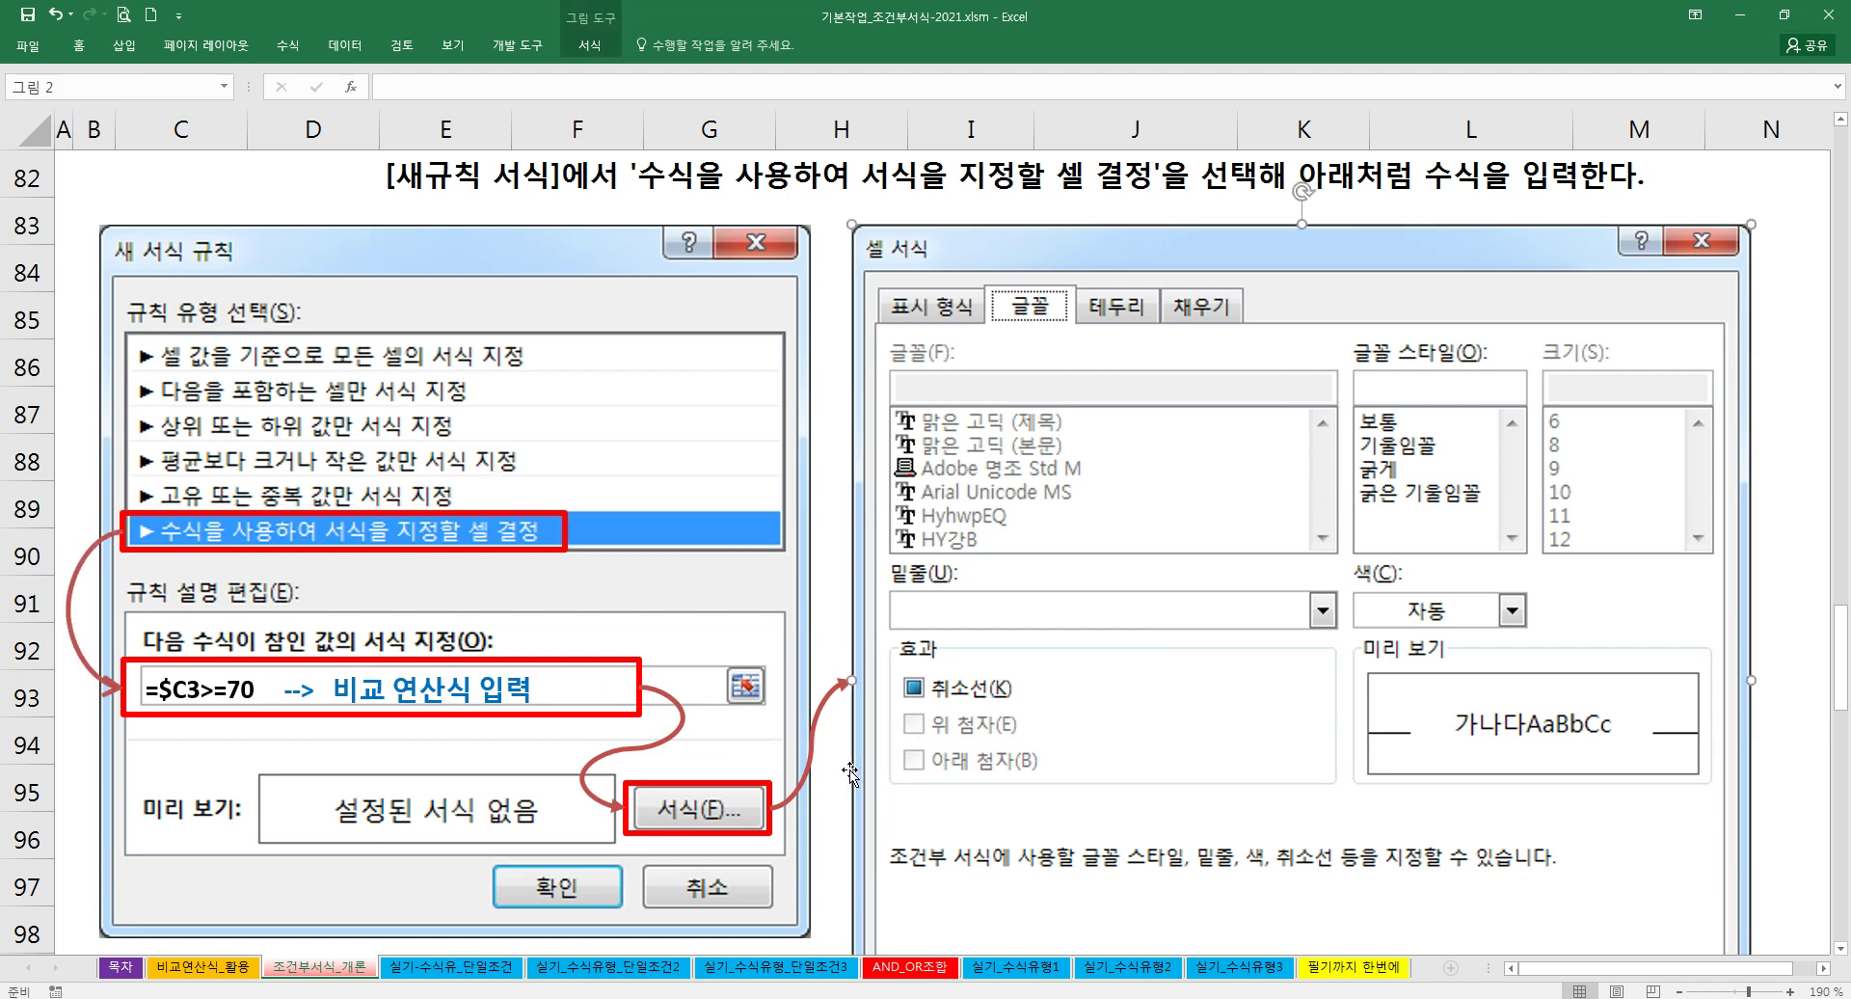
{"action": "scroll", "coordinate": [851, 768], "scroll_direction": "down", "scroll_amount": 1}
{"action": "scroll", "coordinate": [852, 761], "scroll_direction": "up", "scroll_amount": 2}
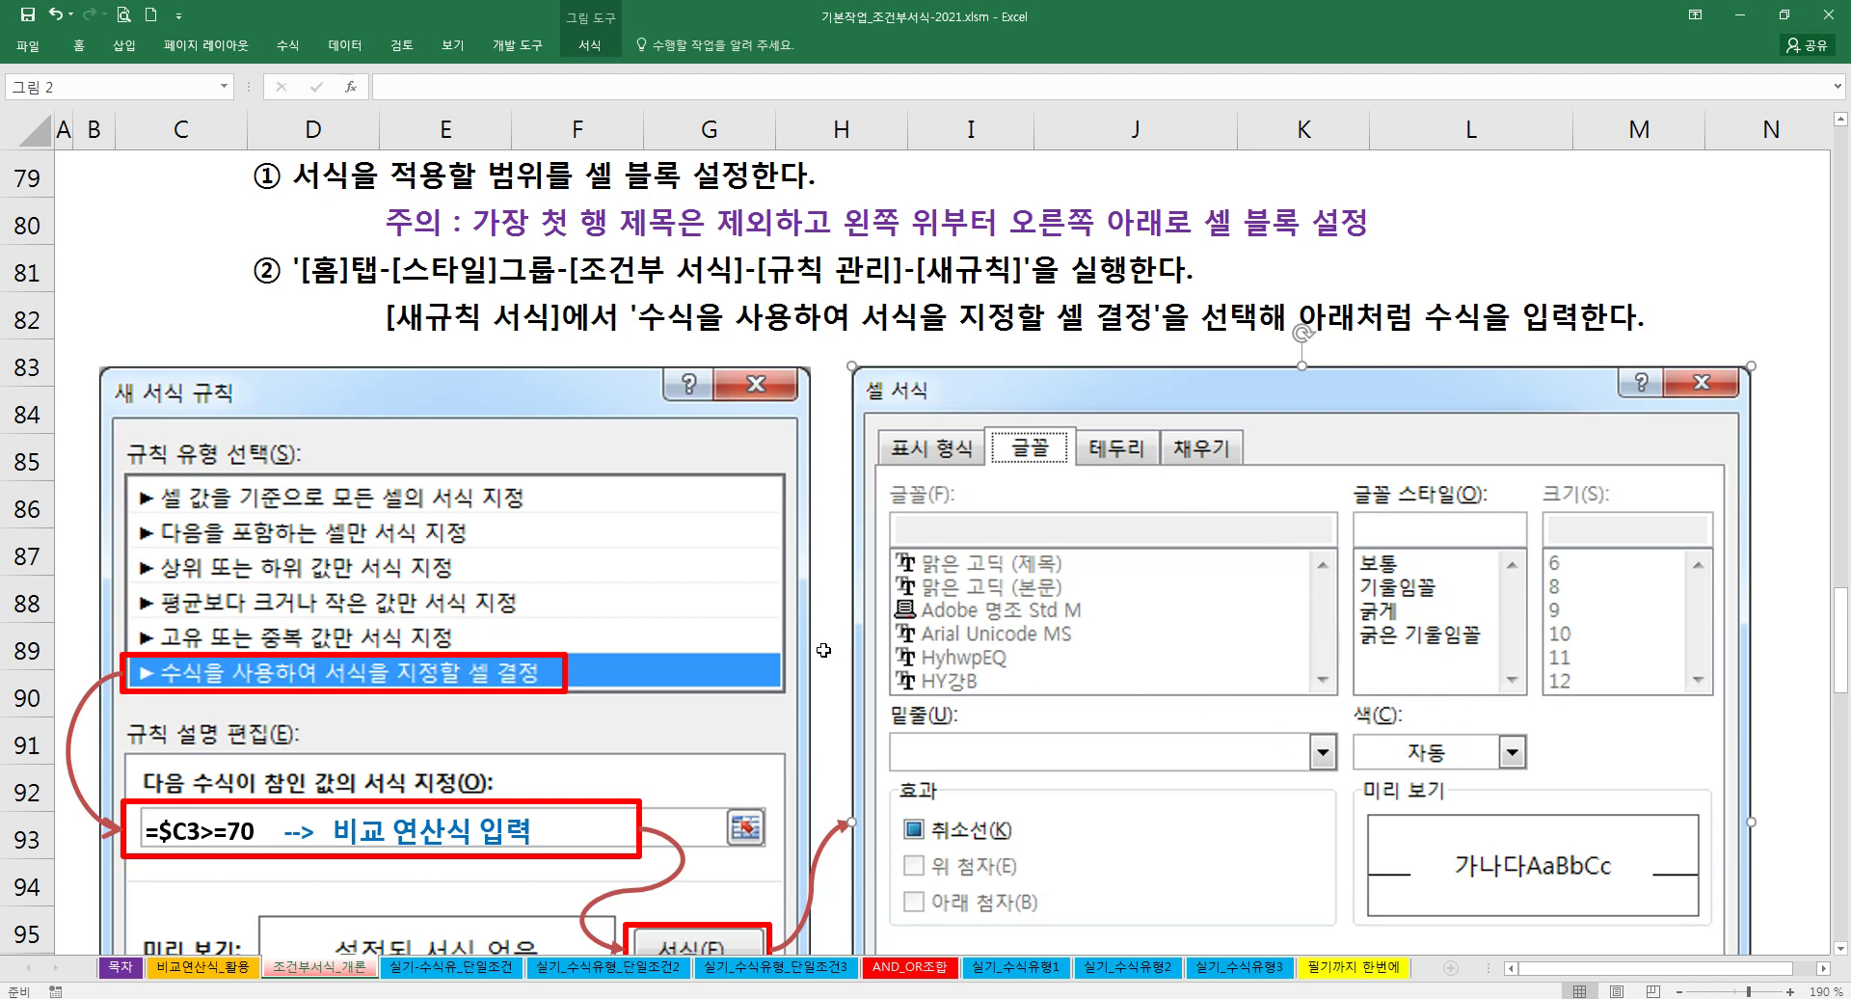
{"action": "scroll", "coordinate": [823, 650], "scroll_direction": "down", "scroll_amount": 1}
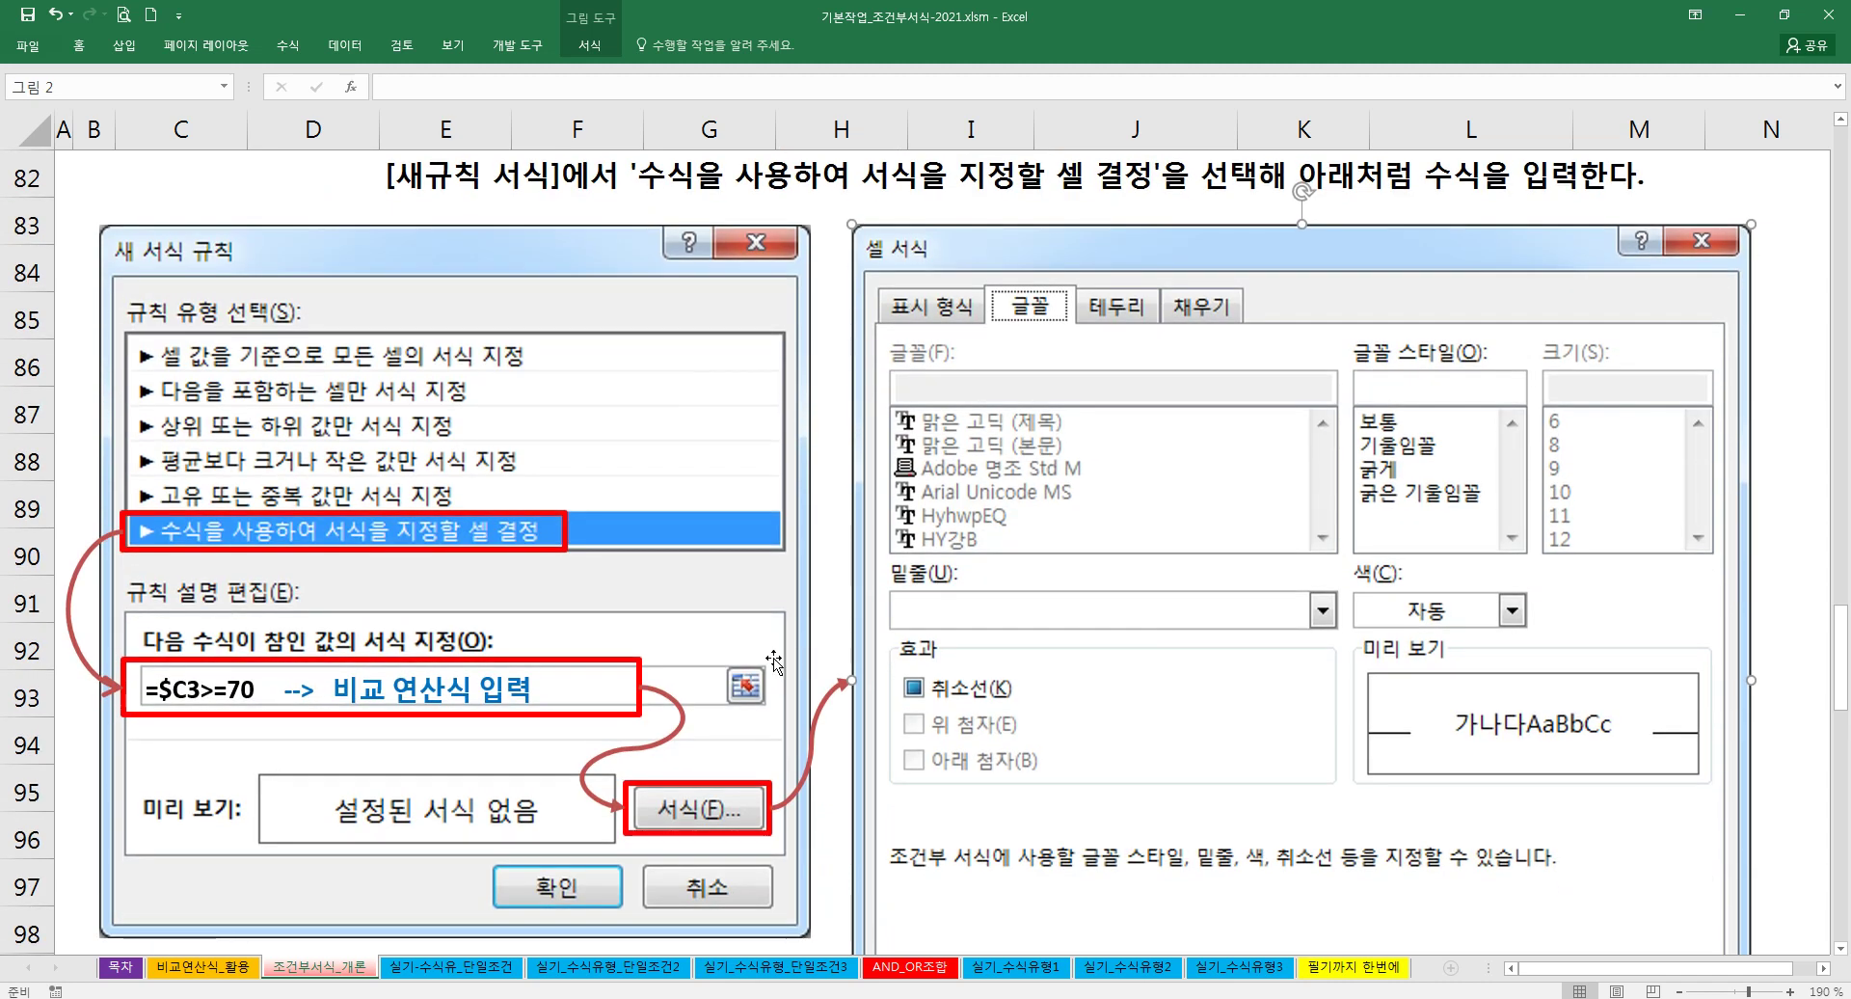
{"action": "scroll", "coordinate": [630, 627], "scroll_direction": "up", "scroll_amount": 1}
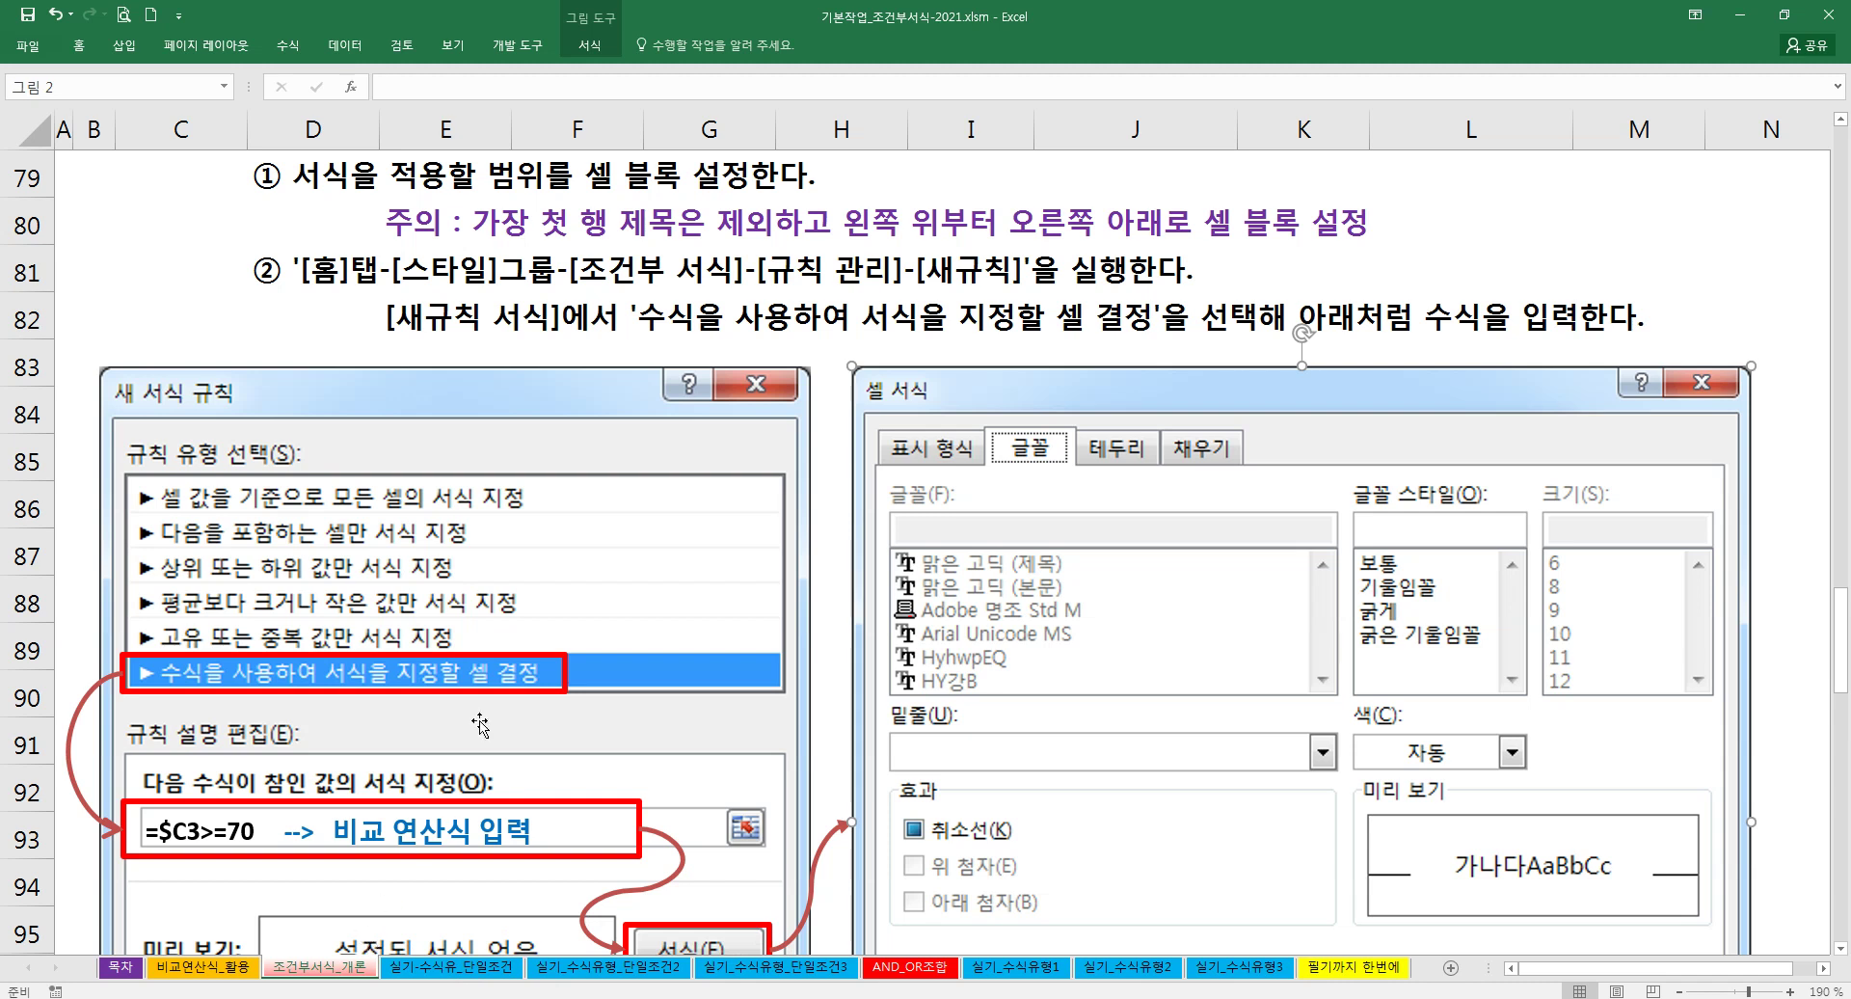
{"action": "left_click", "coordinate": [570, 355]}
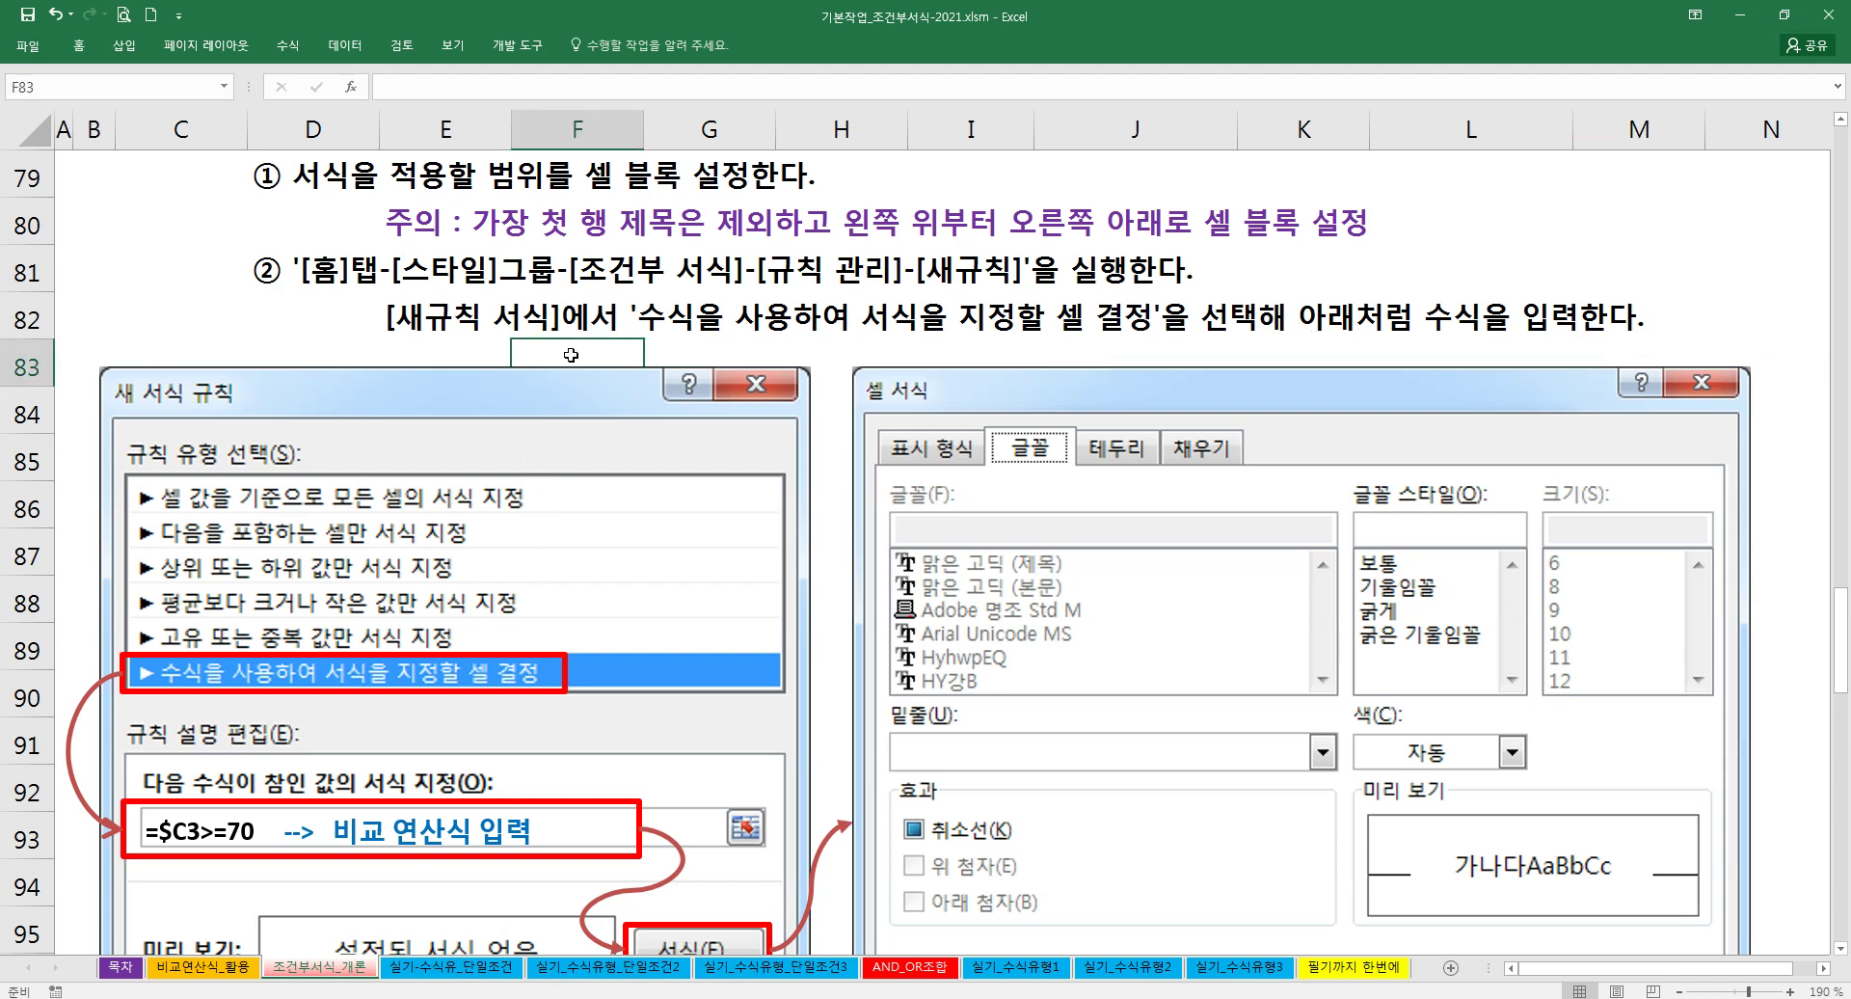